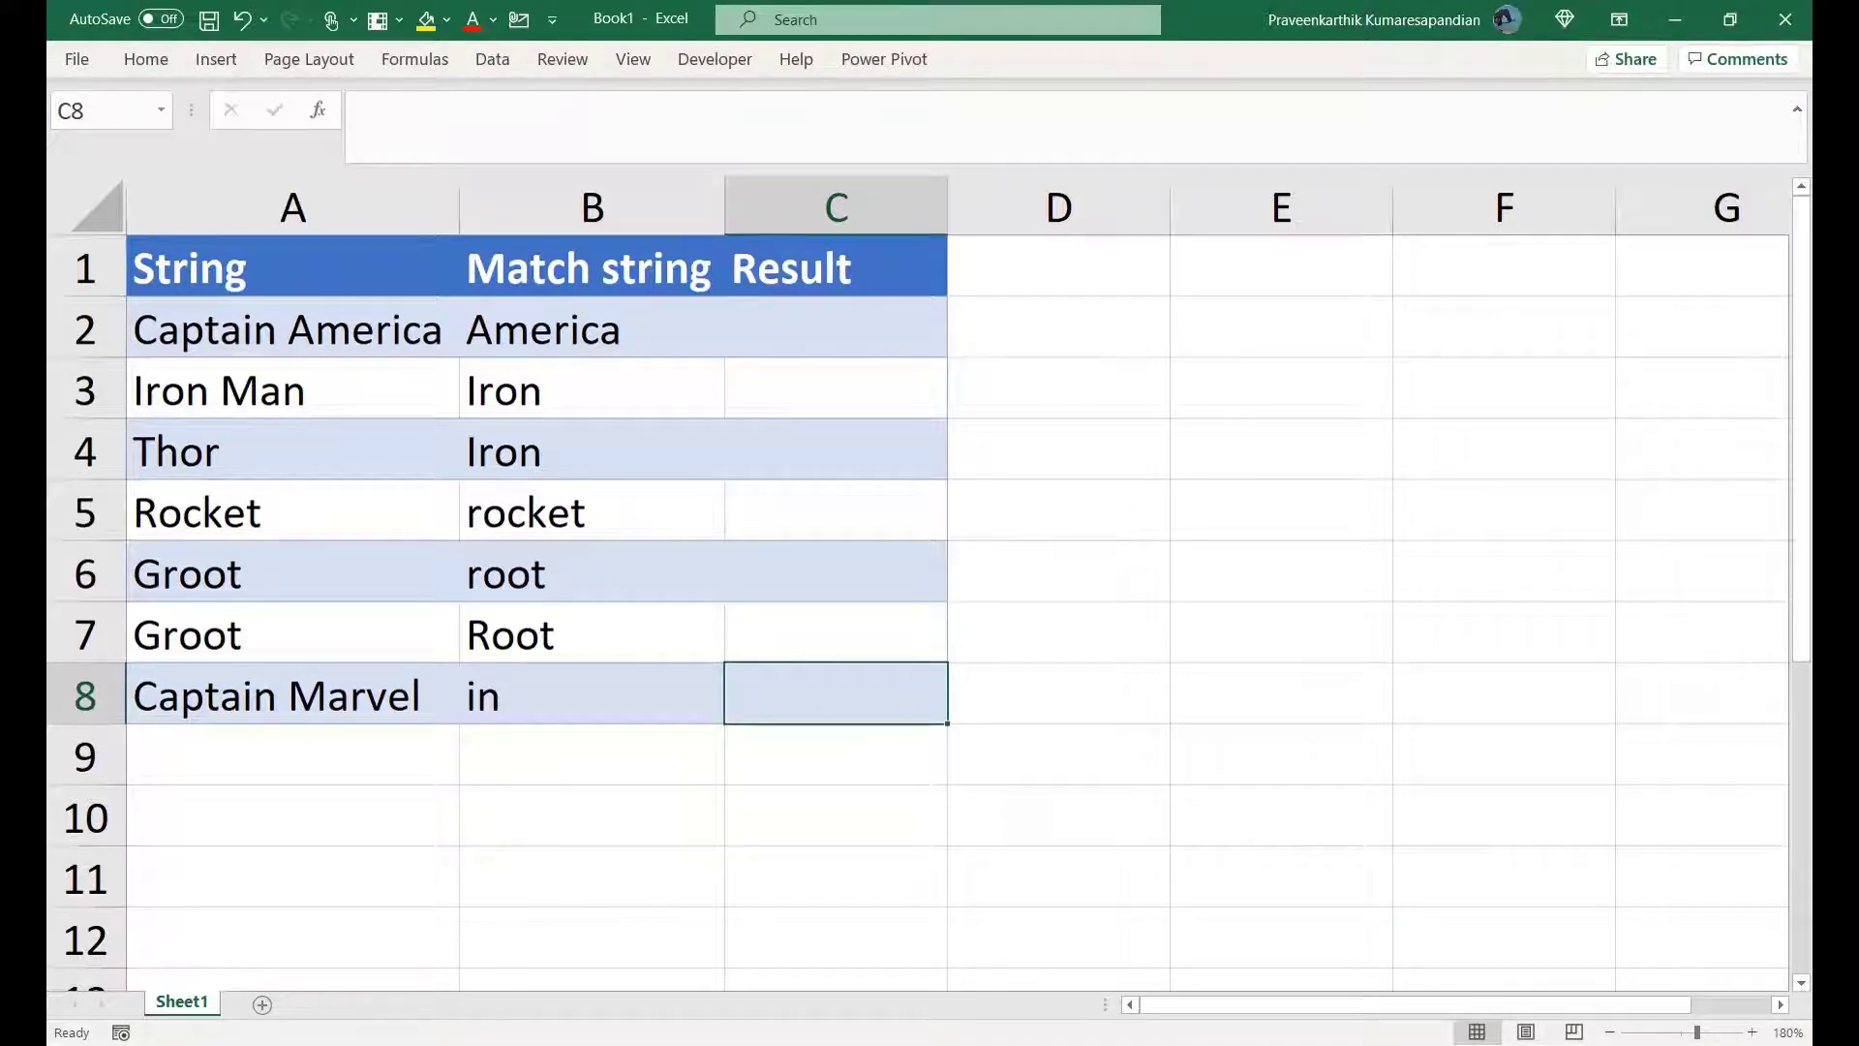
Step: Browse the Text functions list in the Formulas Function Library, then close it
click(867, 349)
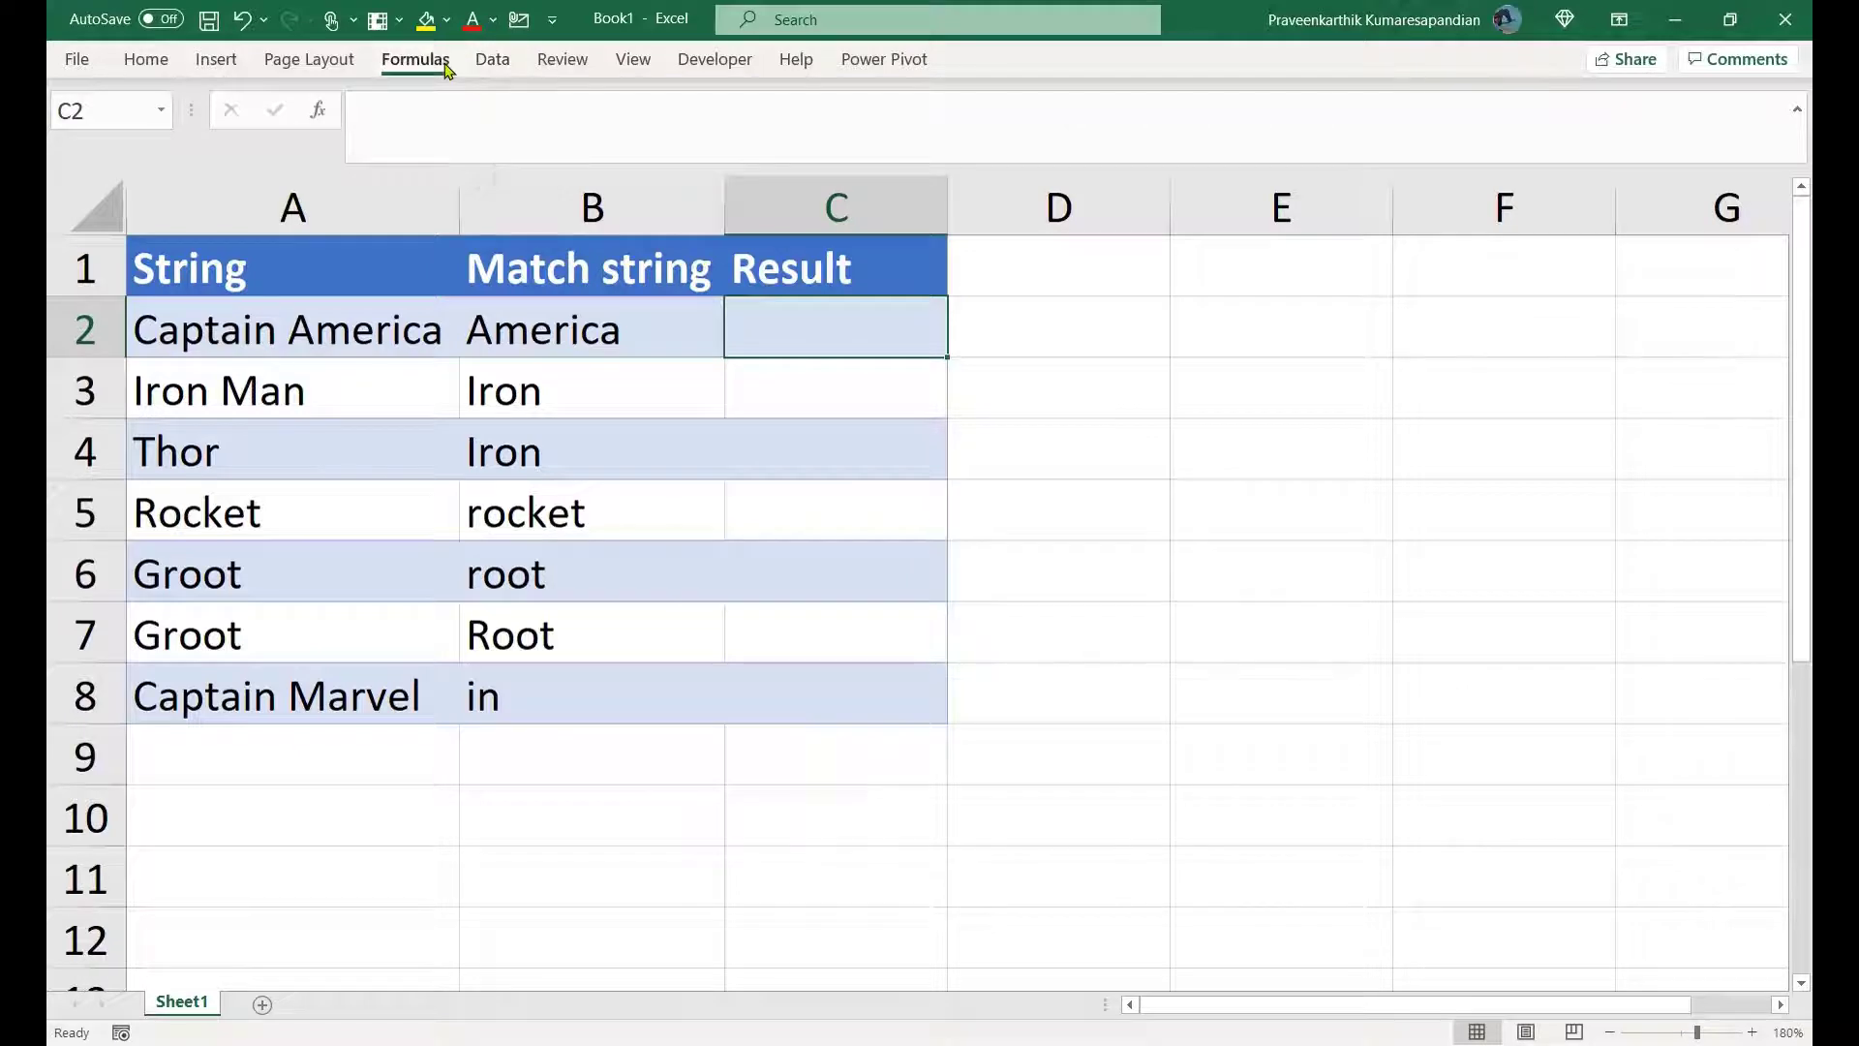
click(415, 58)
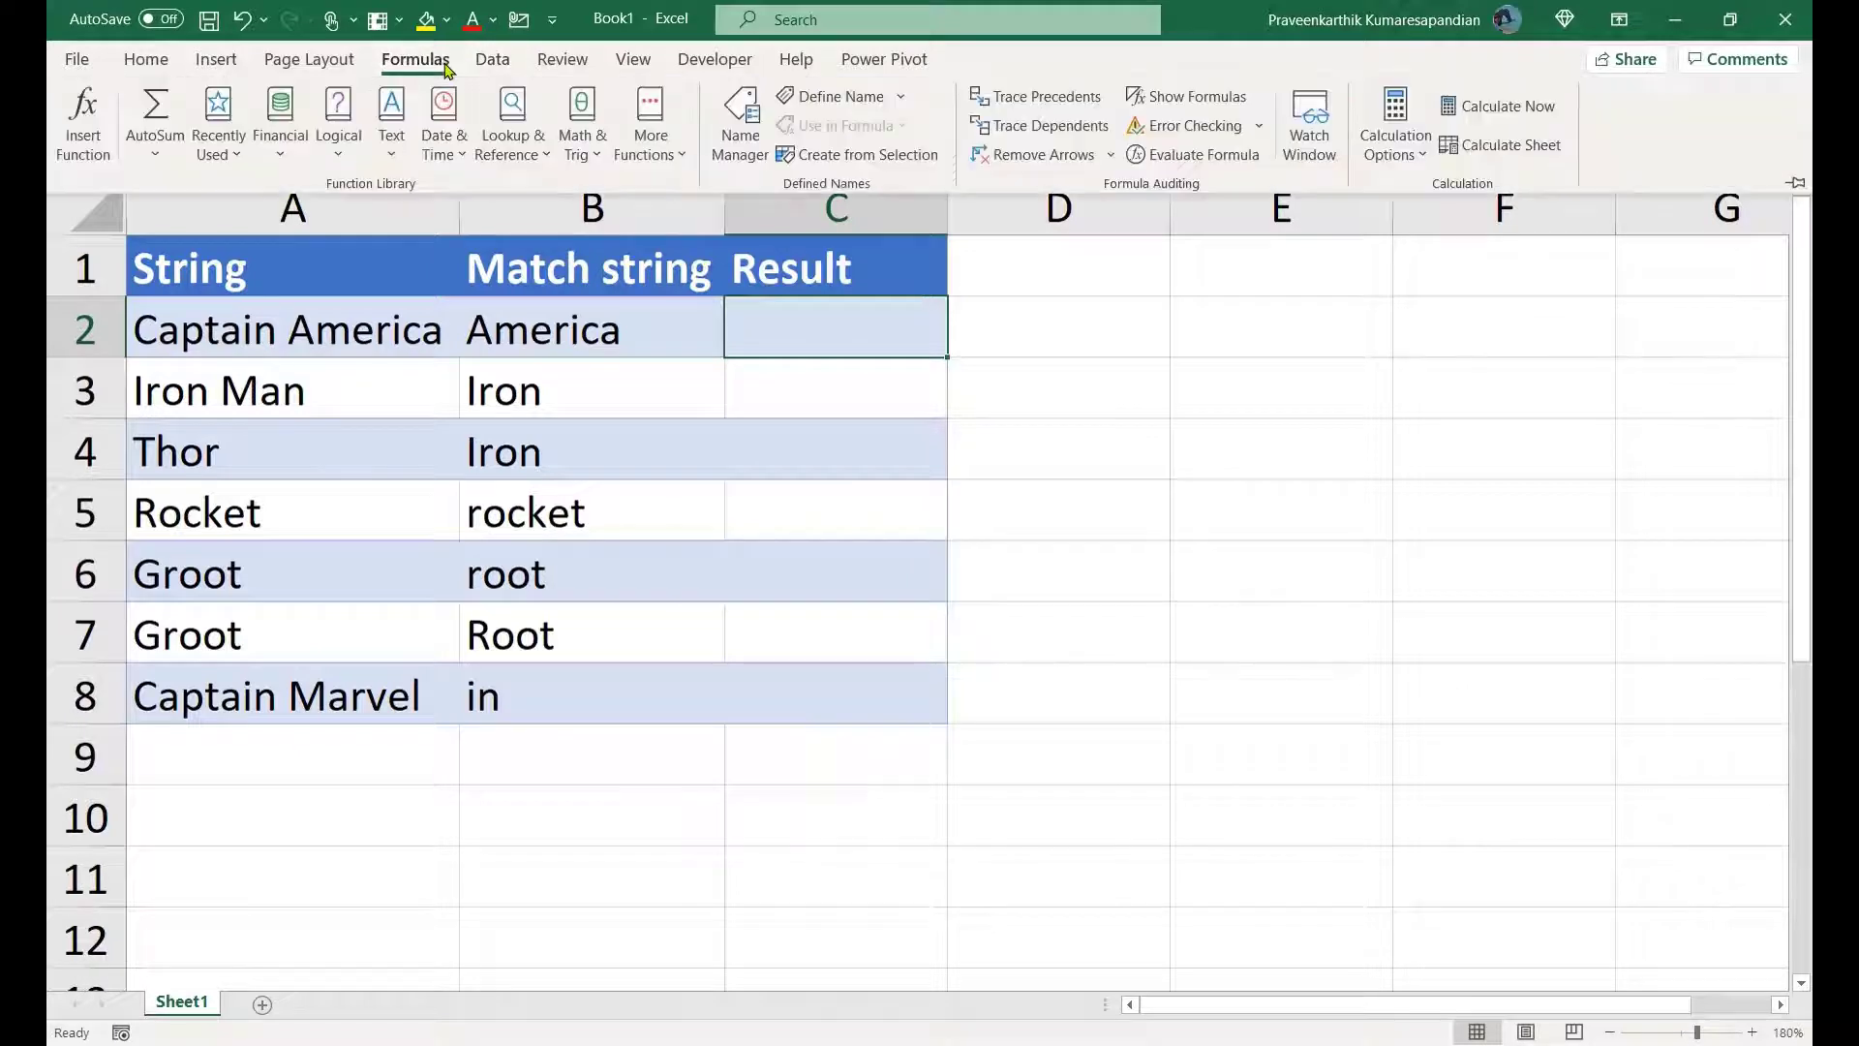
click(391, 138)
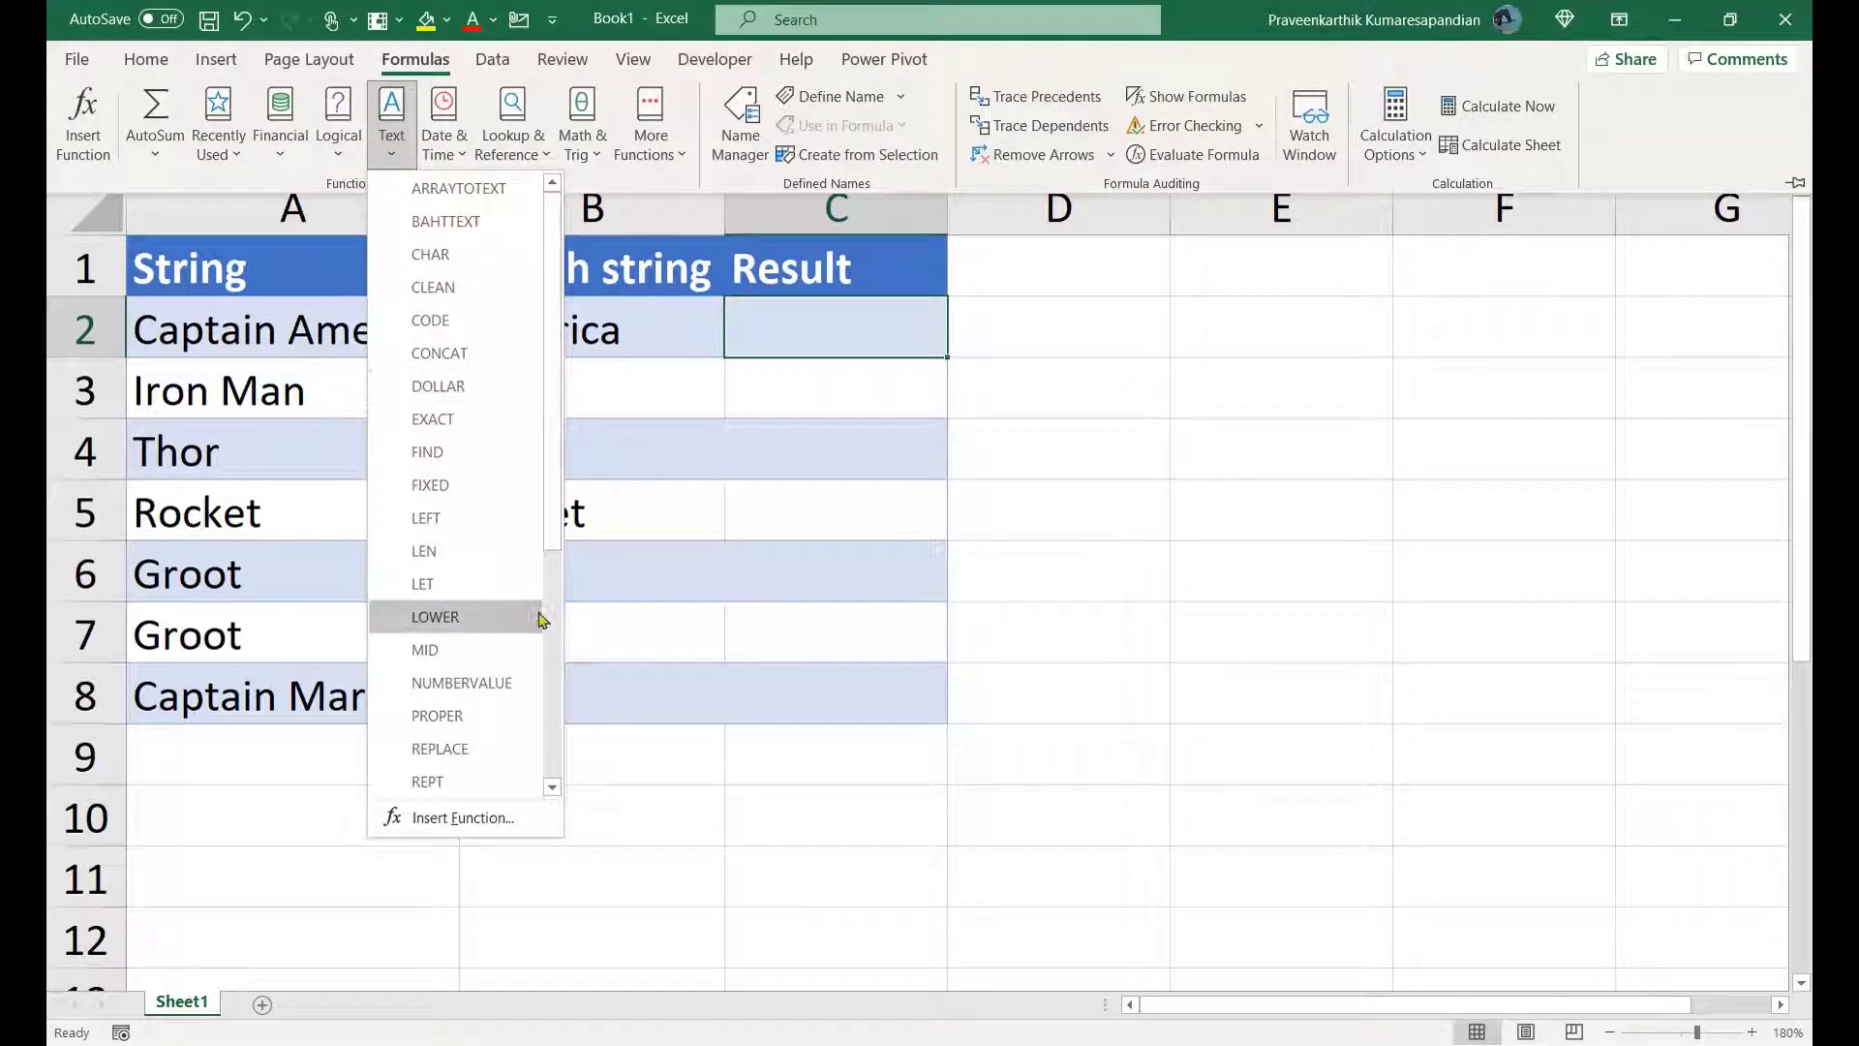
scroll(554, 679, down, 5)
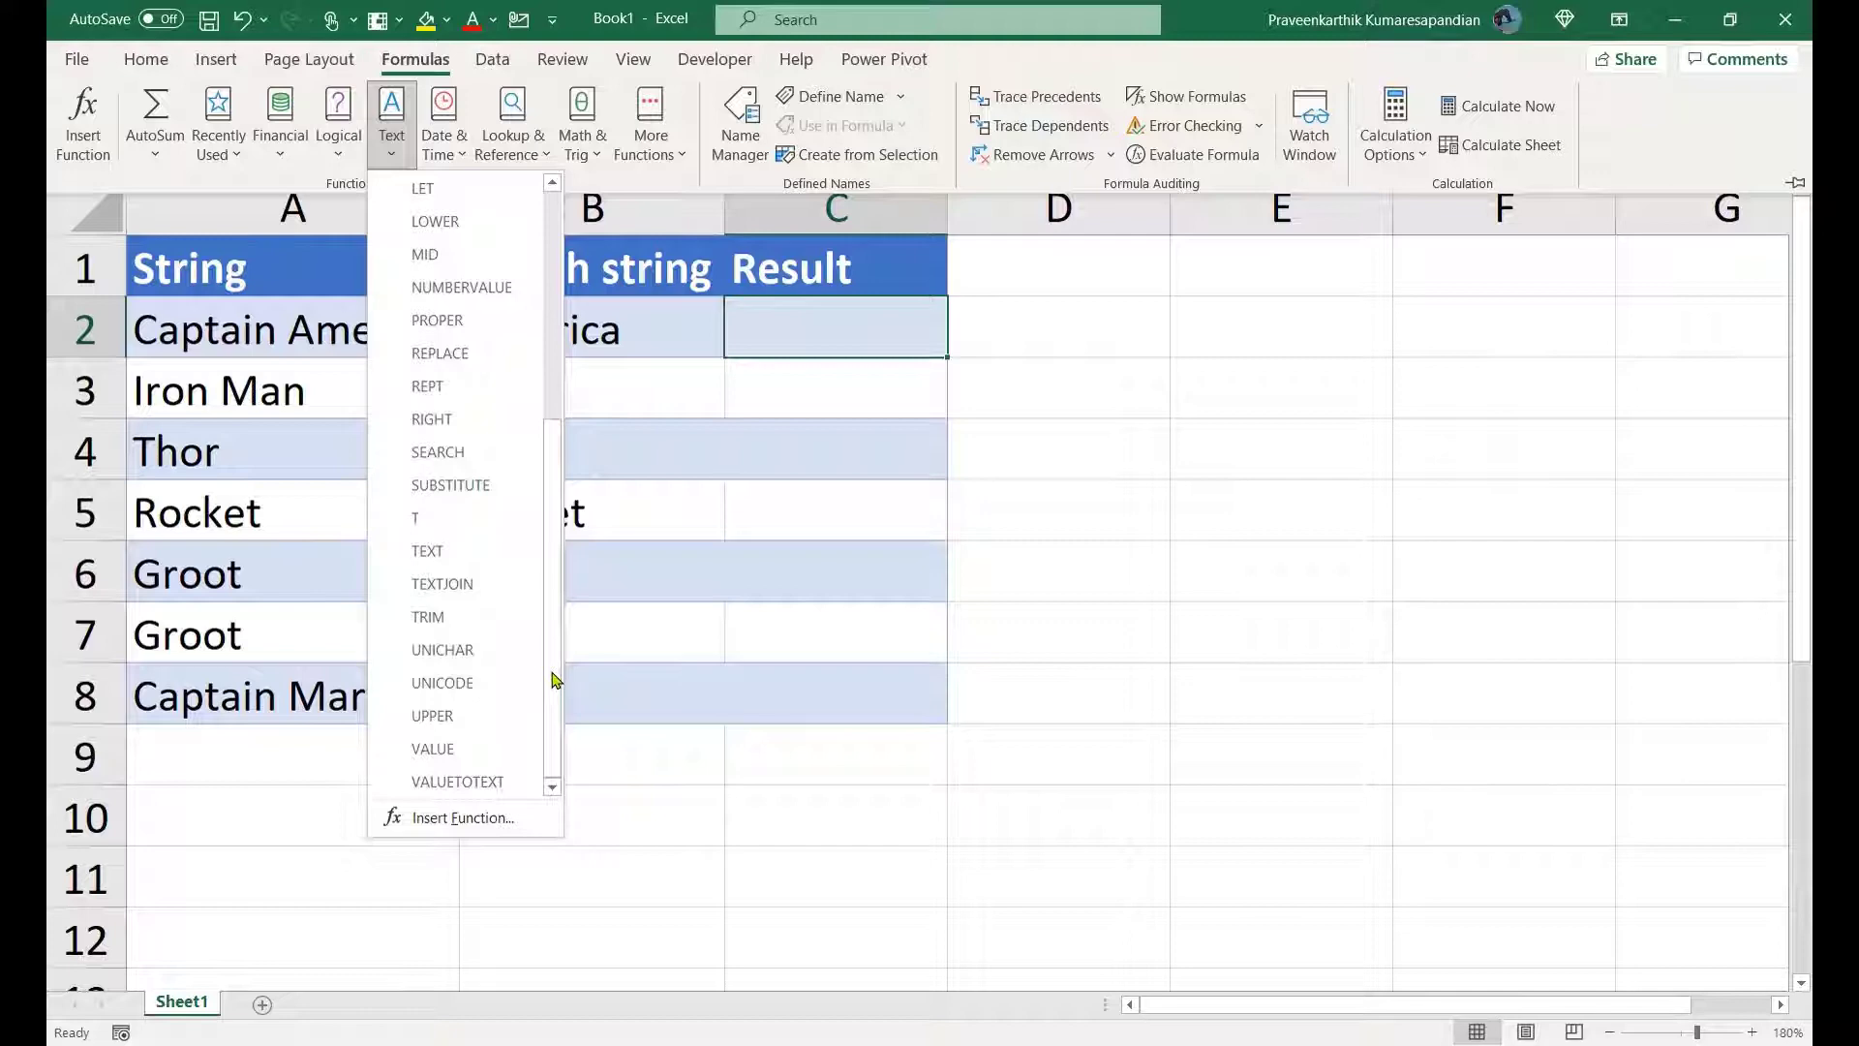
click(850, 339)
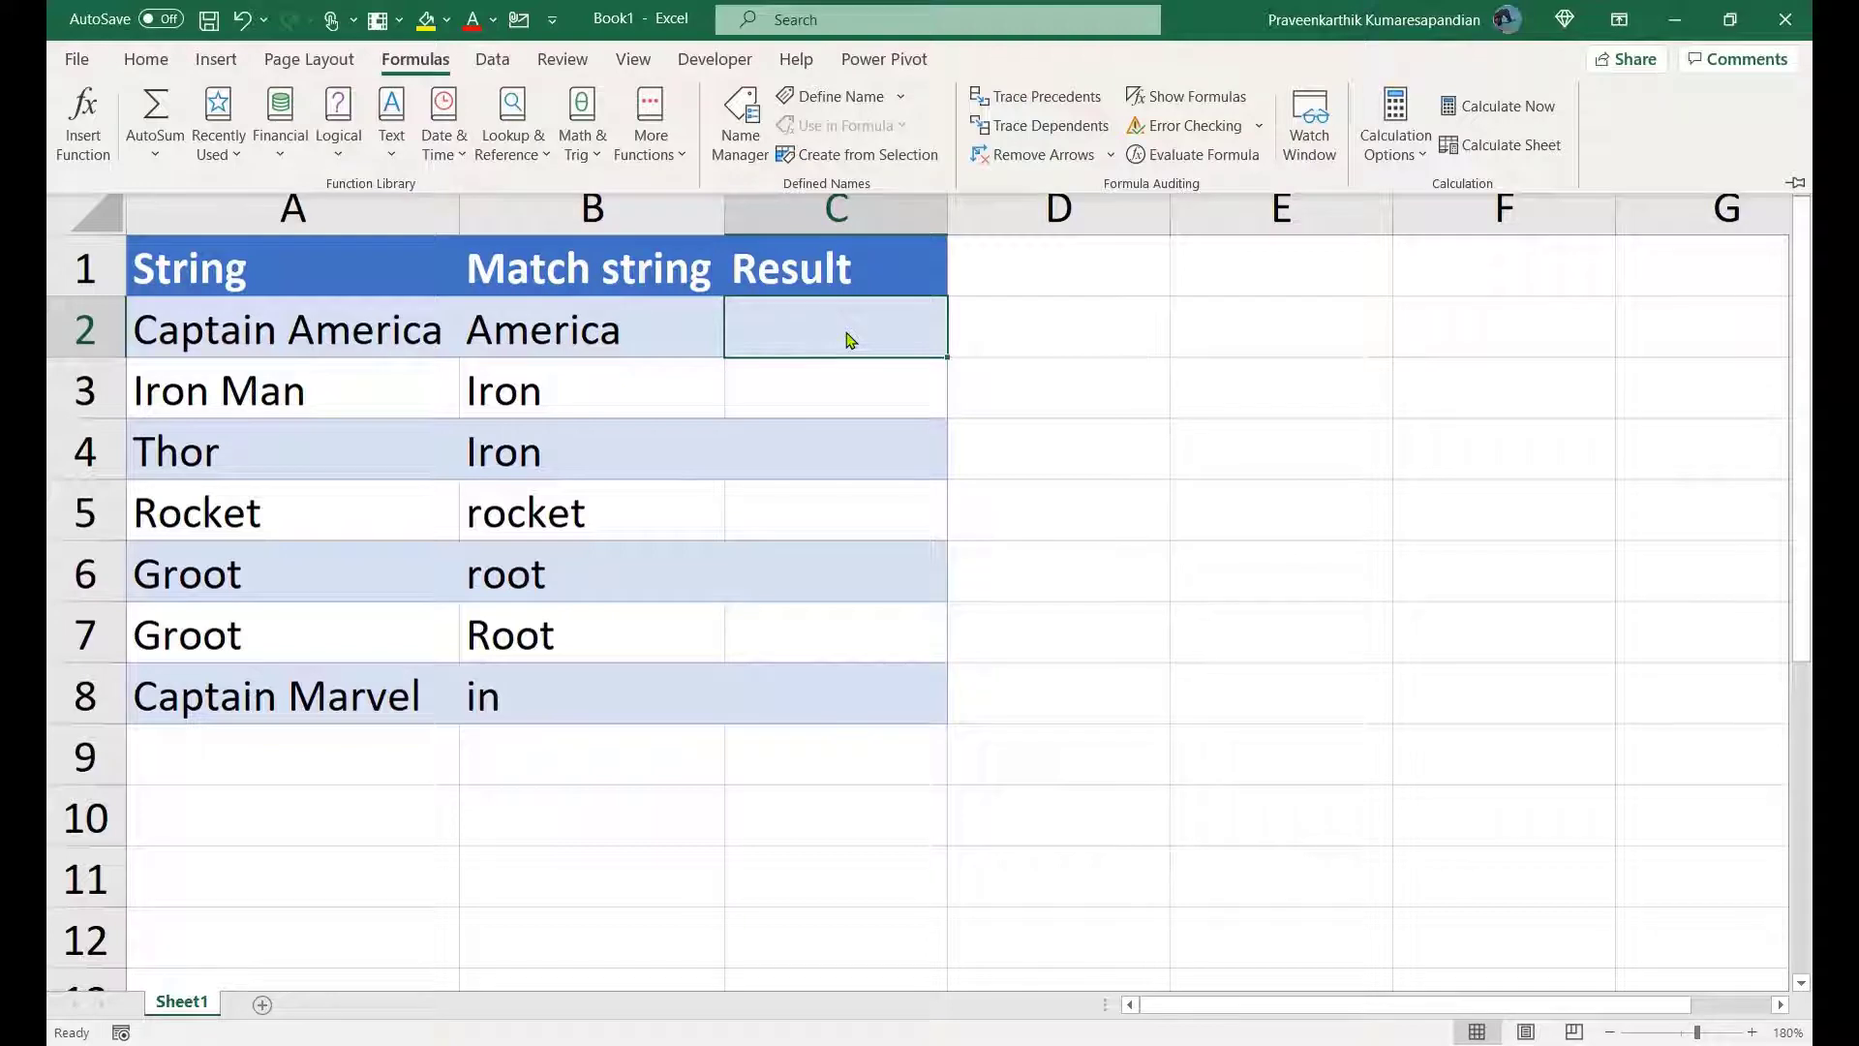
Step: Enter the labels 'Search' in E2 and 'Find' in E3
key(ctrl+F1)
click(1293, 315)
text(S)
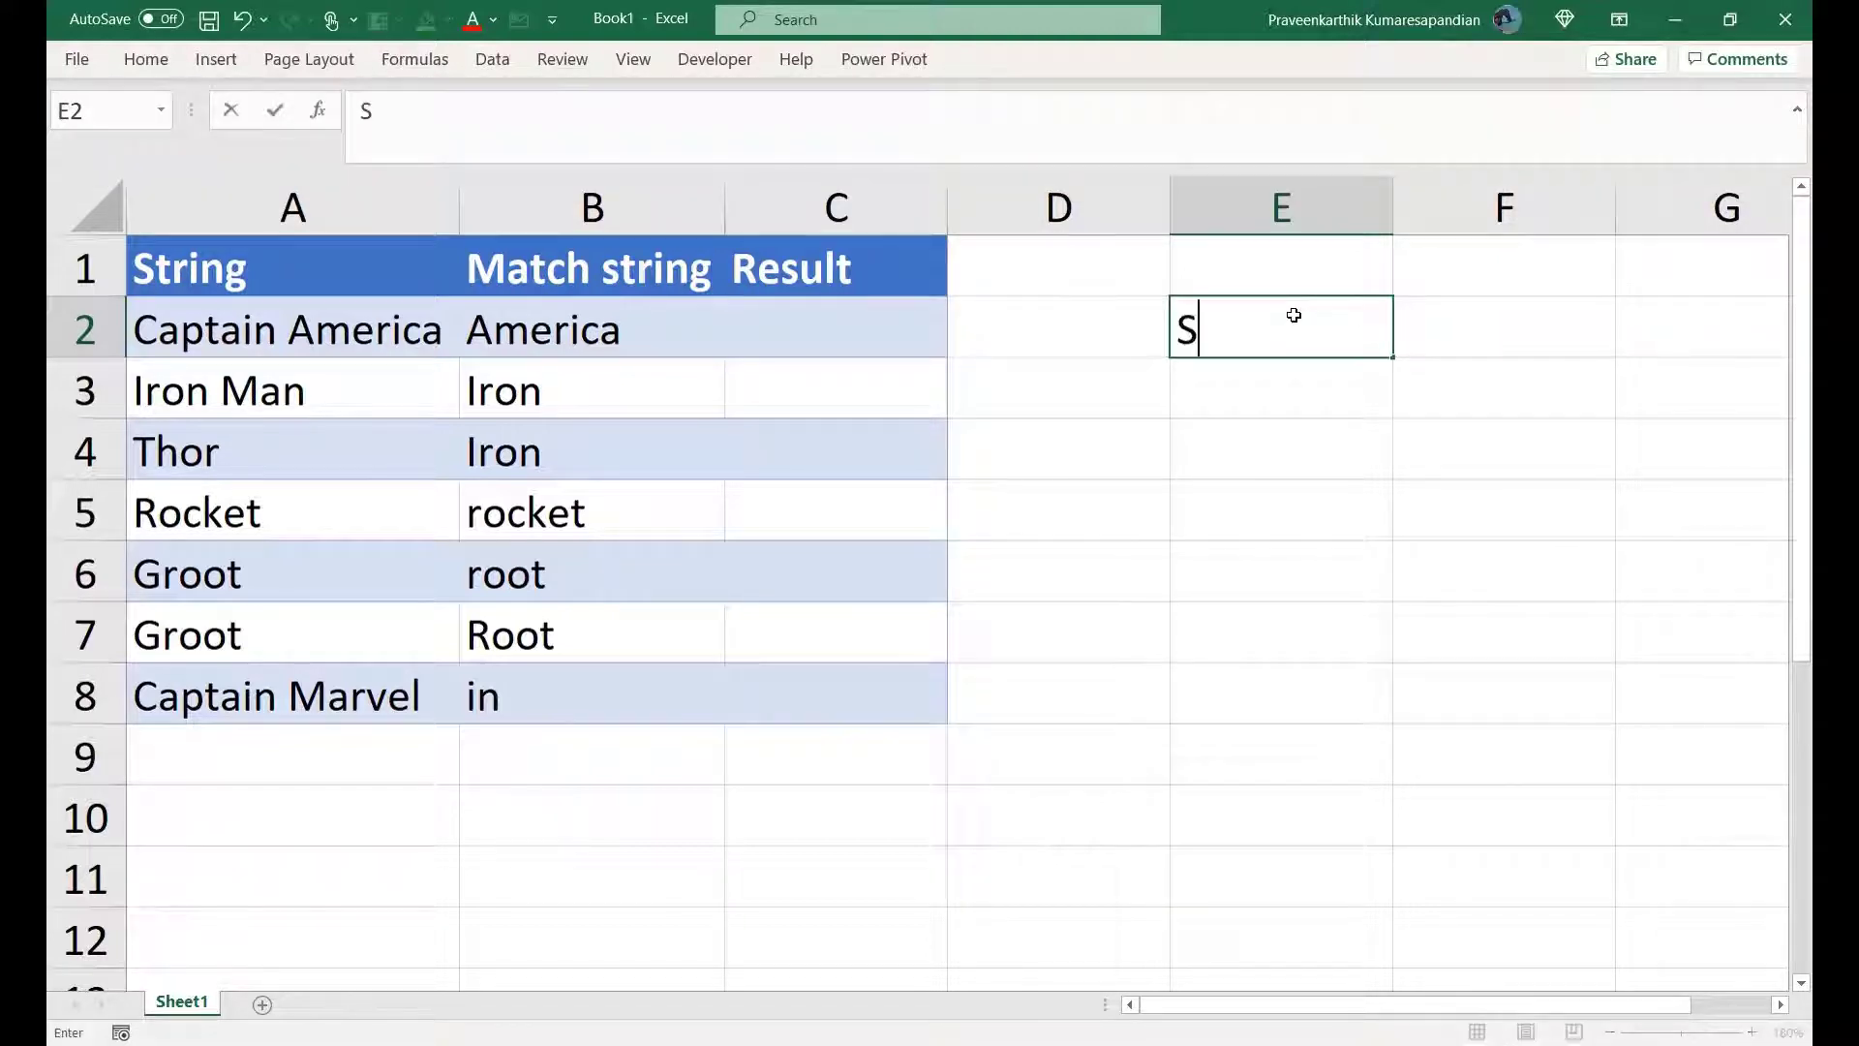
text(earc)
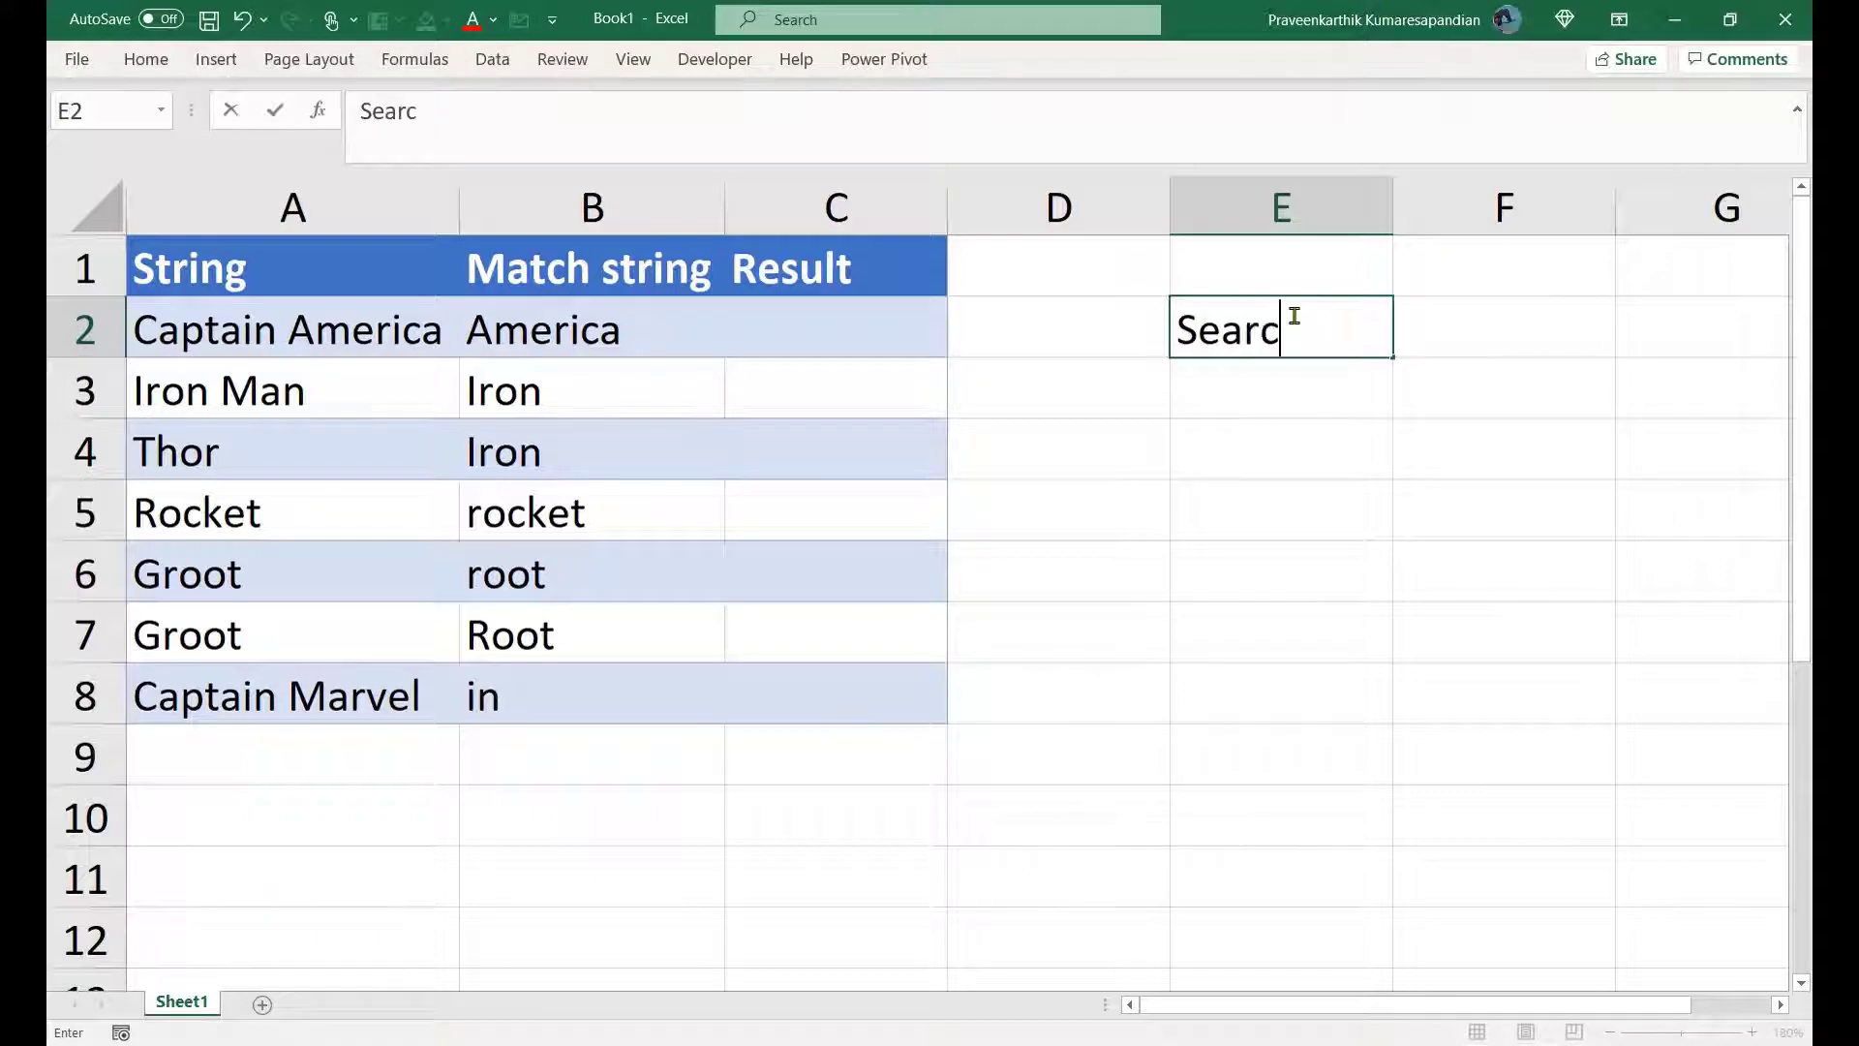
text(h)
key(Return)
text(F)
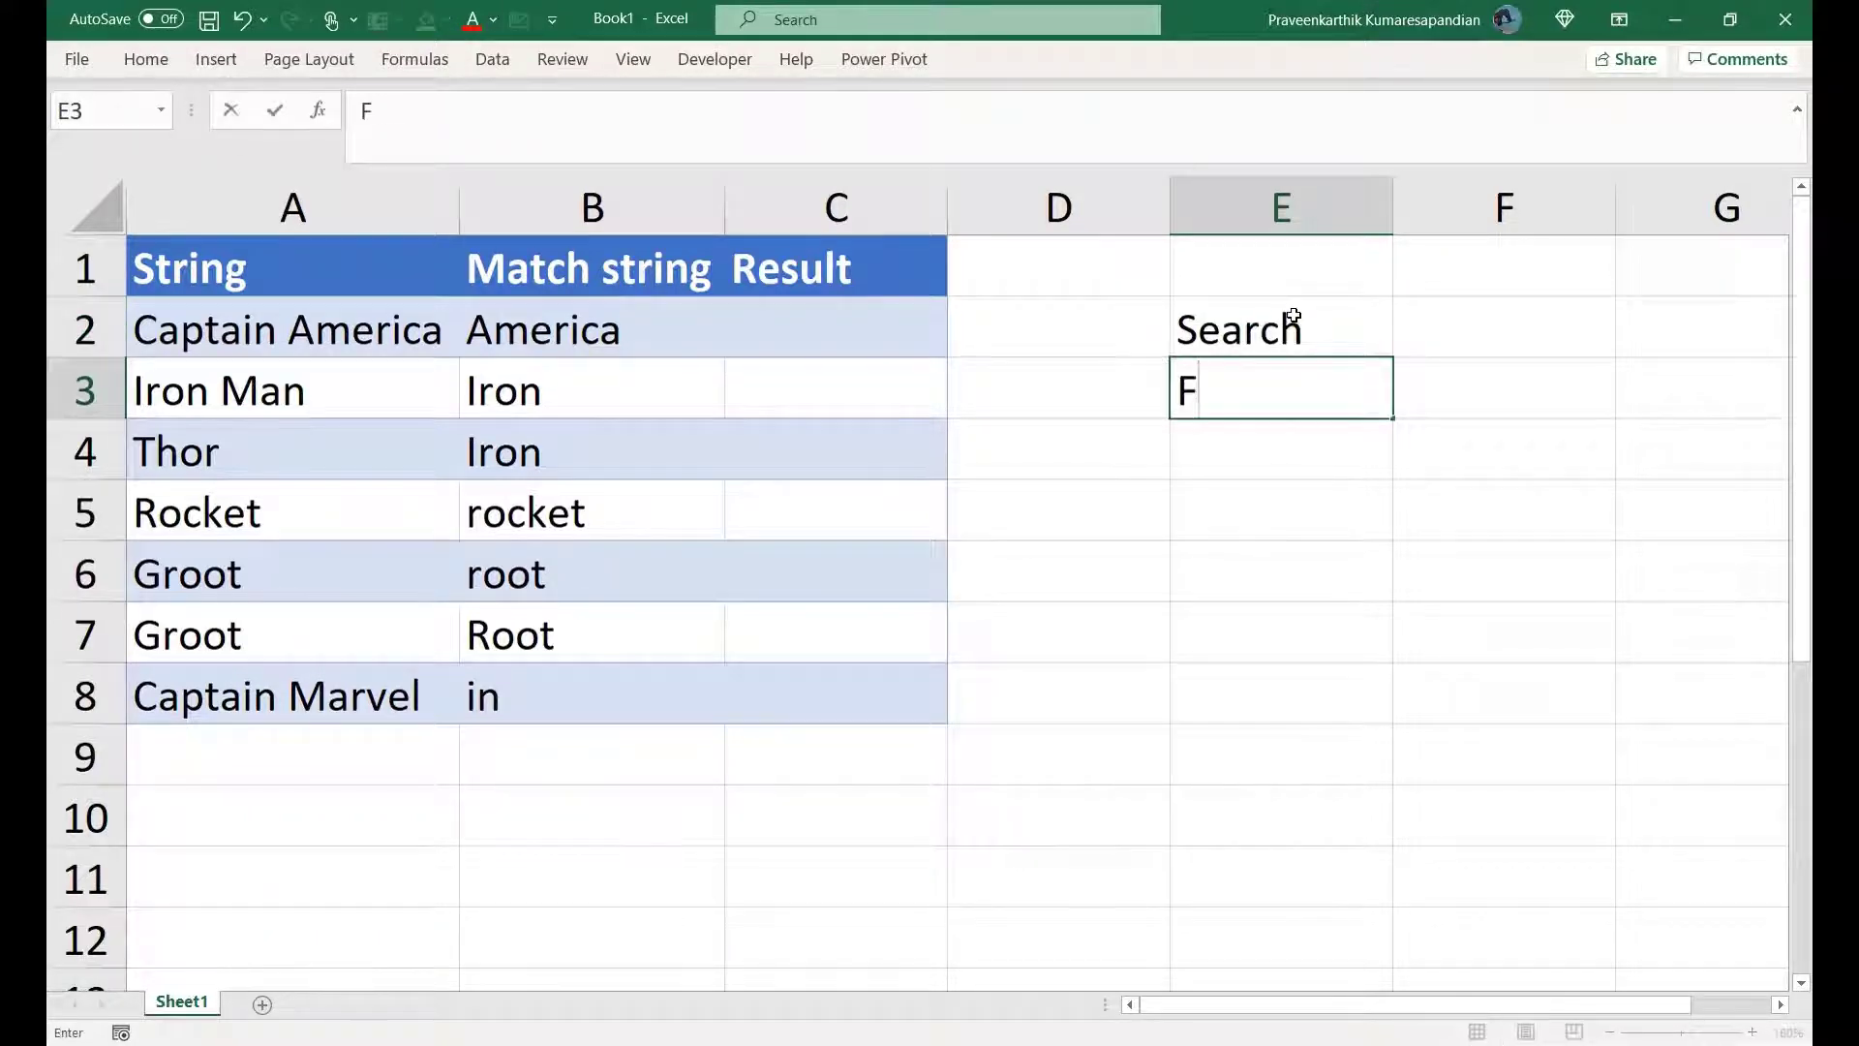
text(ind)
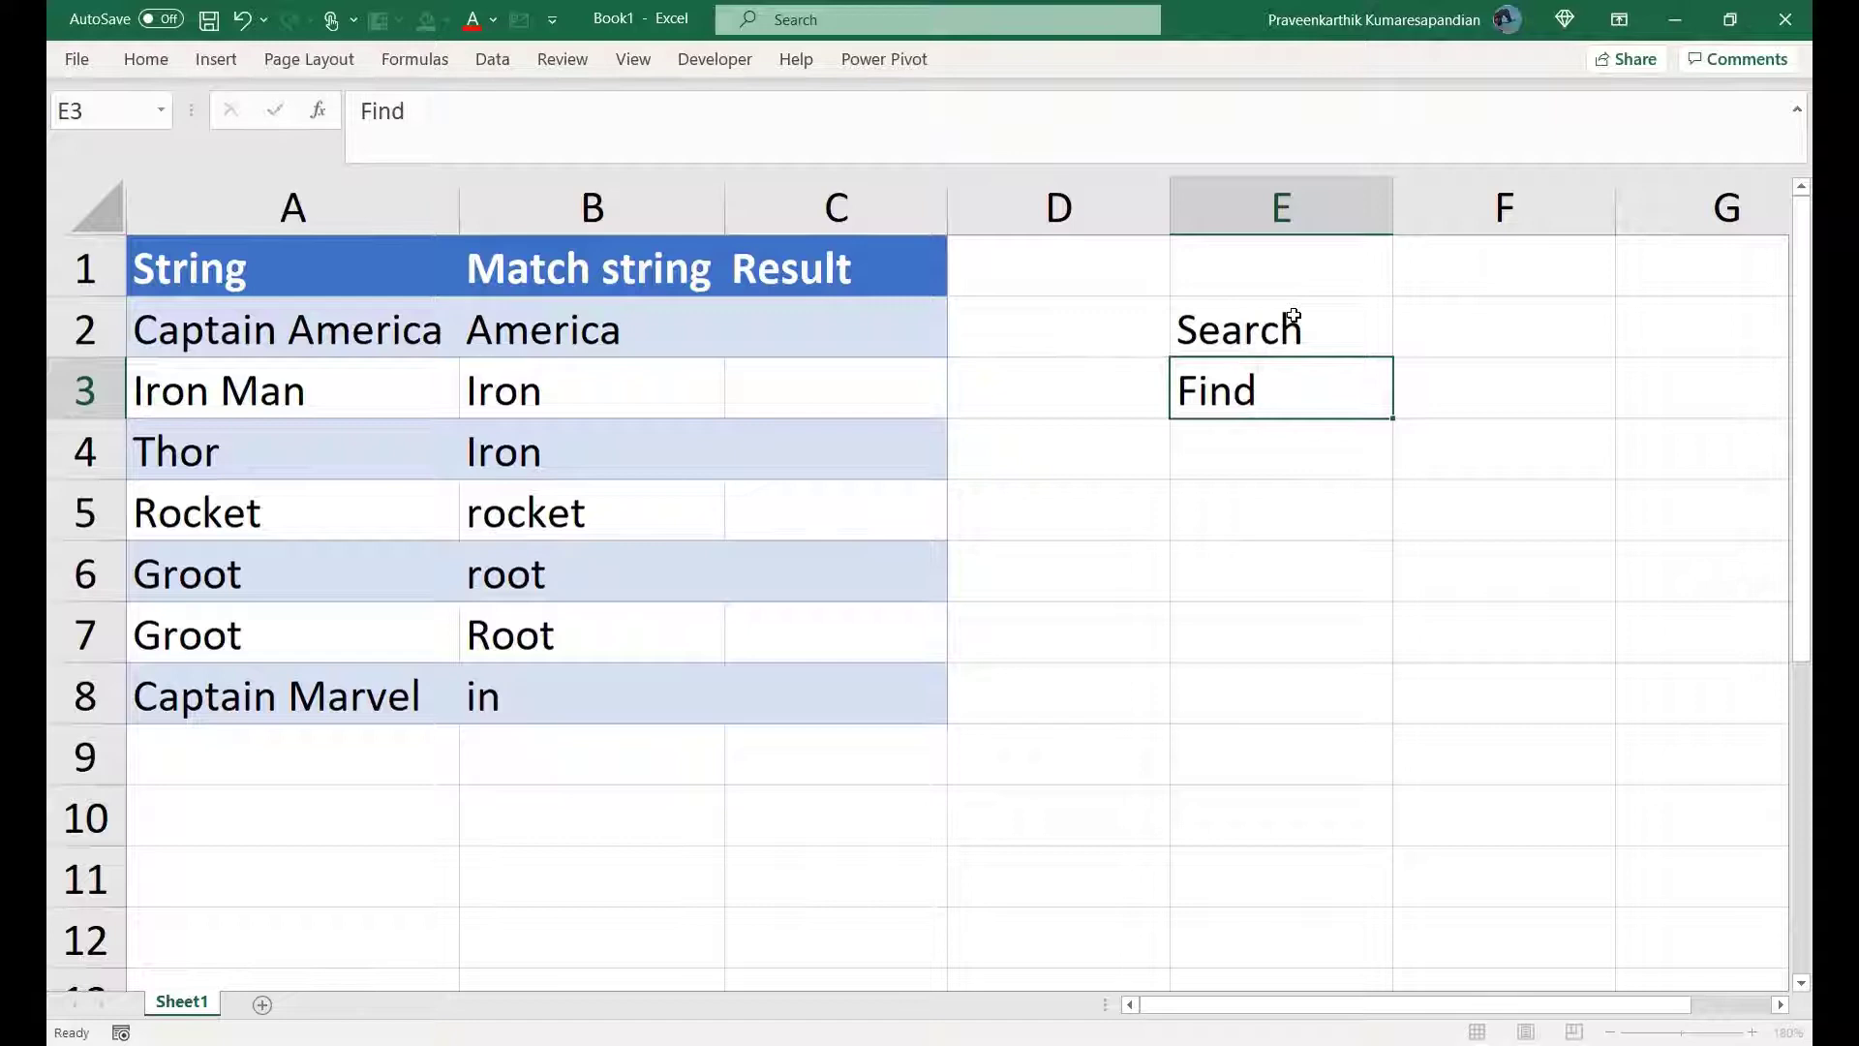
key(Return)
click(1270, 322)
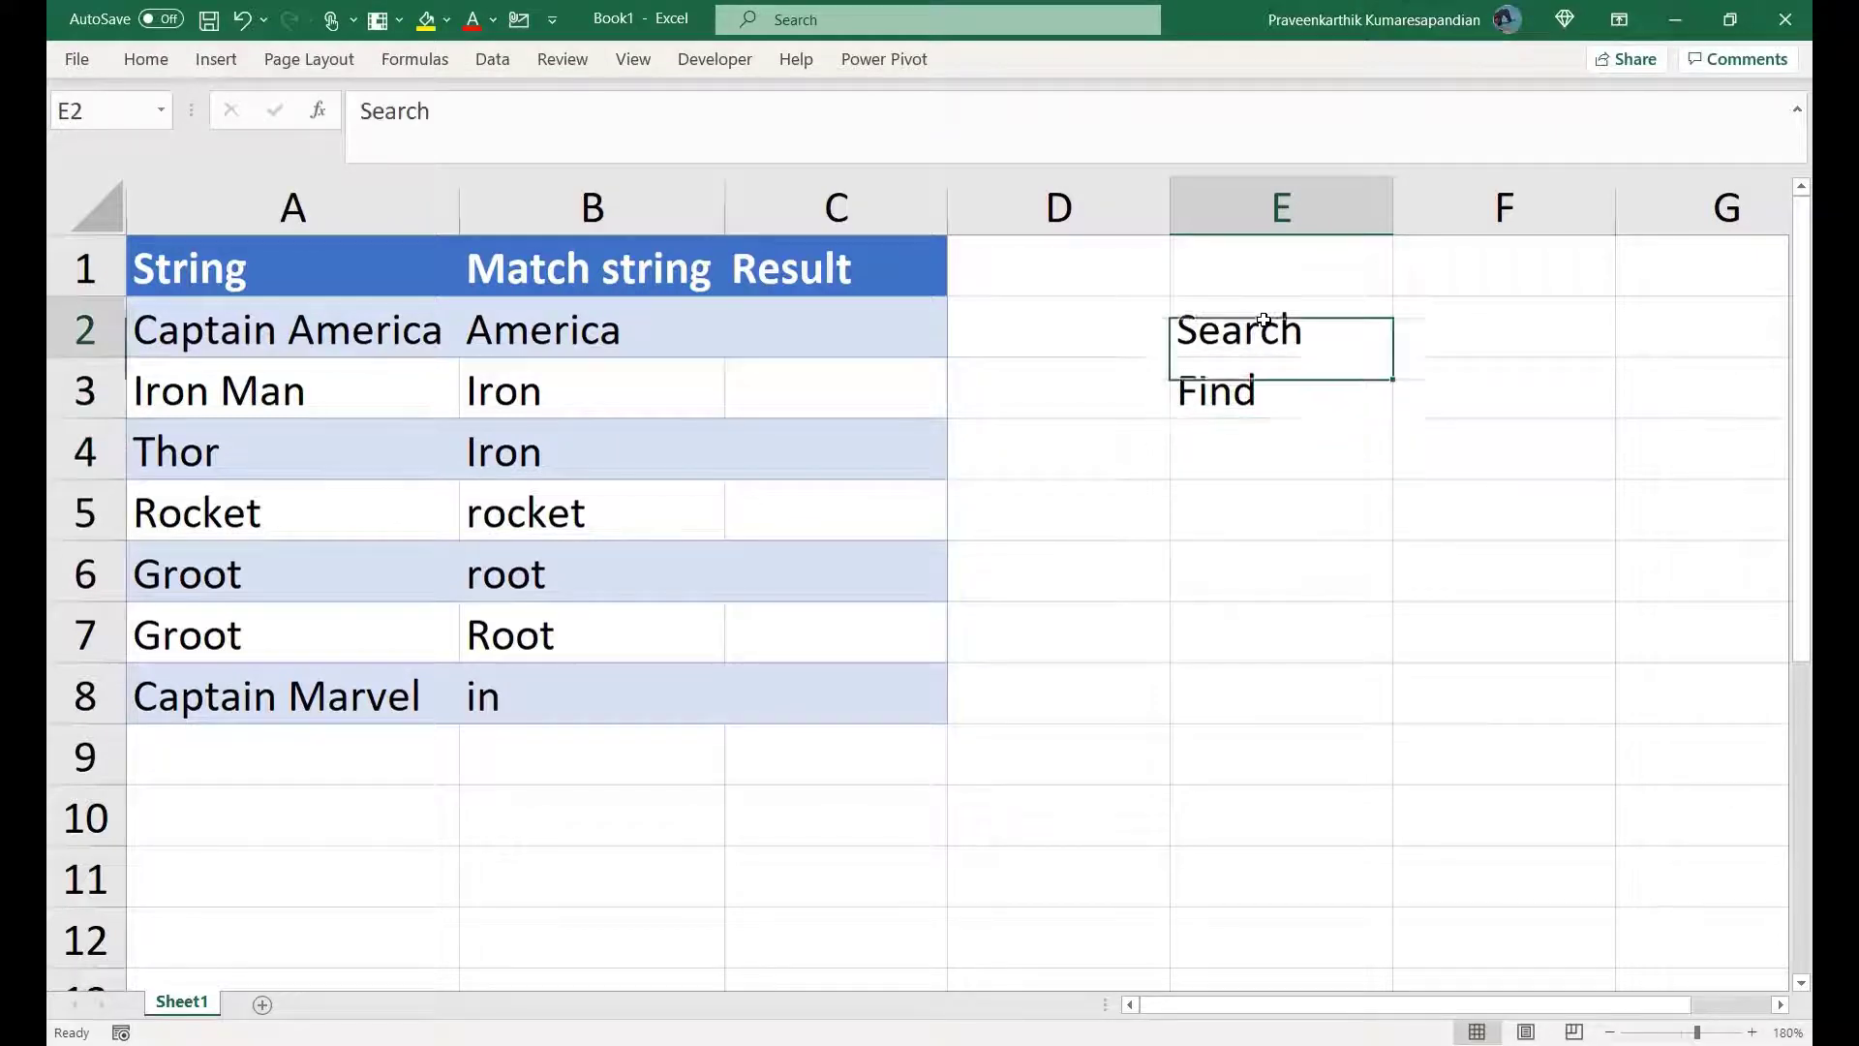
Step: Enter =SEARCH(B2,A2,) in C2, which currently returns #VALUE!
click(853, 328)
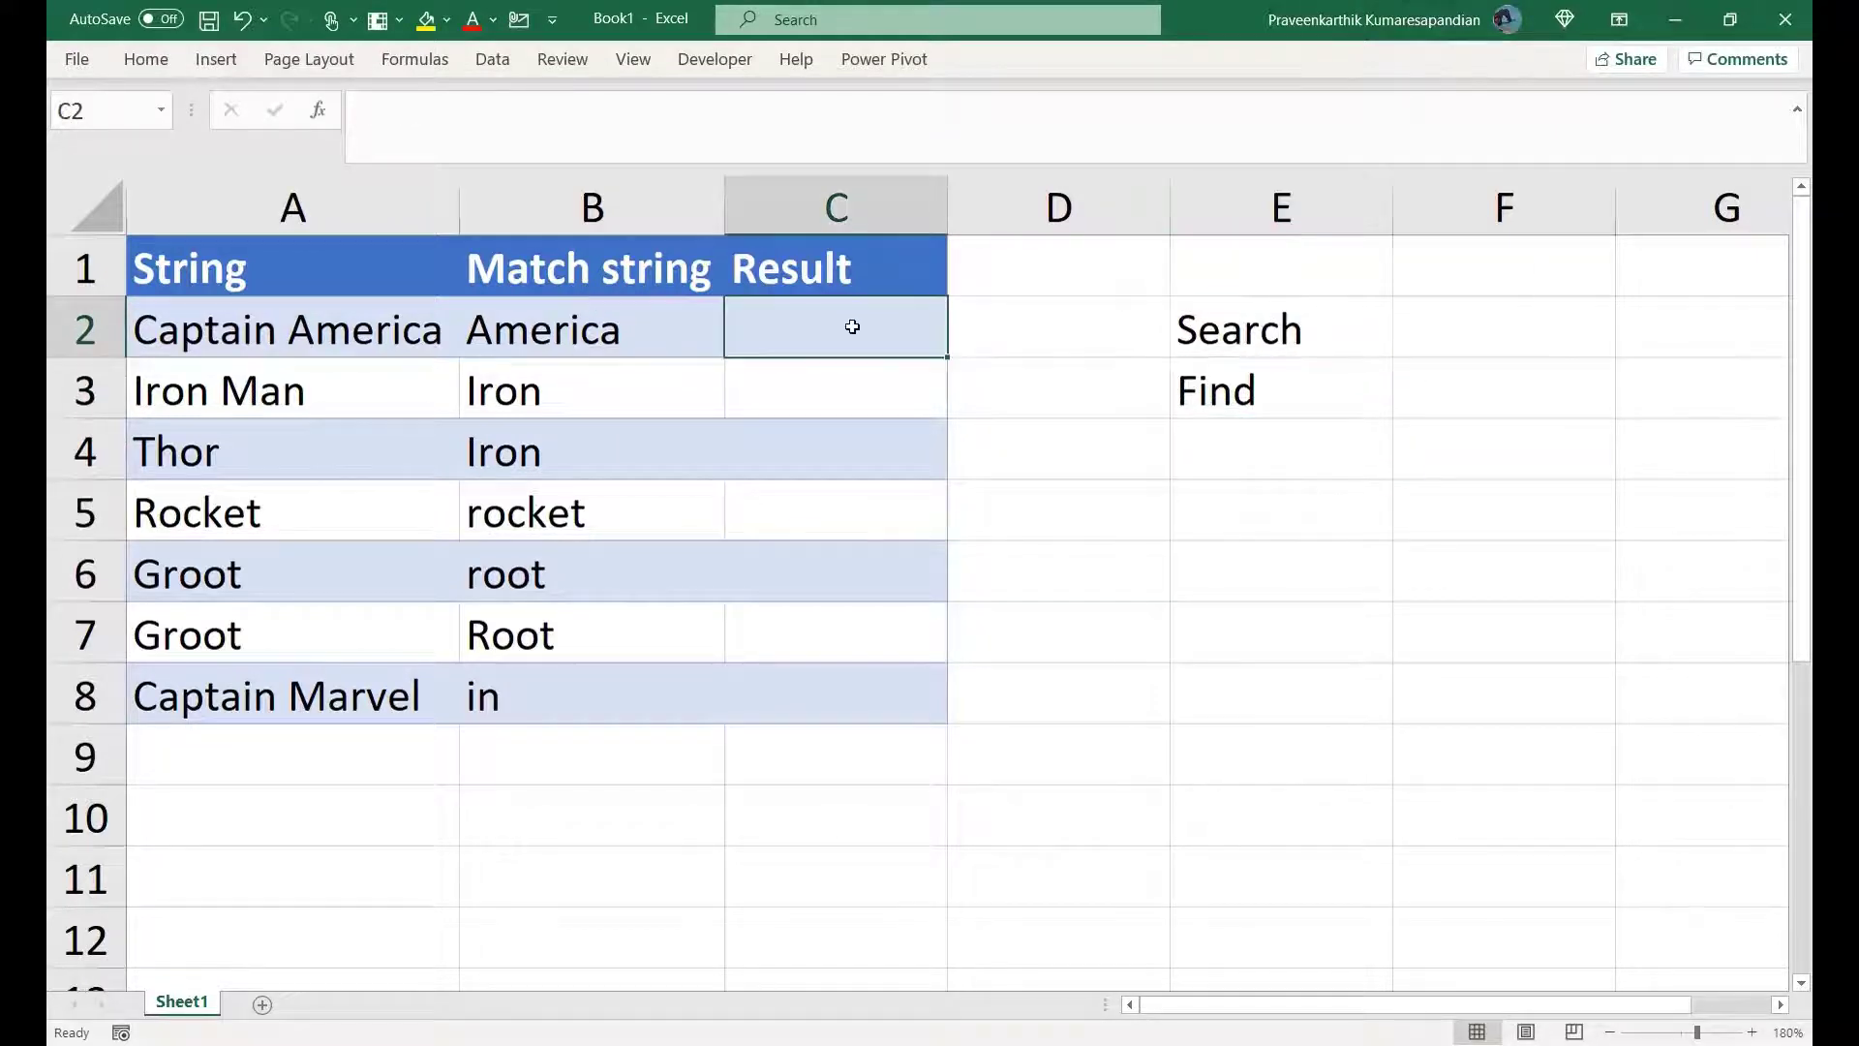
click(472, 122)
text(=)
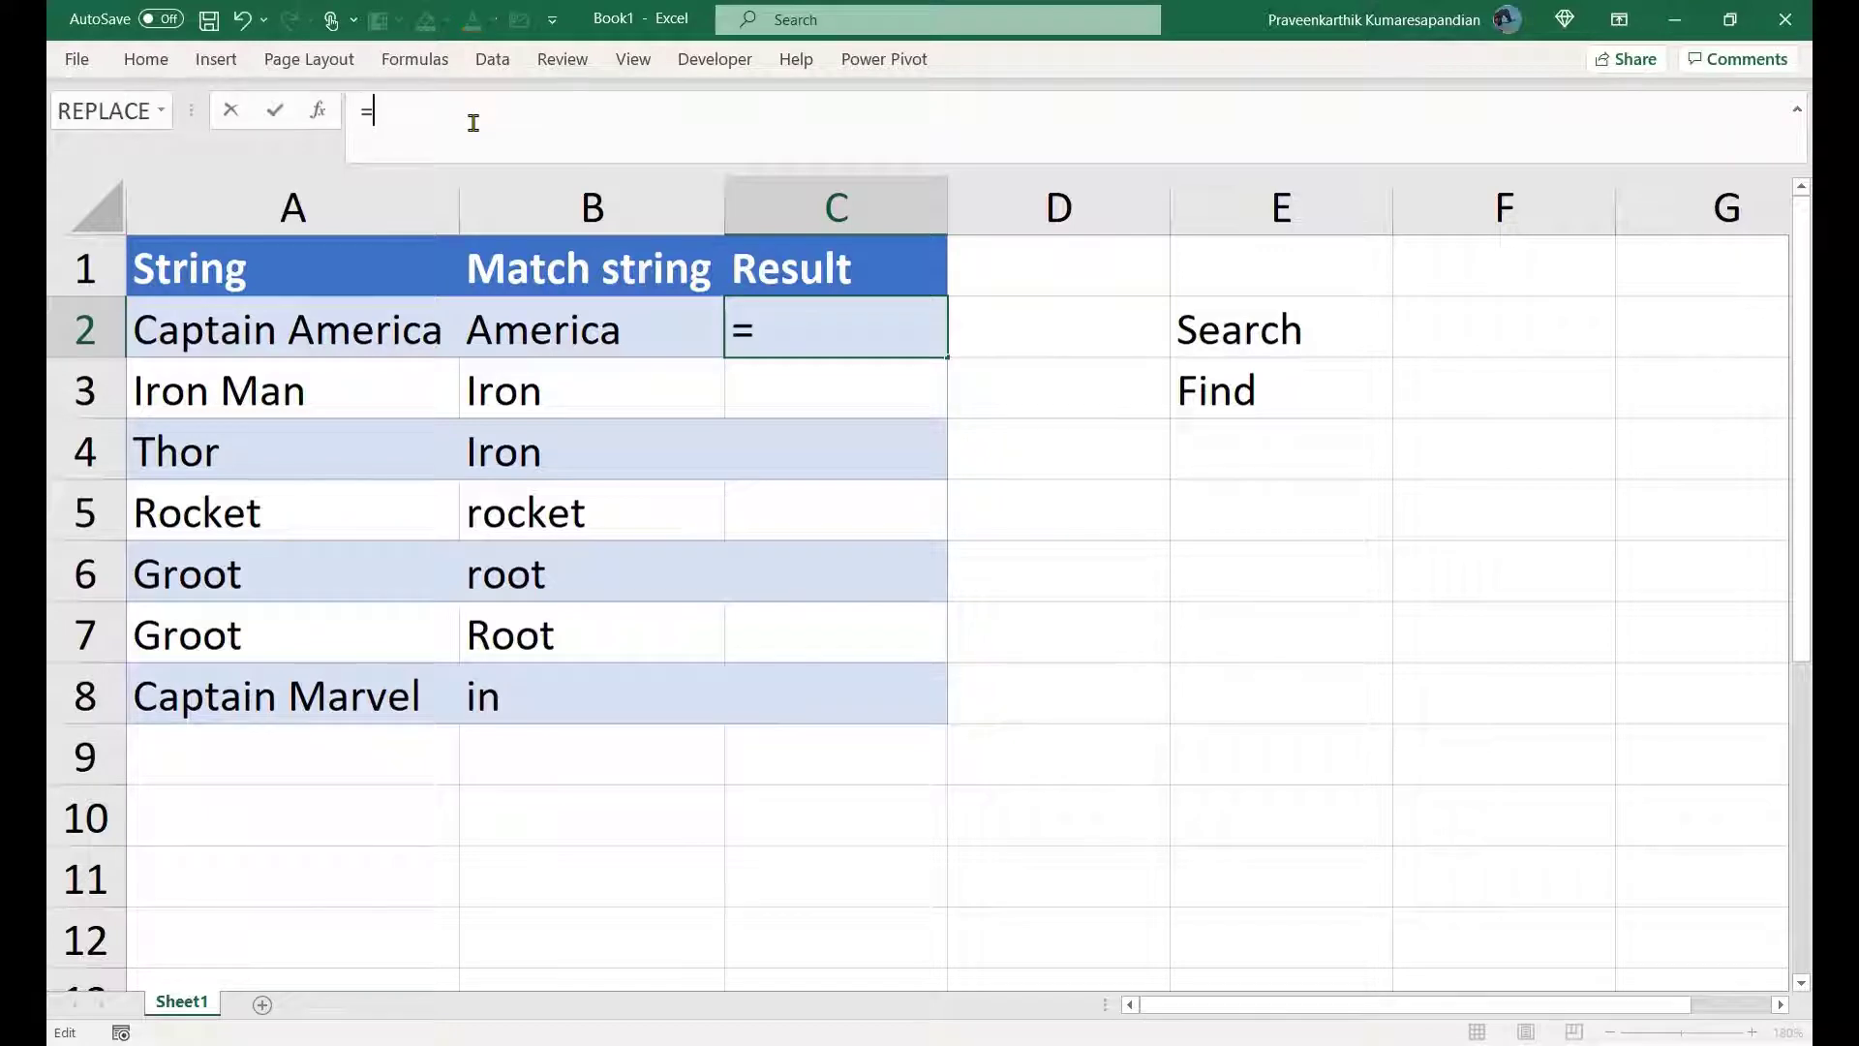
text(Sear)
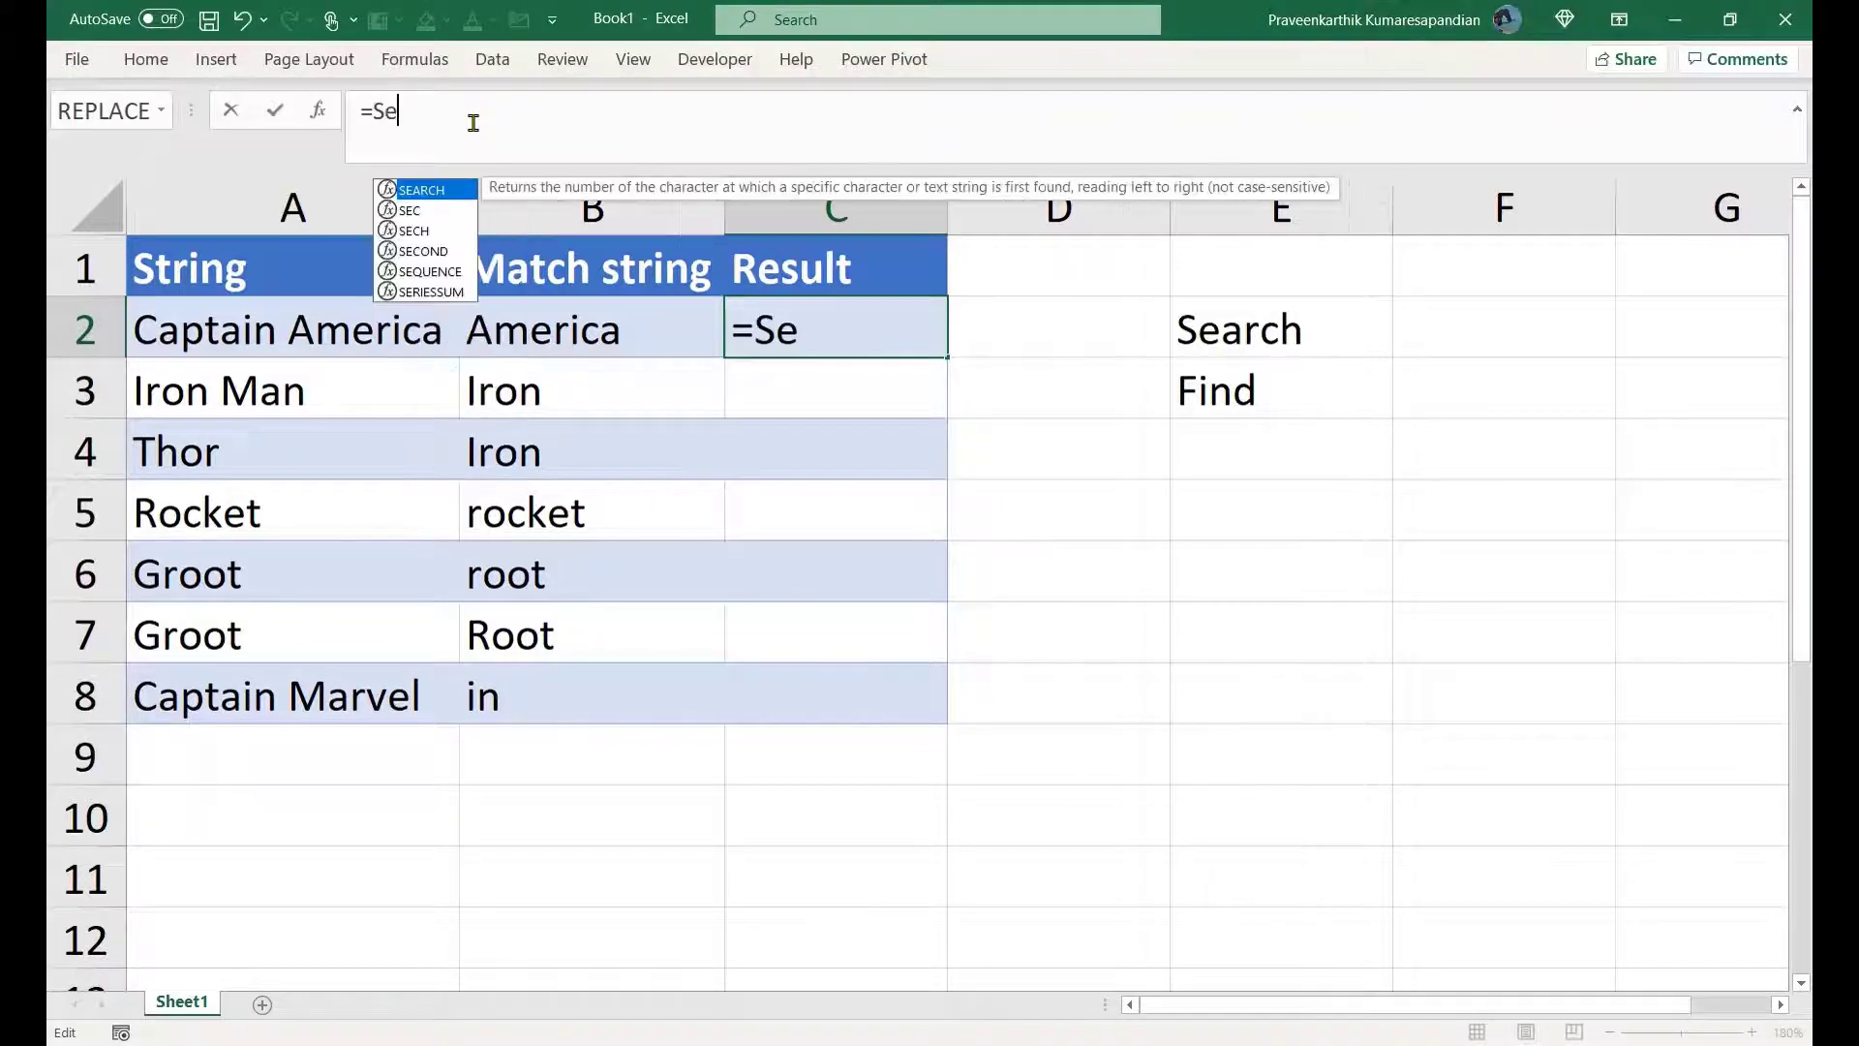
key(Tab)
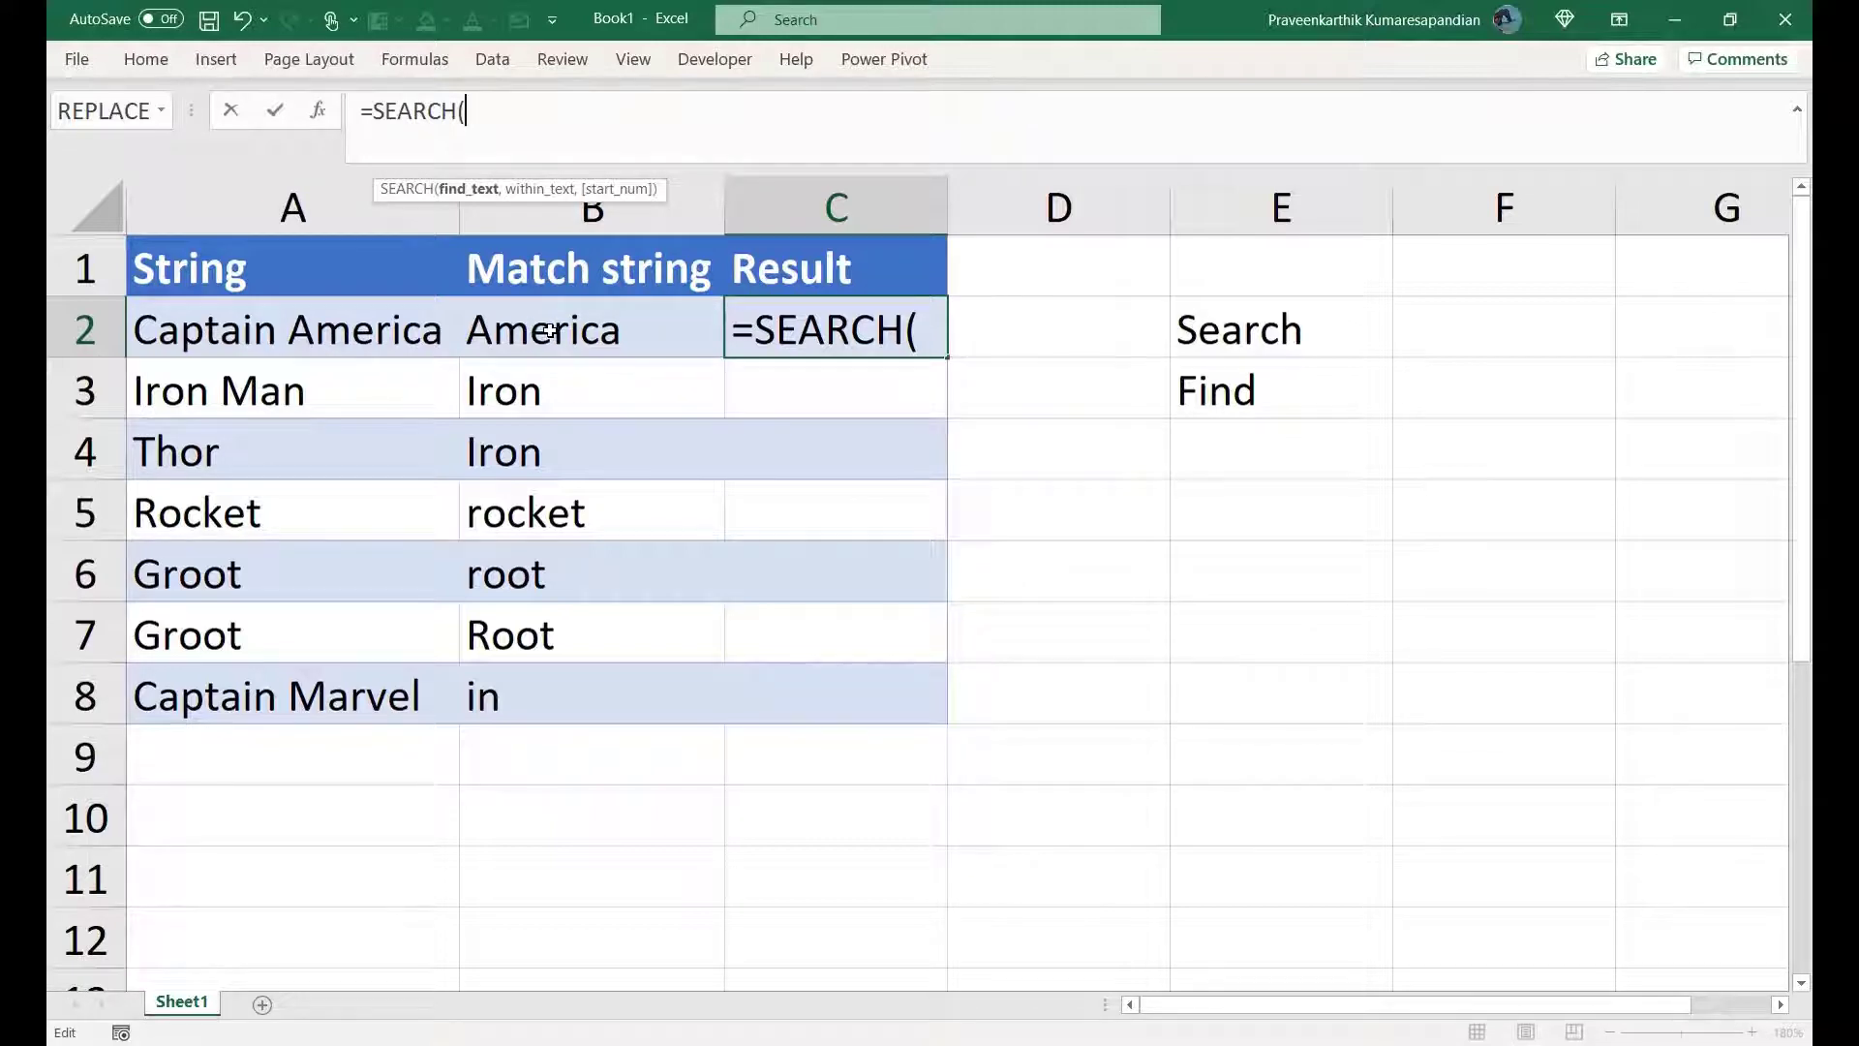
click(550, 333)
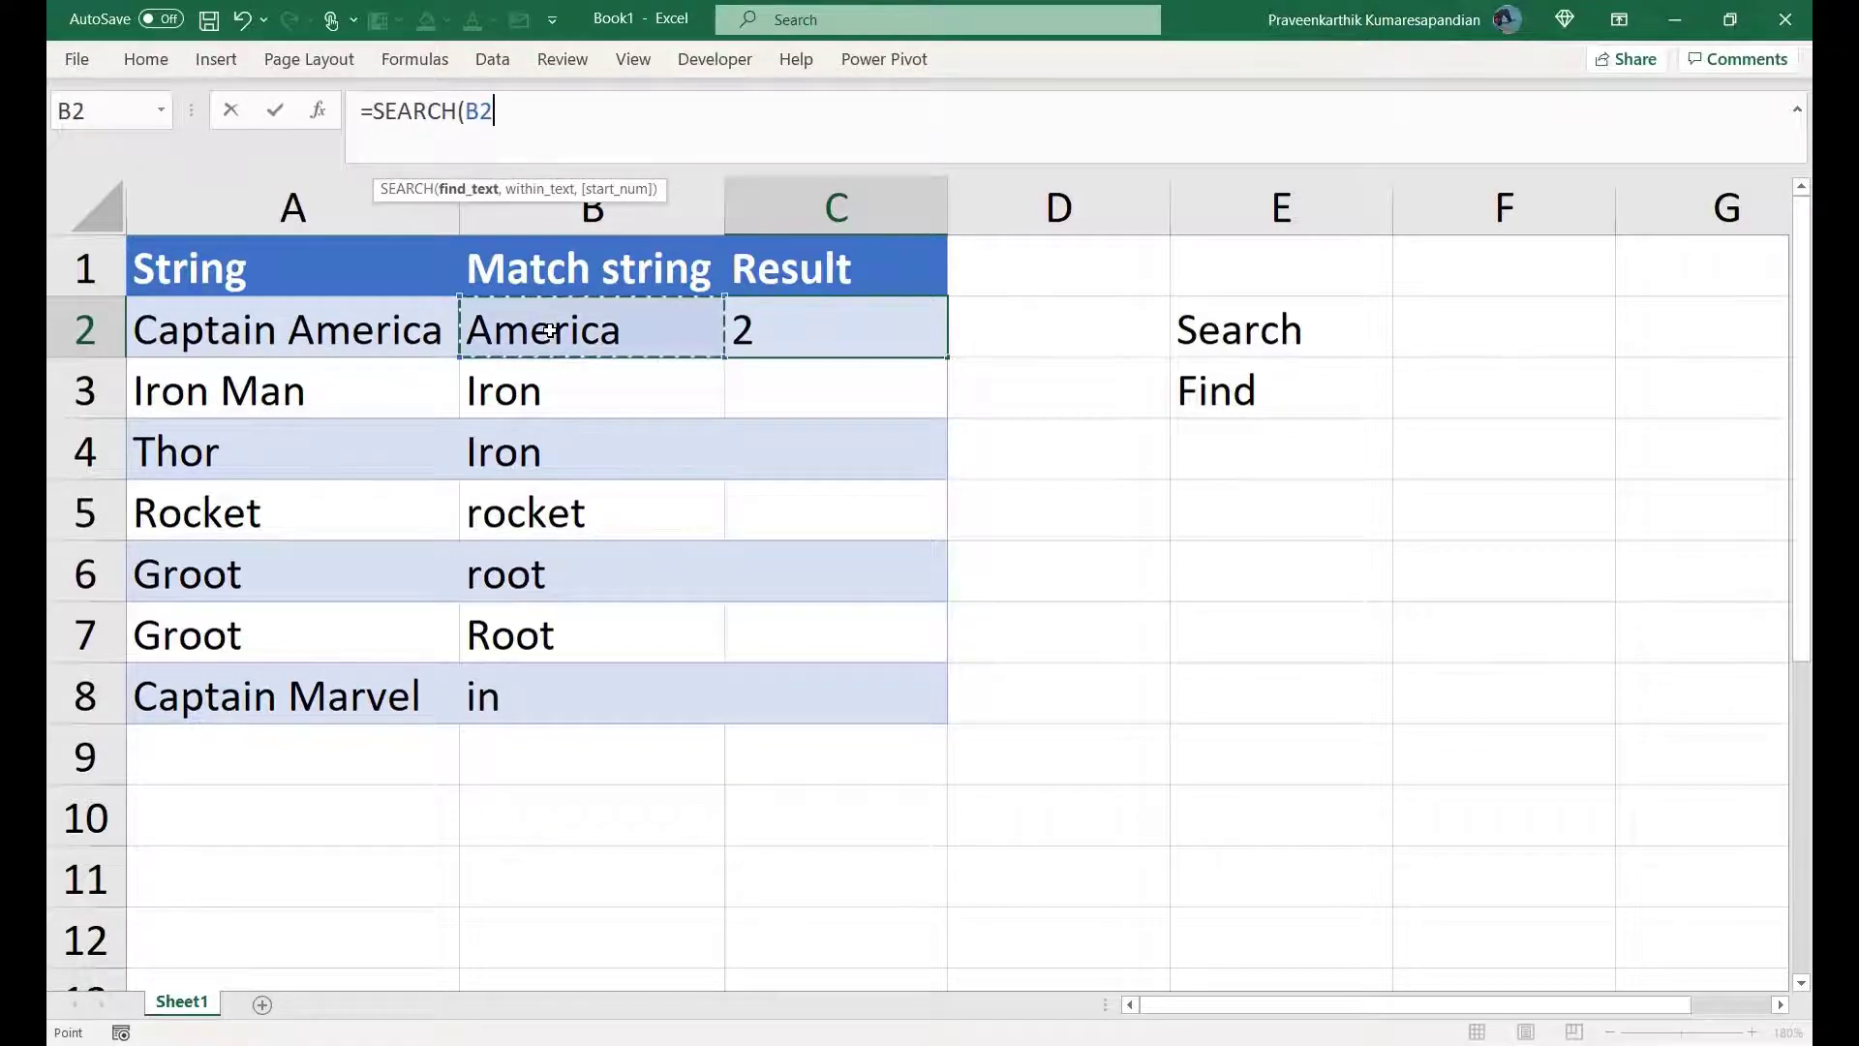
text(,)
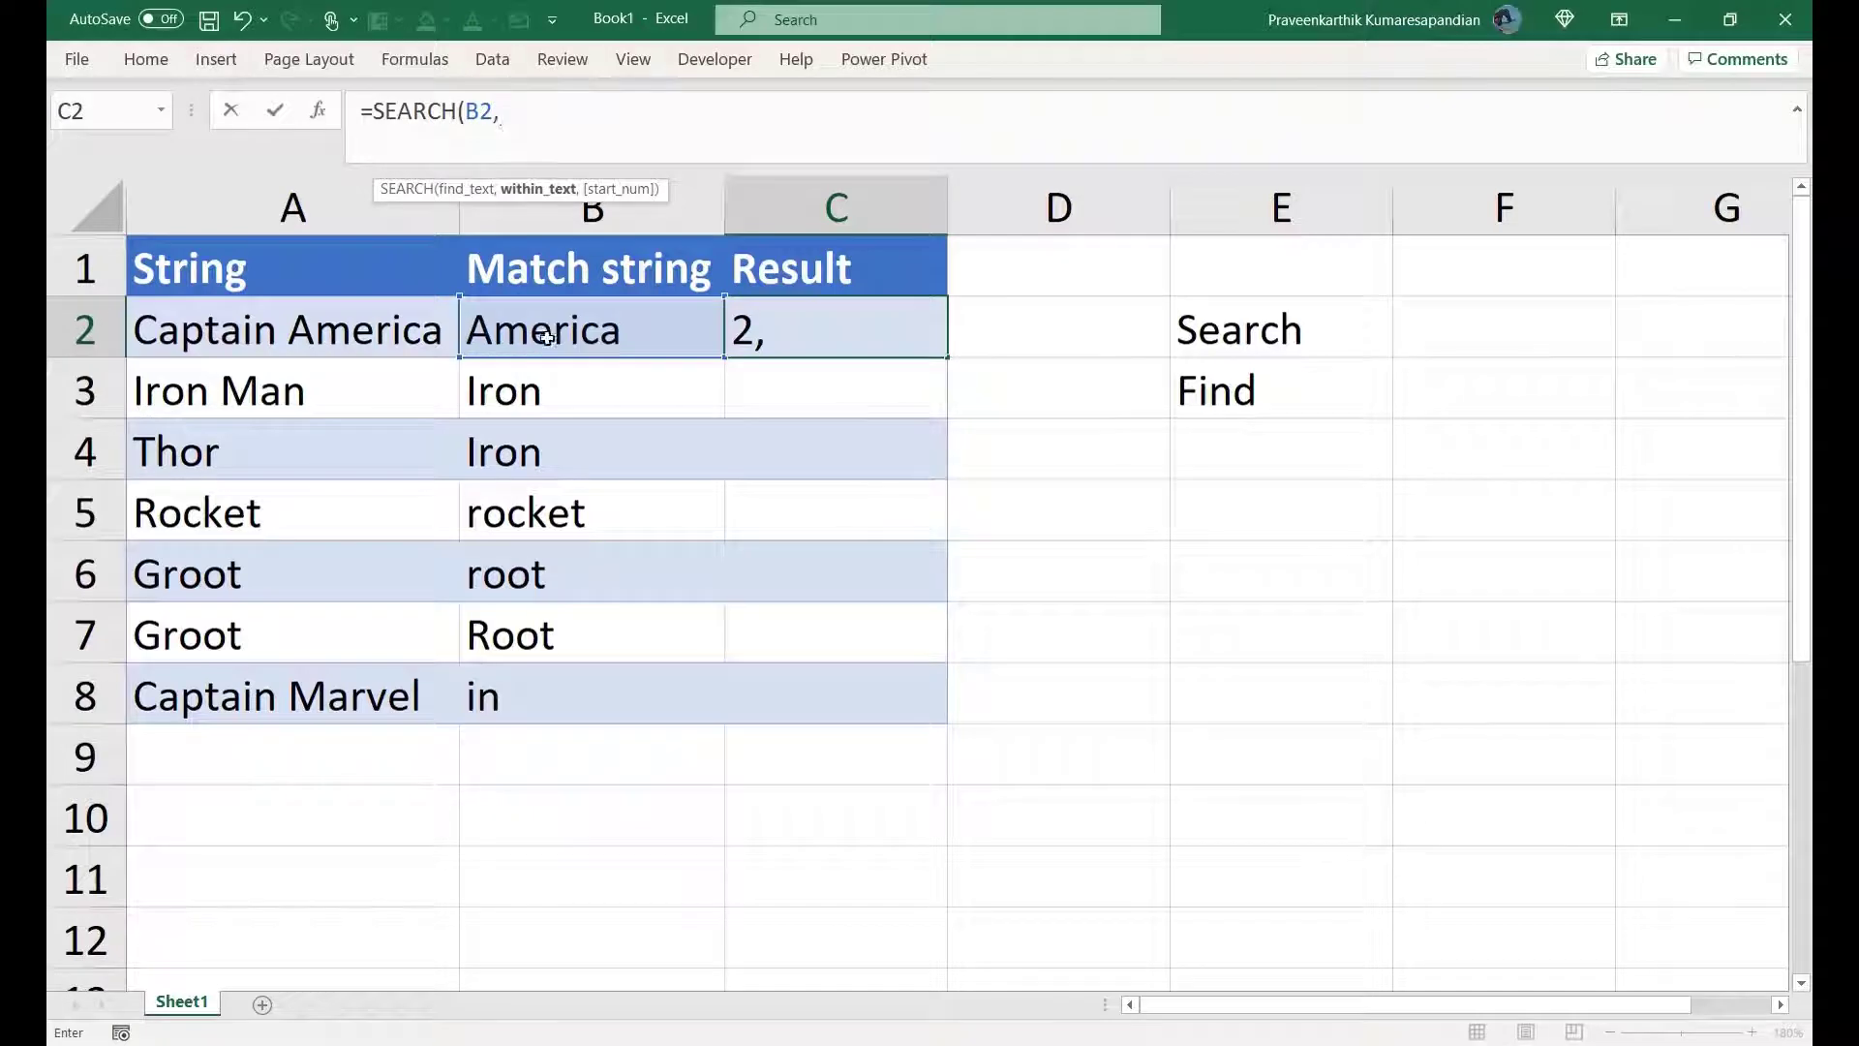
click(374, 334)
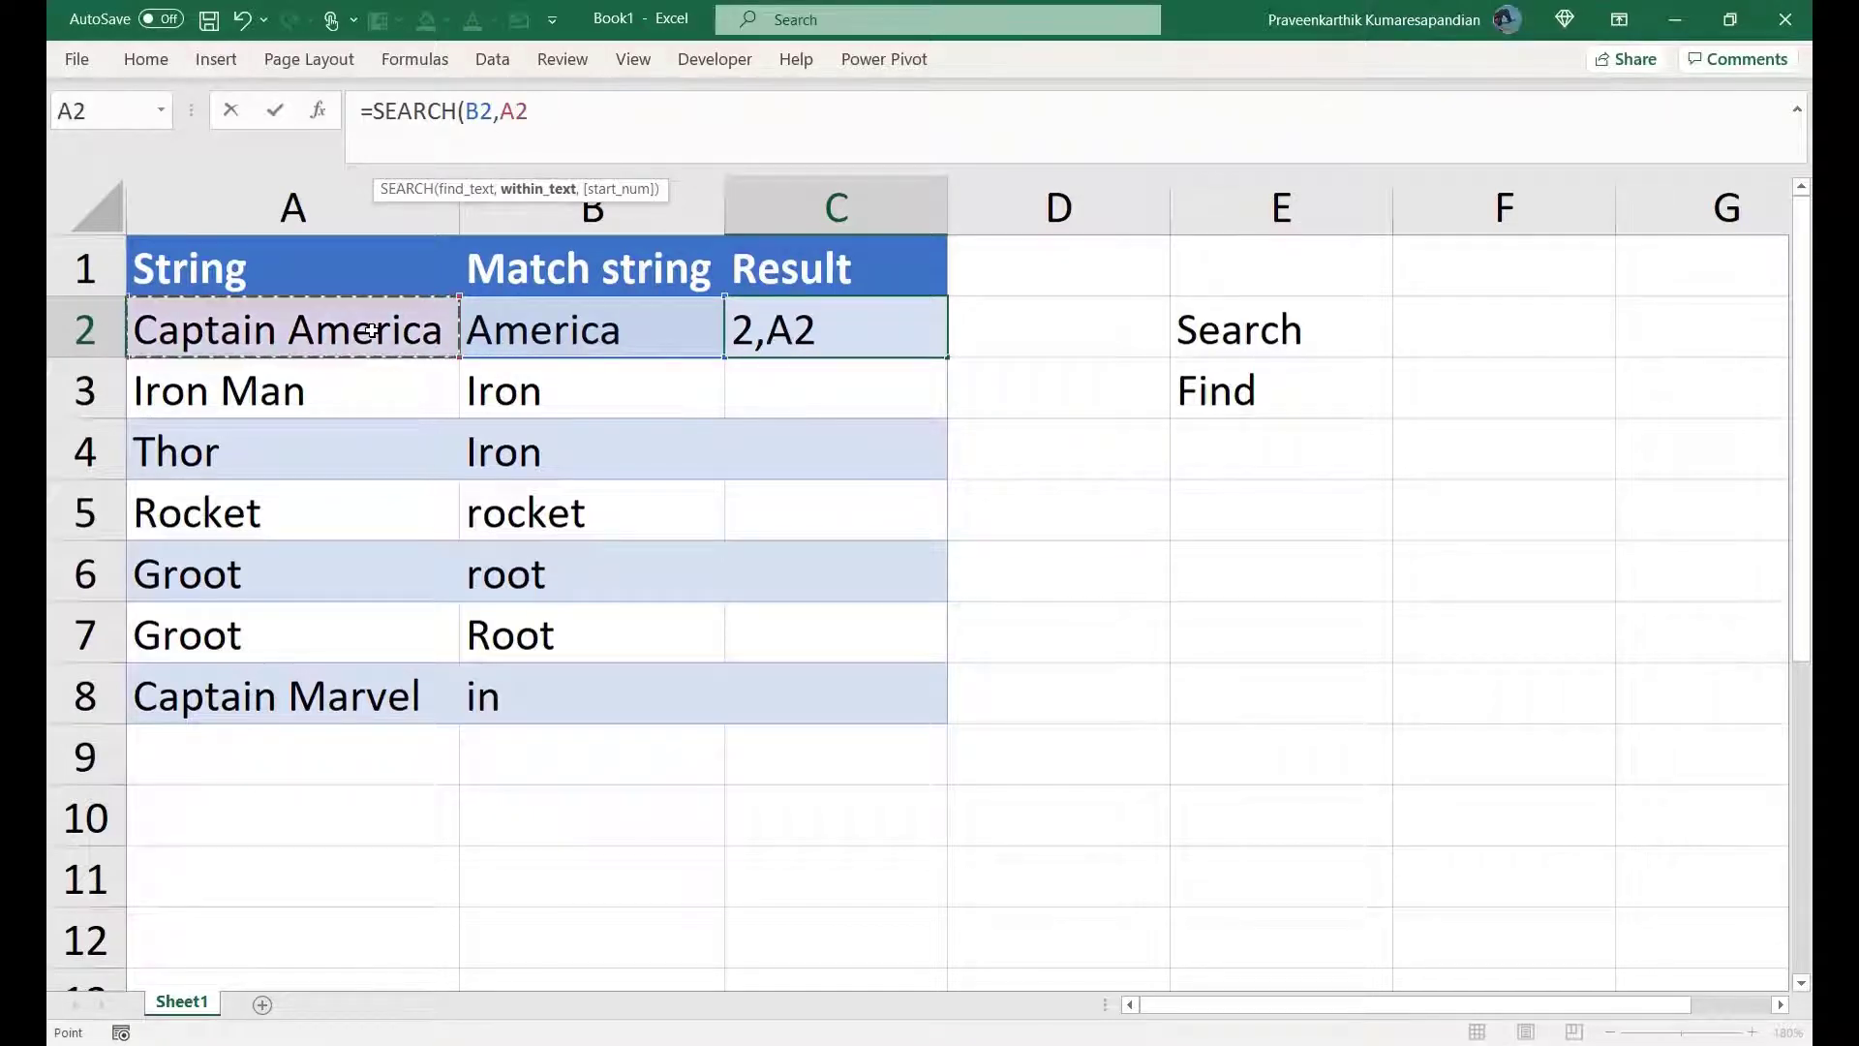
text(,)
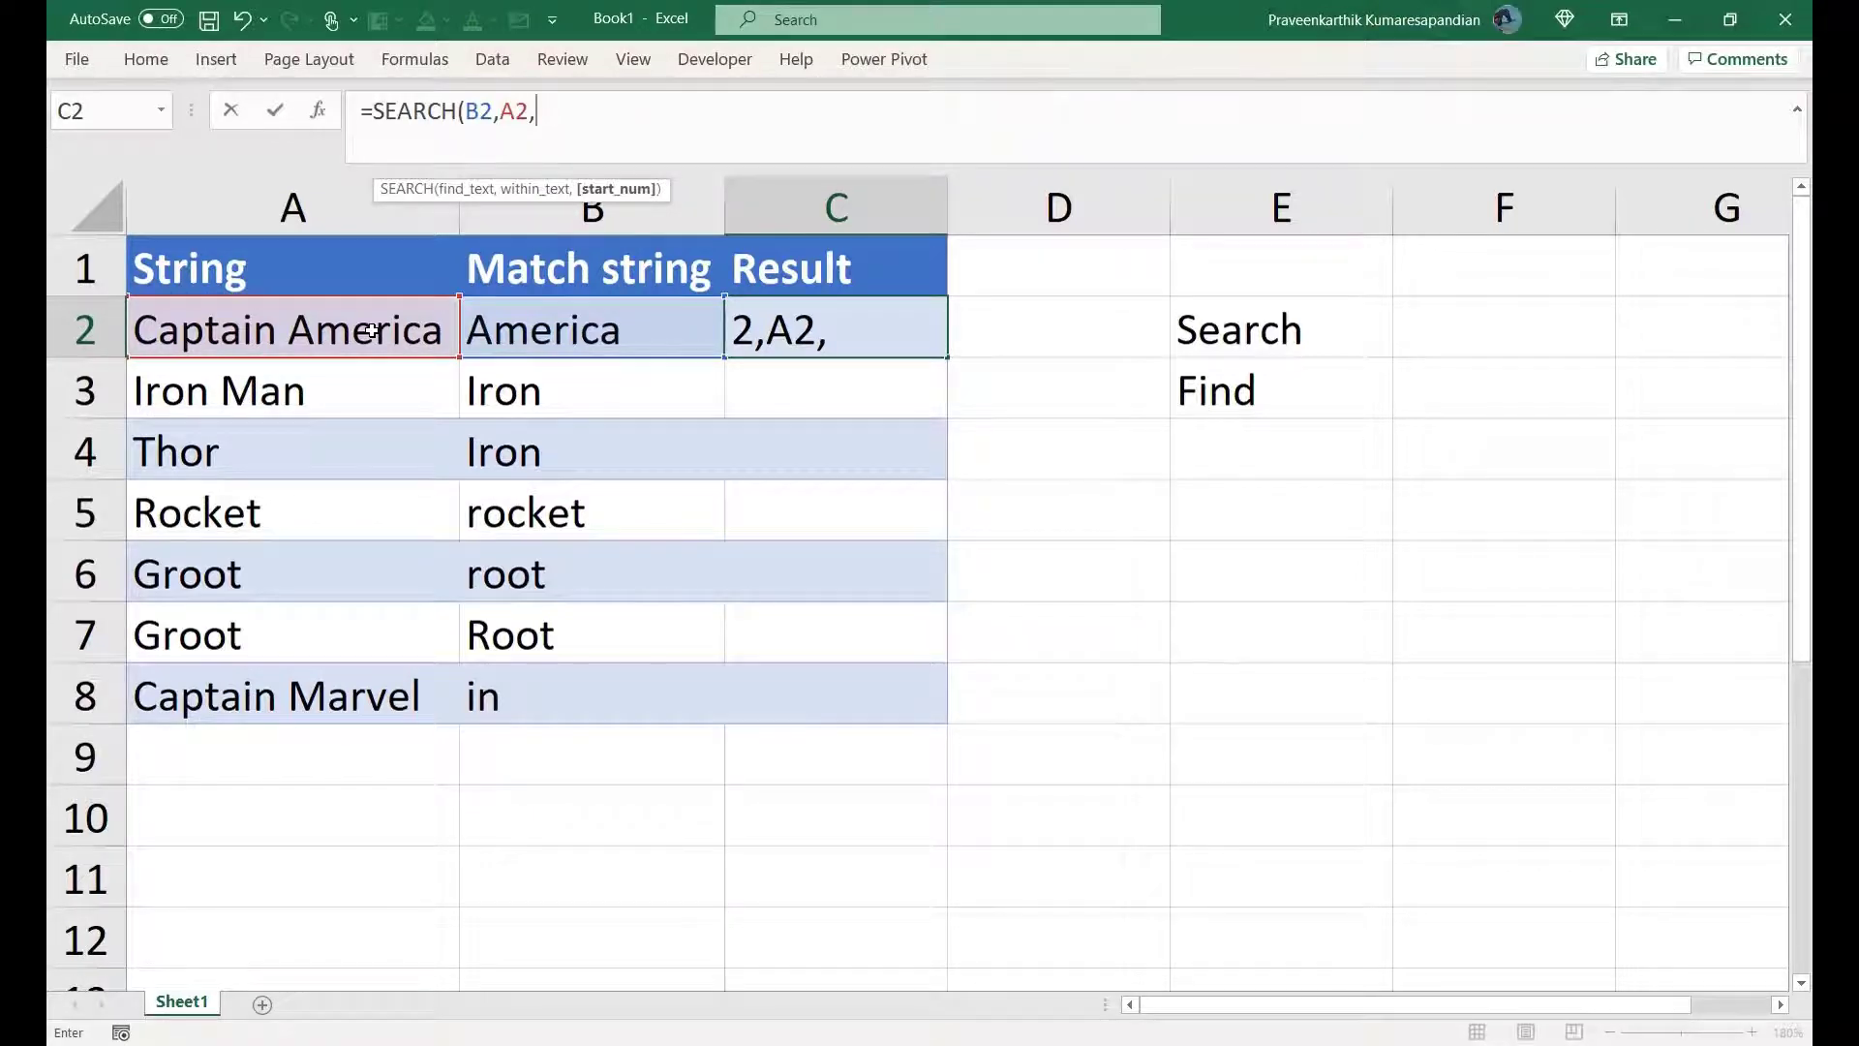
text())
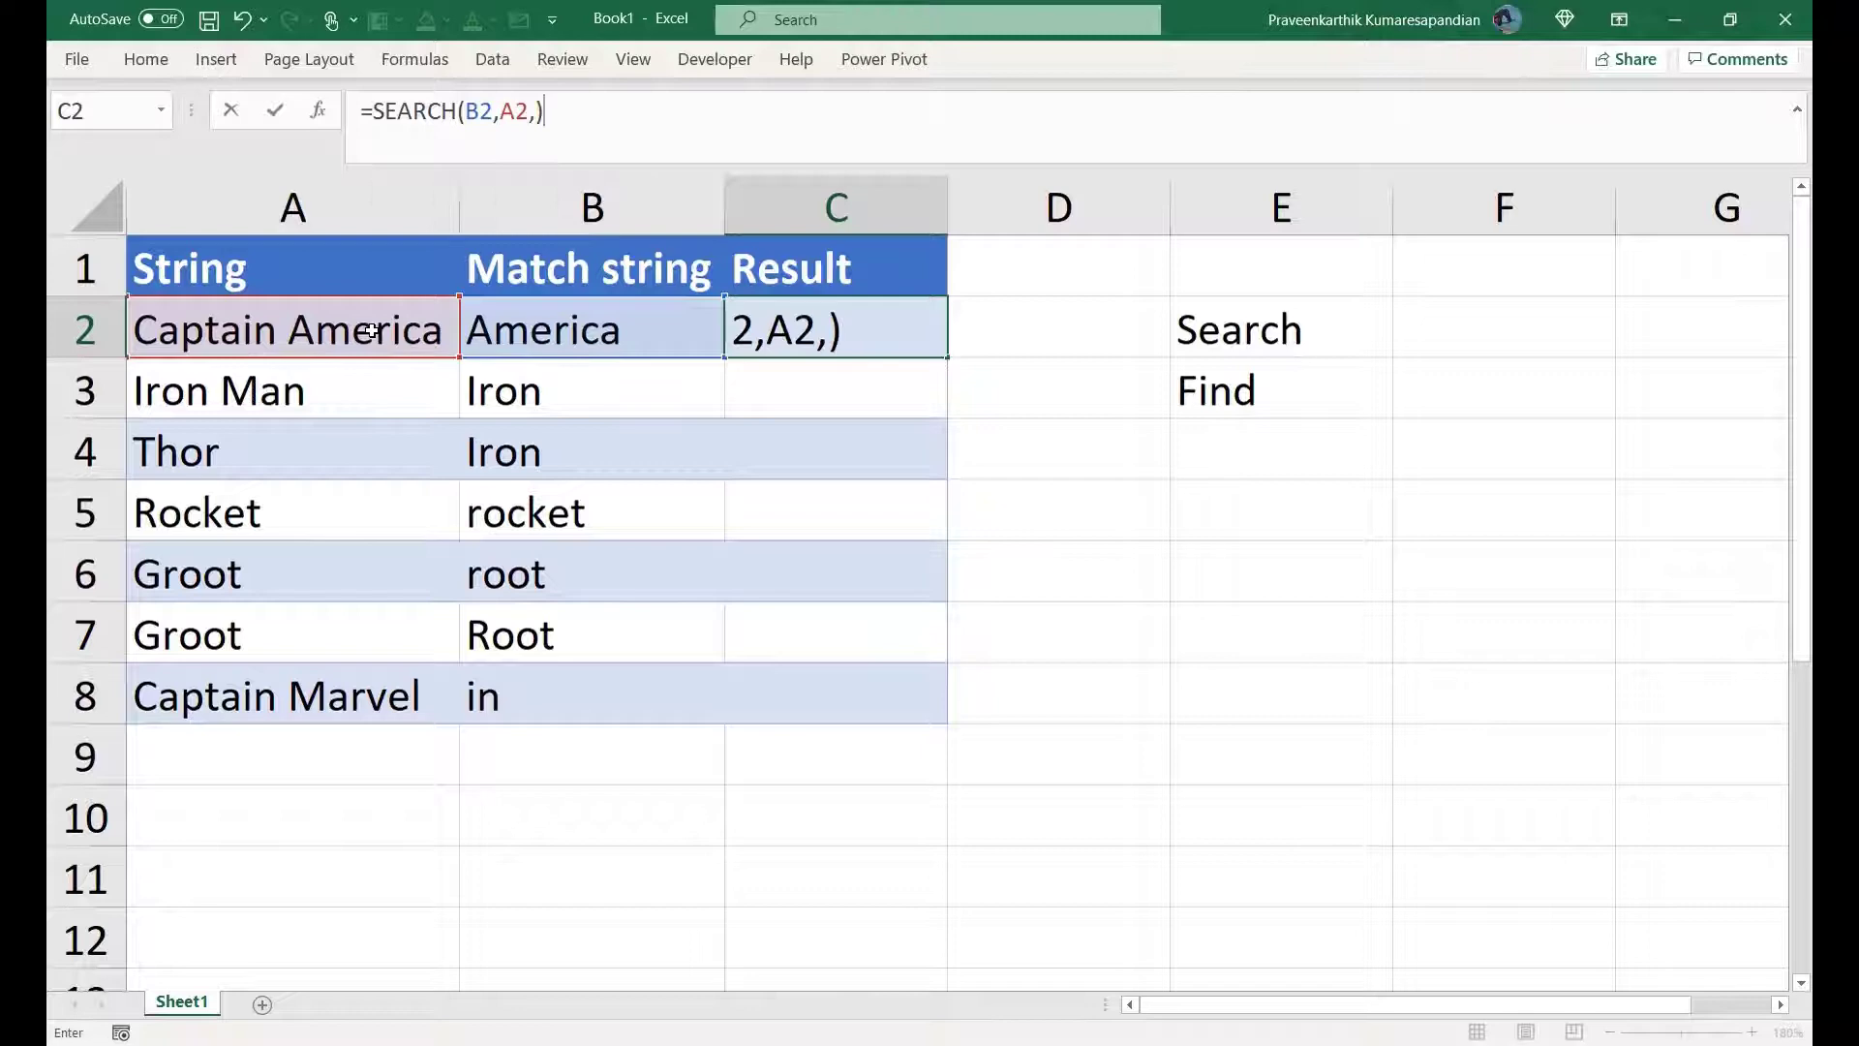
key(Return)
key(Return)
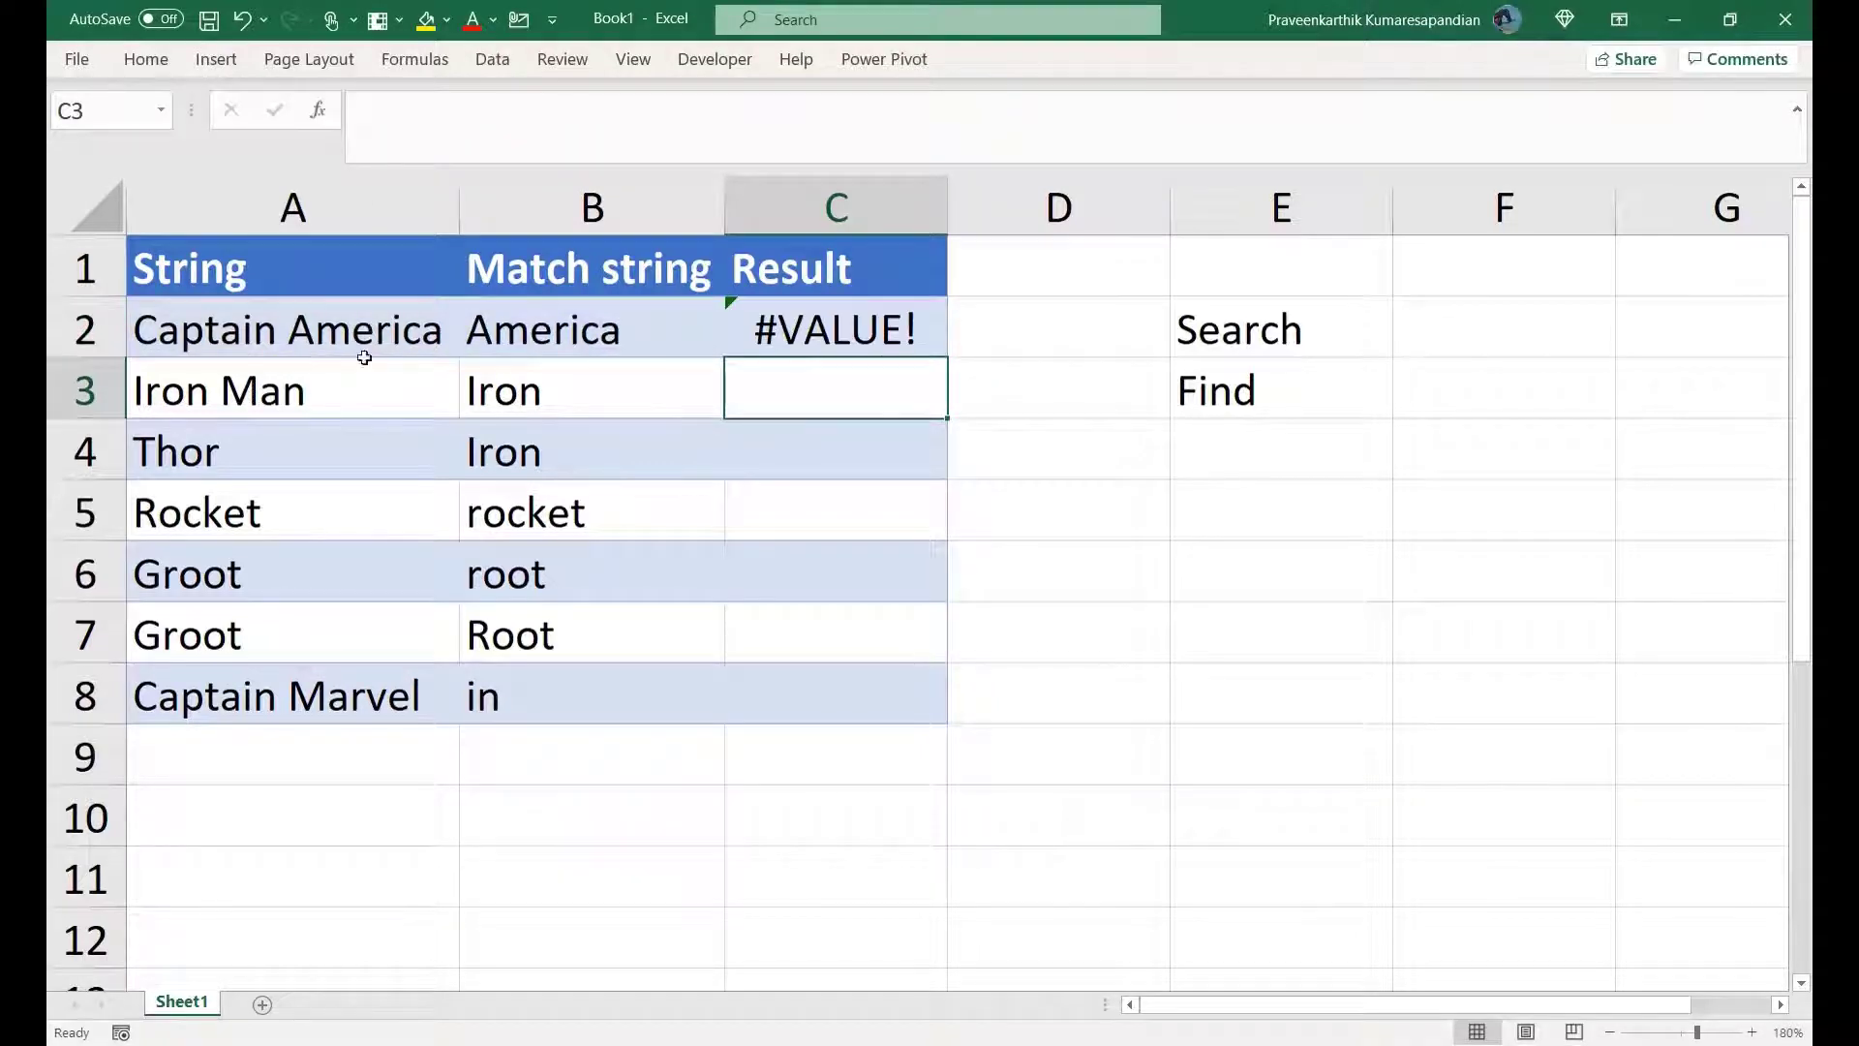
Step: Remove the trailing empty argument from C2's SEARCH formula
click(864, 342)
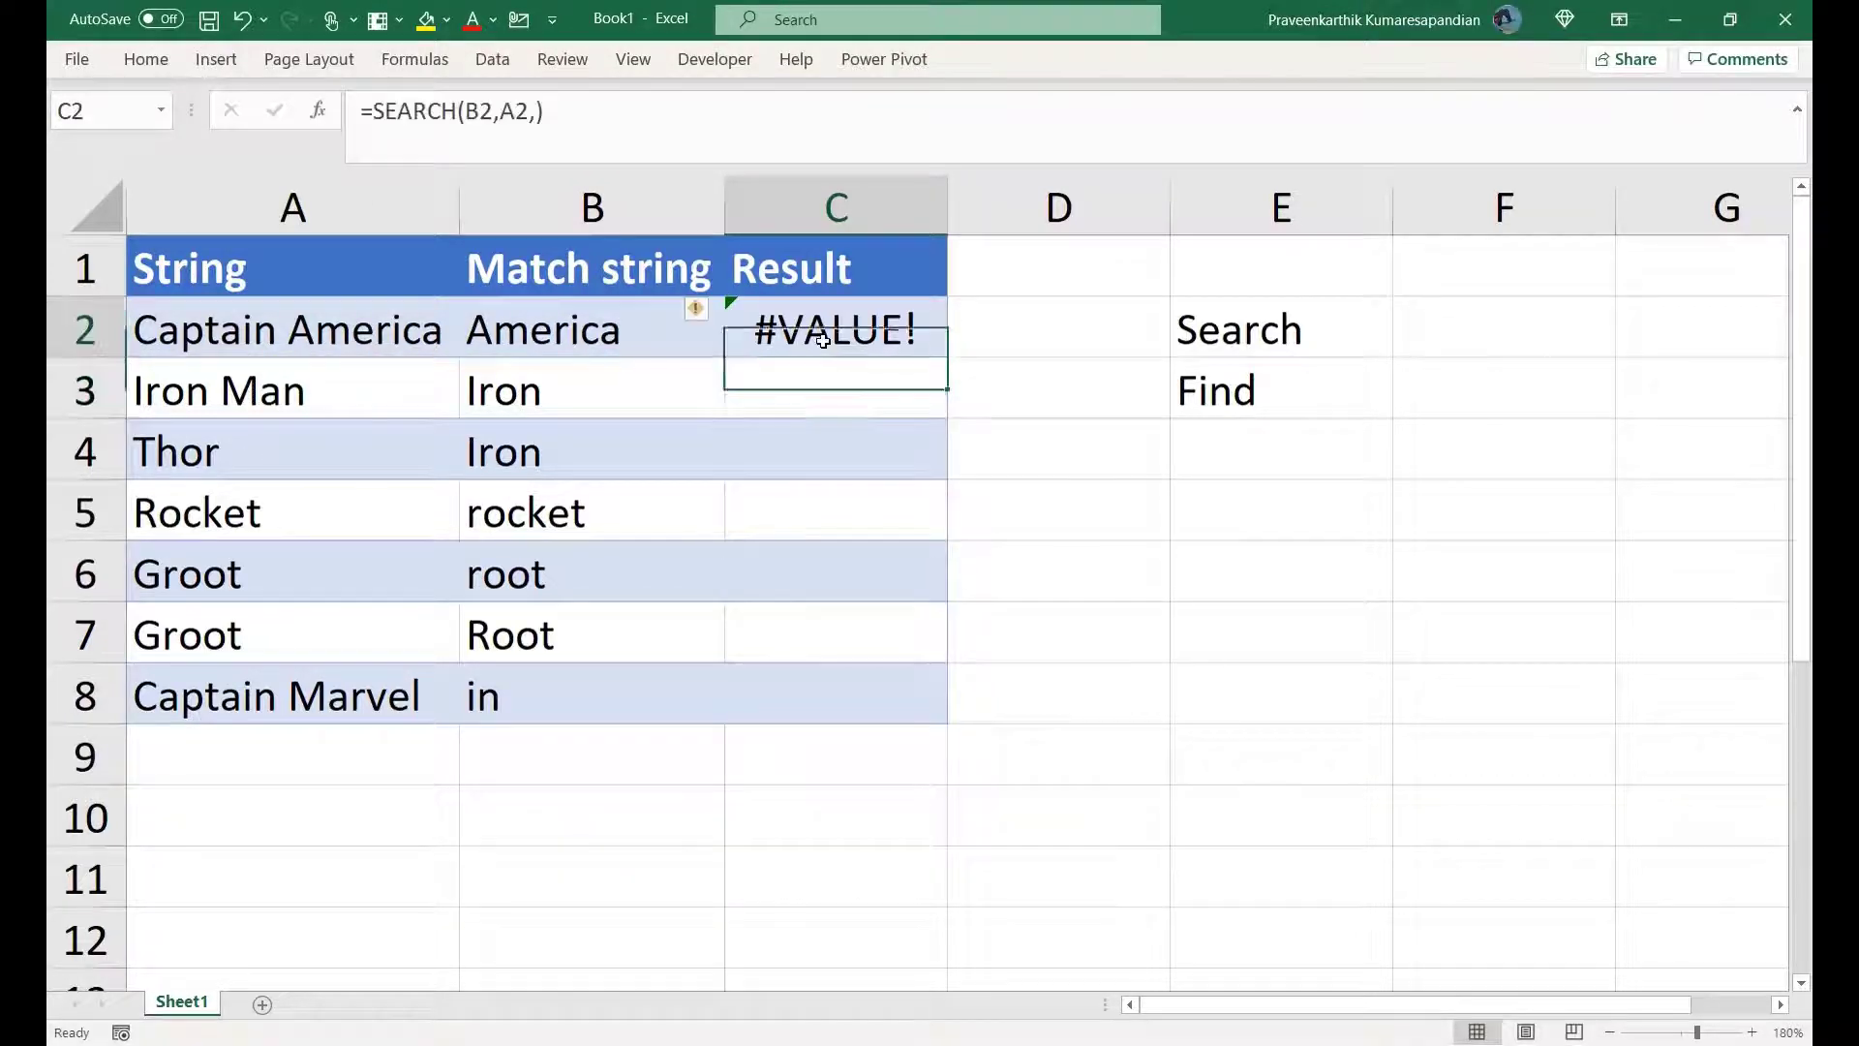
click(537, 111)
text(,)
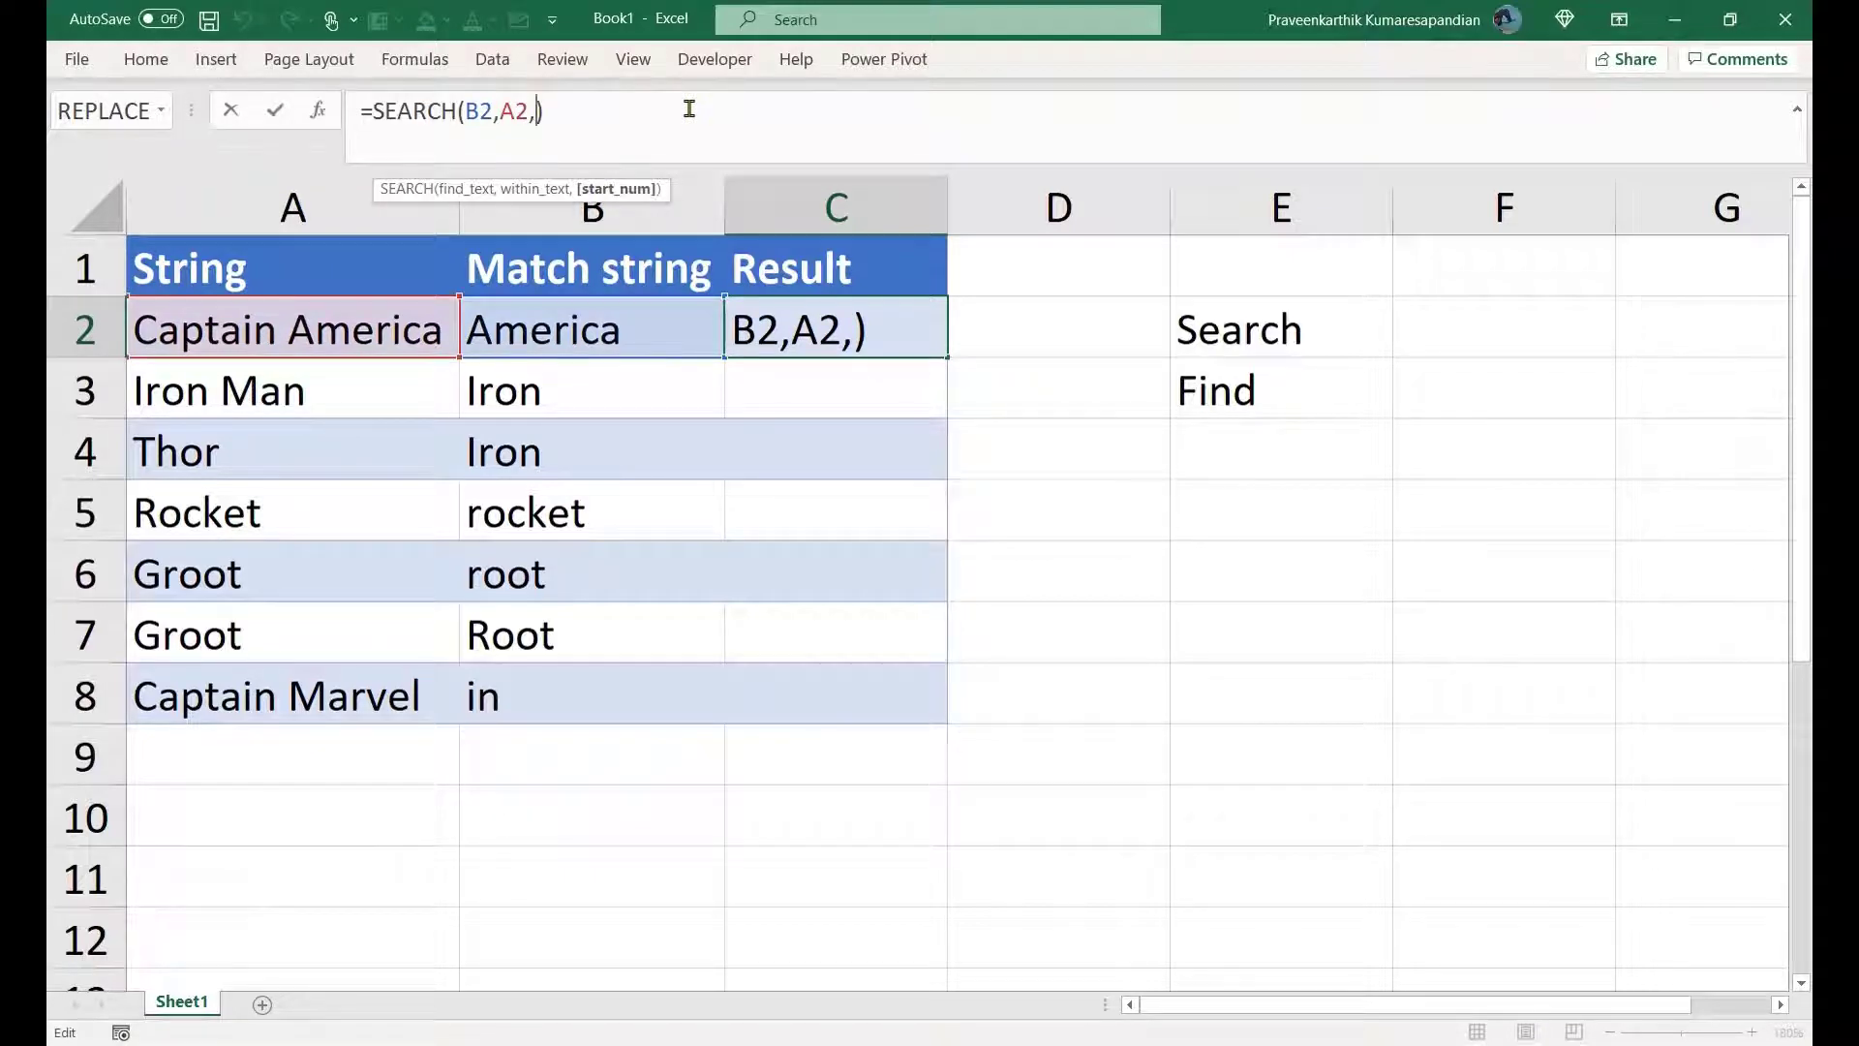
key(BackSpace)
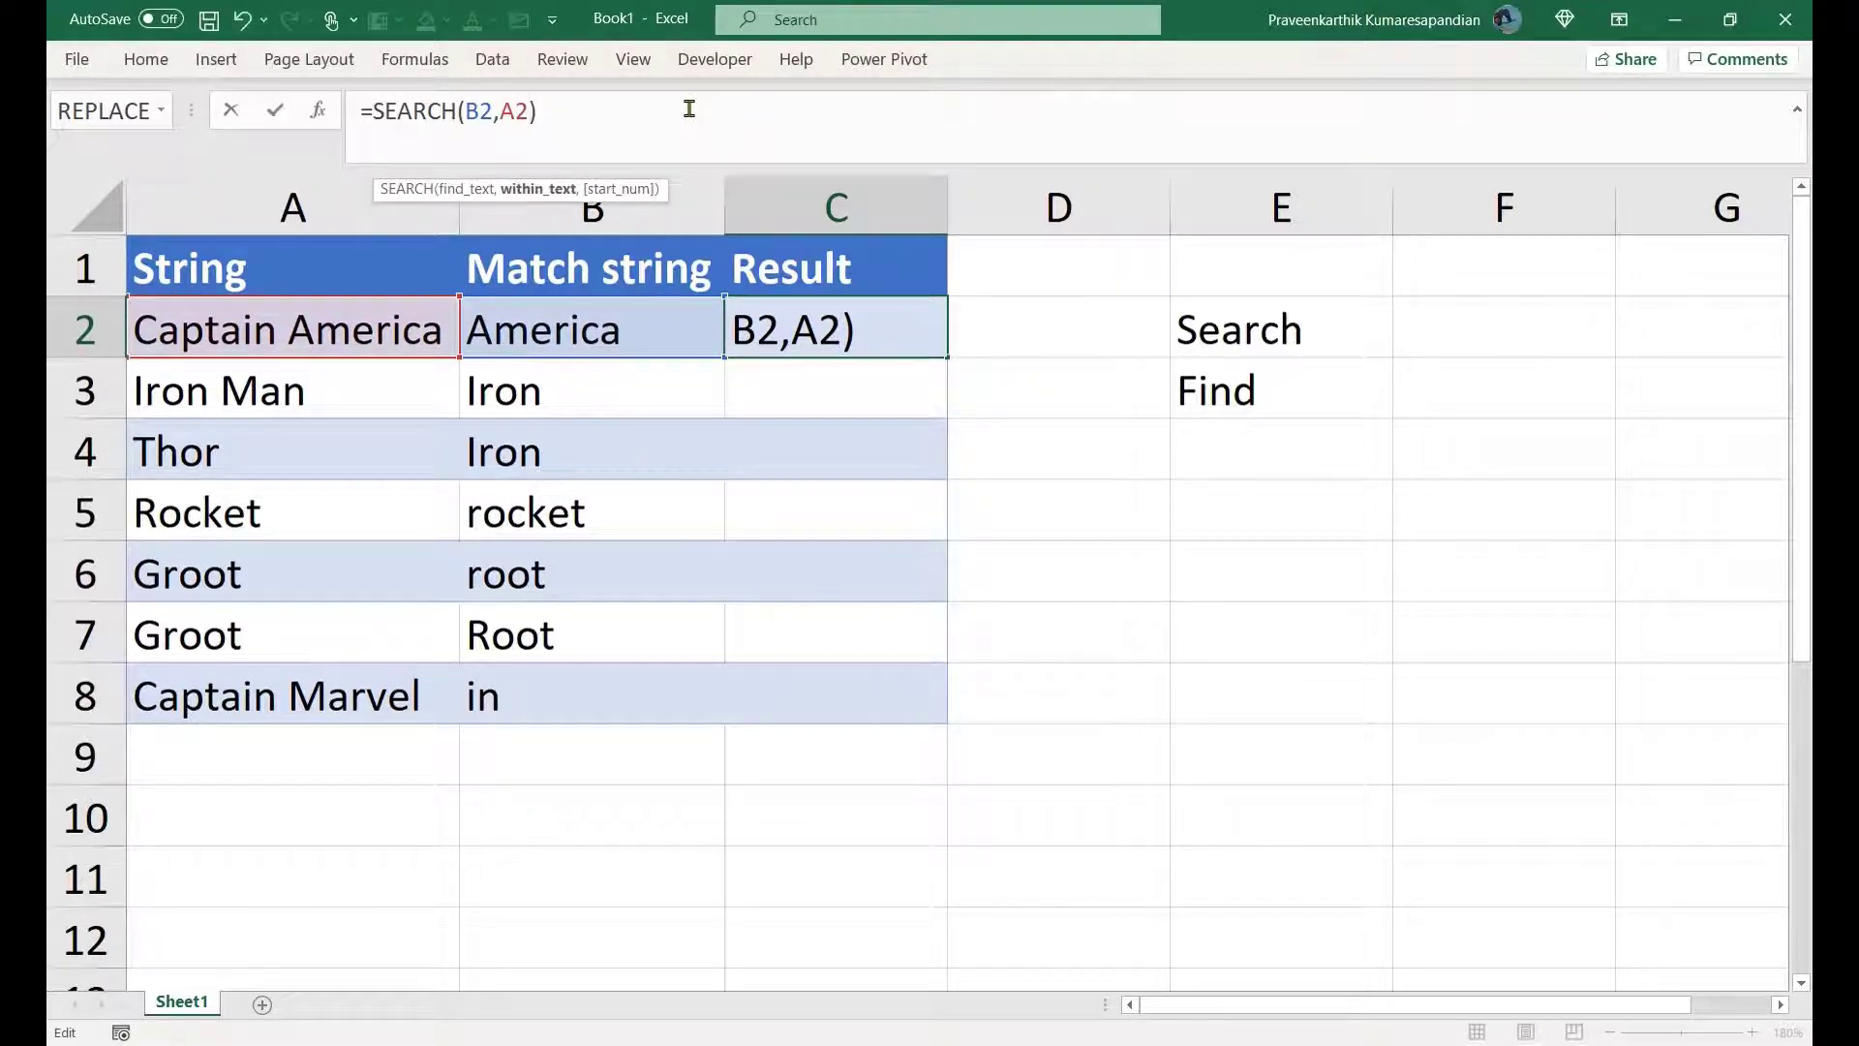
key(Return)
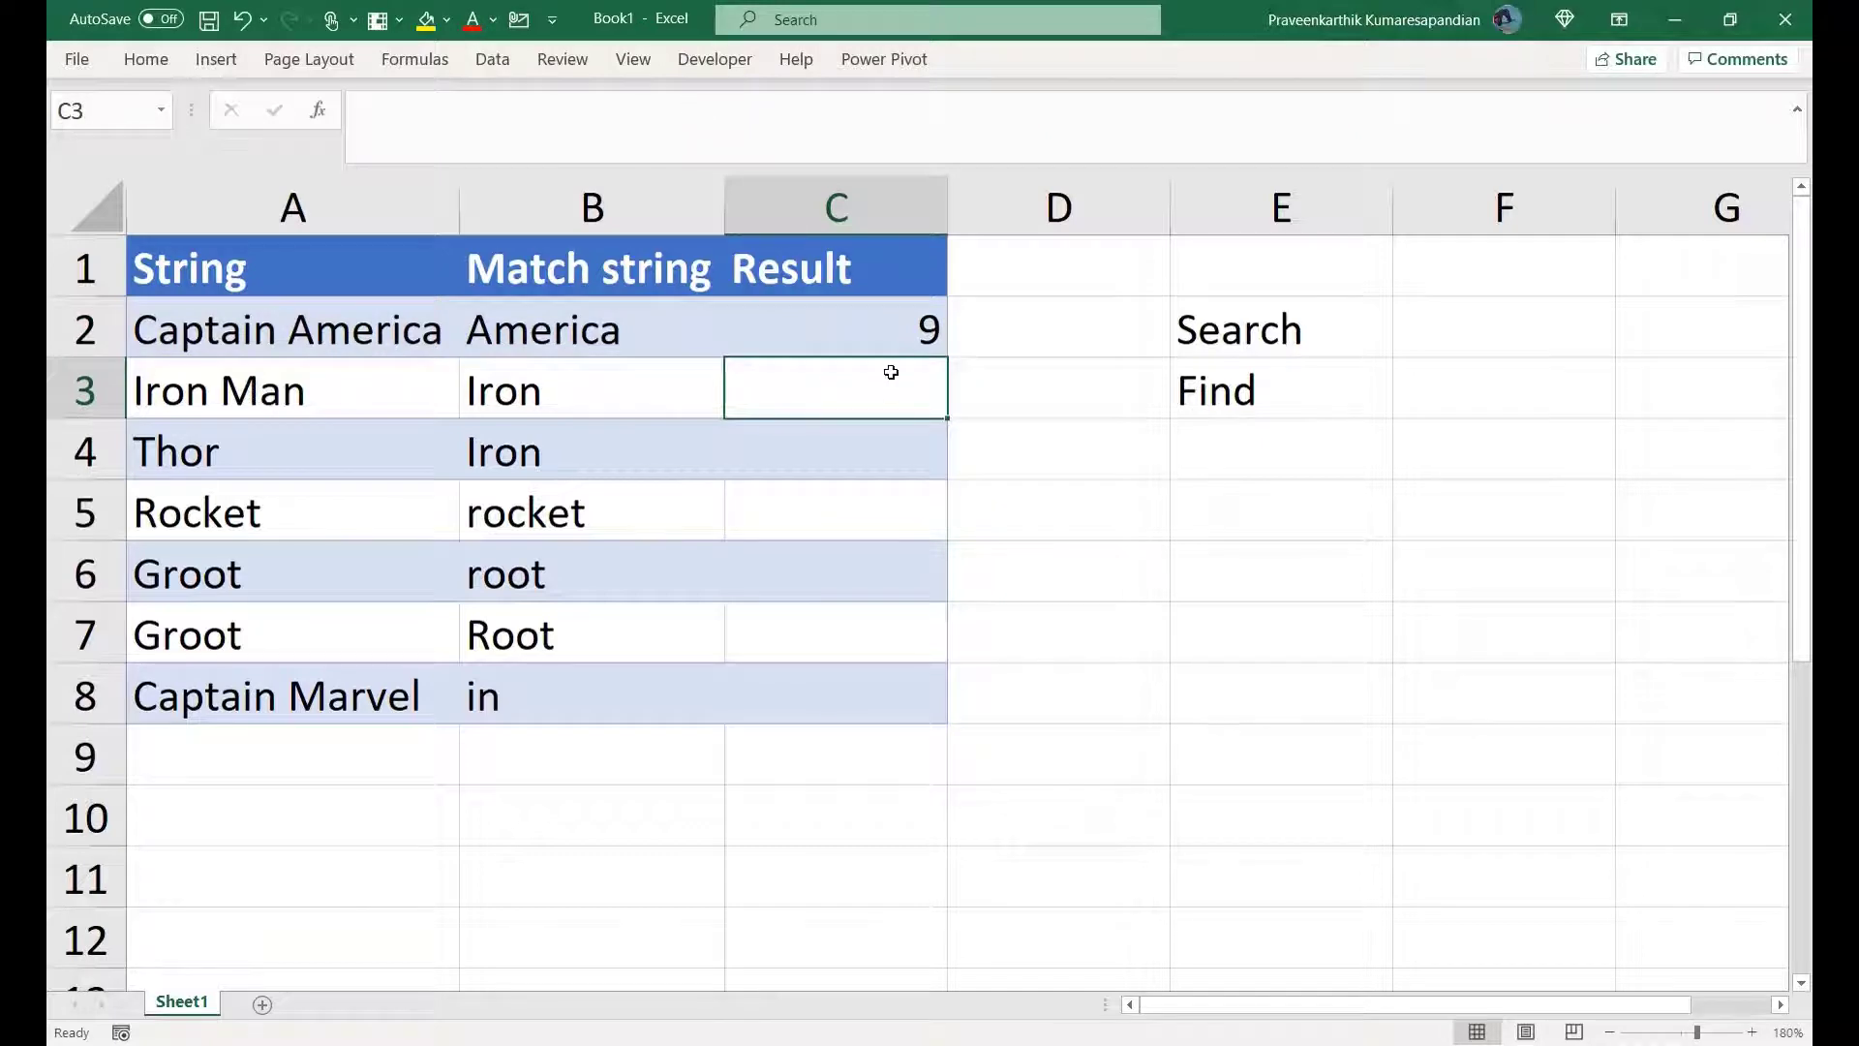
Step: Change C2 to =SEARCH(B2,A2,1), which returns 9
click(857, 309)
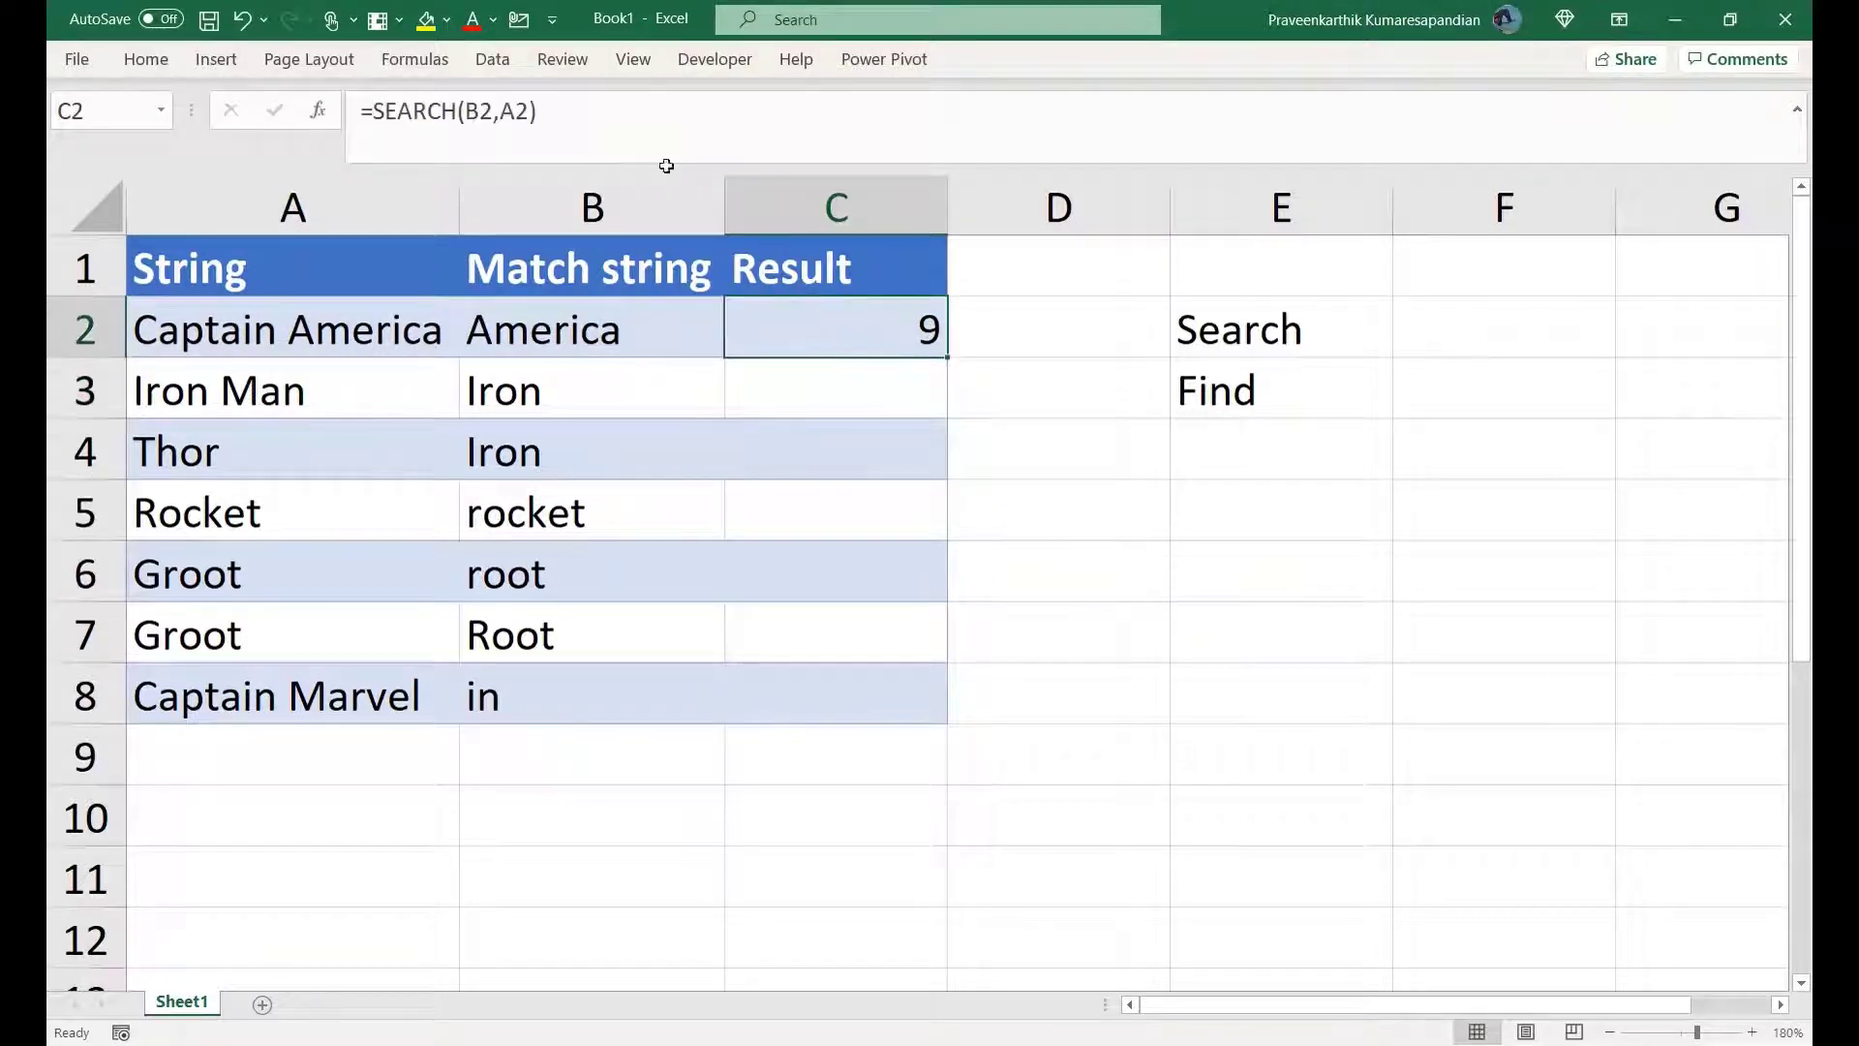
click(522, 111)
text(,1)
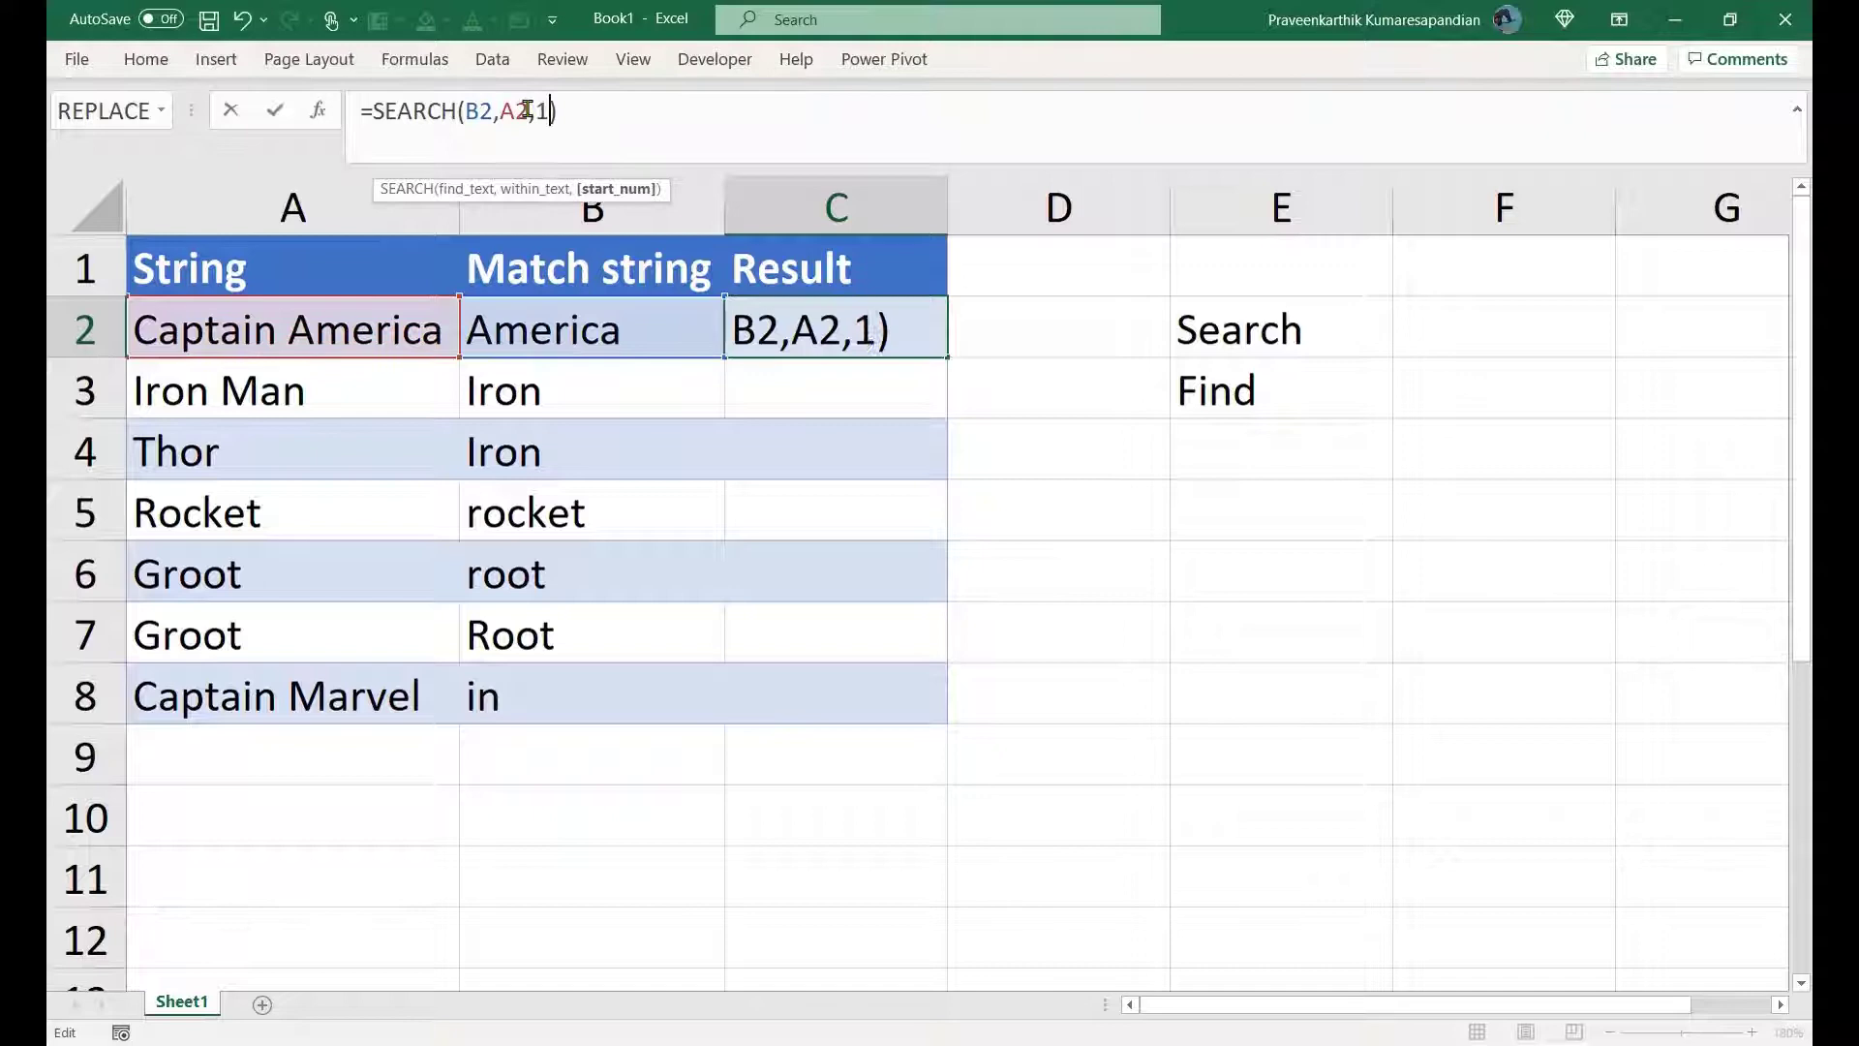
key(Return)
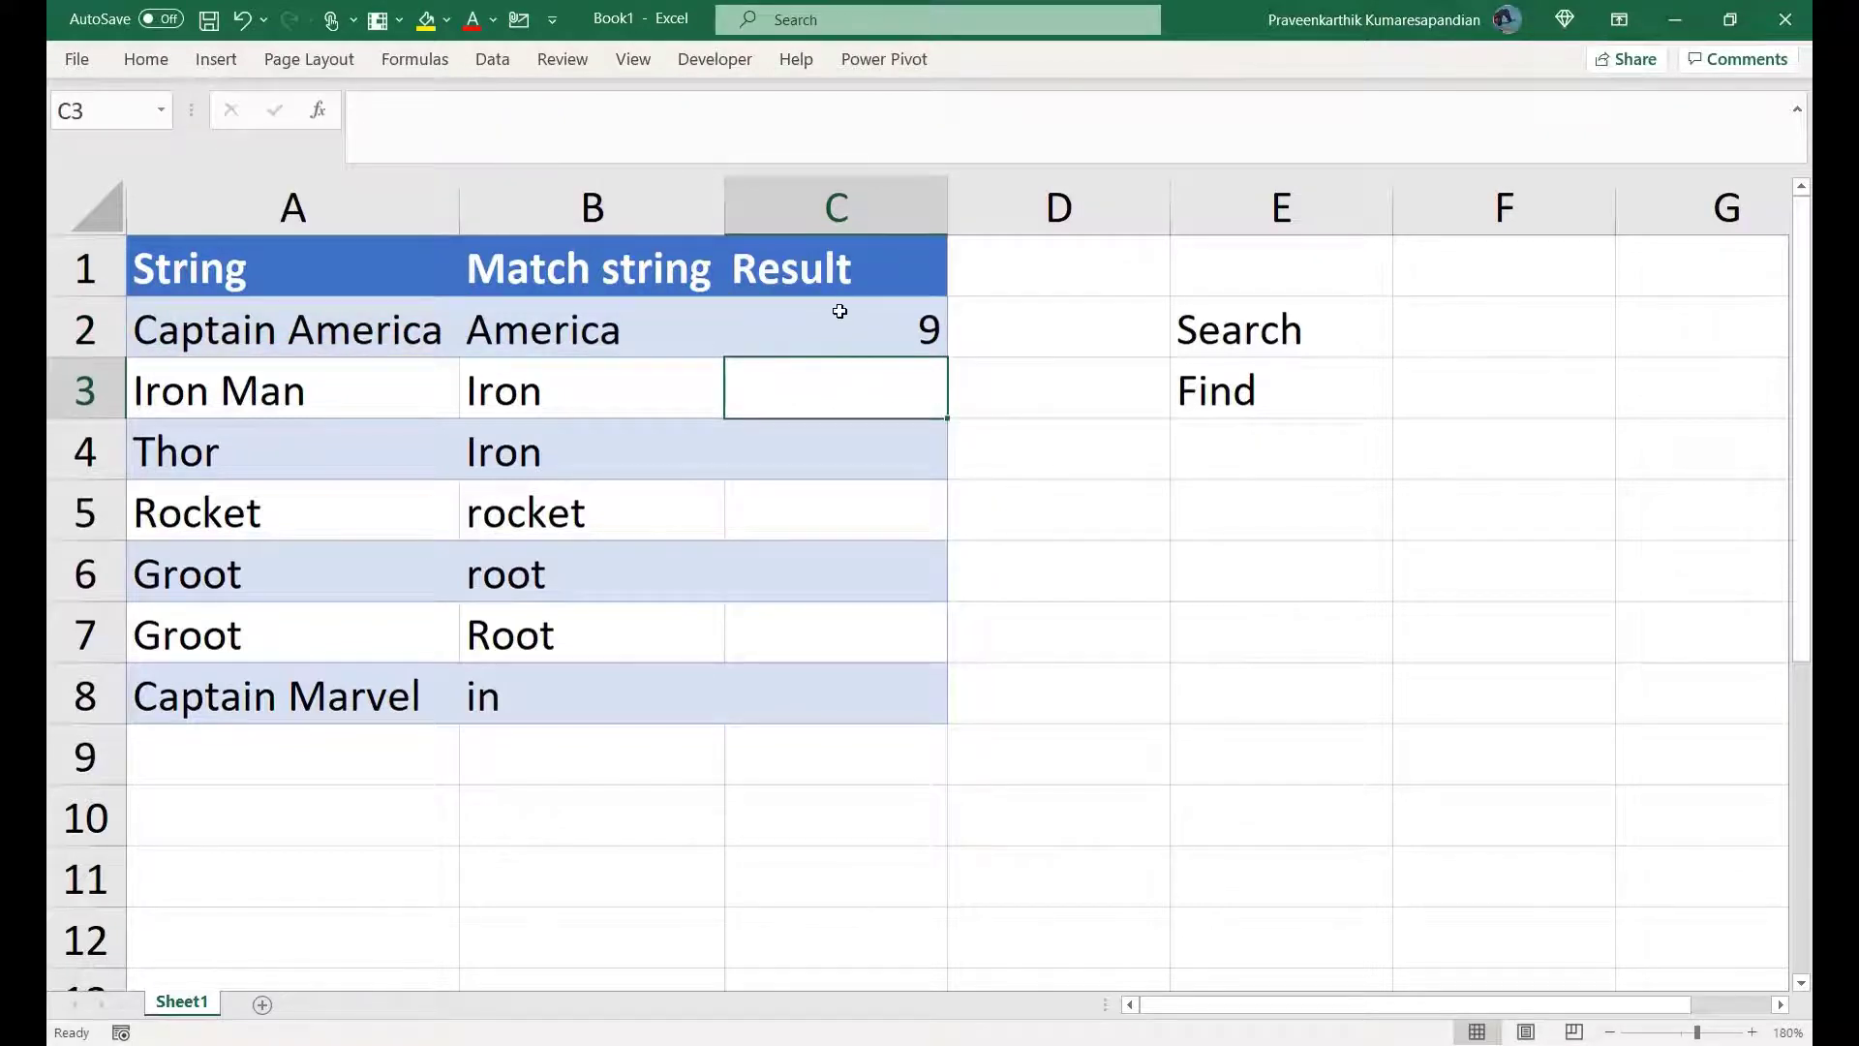
click(840, 311)
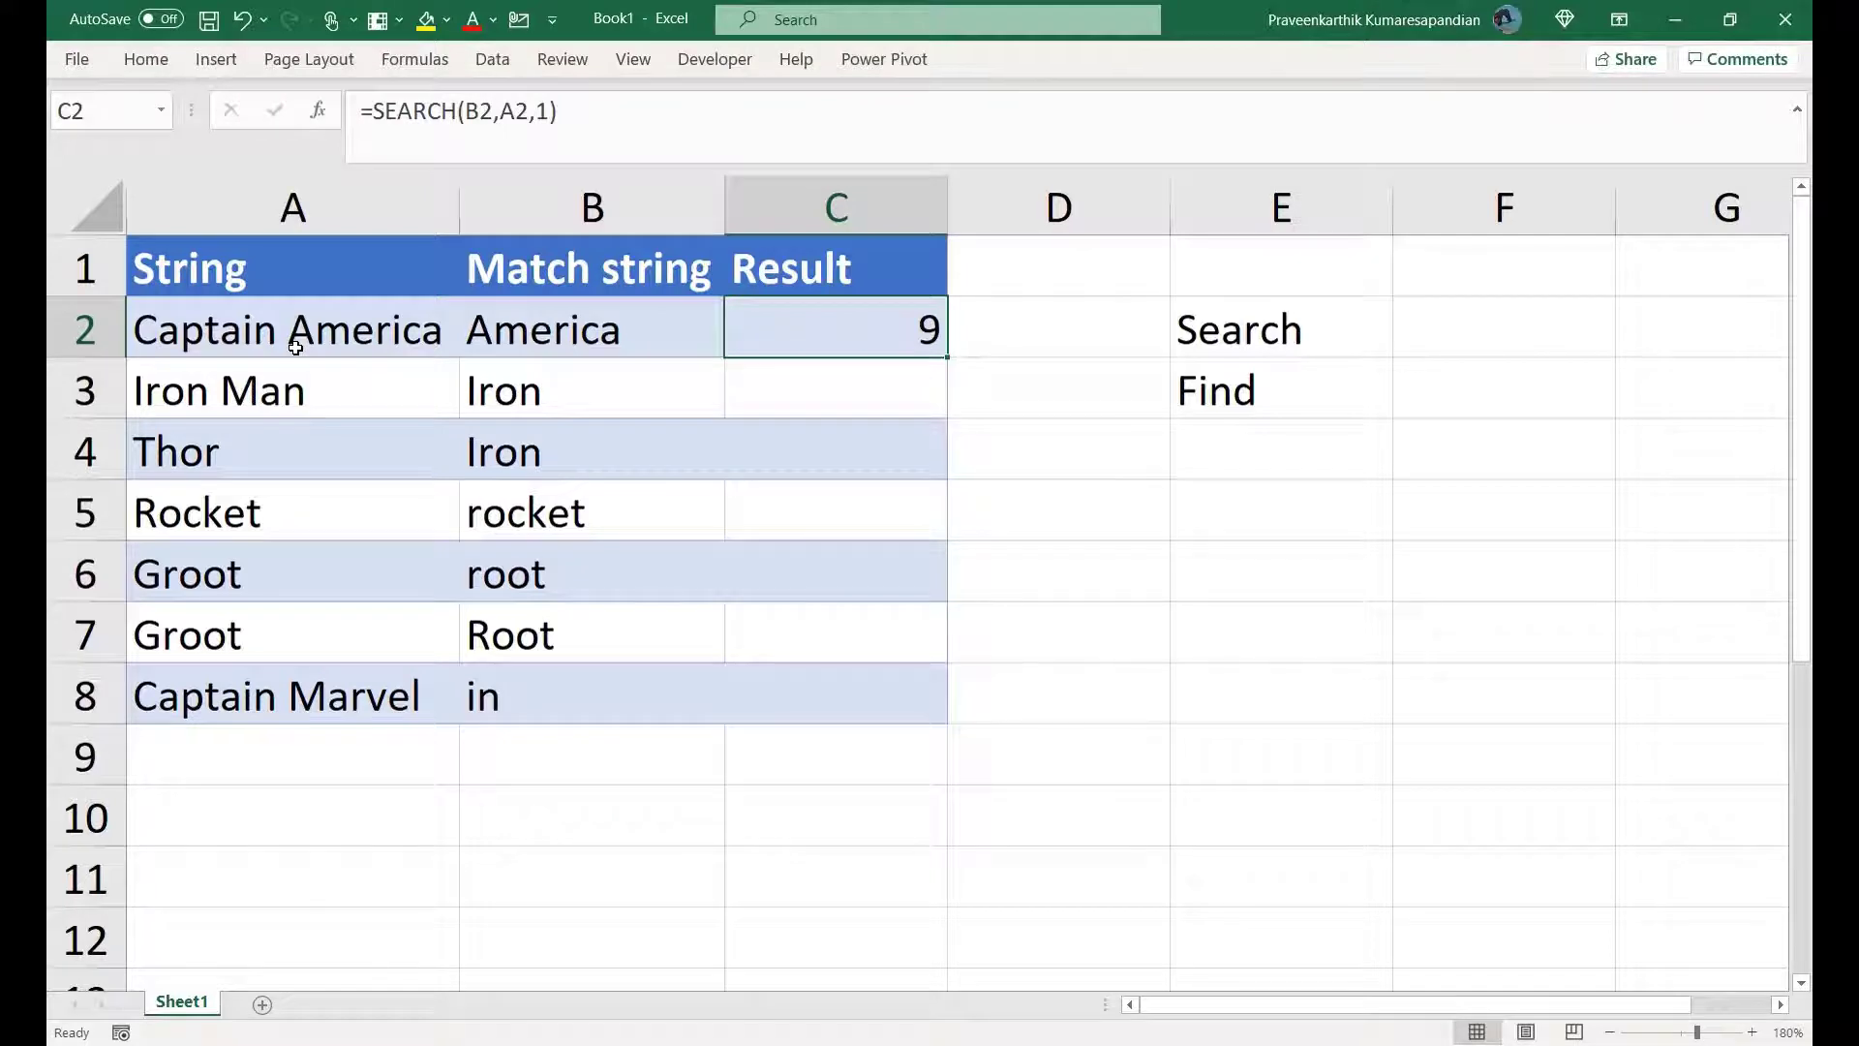
Step: Enter =SEARCH(B3,A3) in C3 to find Iron in Iron Man, returning 1
click(815, 380)
click(511, 128)
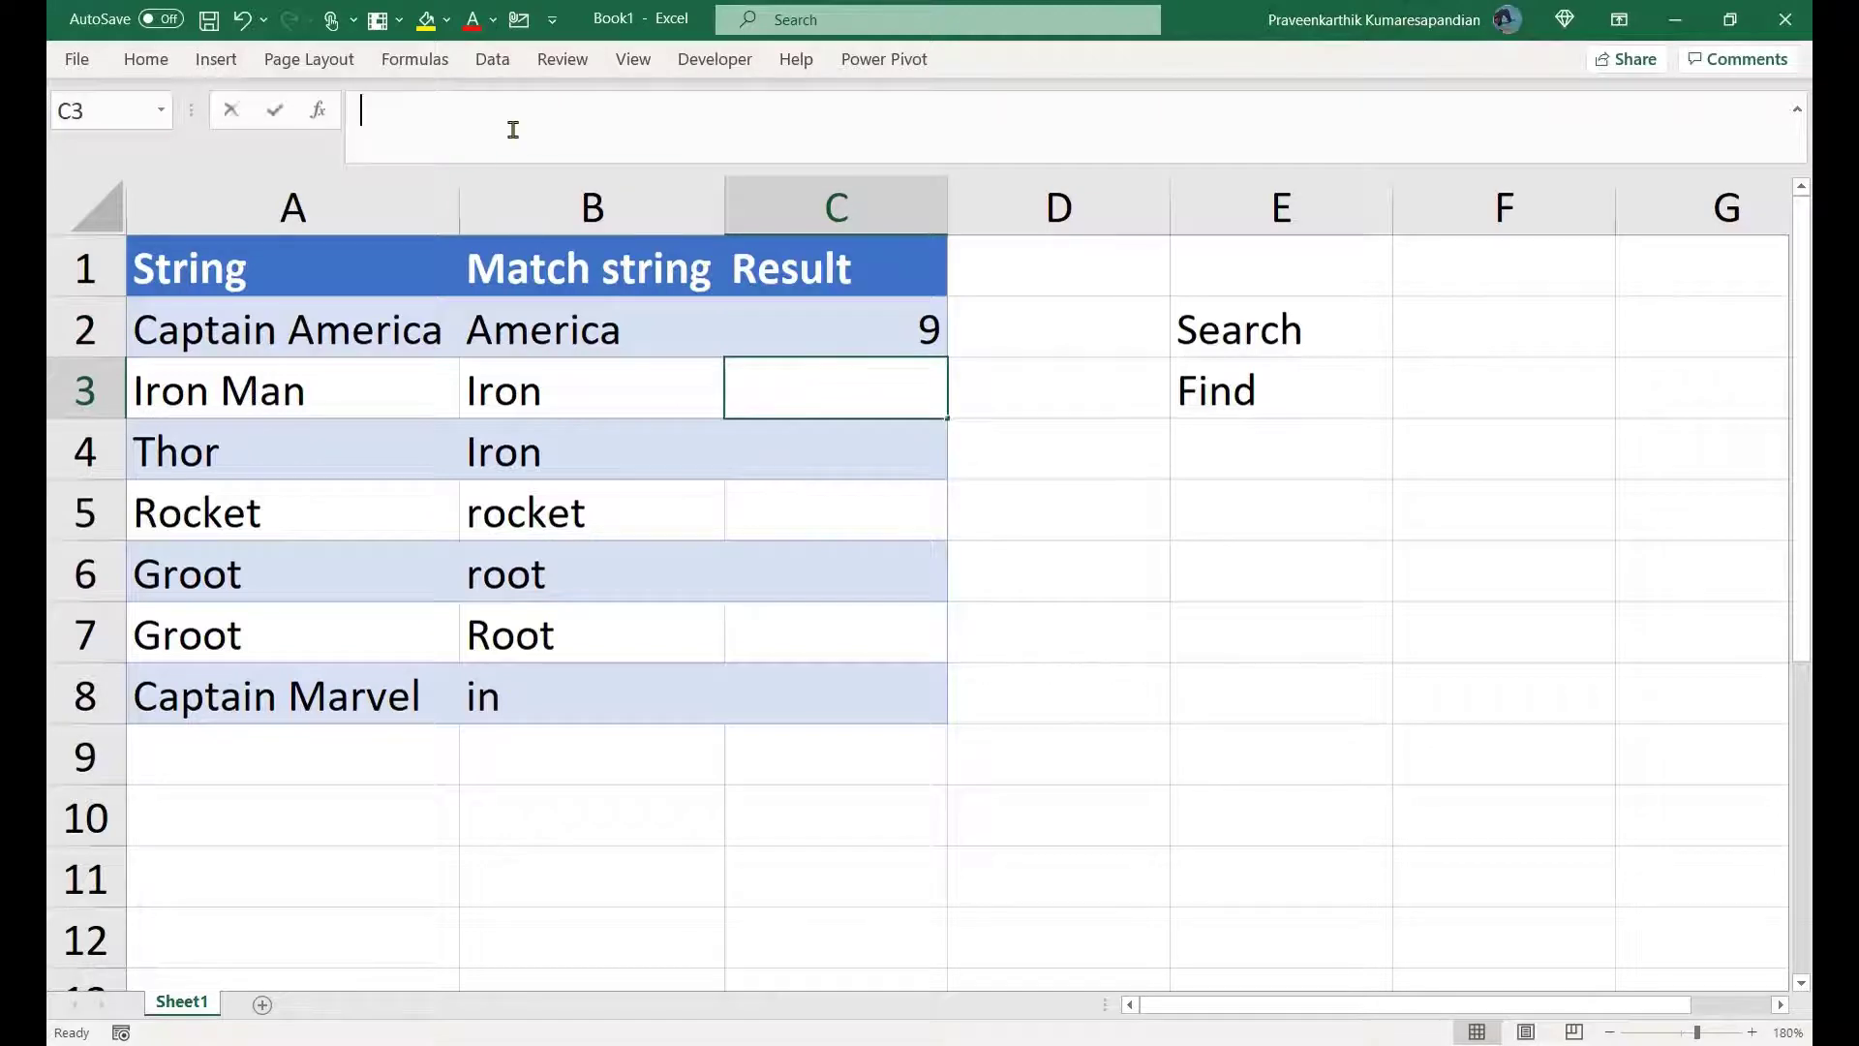
text(=)
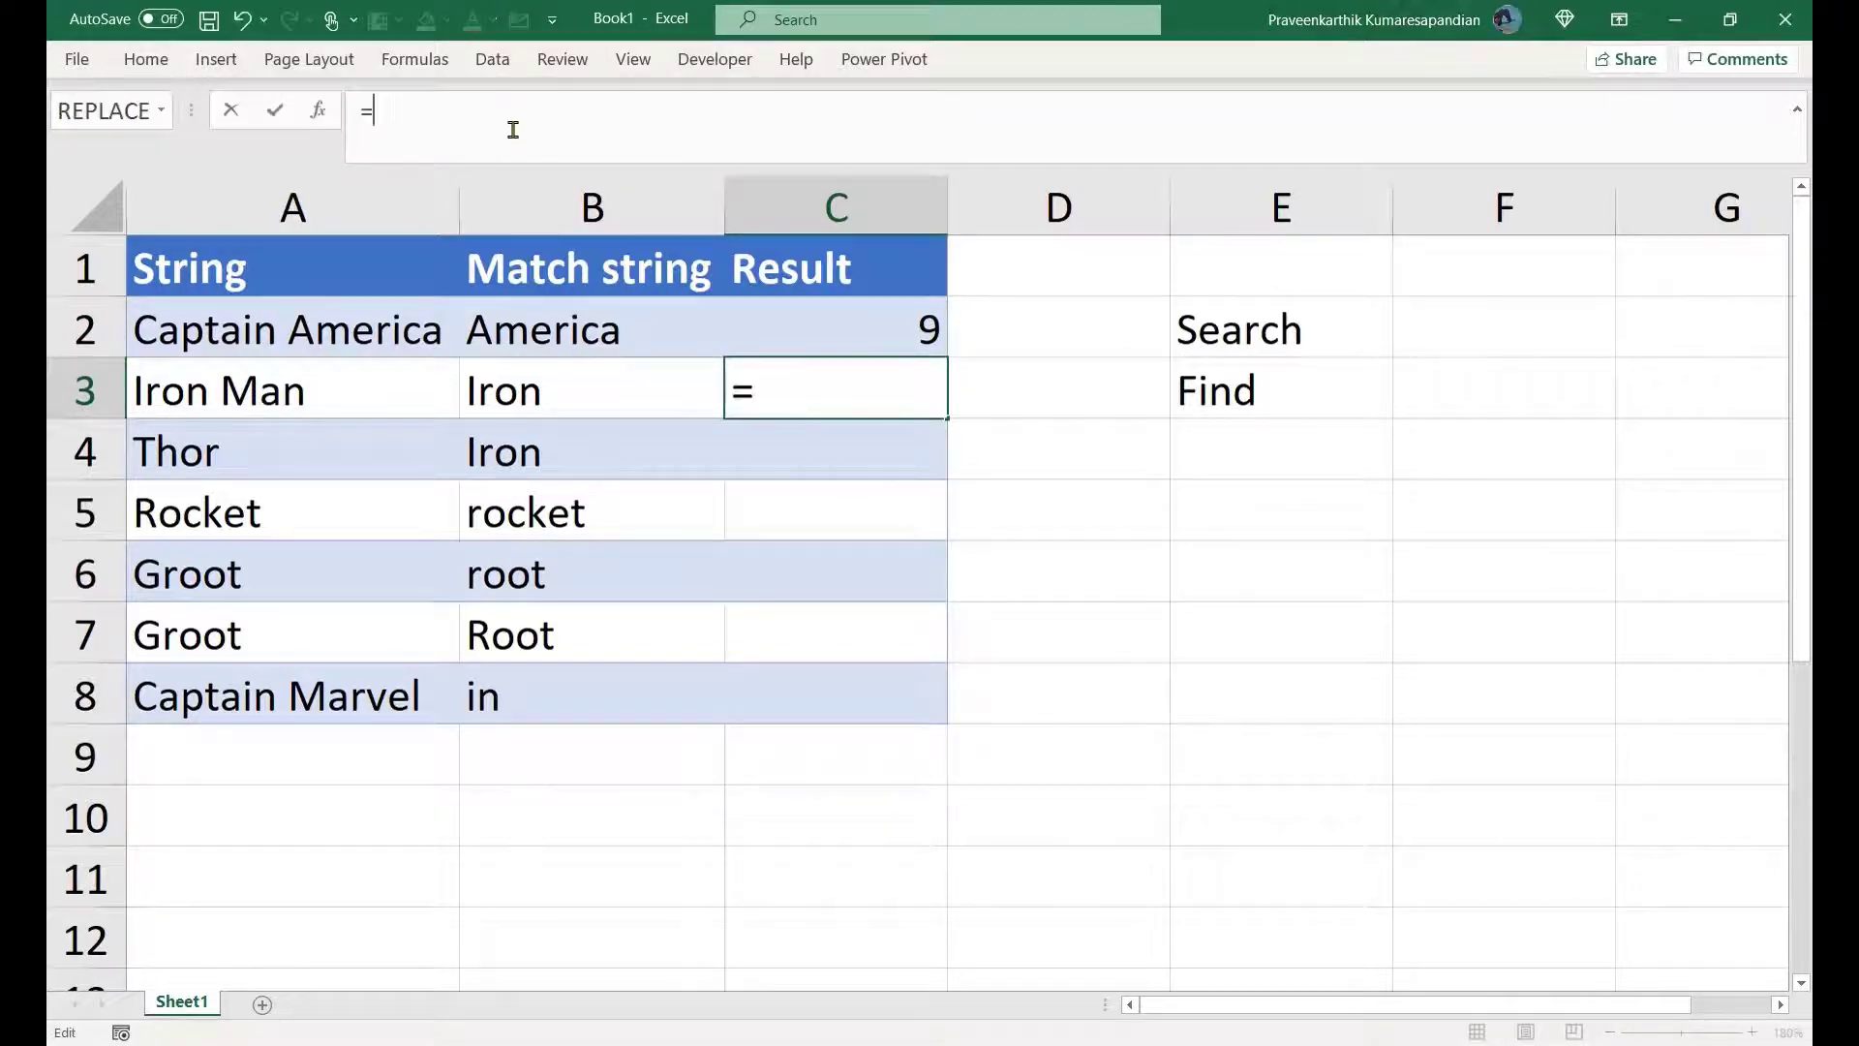
text(Search)
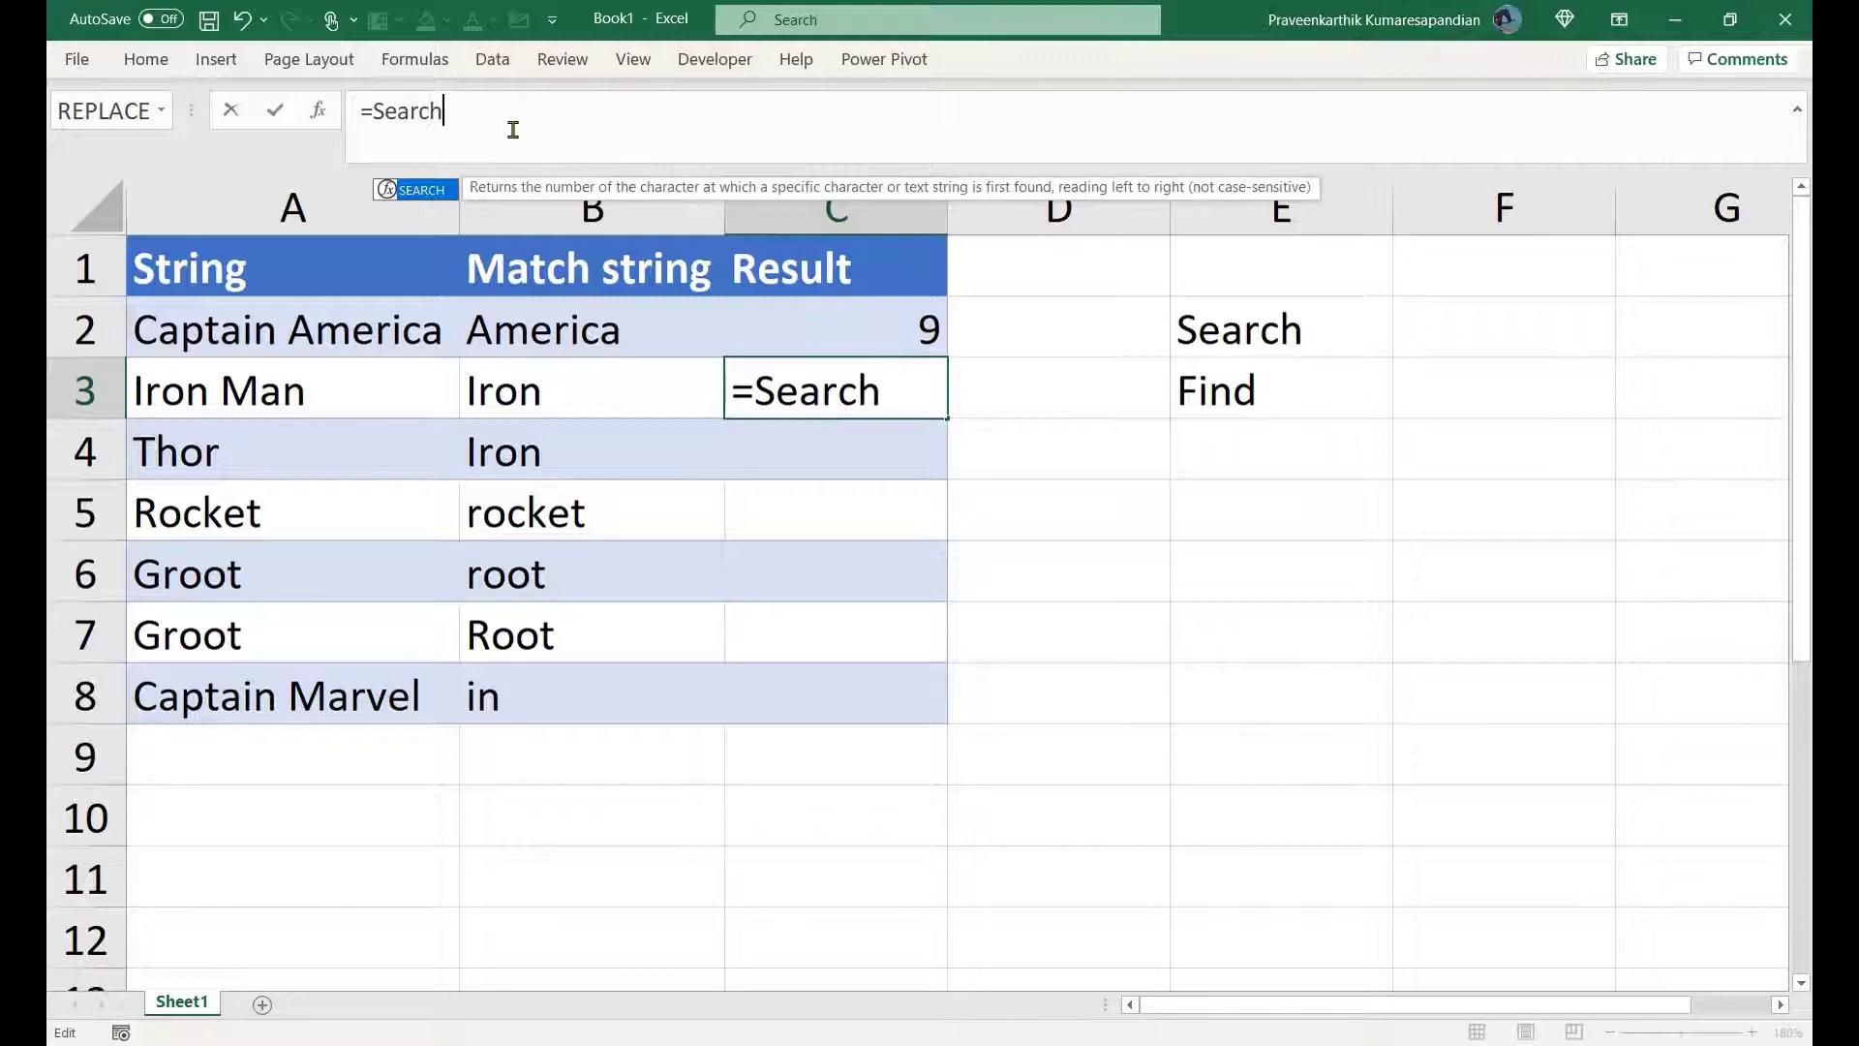
text(()
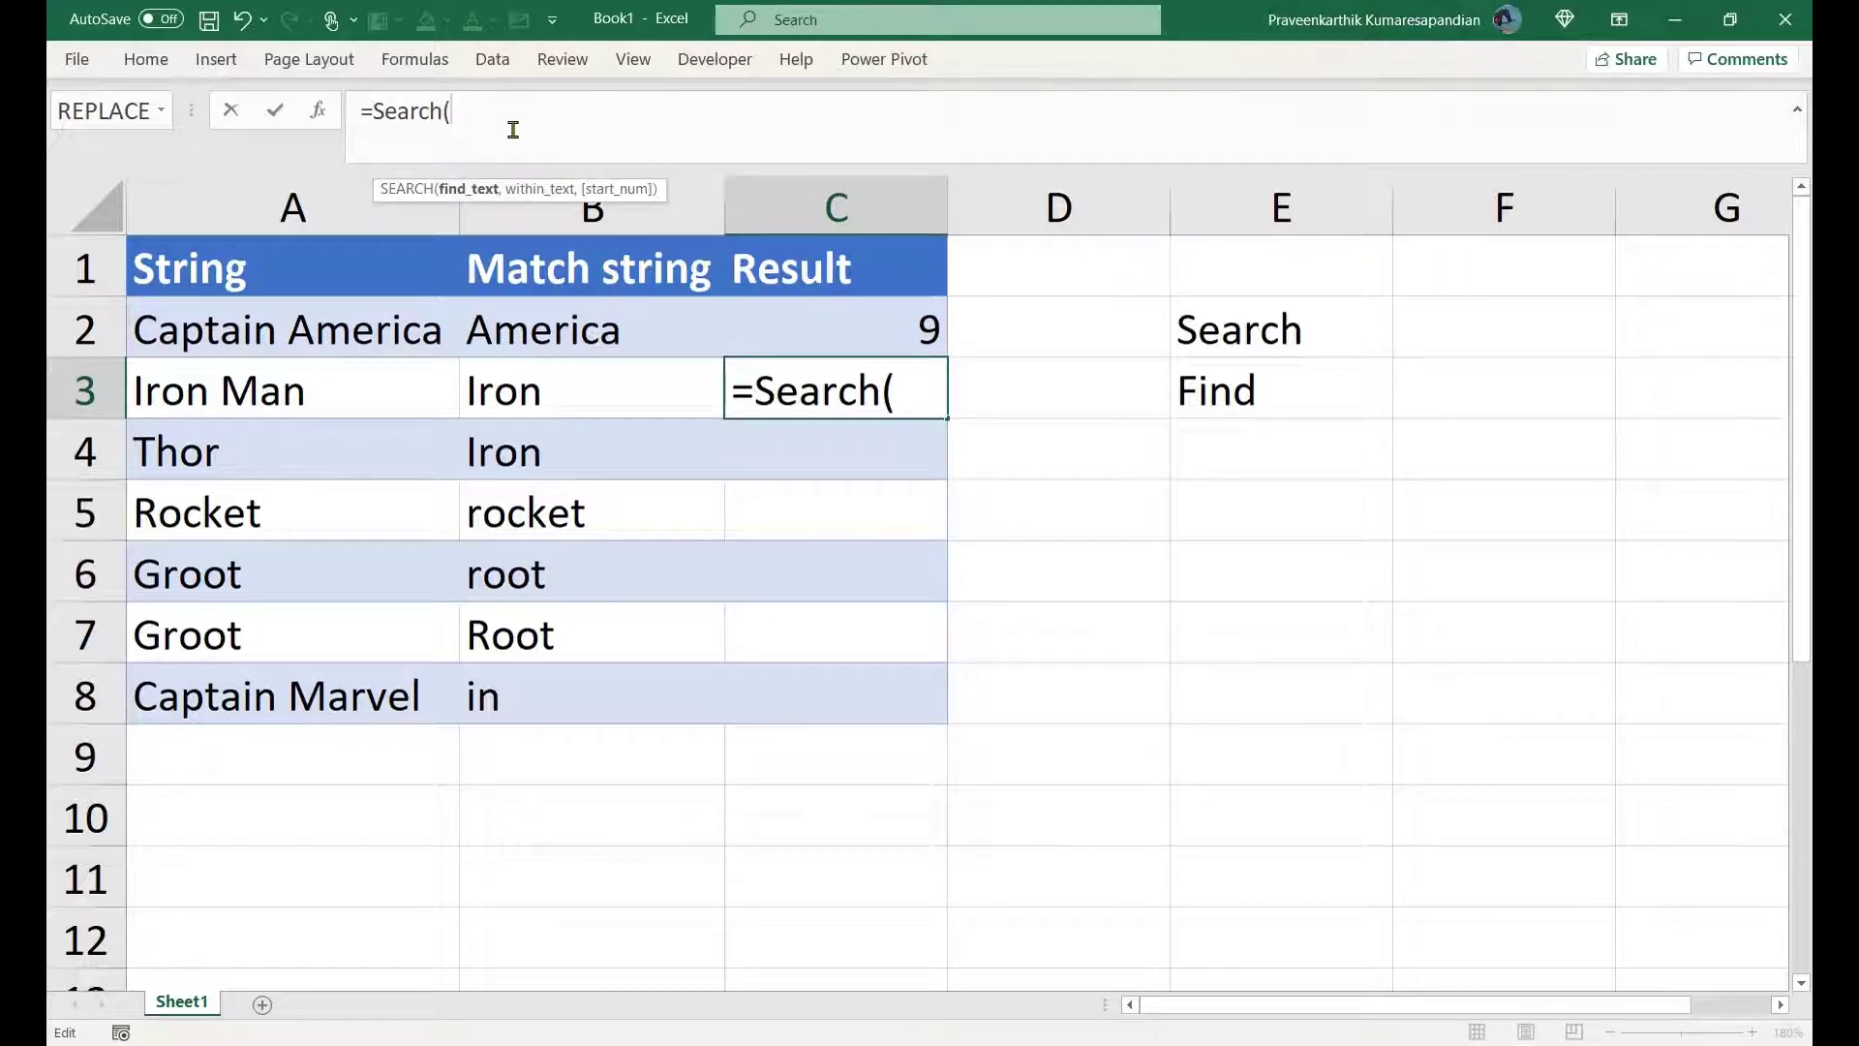
click(526, 392)
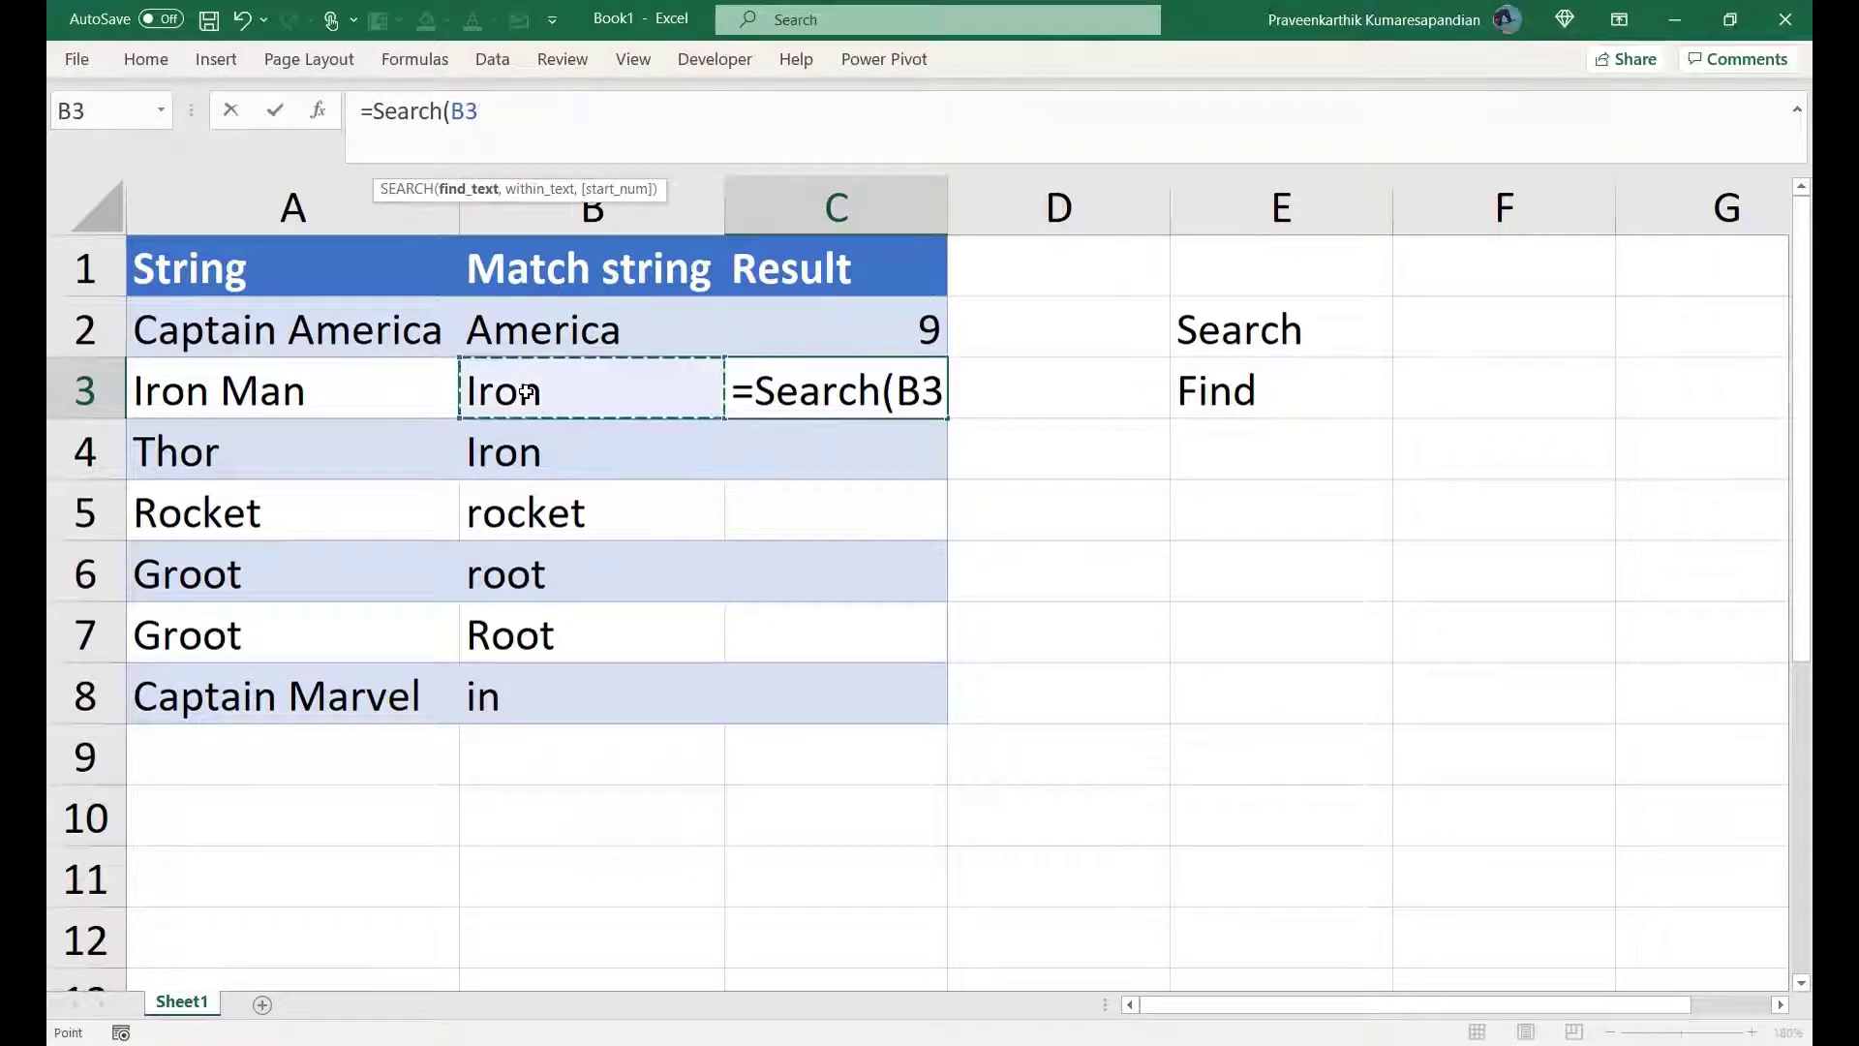
text(,)
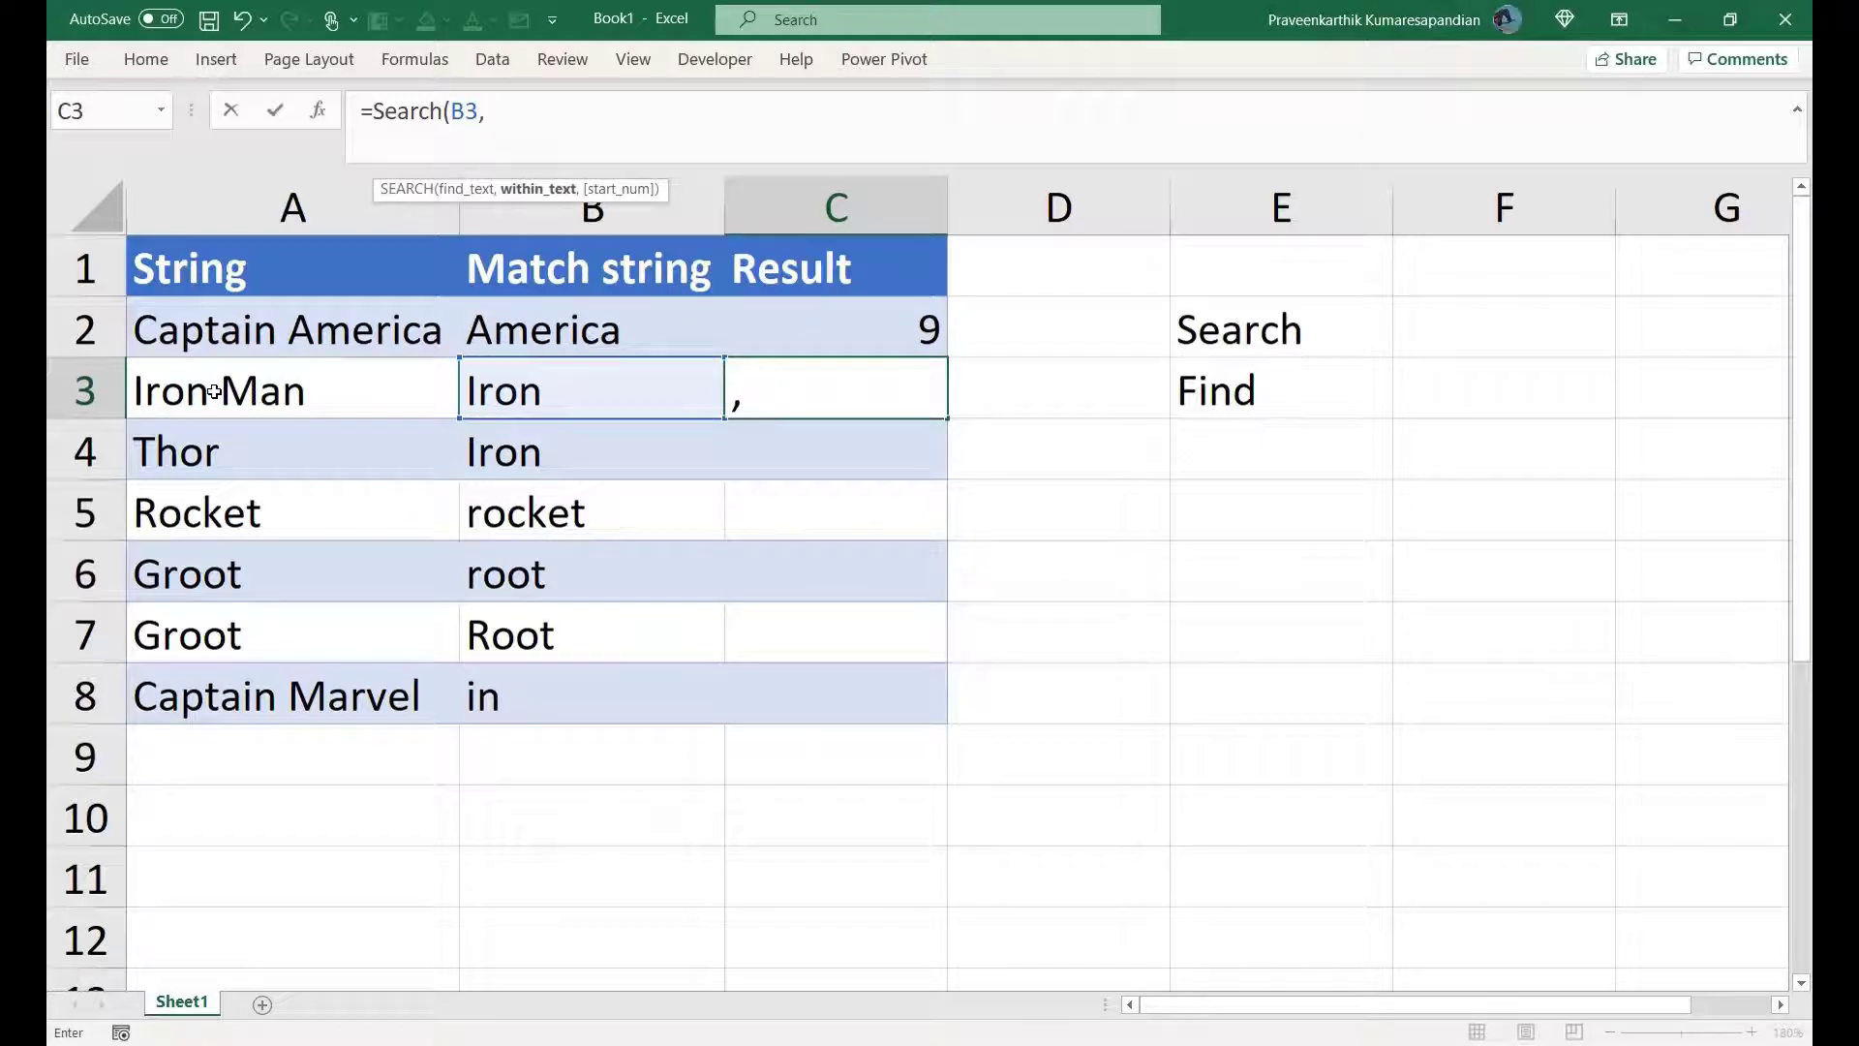
click(215, 393)
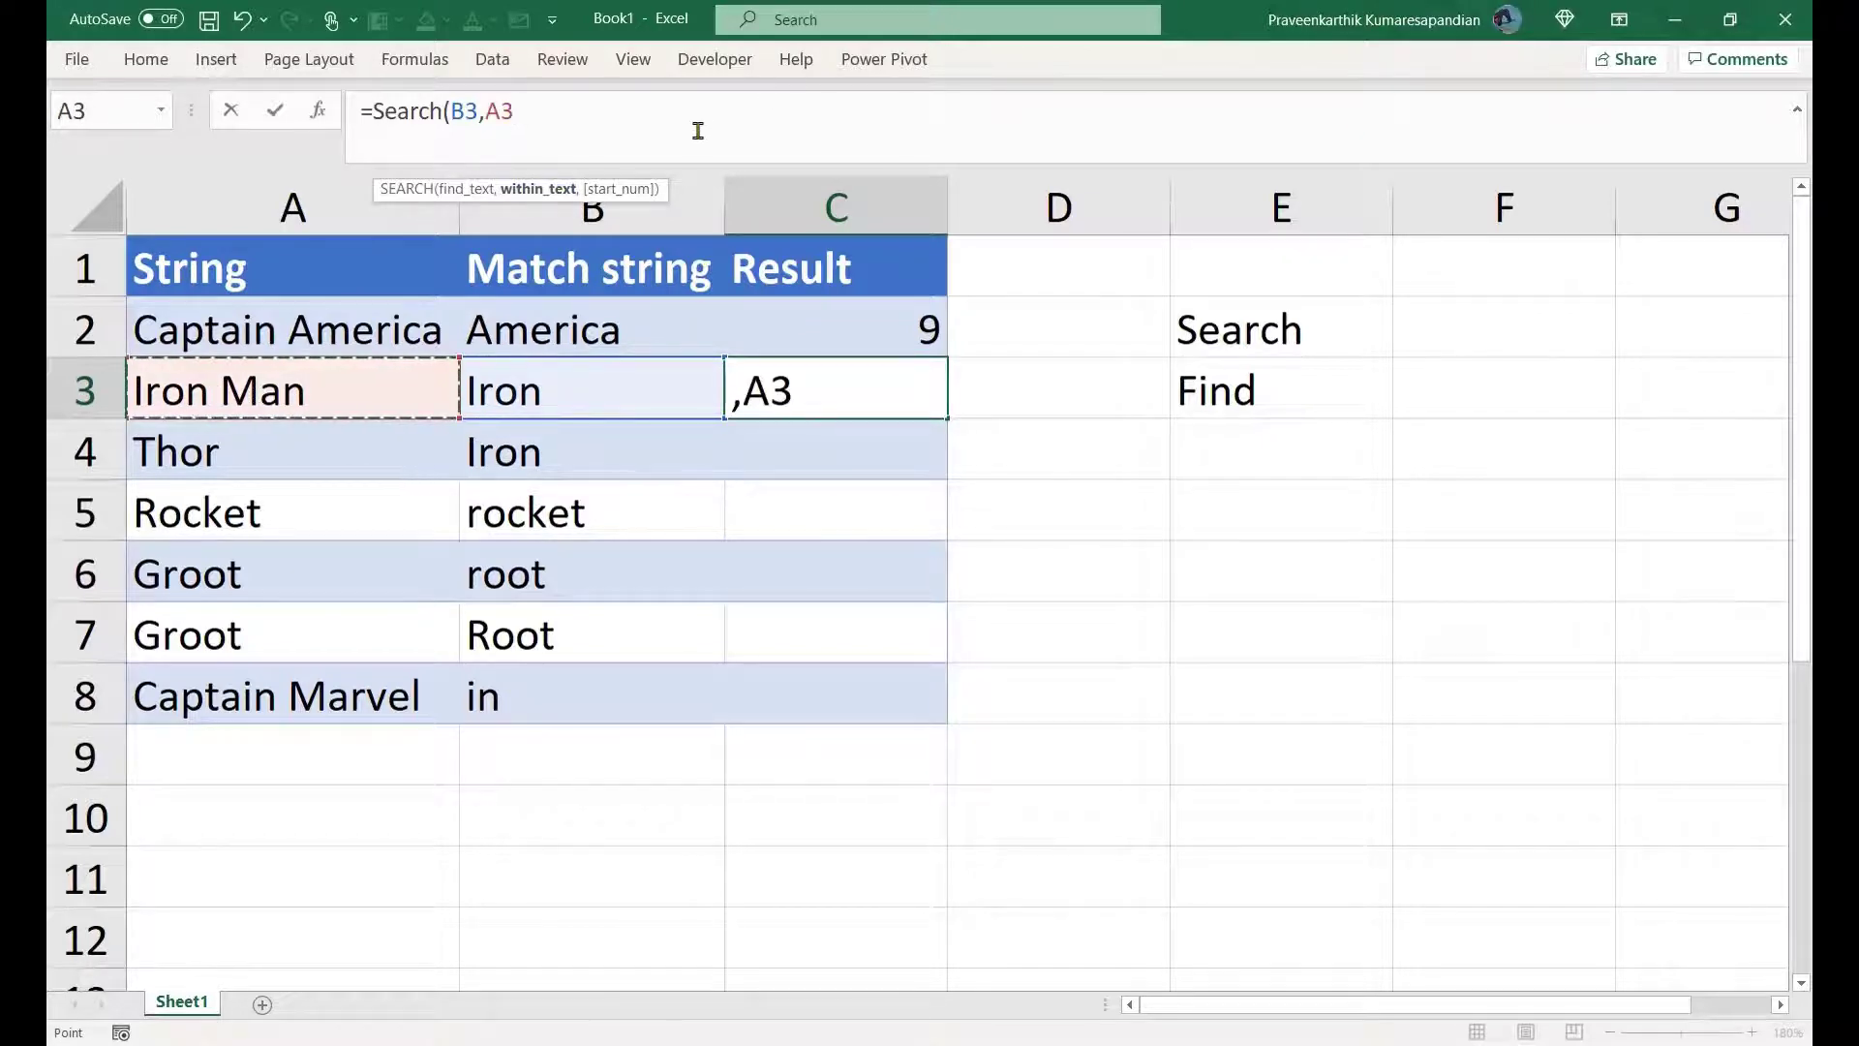
text())
key(Return)
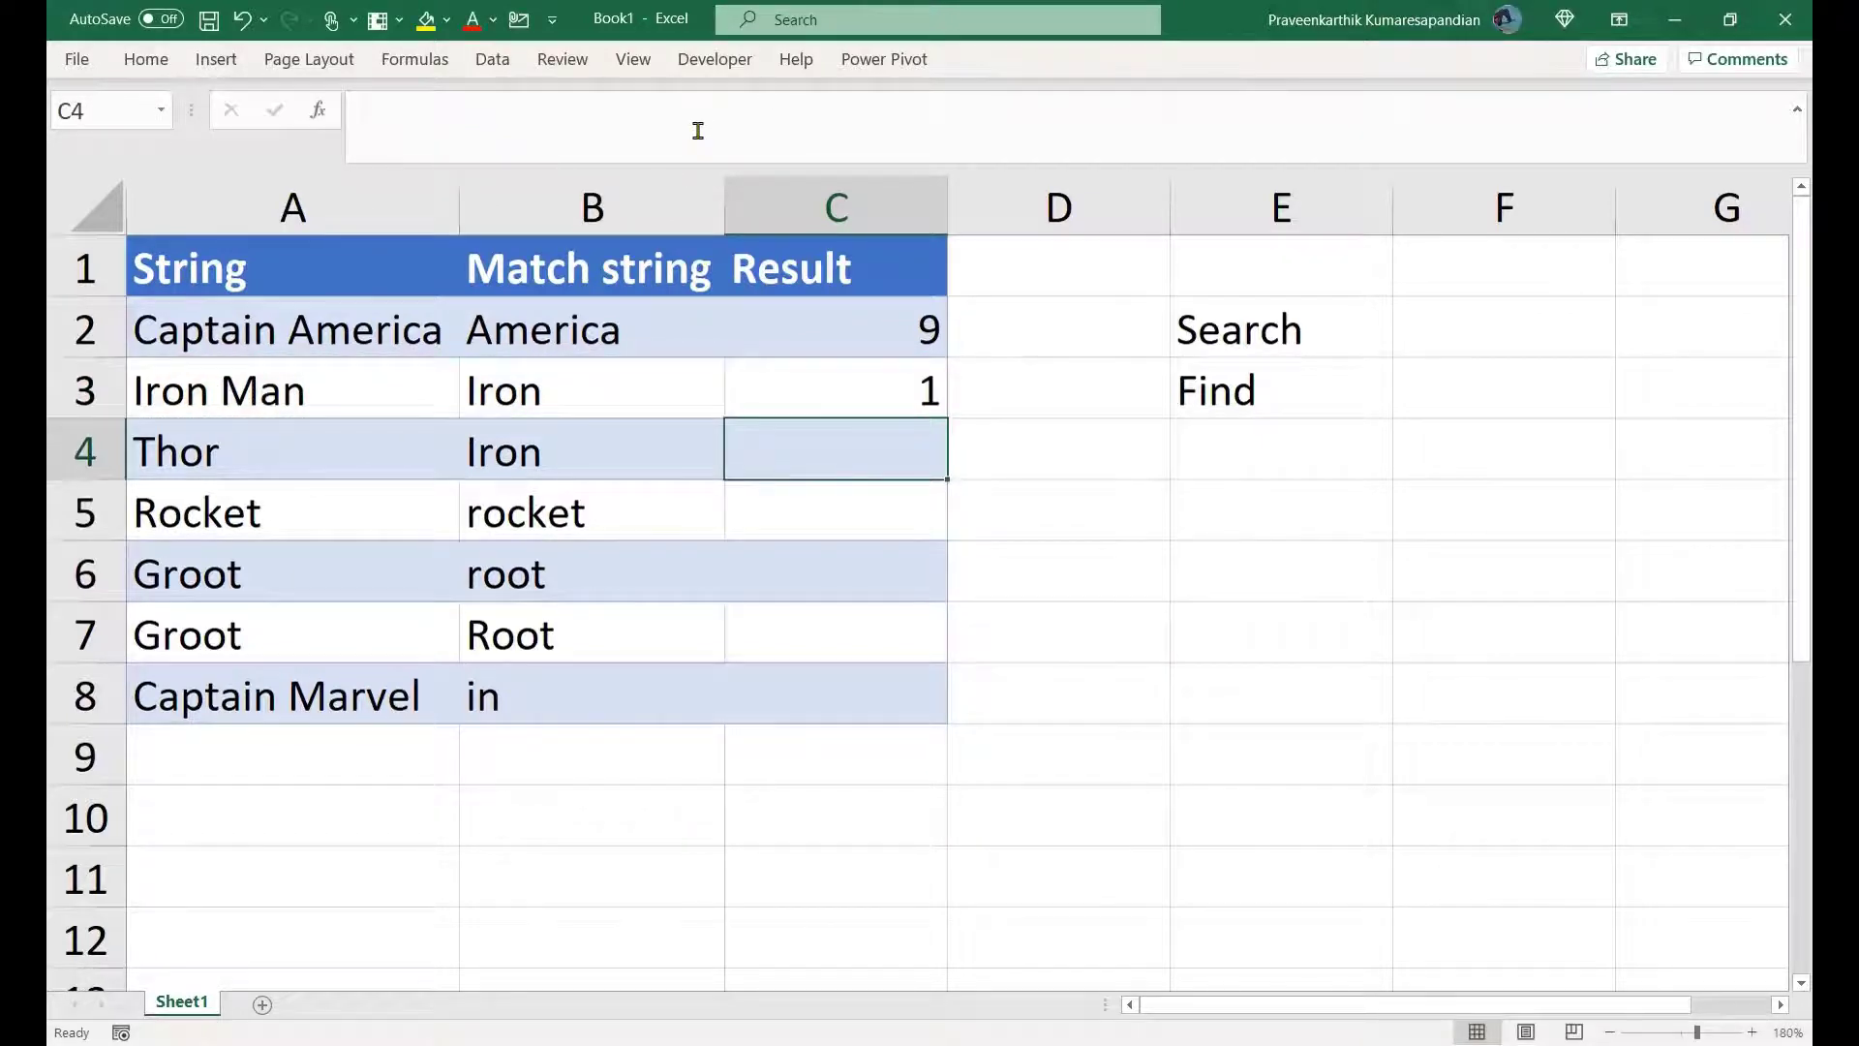
Step: Change C3 to =SEARCH(B3,A3,2), which now returns #VALUE!
click(806, 381)
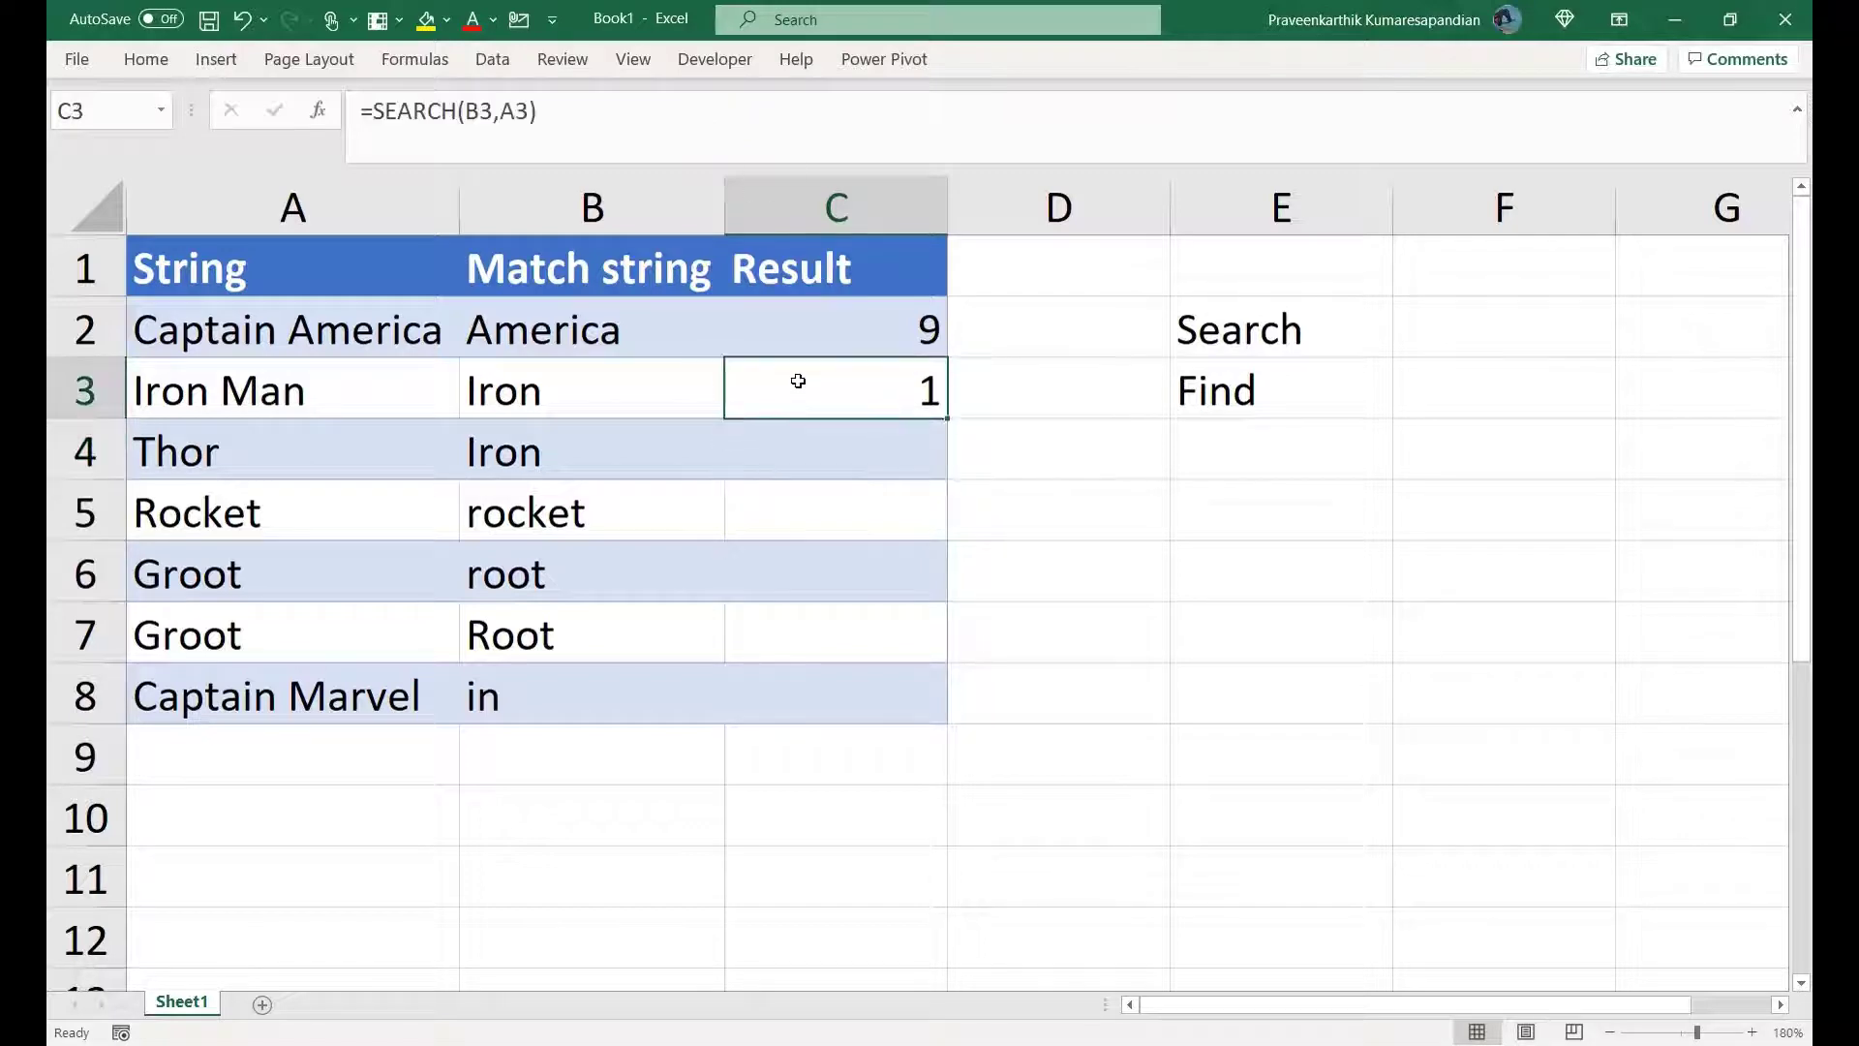
click(532, 110)
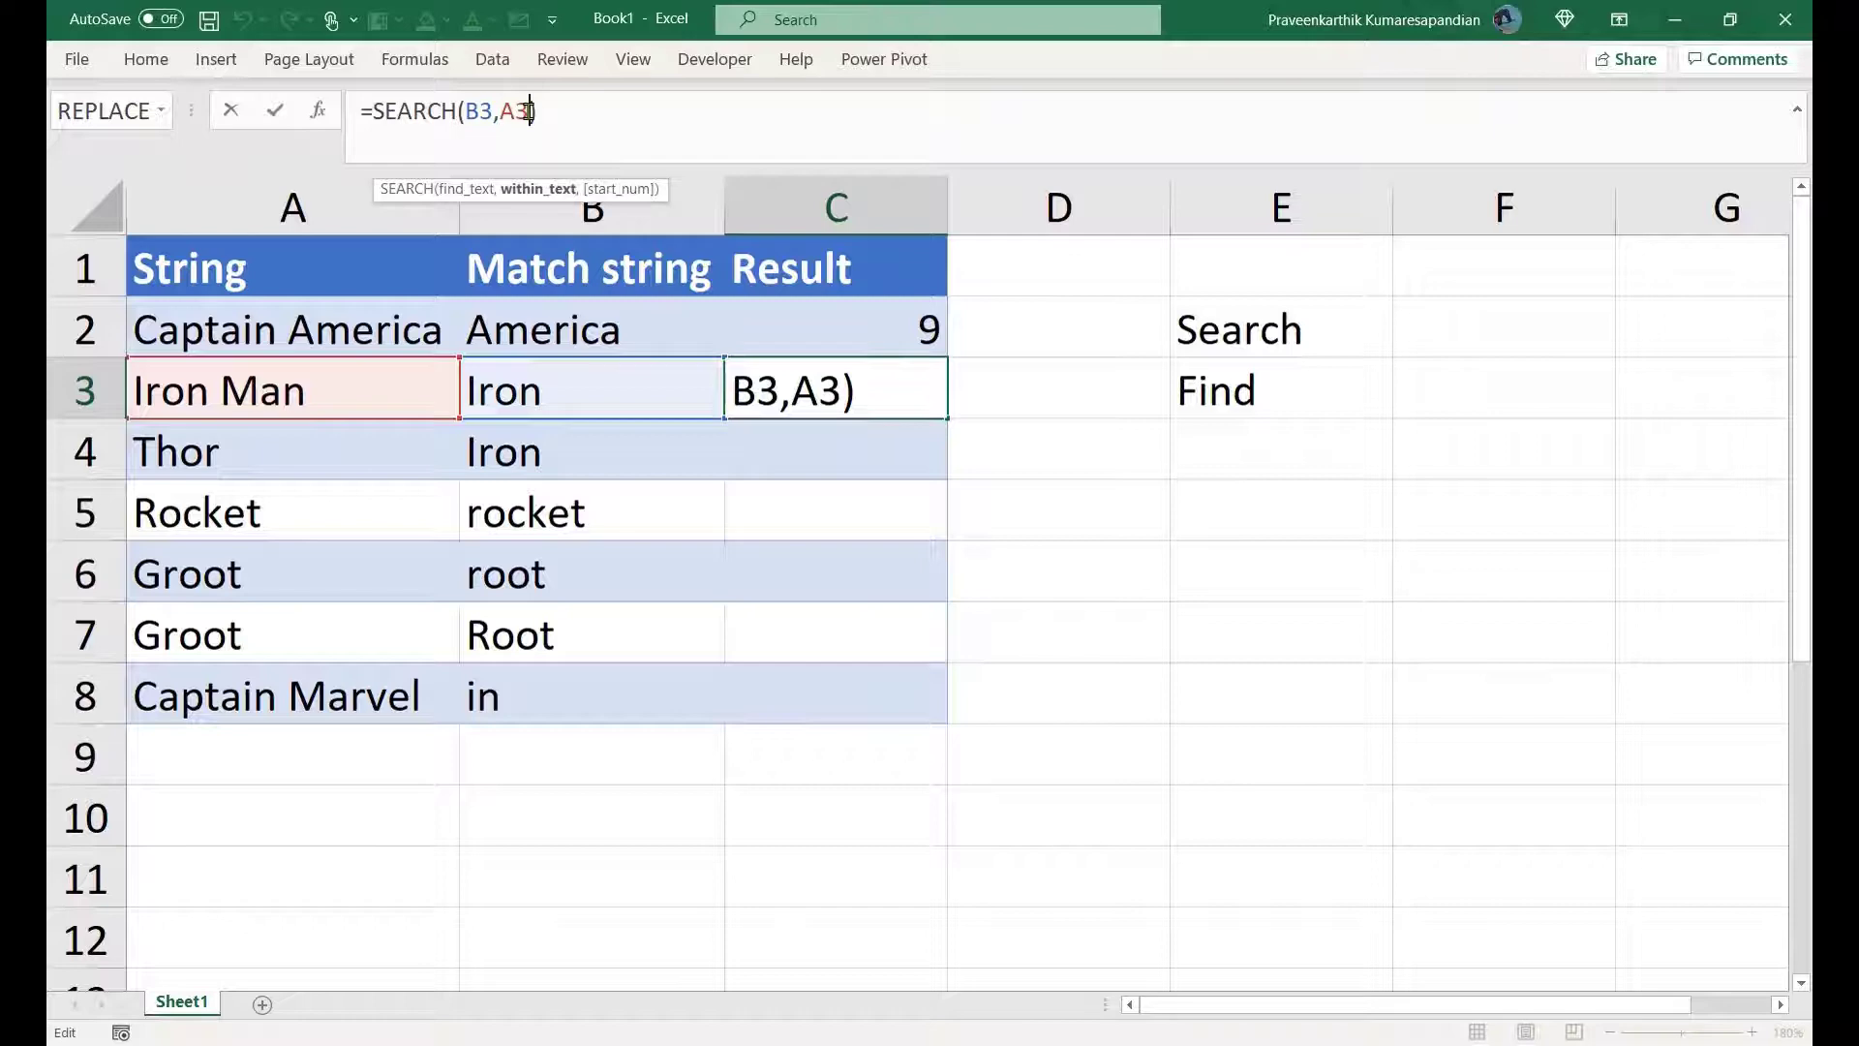
text(,)
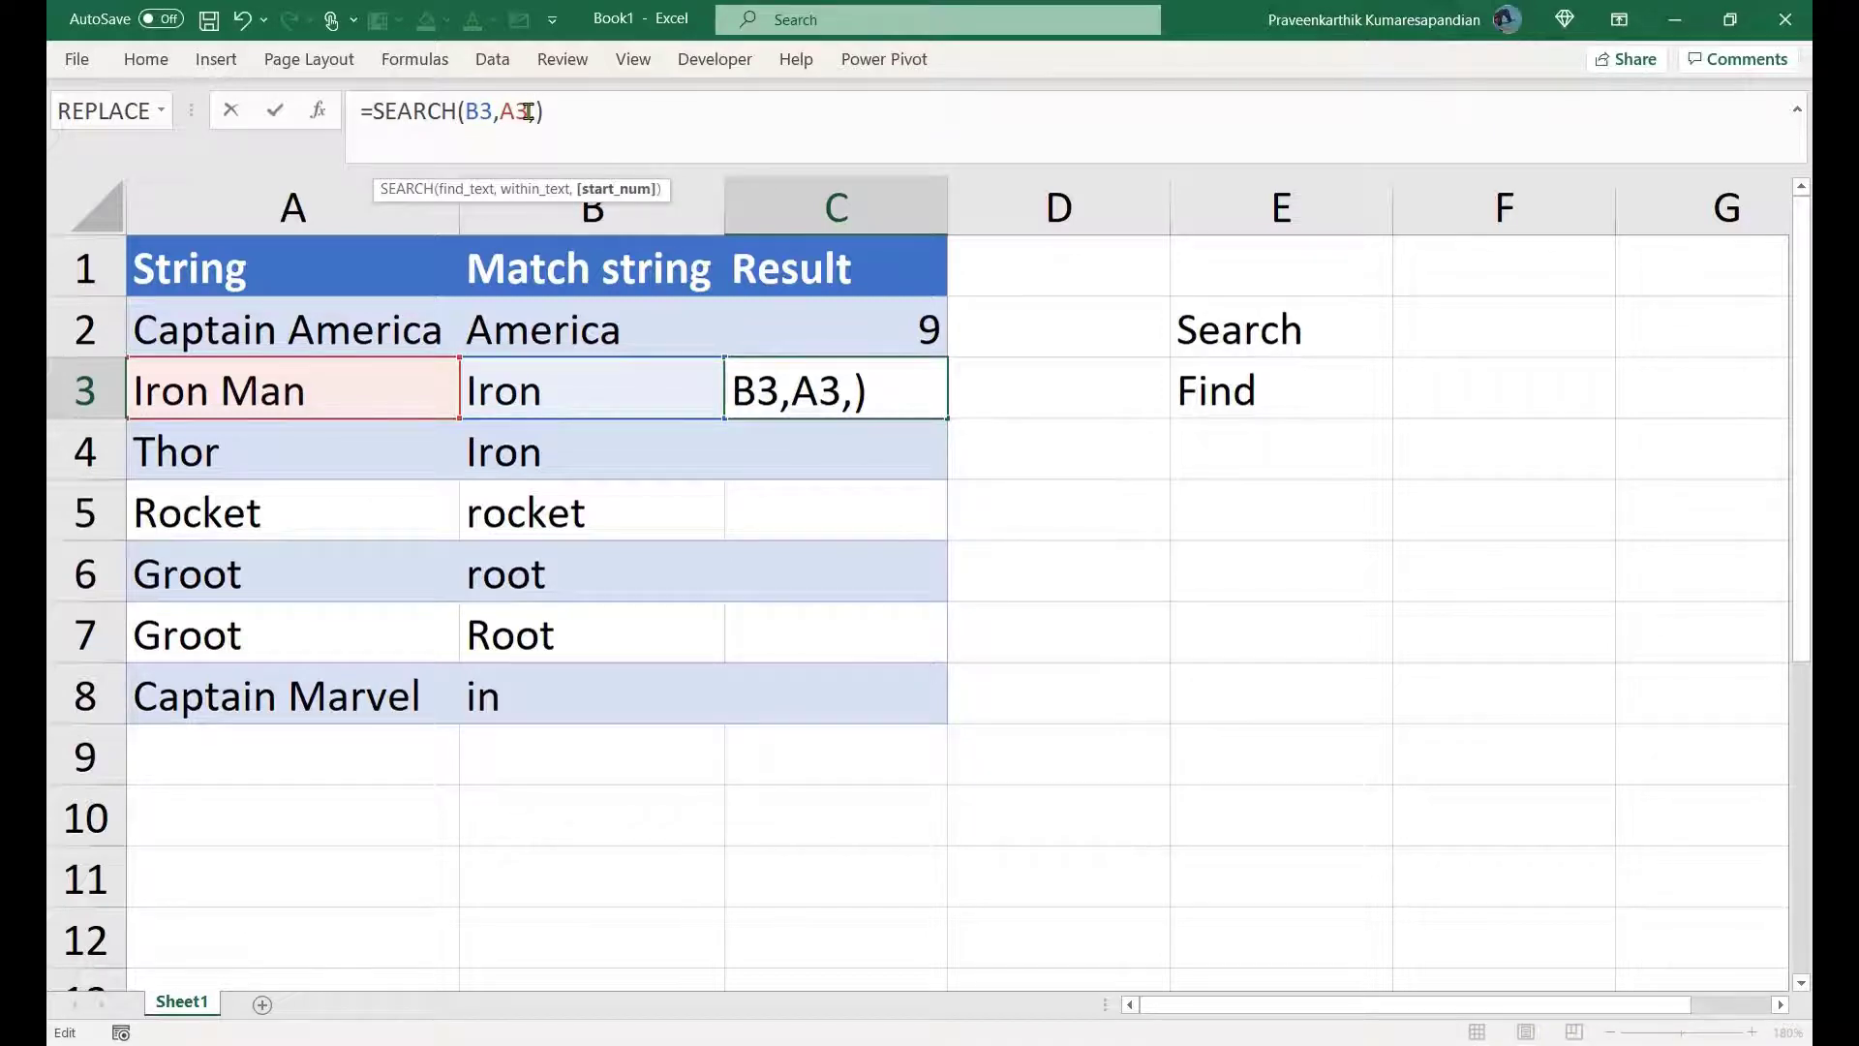
text(2)
key(Right)
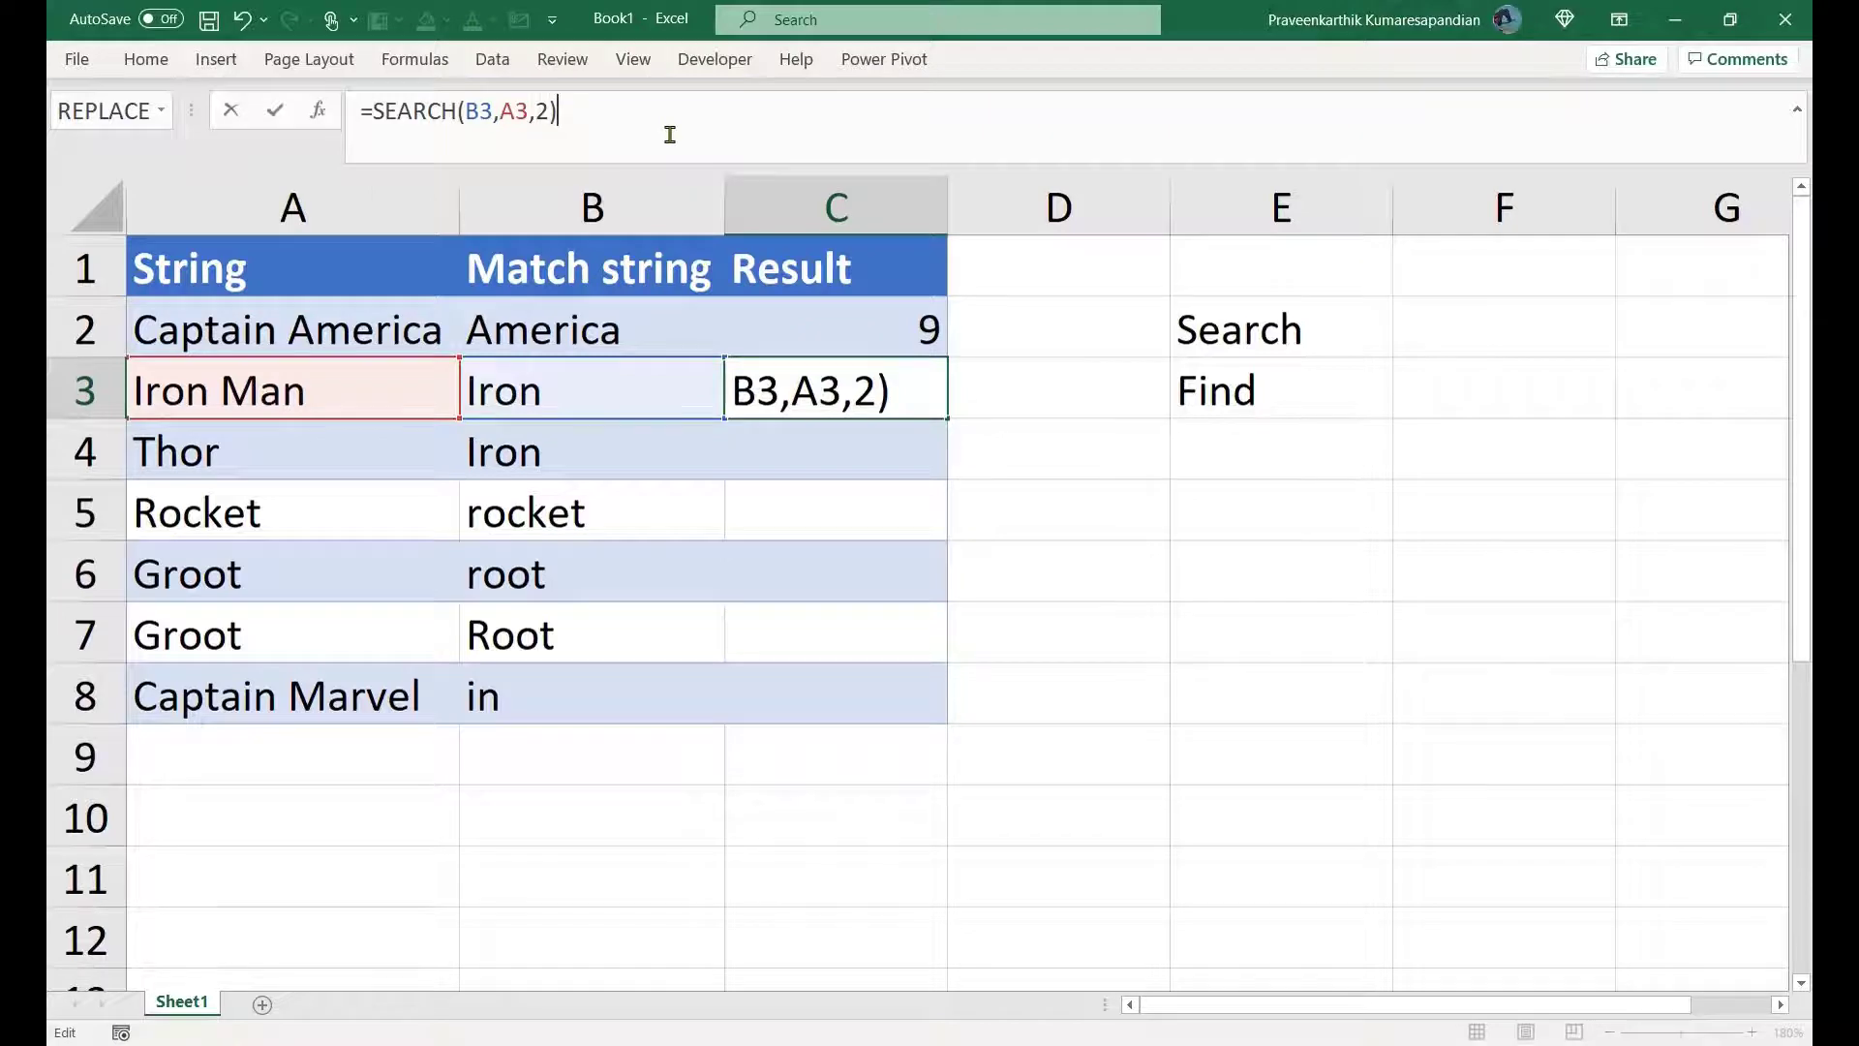
key(Return)
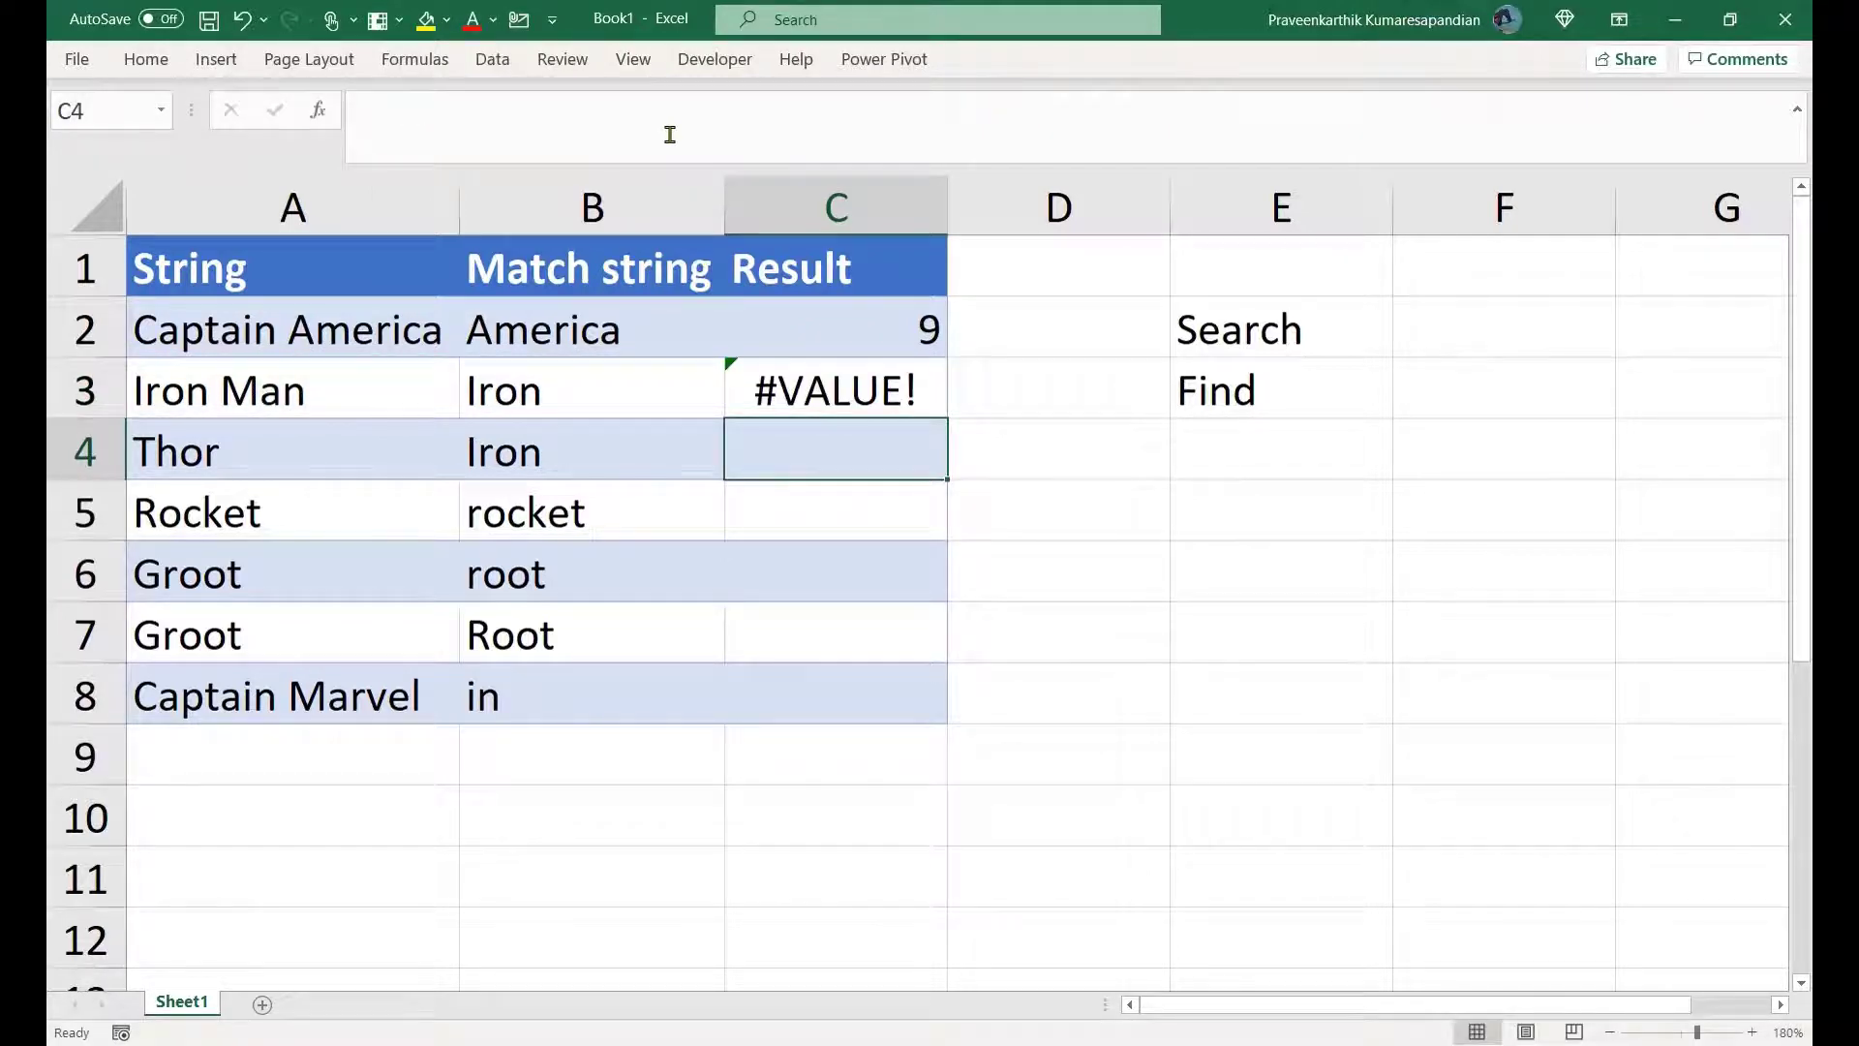
Step: Inspect the match string in B3 and the text Iron Man in A3, leaving both unchanged
click(566, 392)
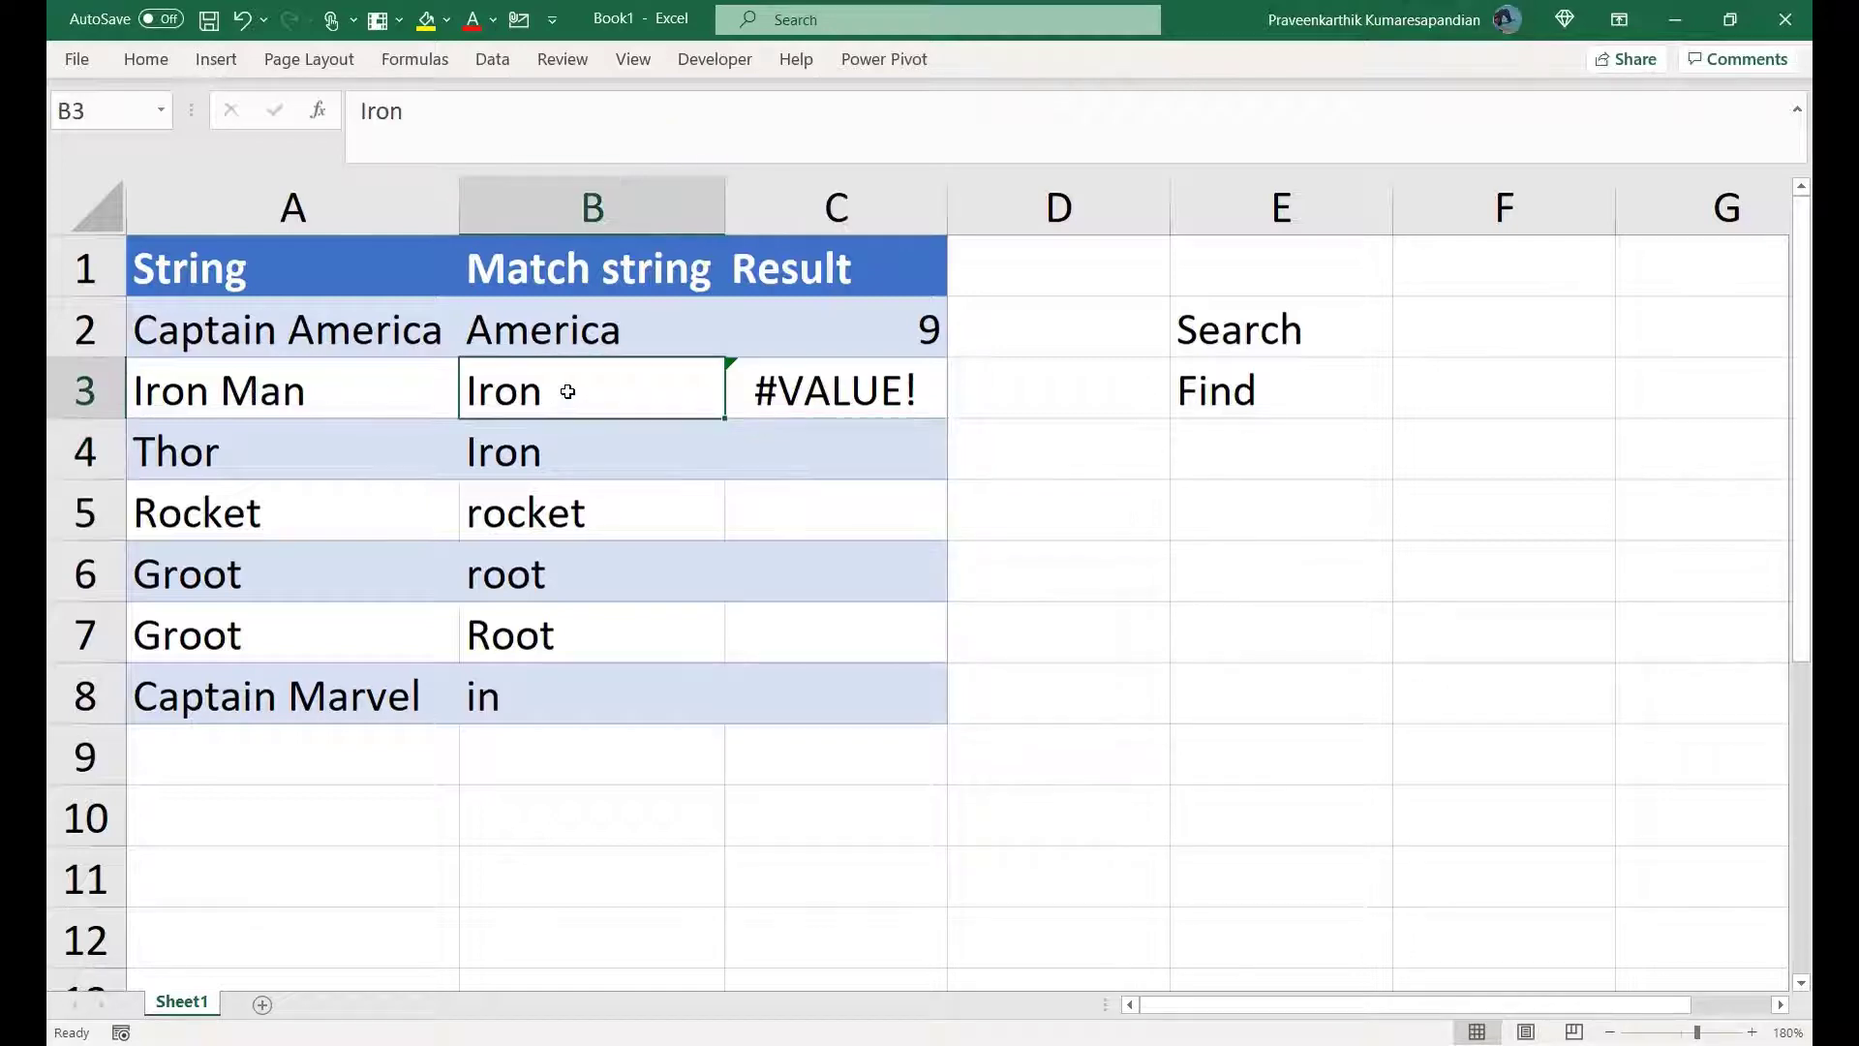
double_click(181, 391)
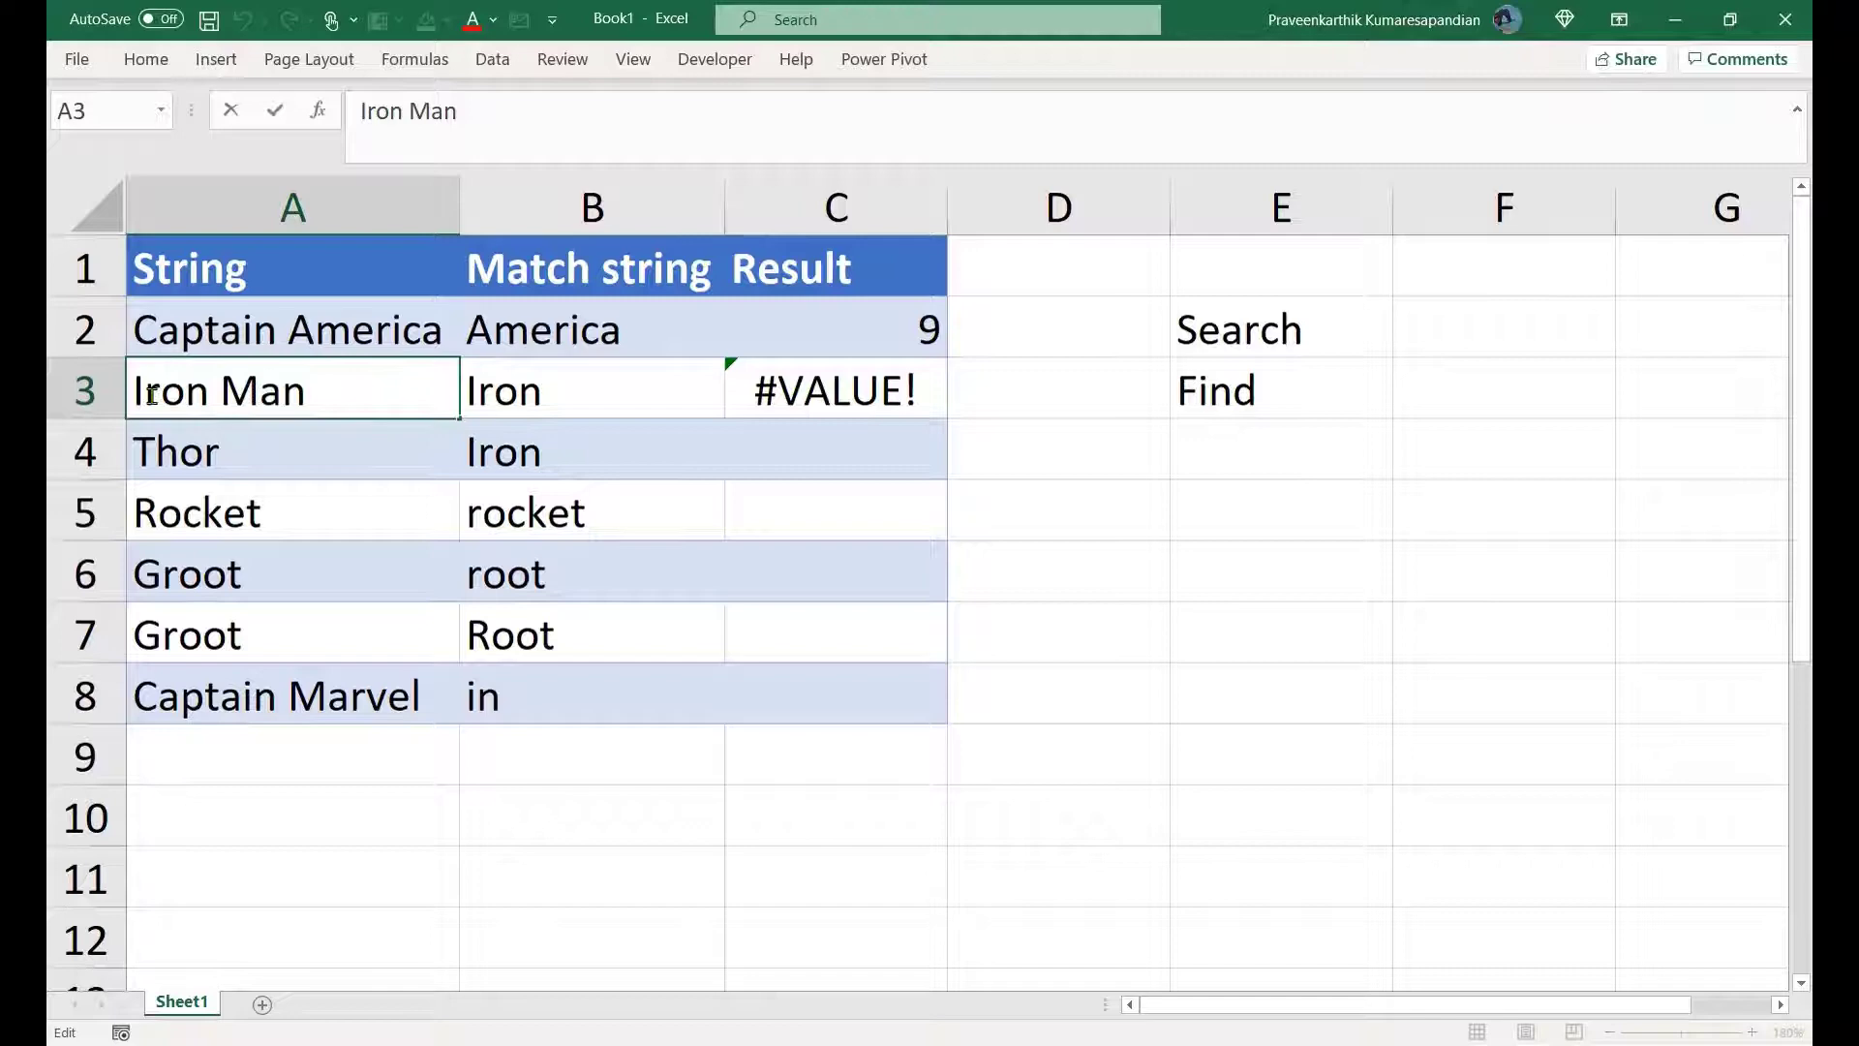
drag(139, 394, 308, 406)
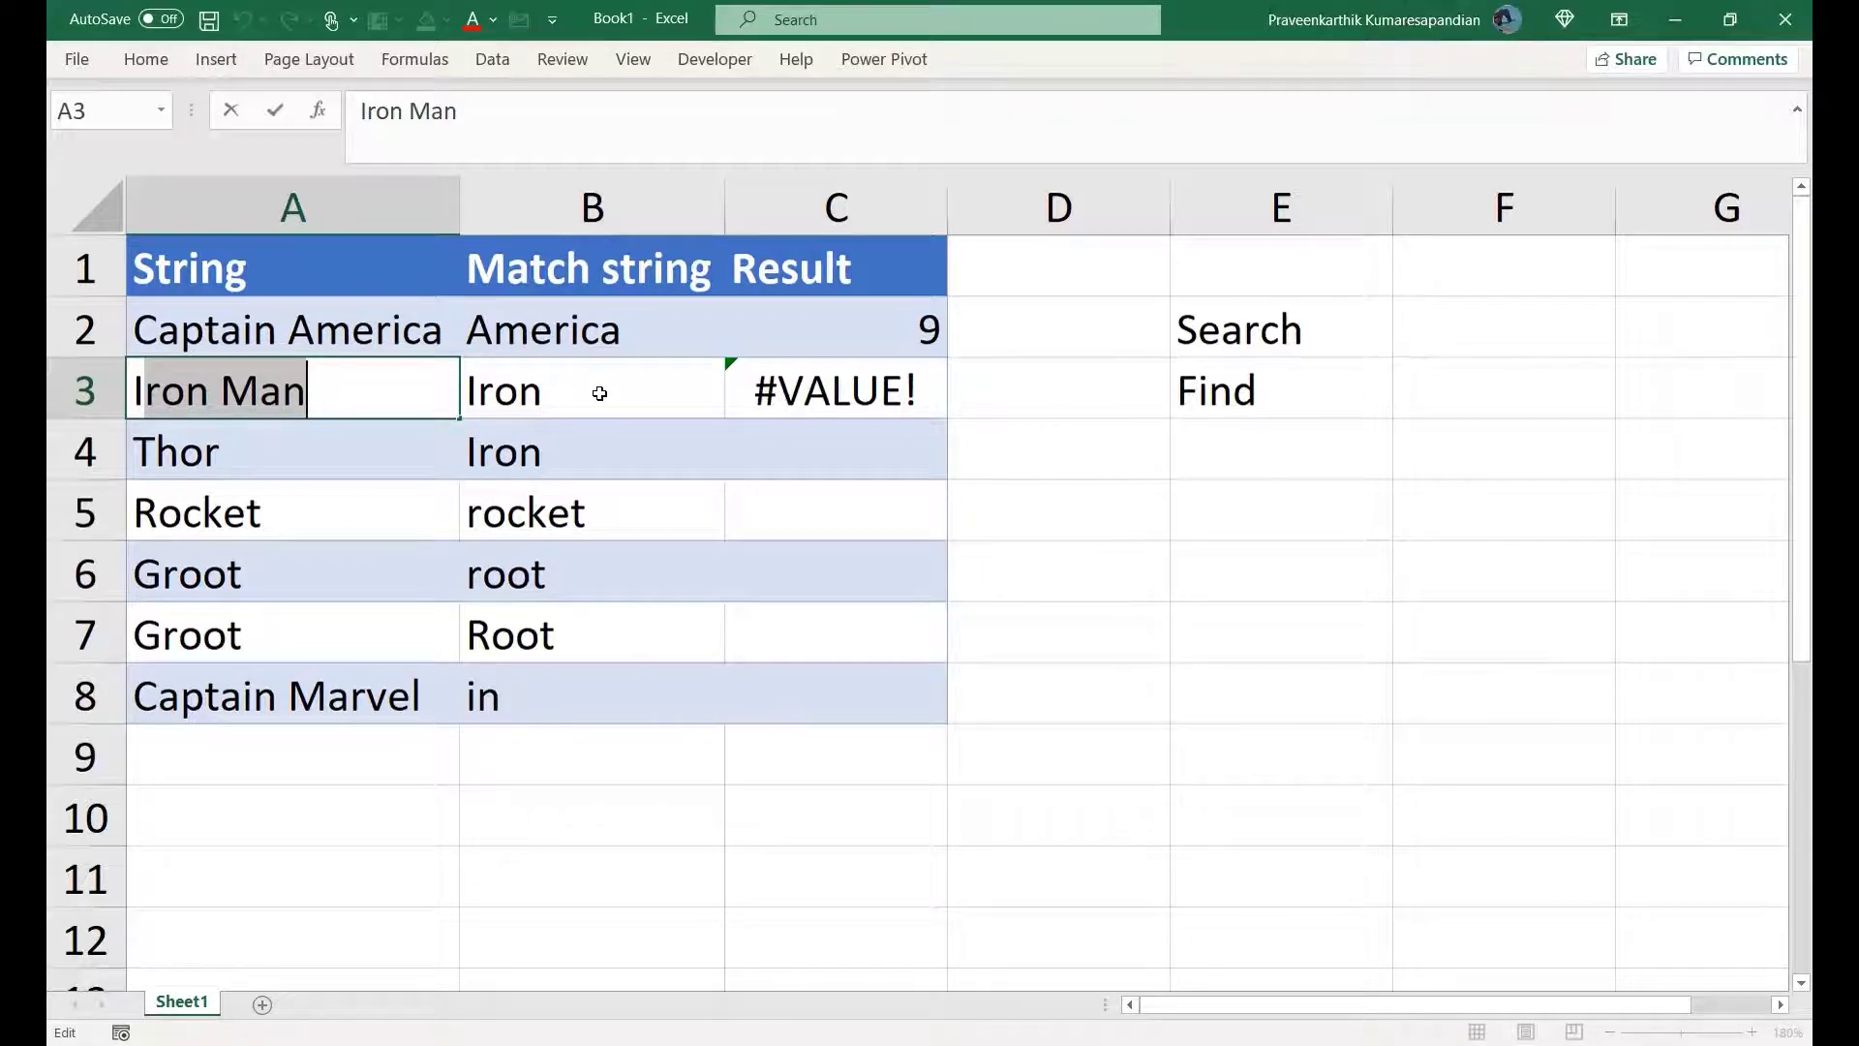
key(Escape)
key(Right)
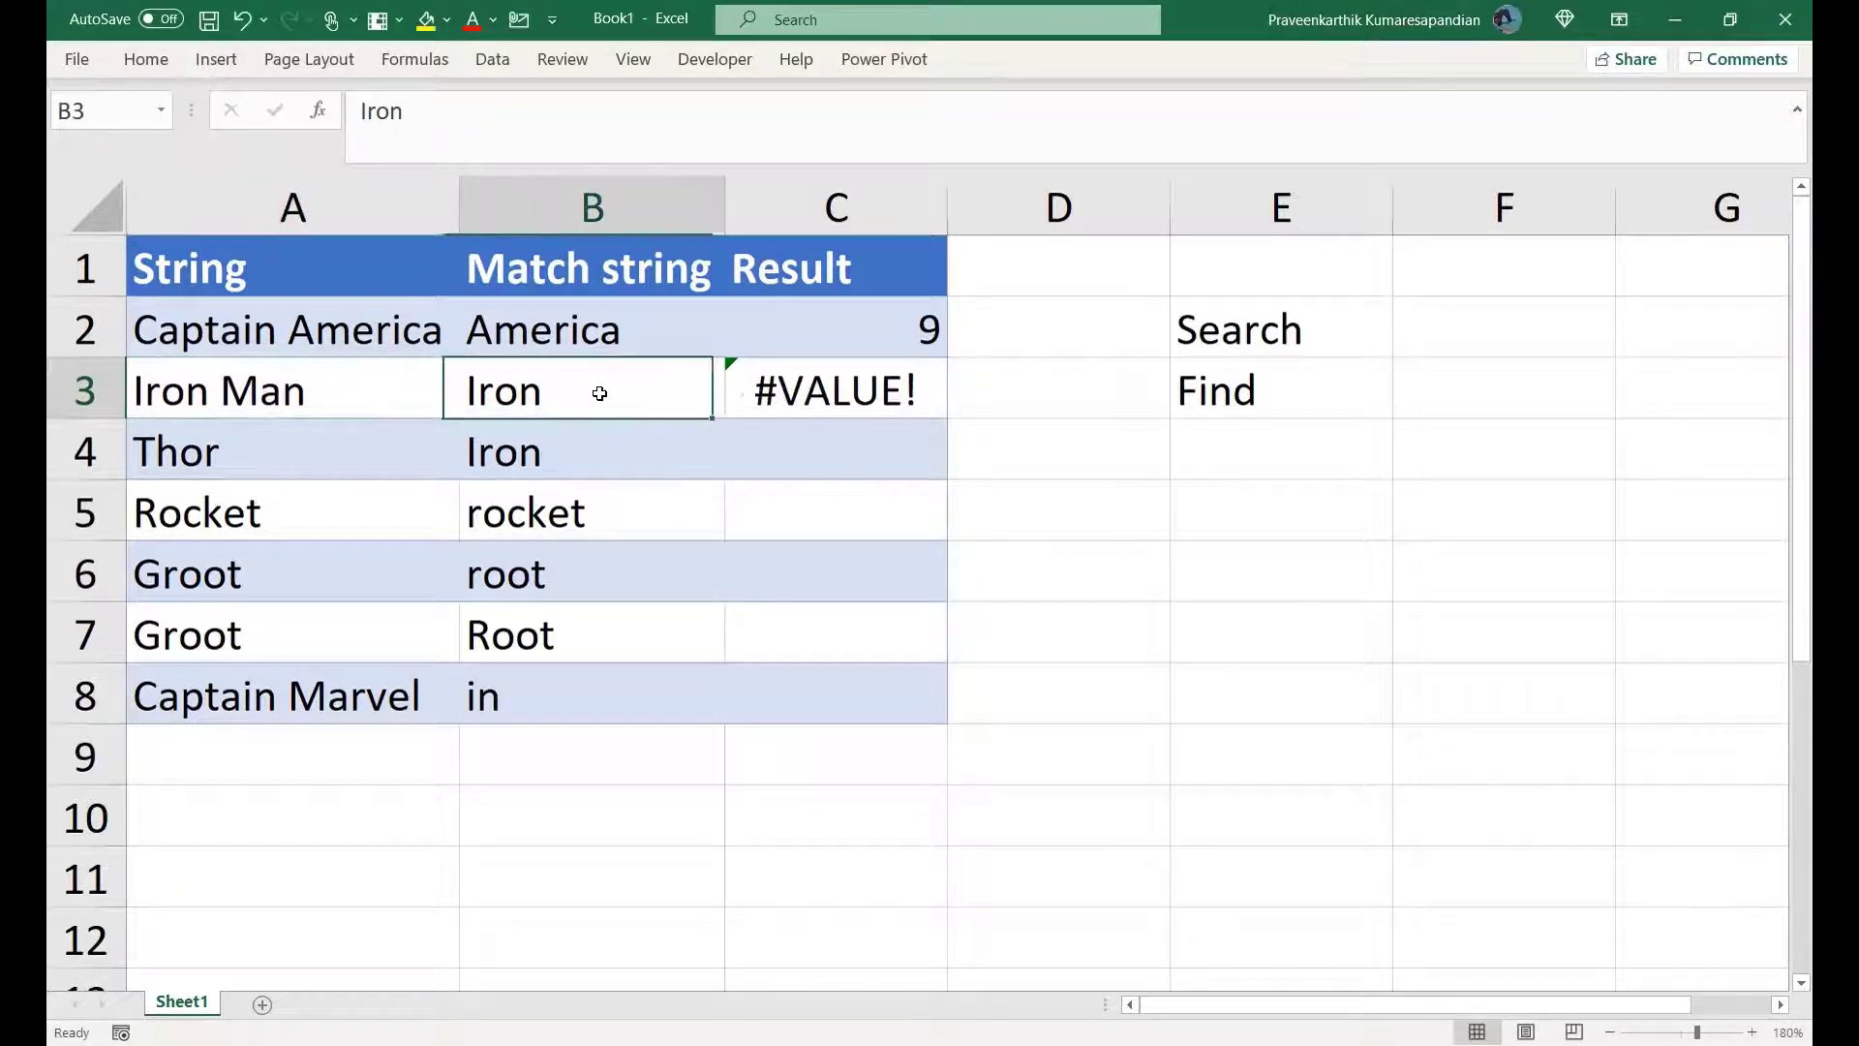
key(Right)
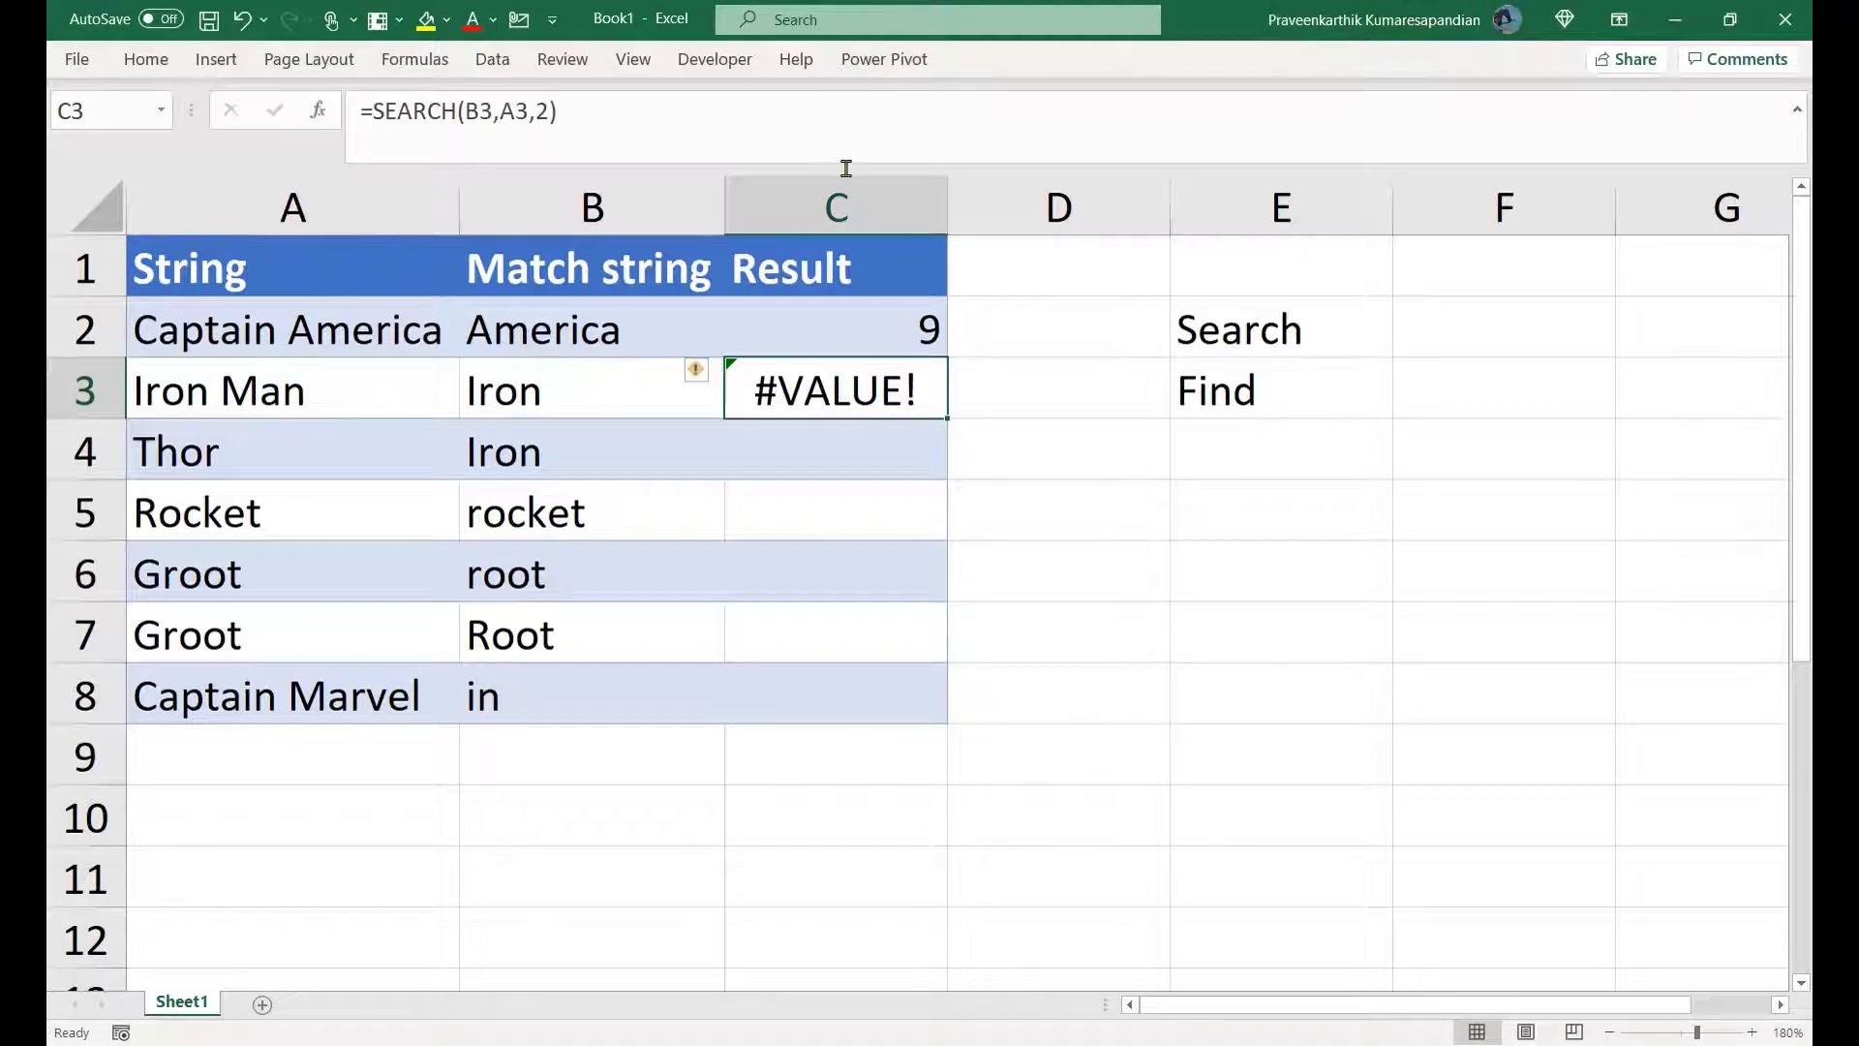
Step: Rewrite C2 as =ISNUMBER(SEARCH(B2,A2,1)) so it shows TRUE, then review it
click(817, 317)
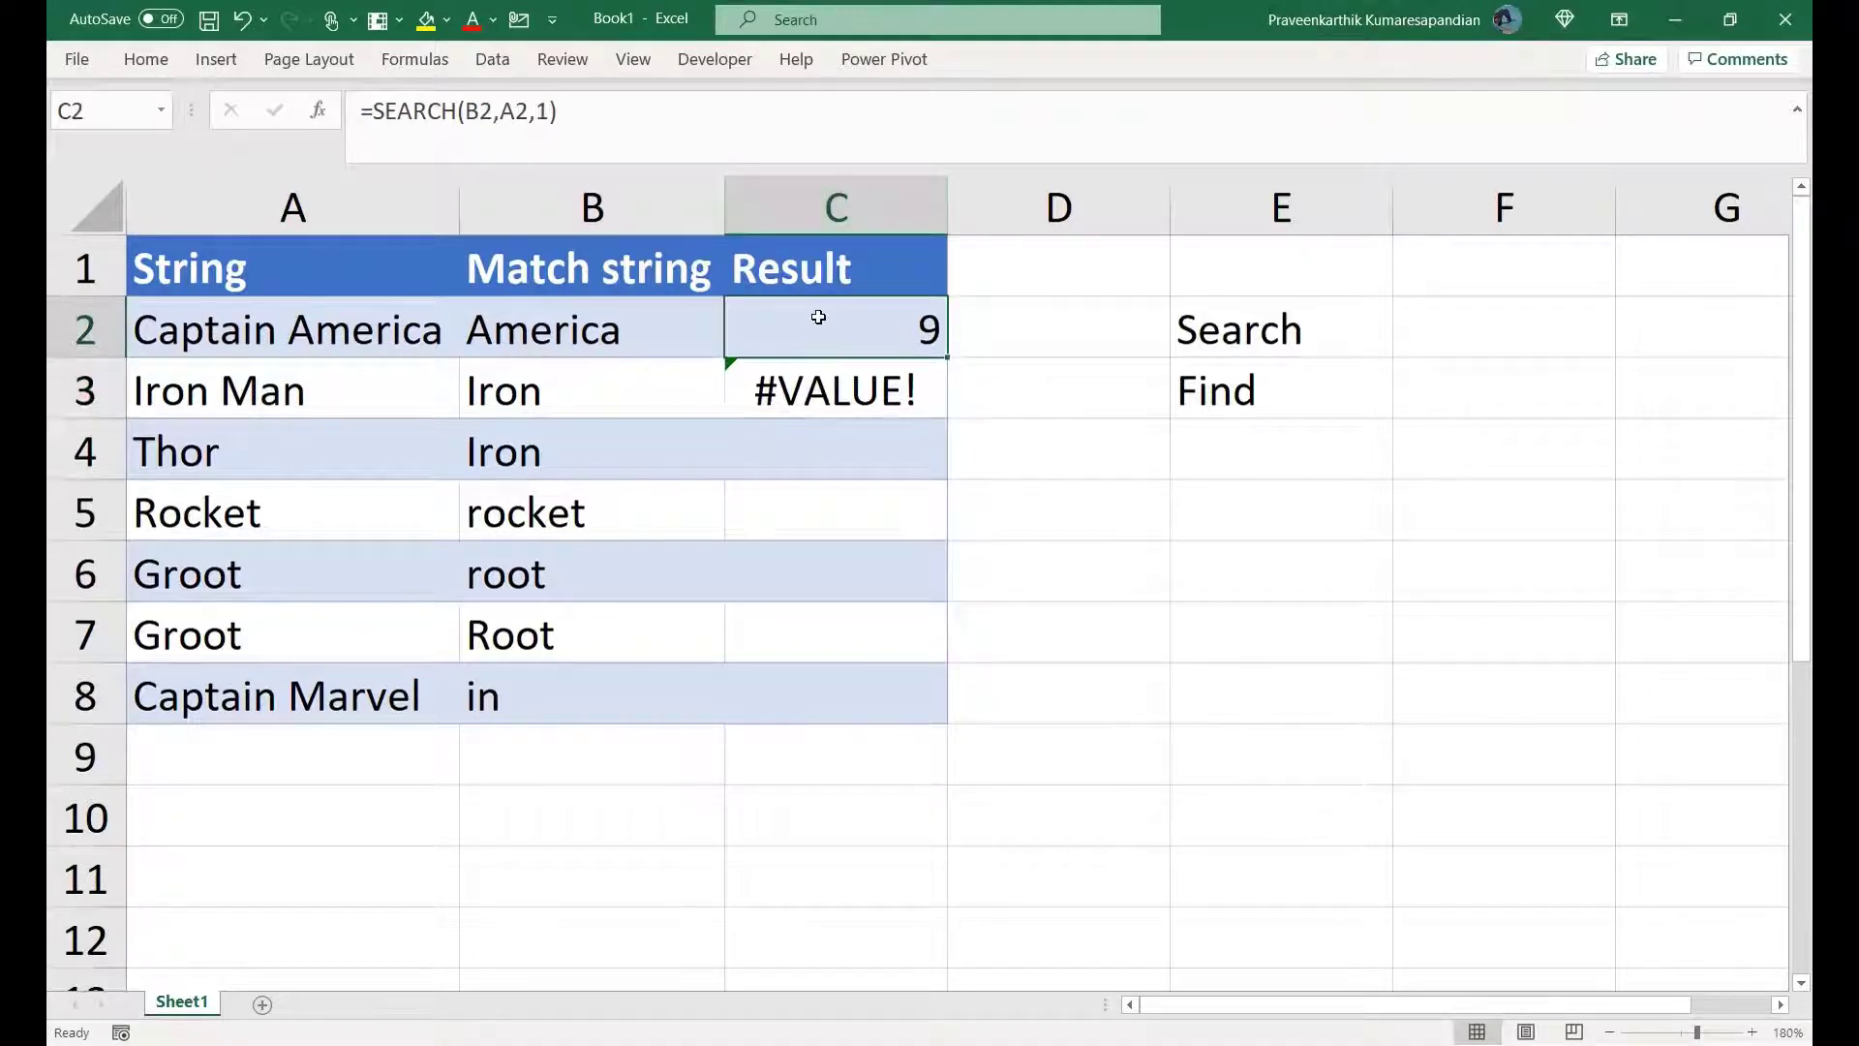
click(374, 114)
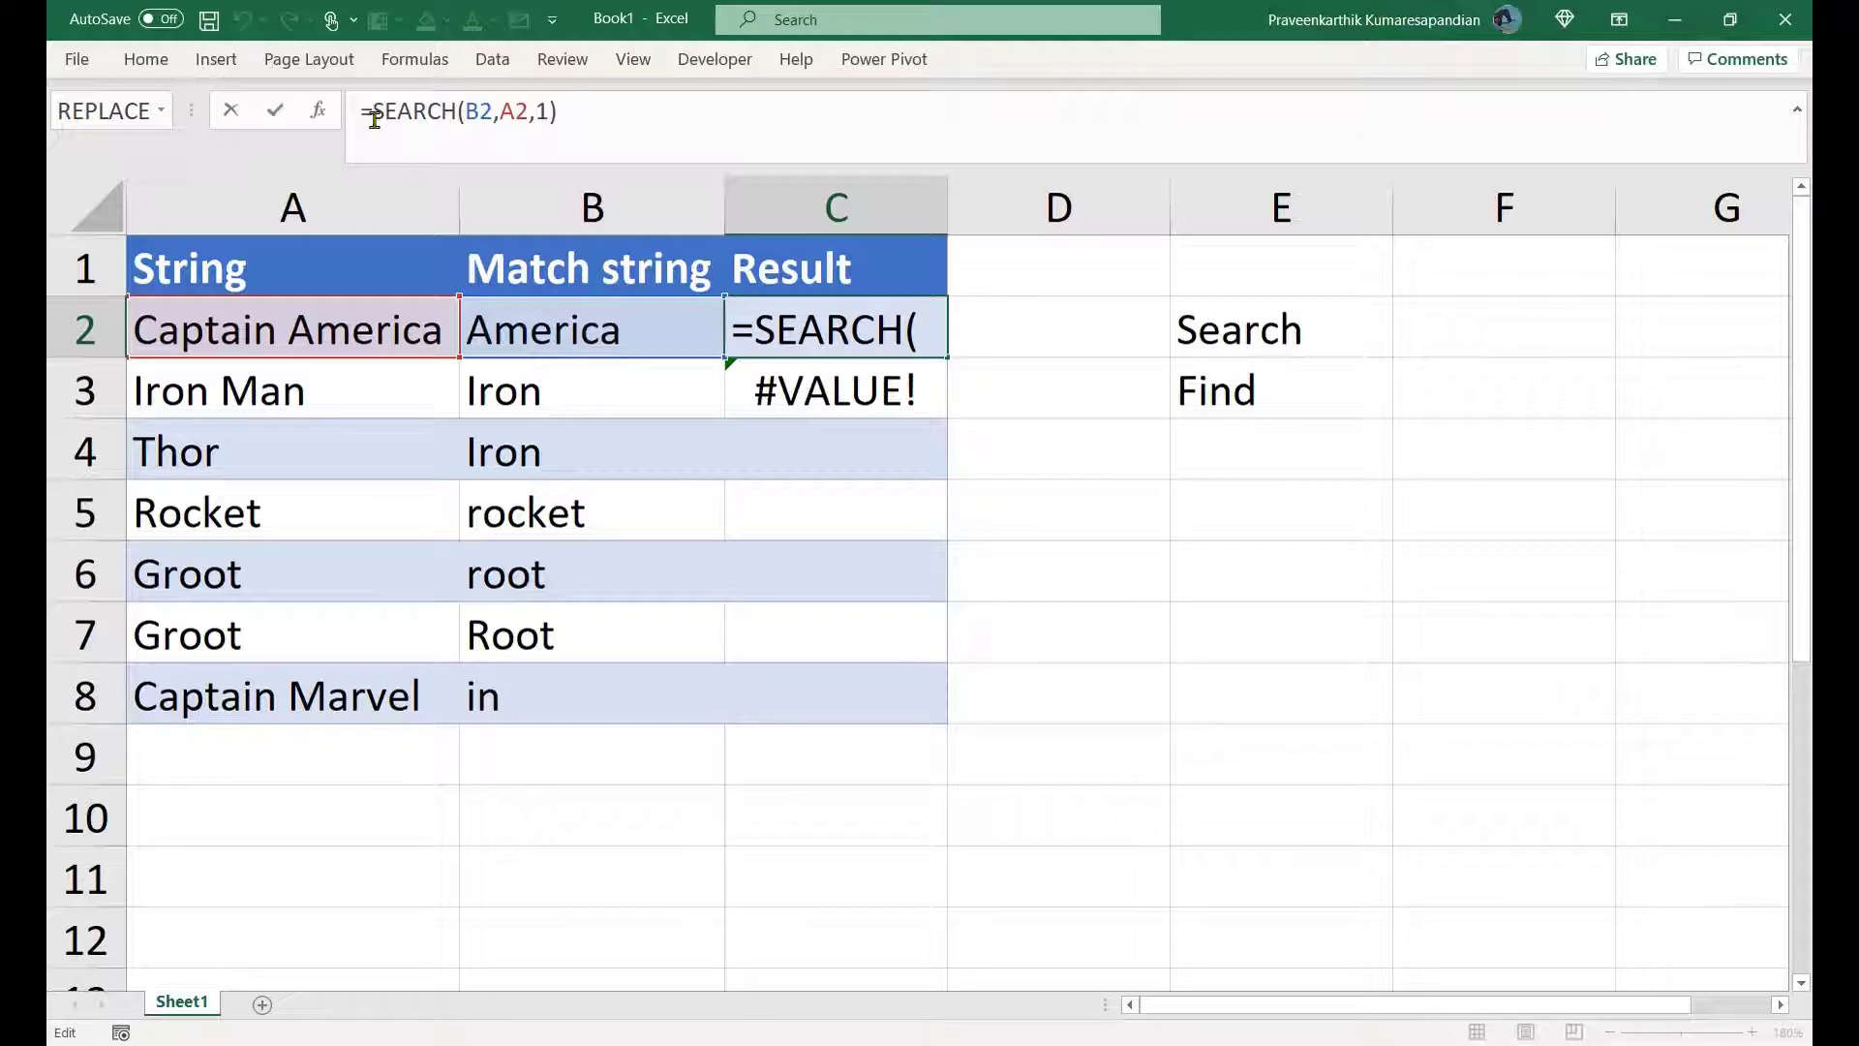
text(I)
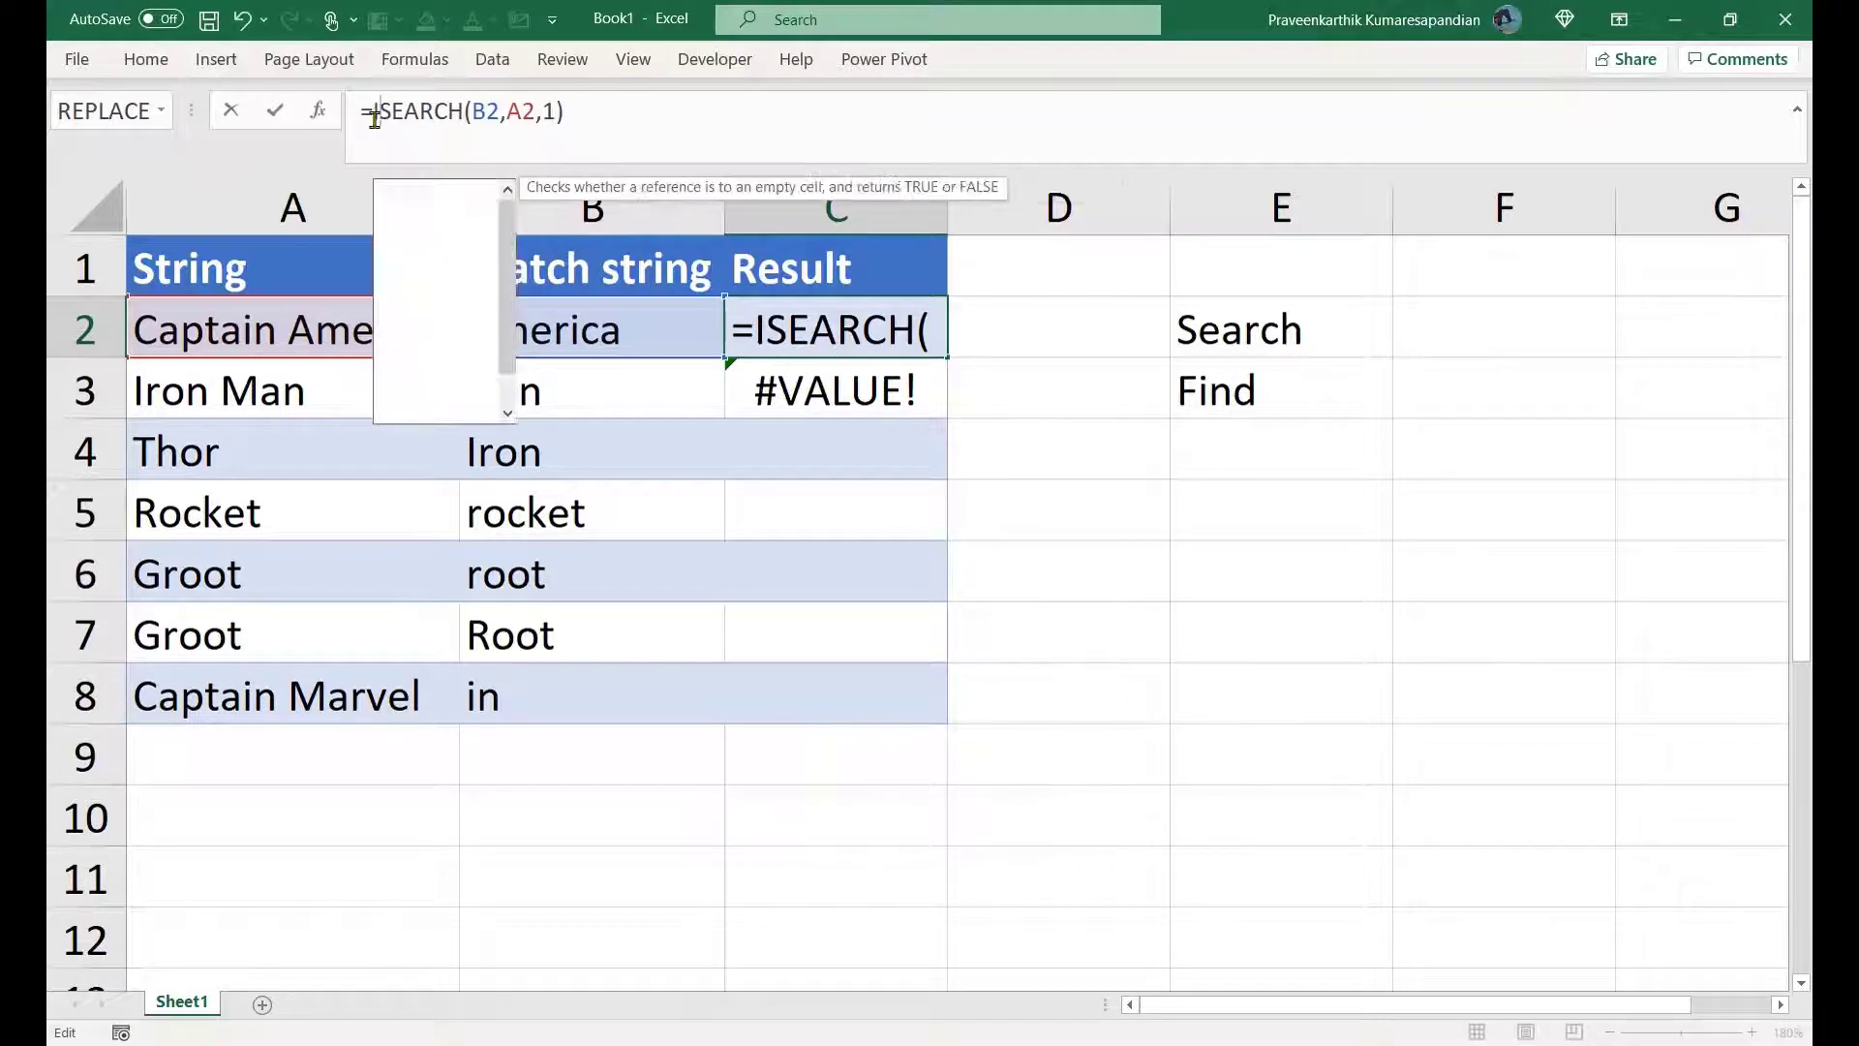
text(SNU)
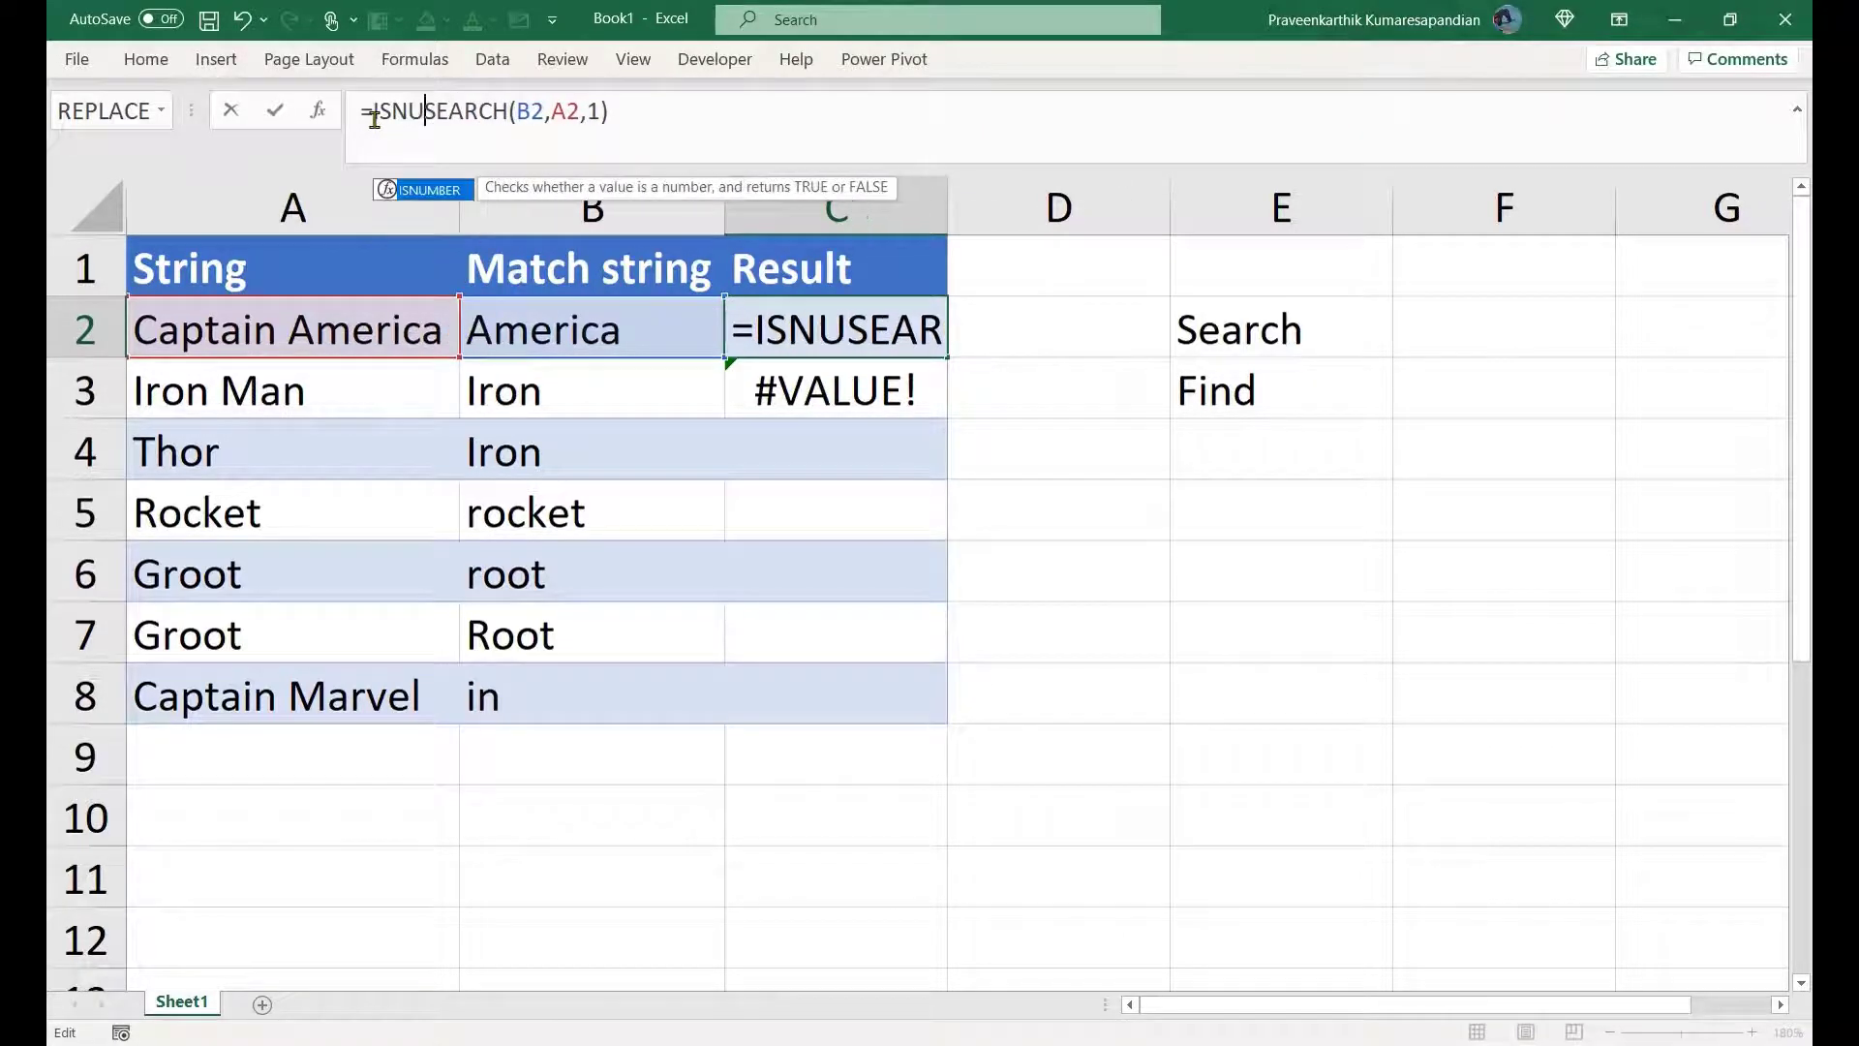
text(MBER()
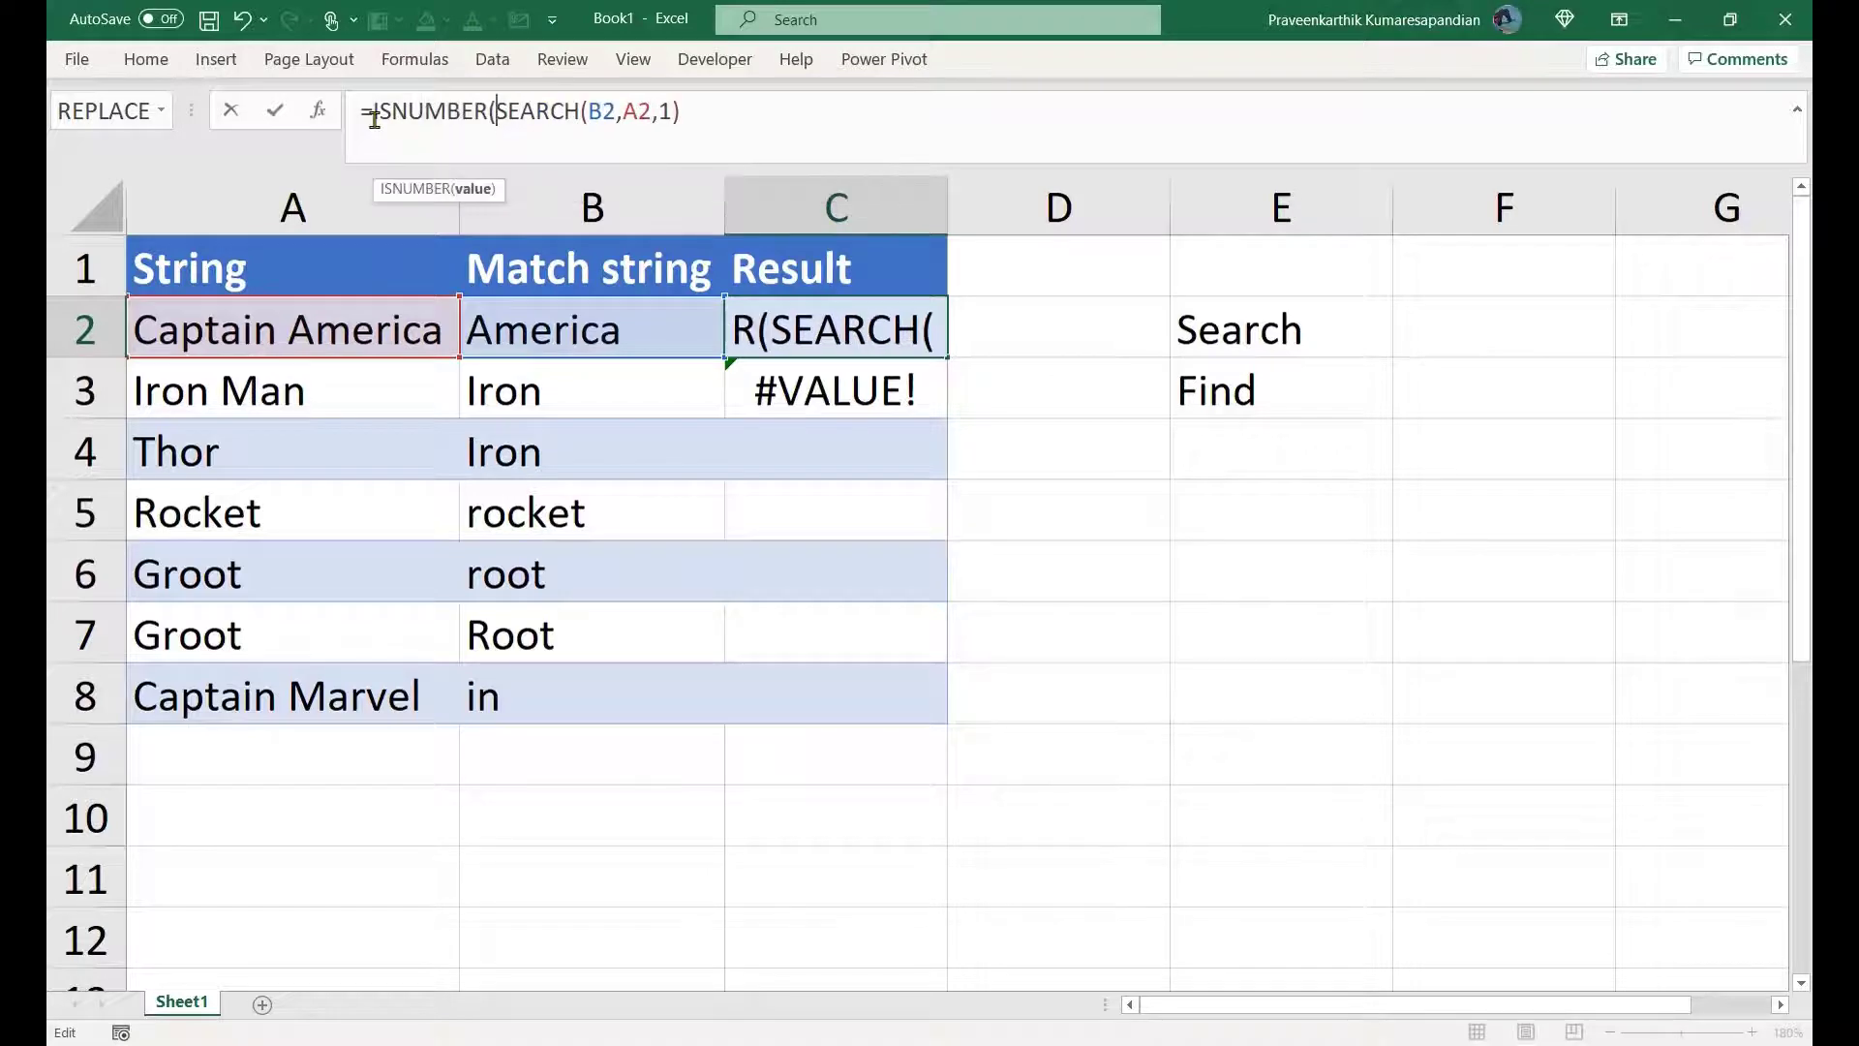
key(End)
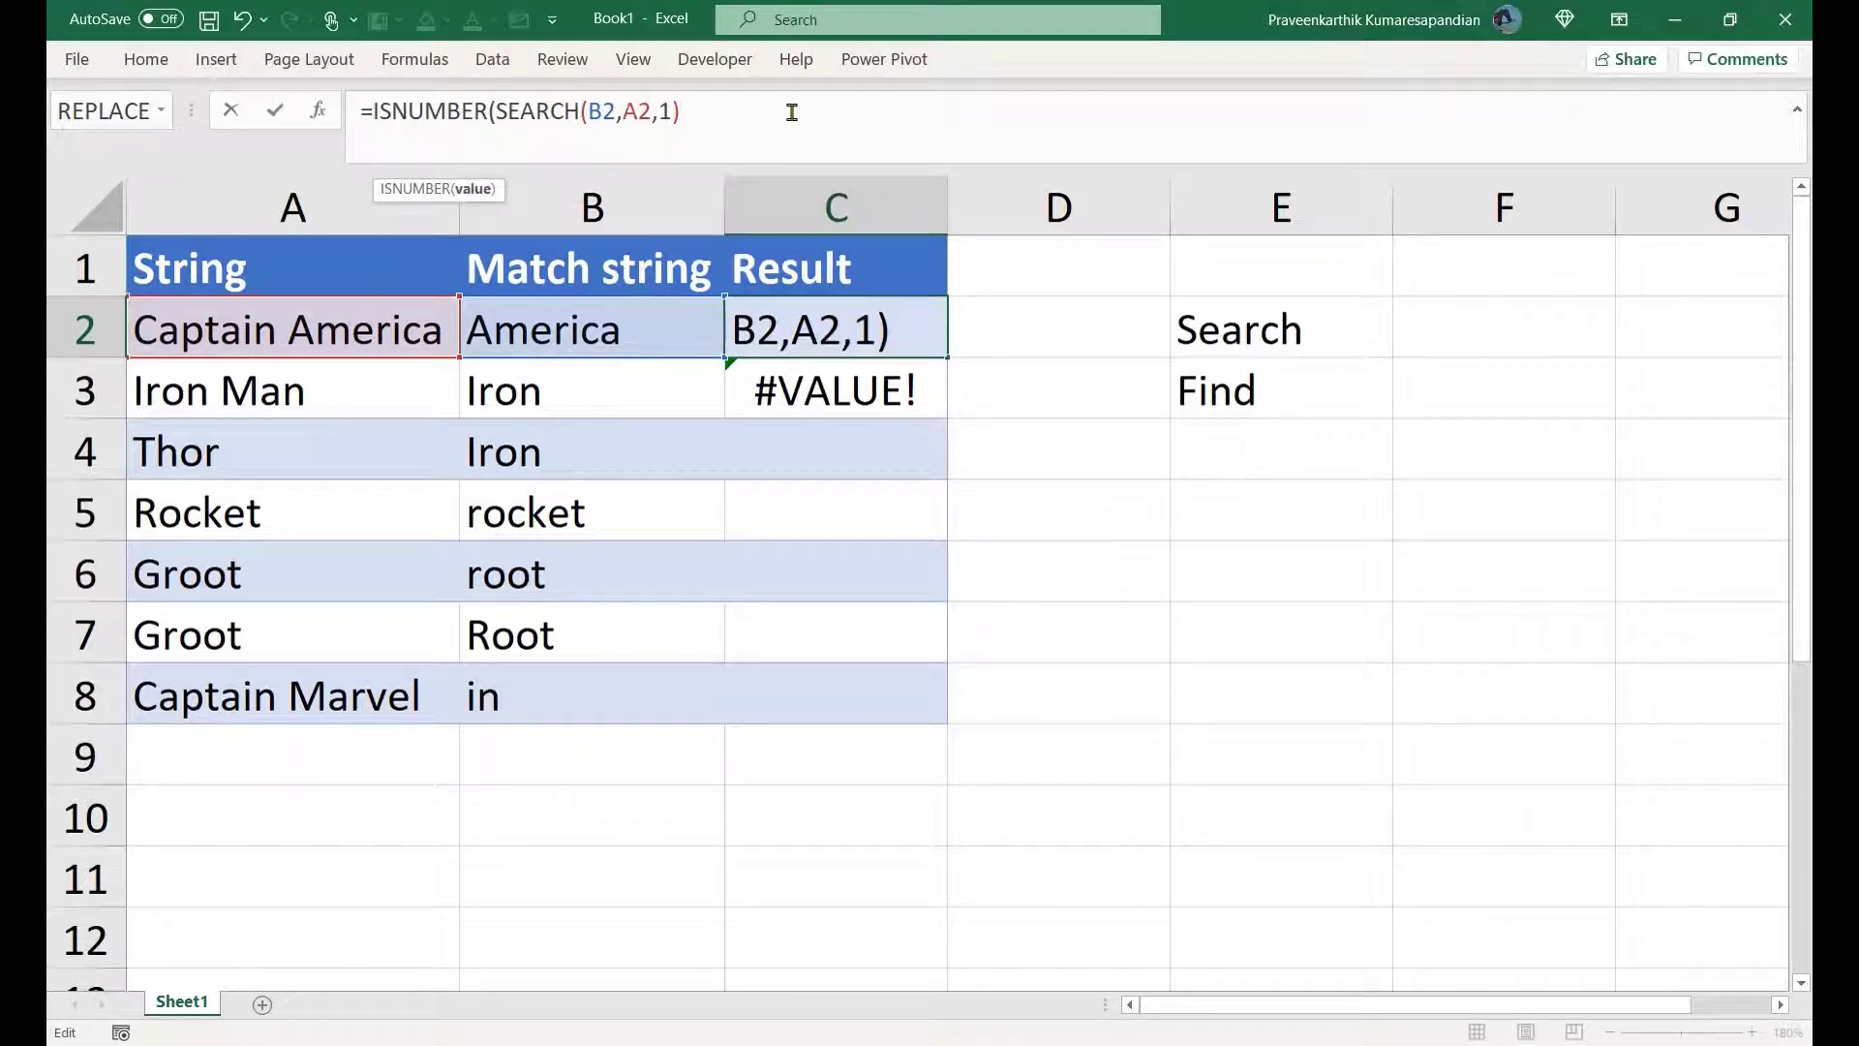
text())
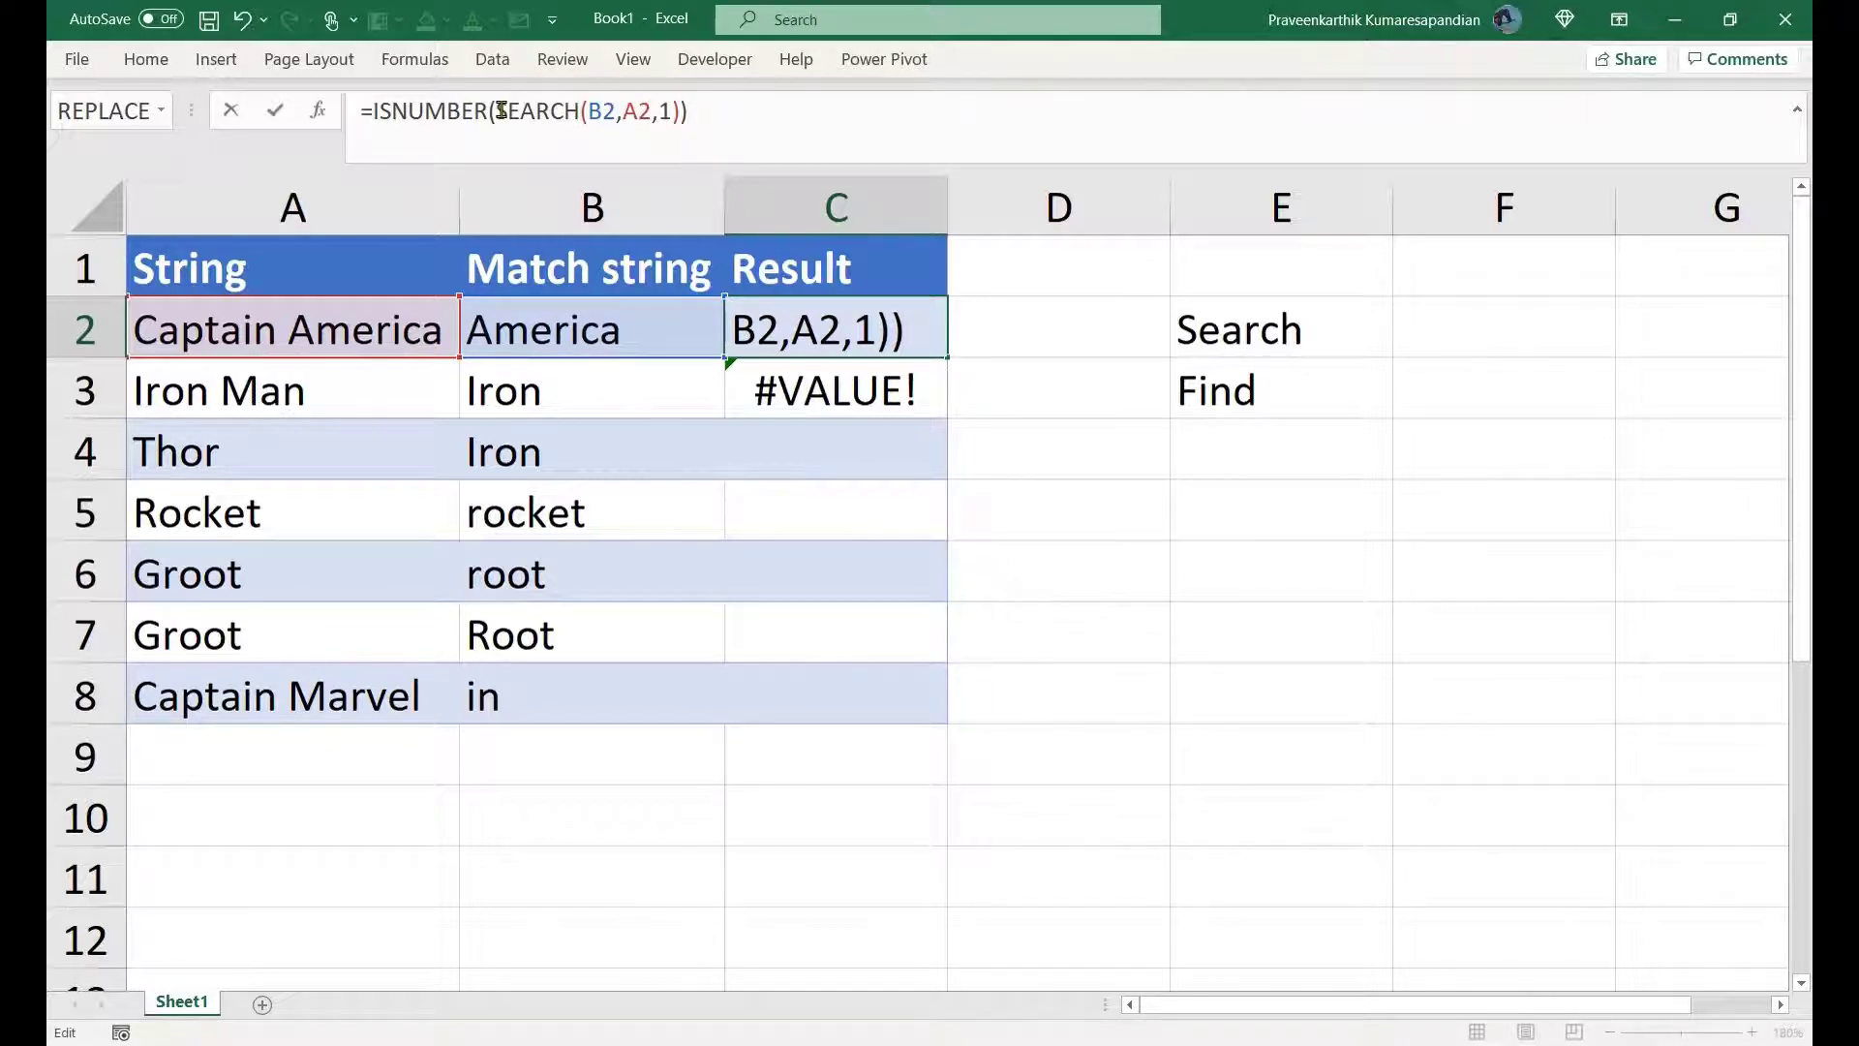
key(Return)
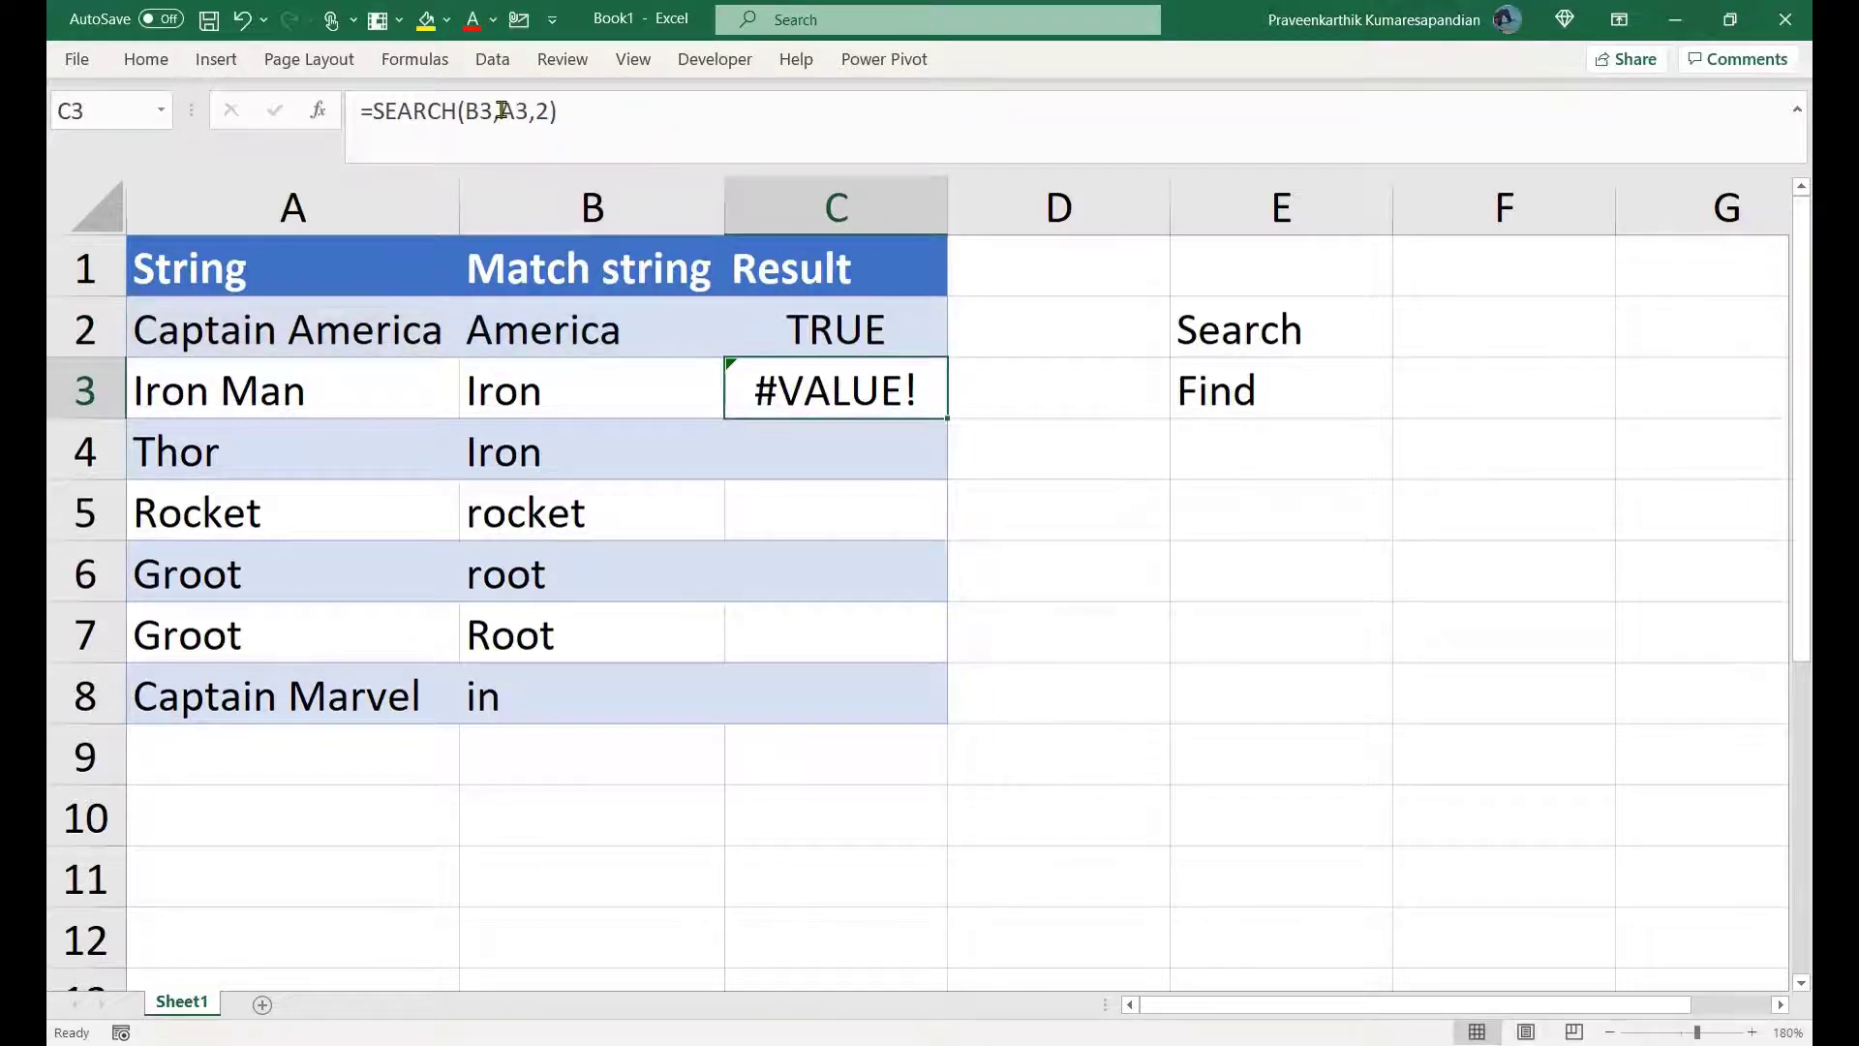
click(834, 330)
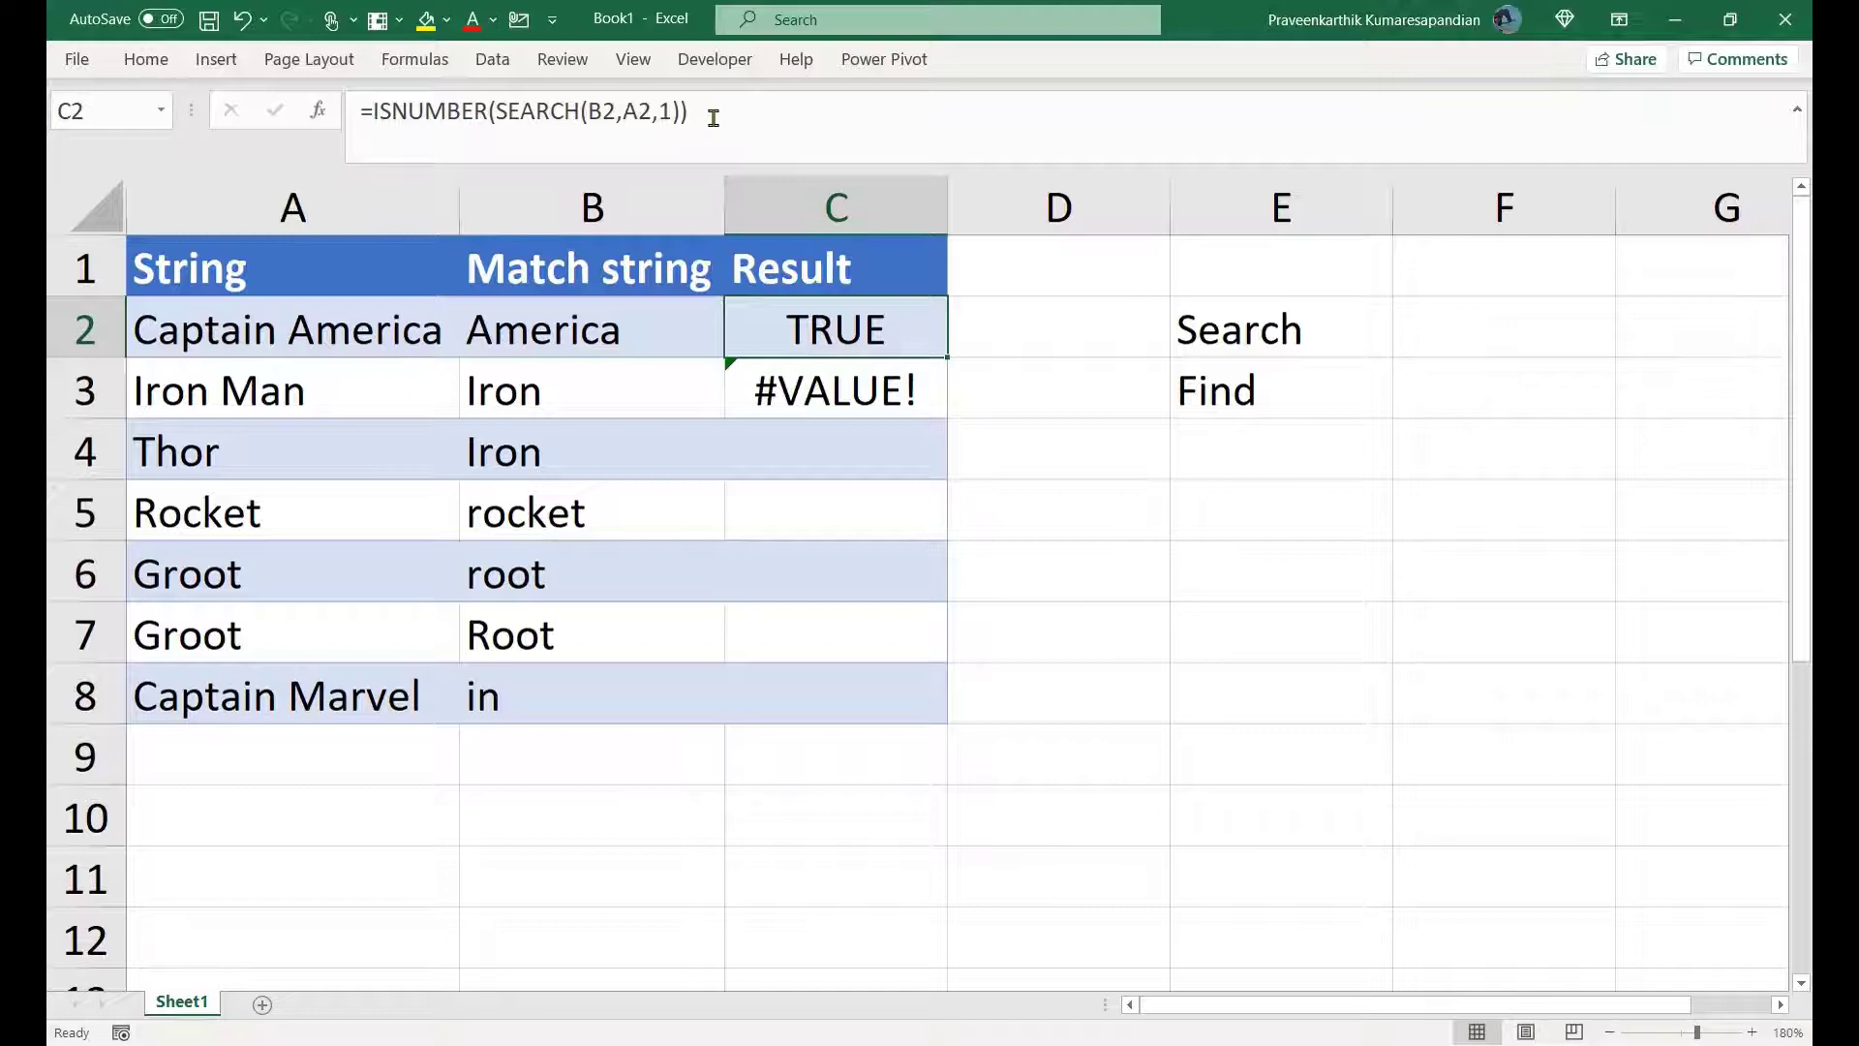
drag(490, 111, 370, 102)
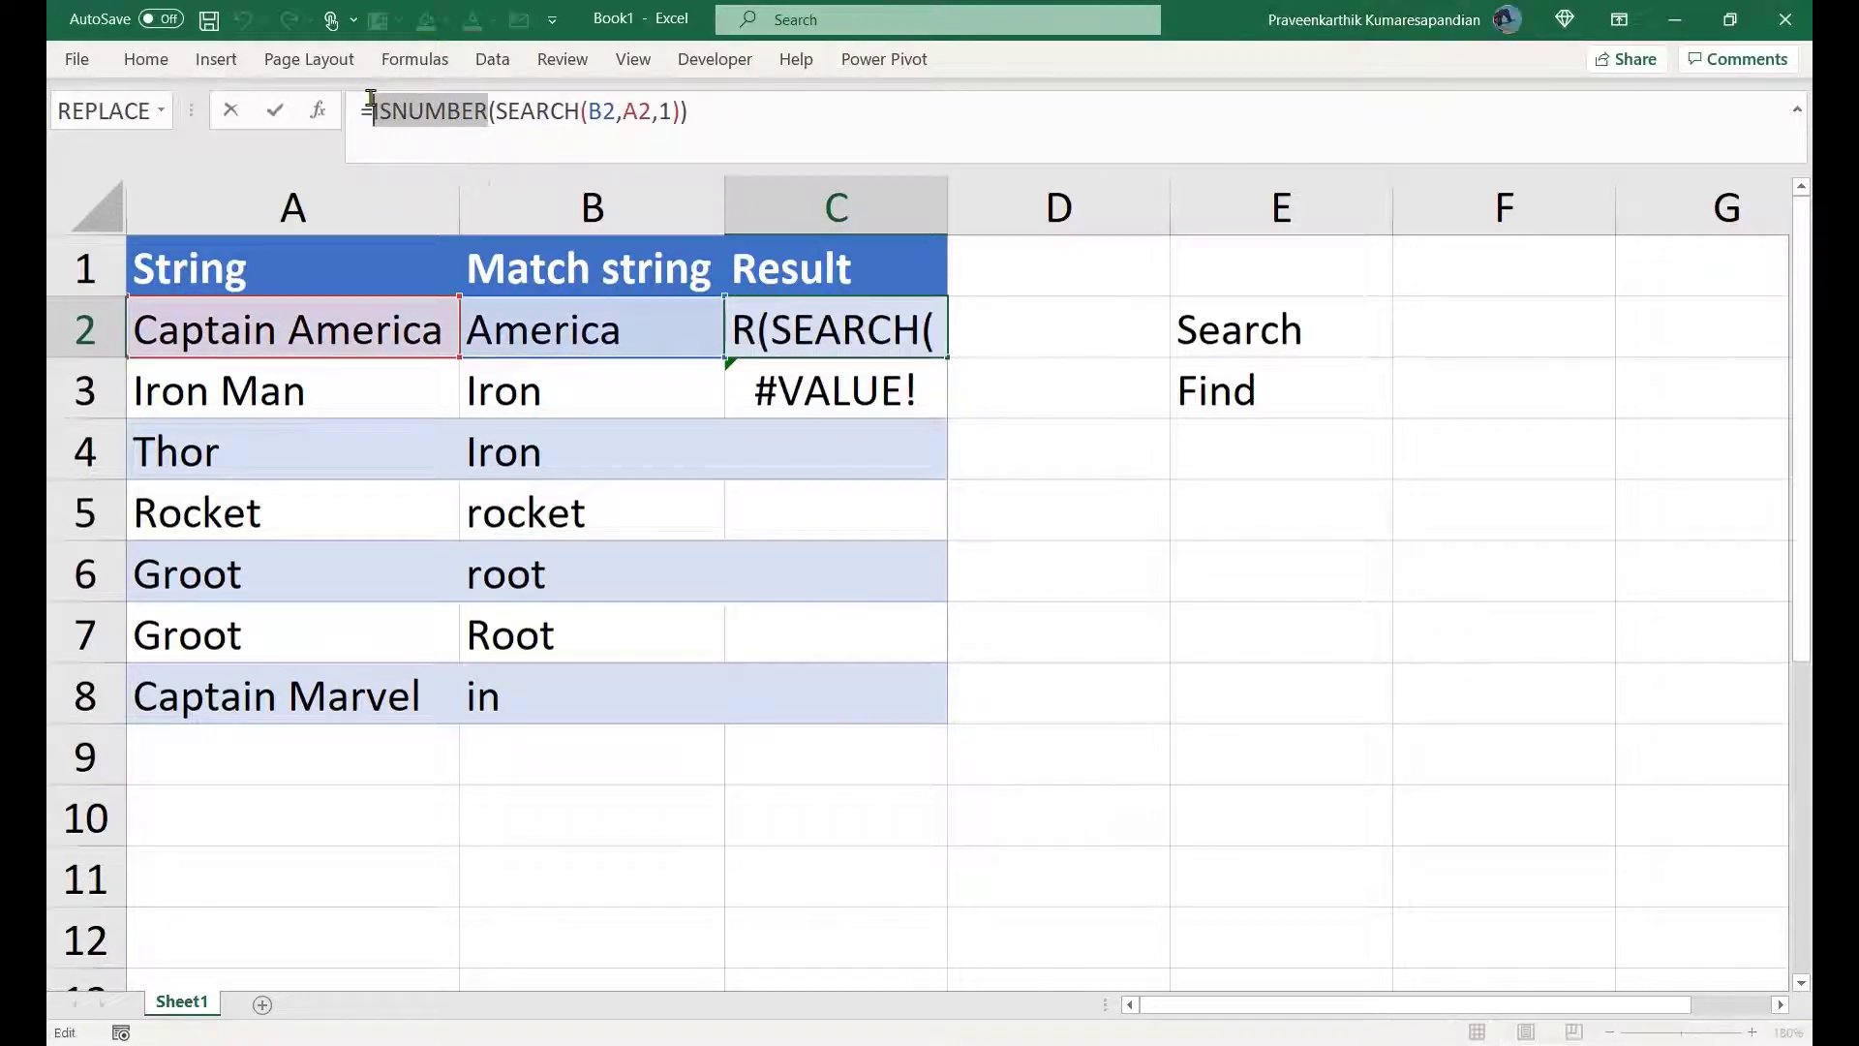
Step: Rewrite C3 as =ISNUMBER(SEARCH(B3,A3,2)), which shows FALSE
key(Return)
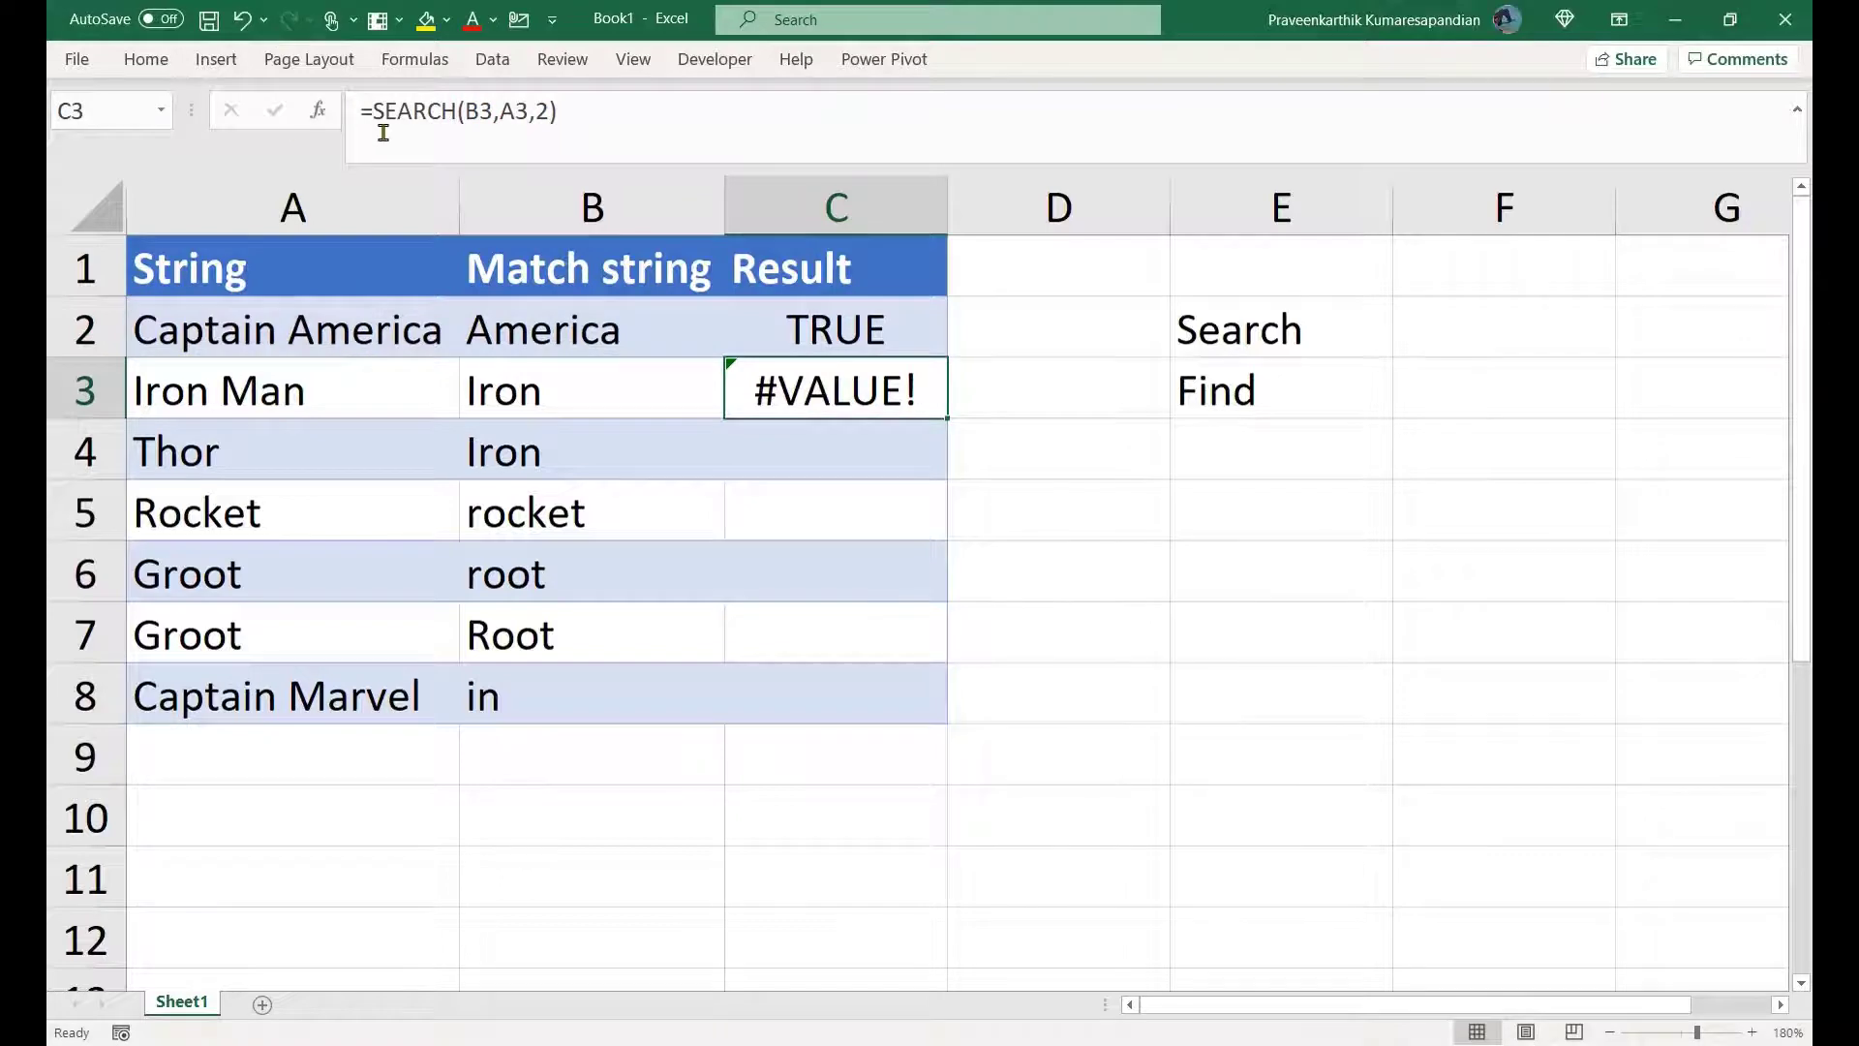
click(375, 111)
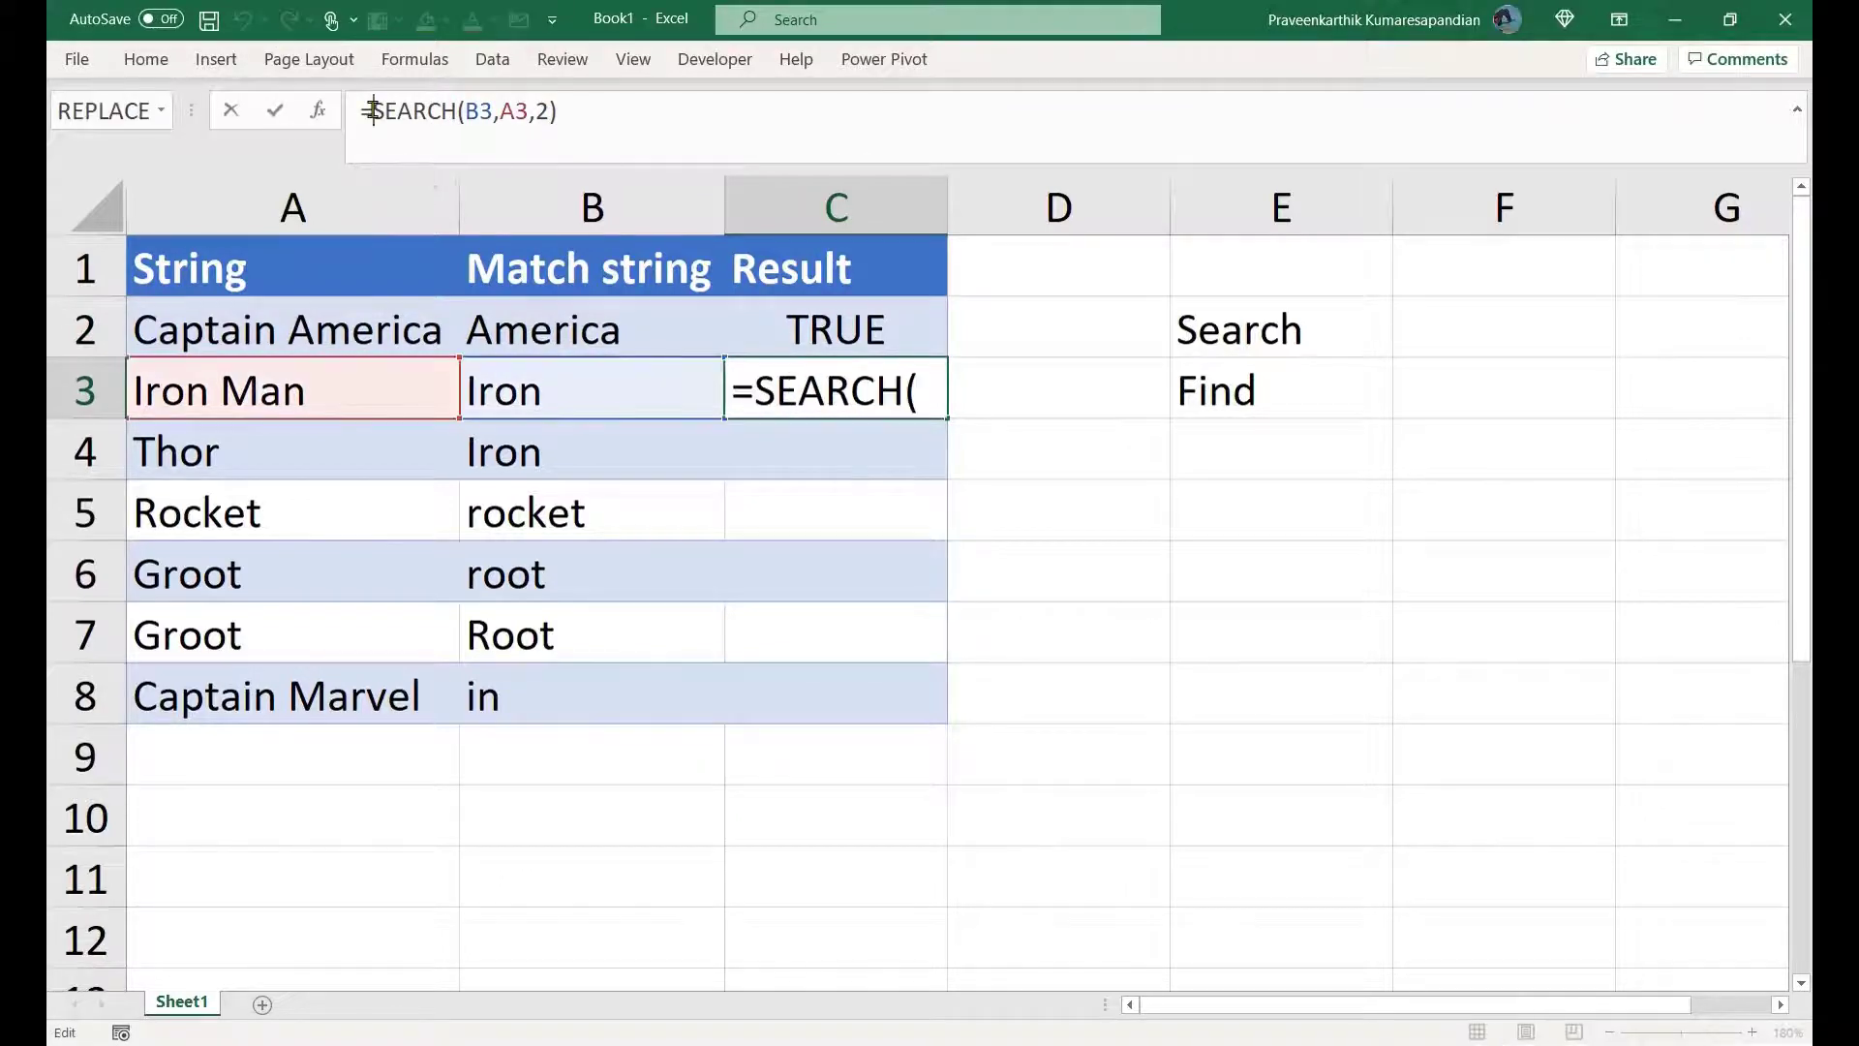
text(ISNUMBER))
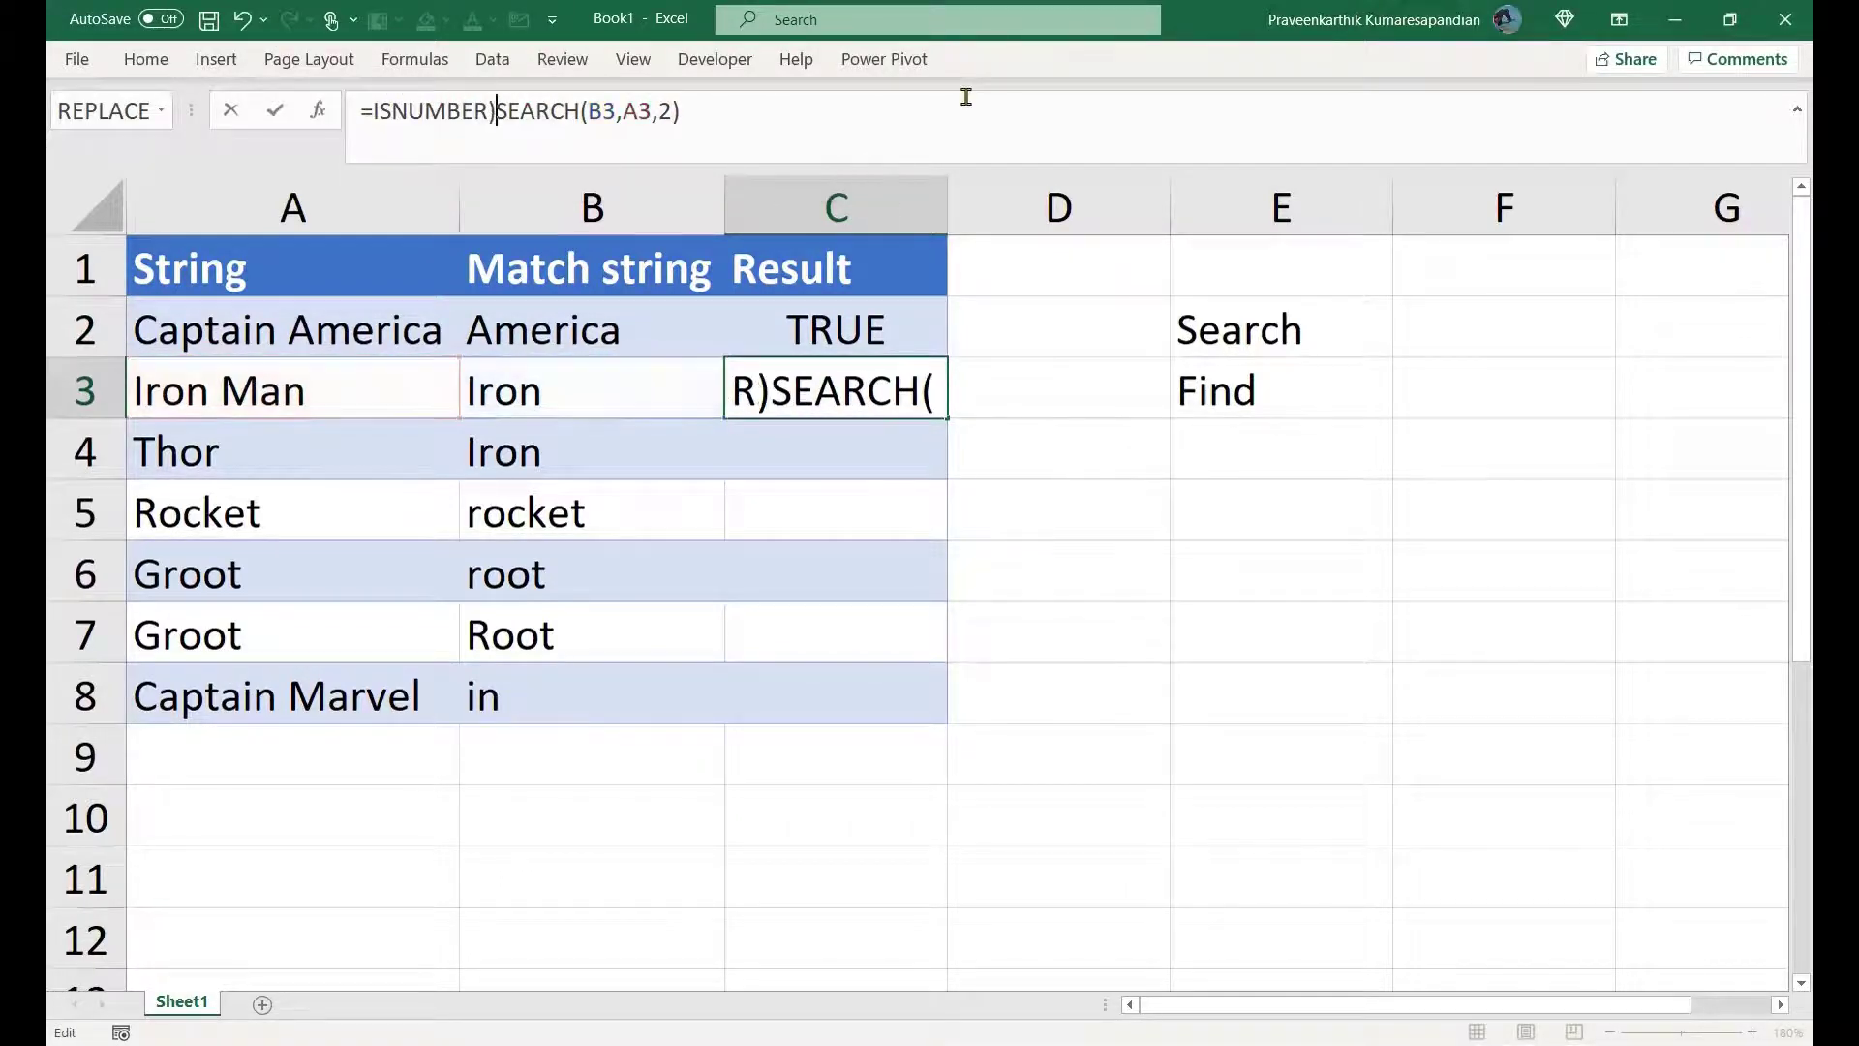
key(BackSpace)
text(()
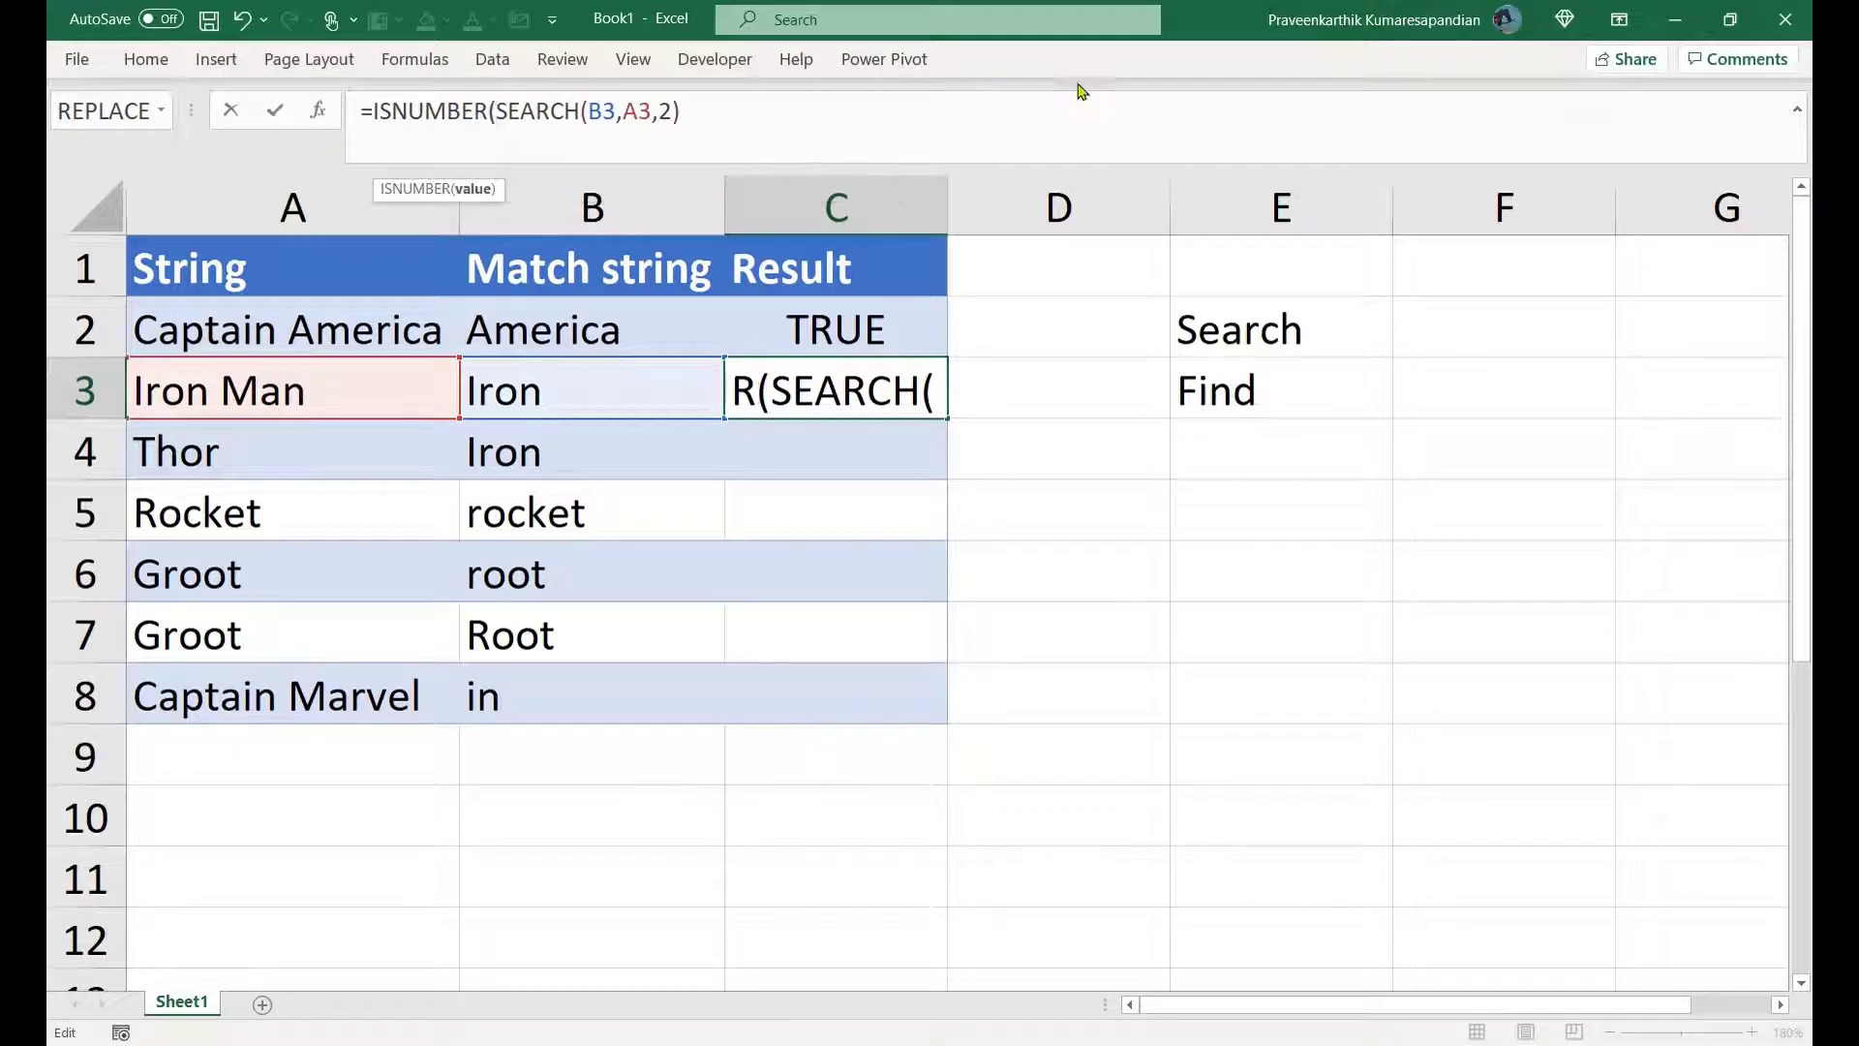
click(774, 115)
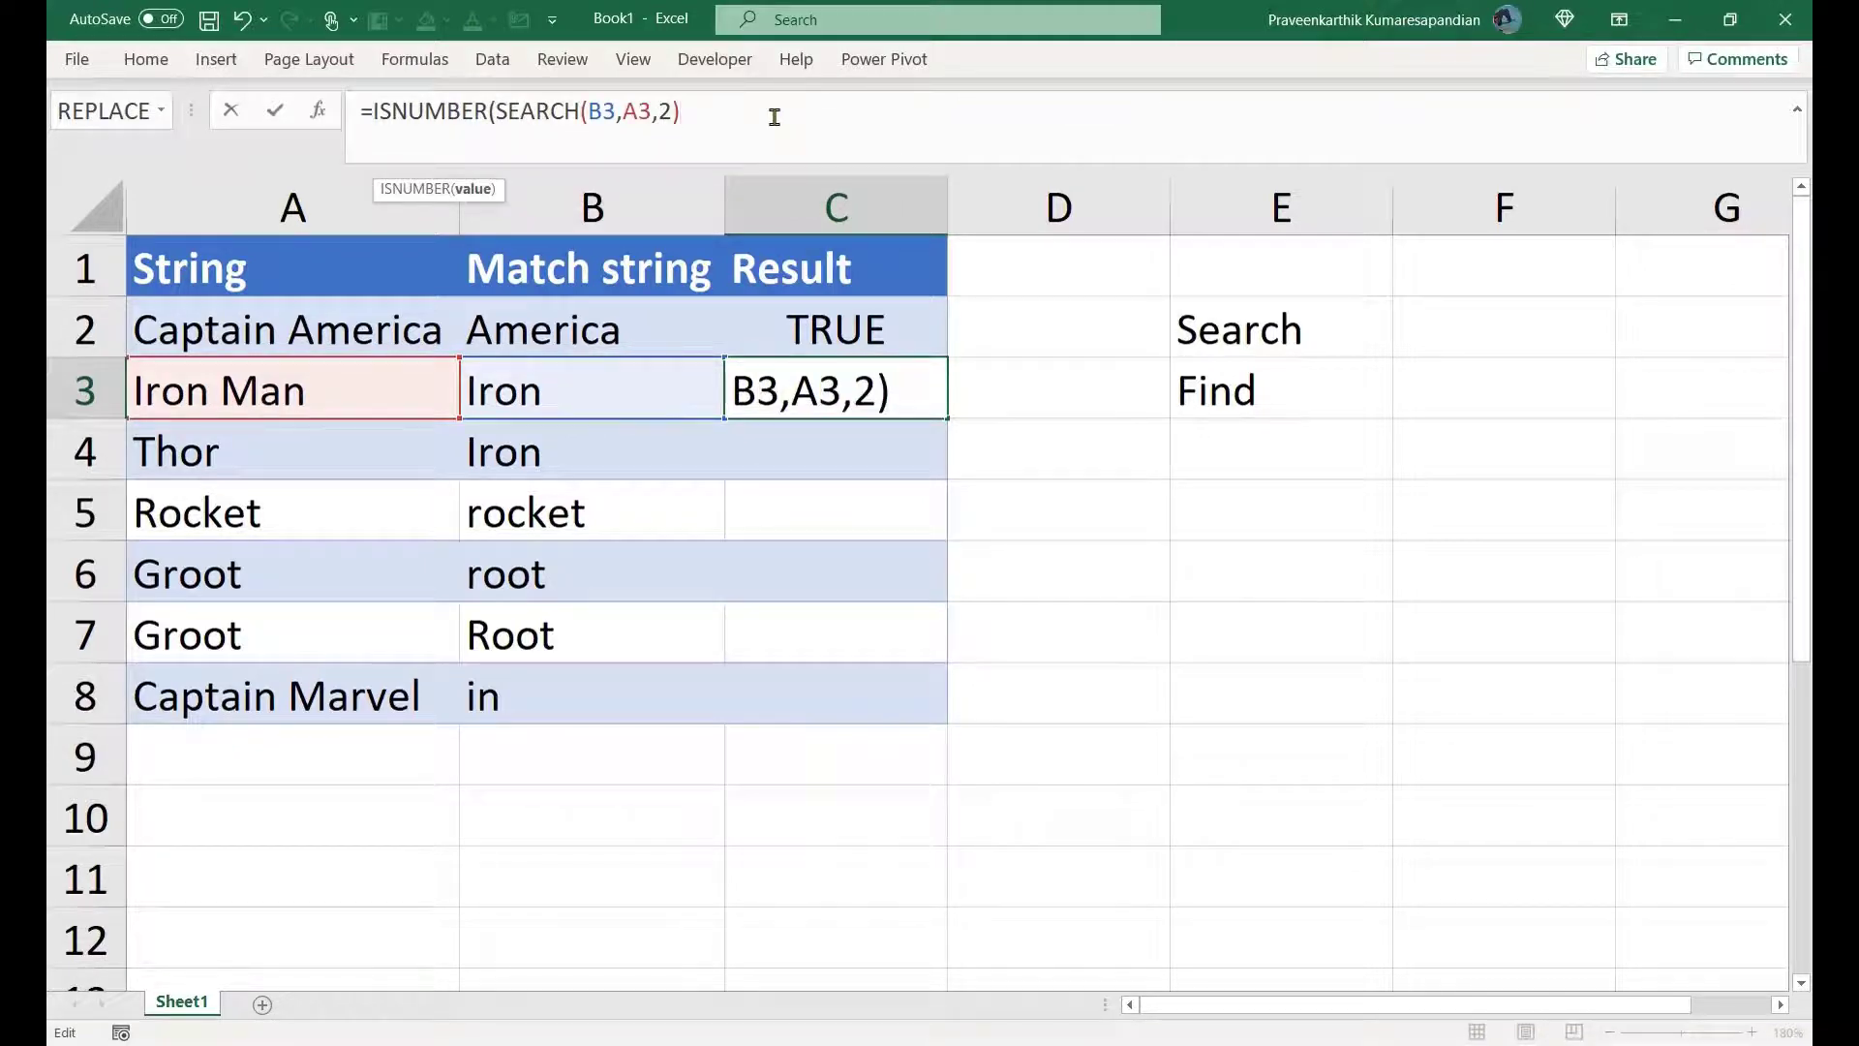
text())
key(Return)
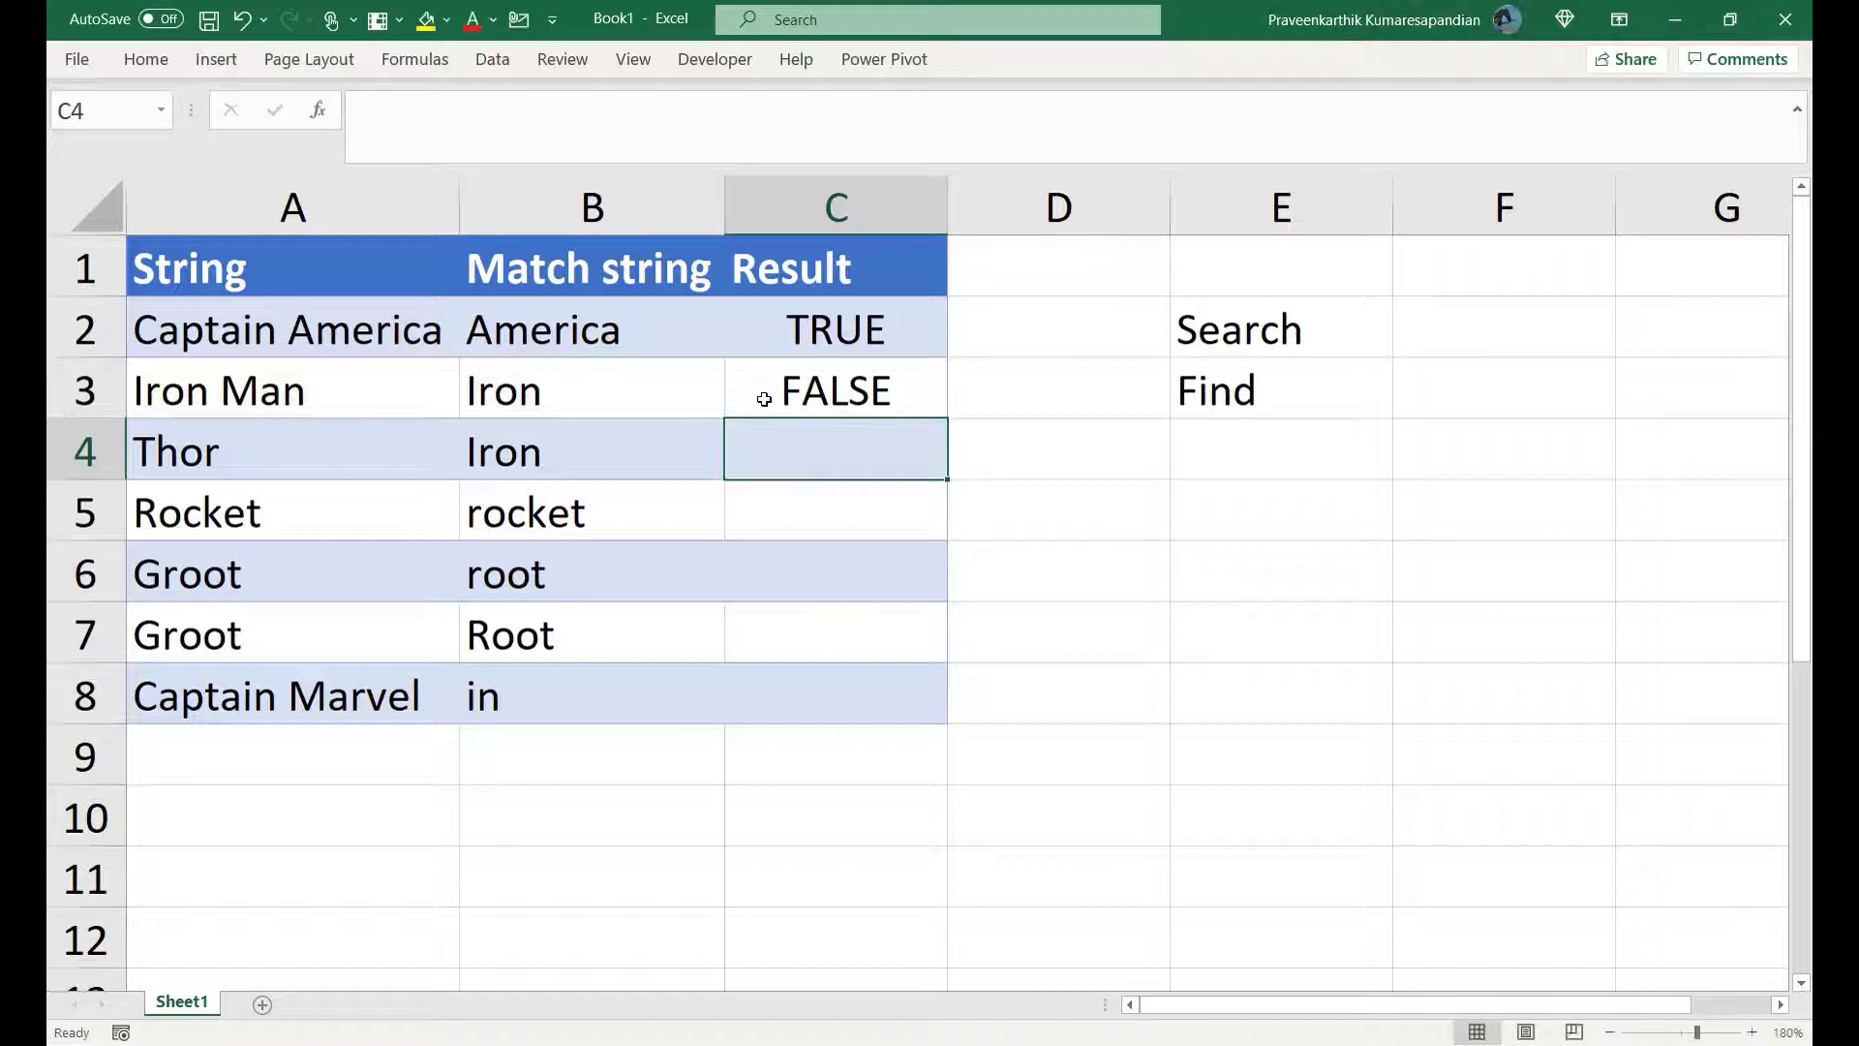
click(765, 400)
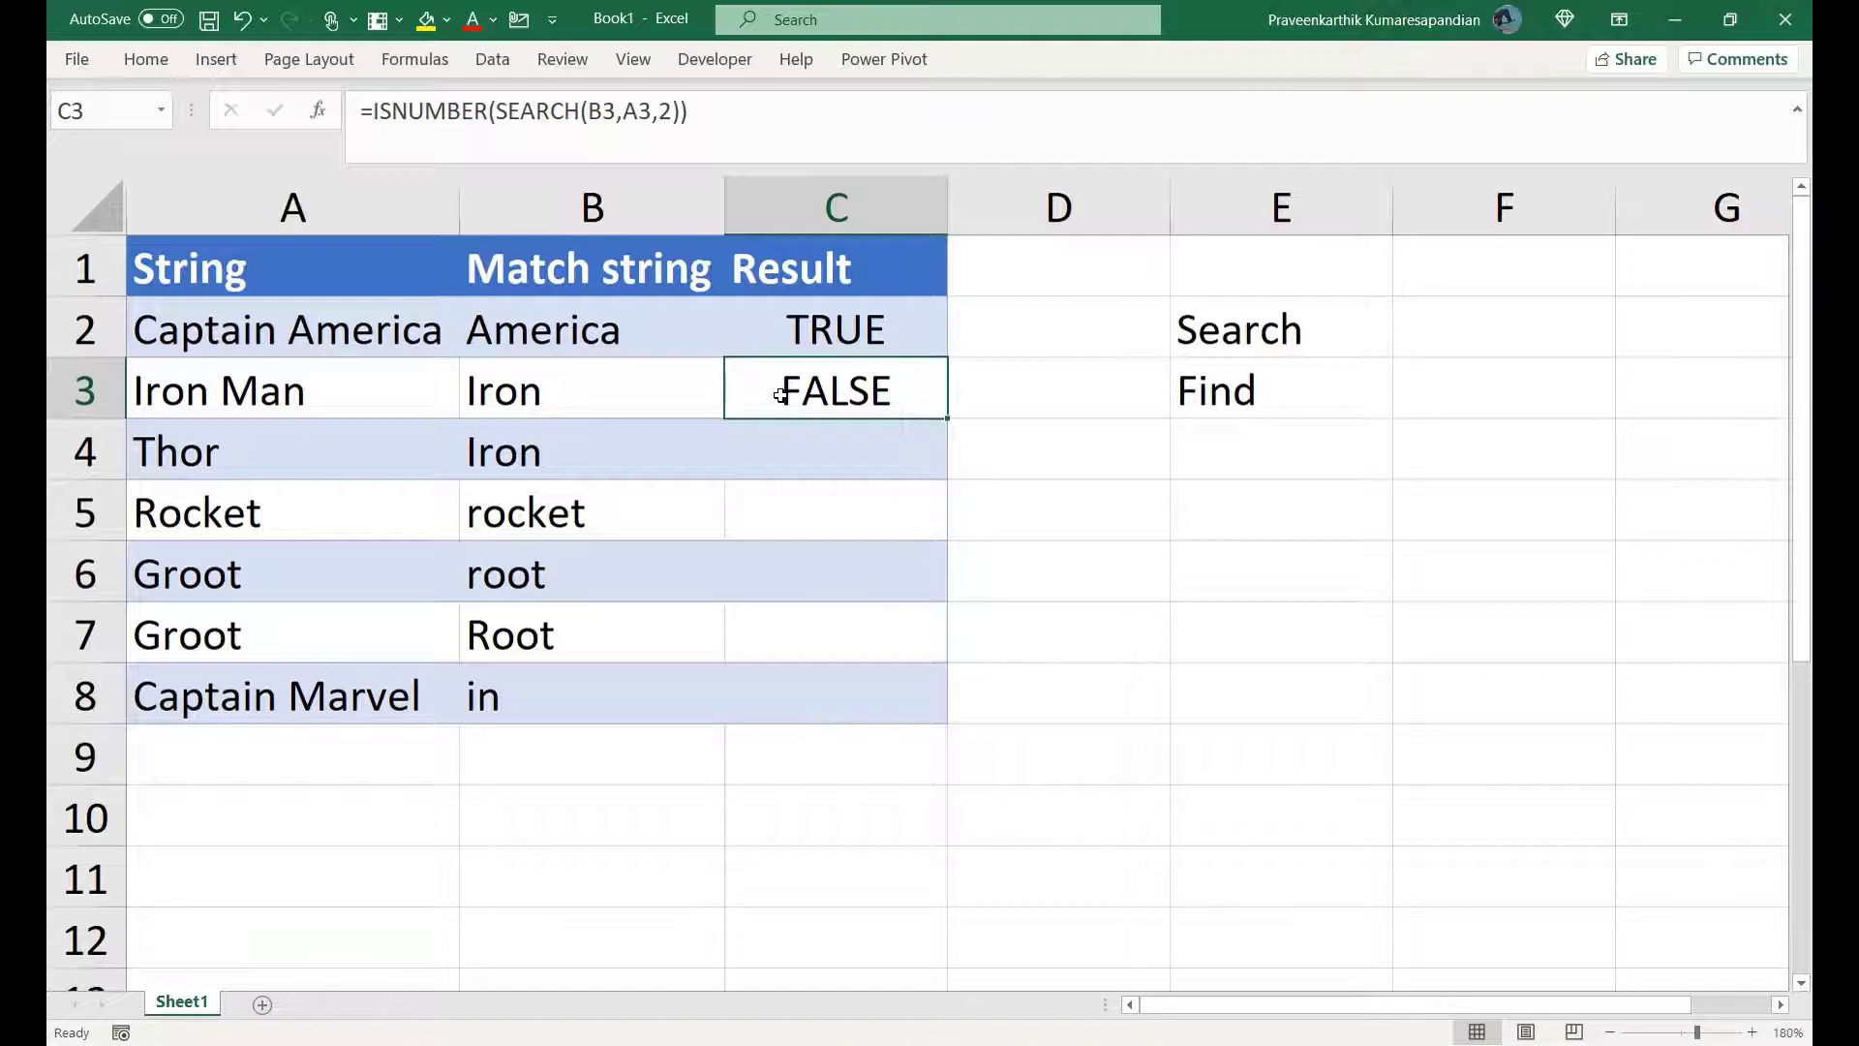
Step: Delete ',2' from C3's formula so it returns TRUE
click(671, 109)
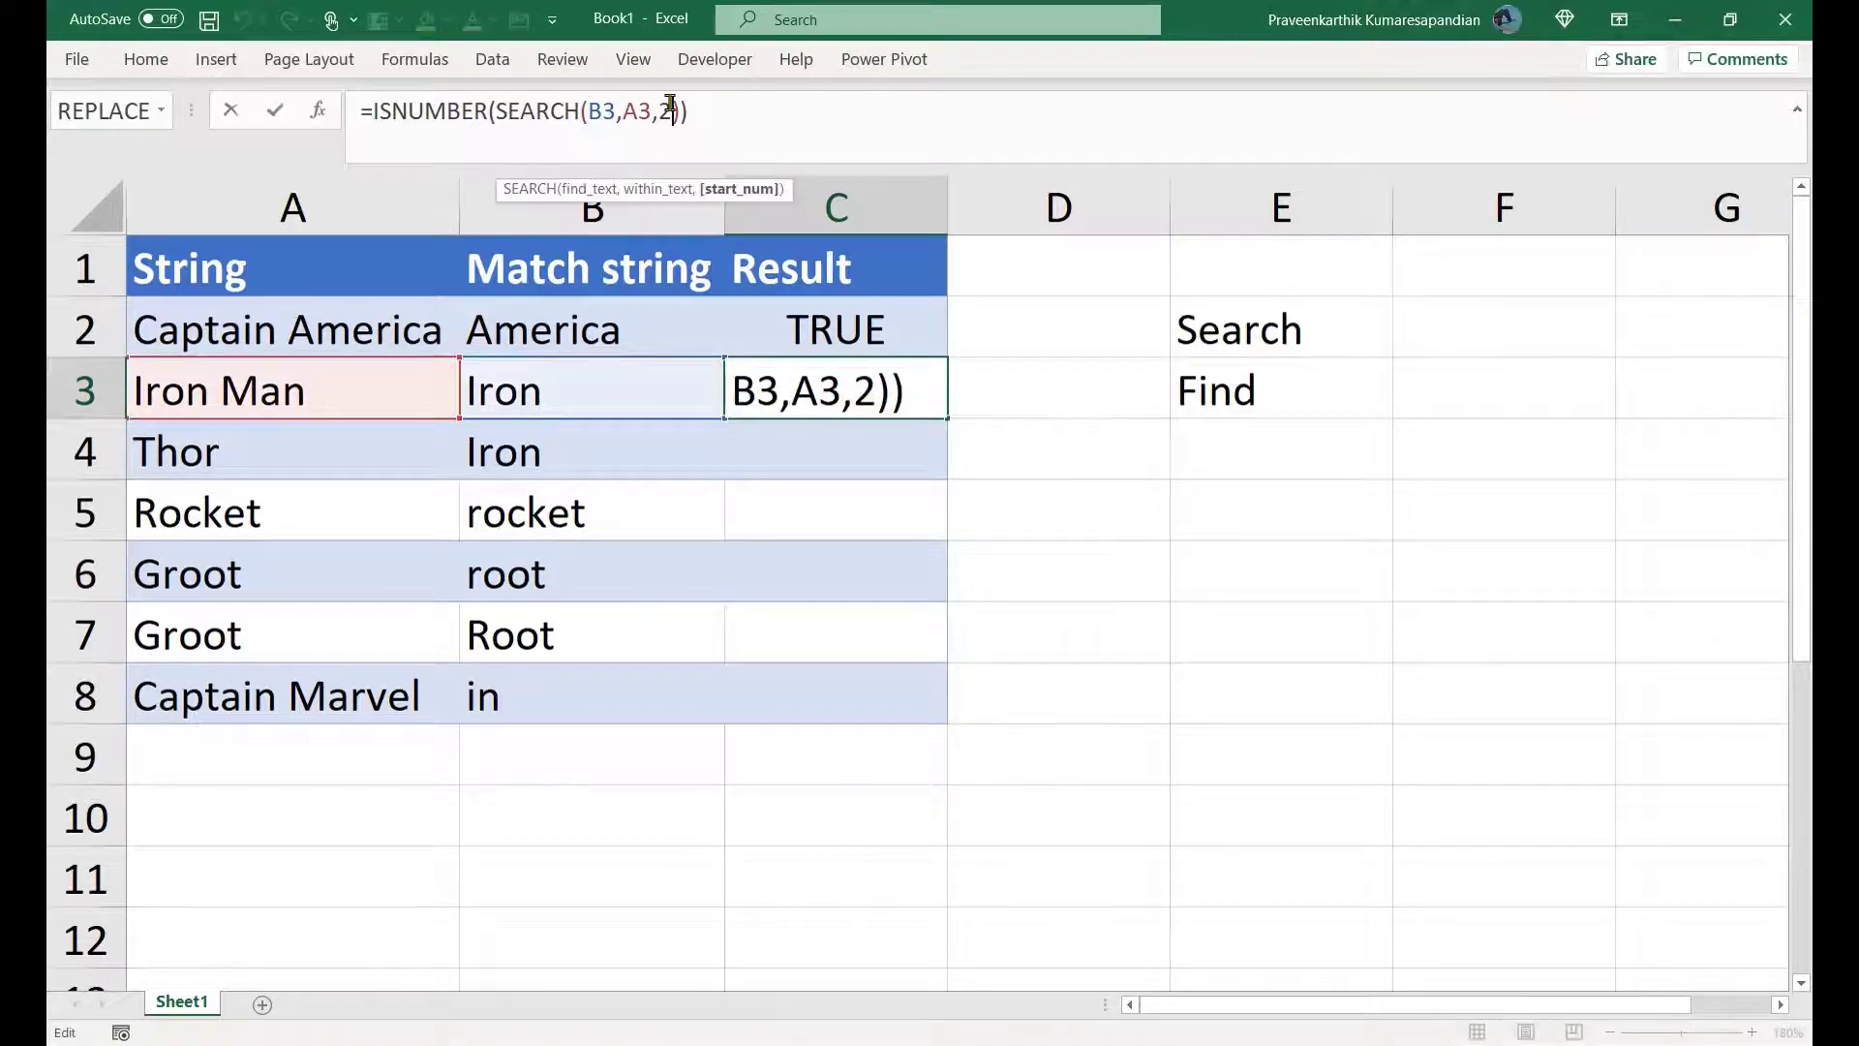
key(BackSpace)
key(BackSpace)
key(Return)
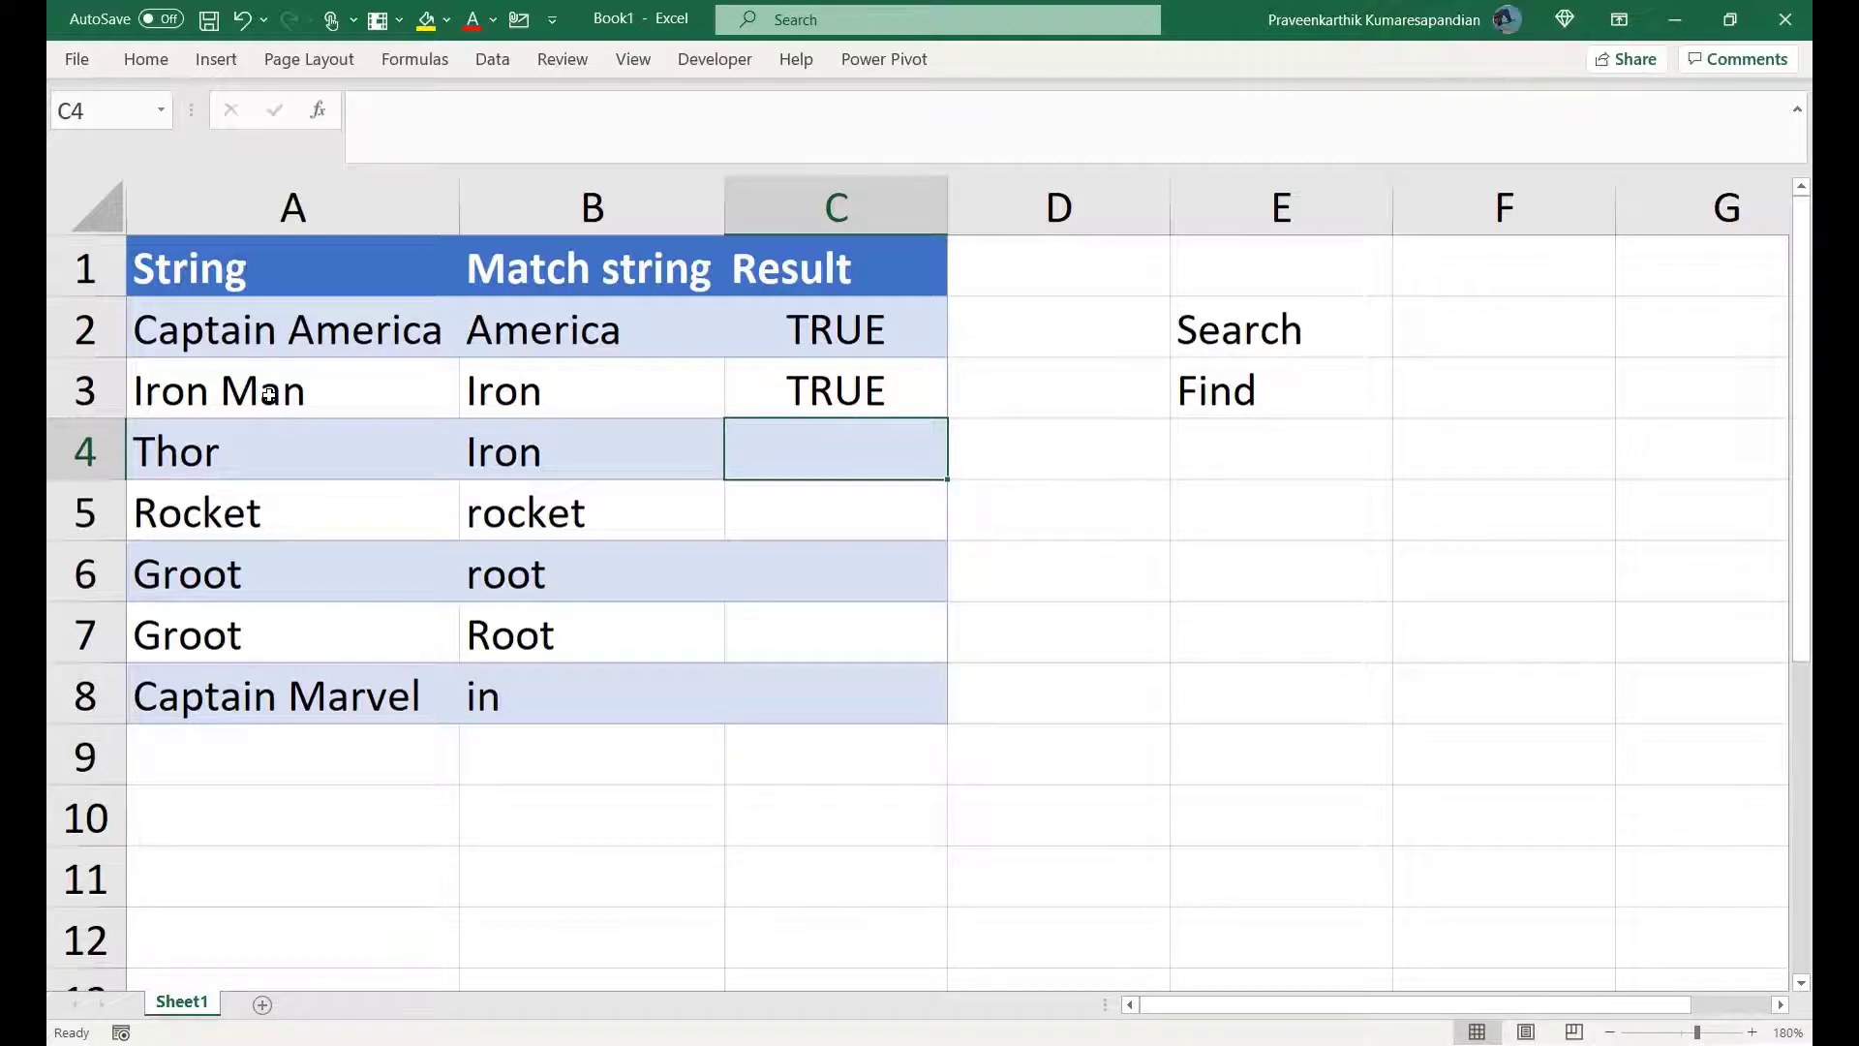
Step: Enter =ISNUMBER(SEARCH(B4,A4)) in C4, returning FALSE for Iron in Thor
click(796, 380)
click(832, 452)
text(=IS)
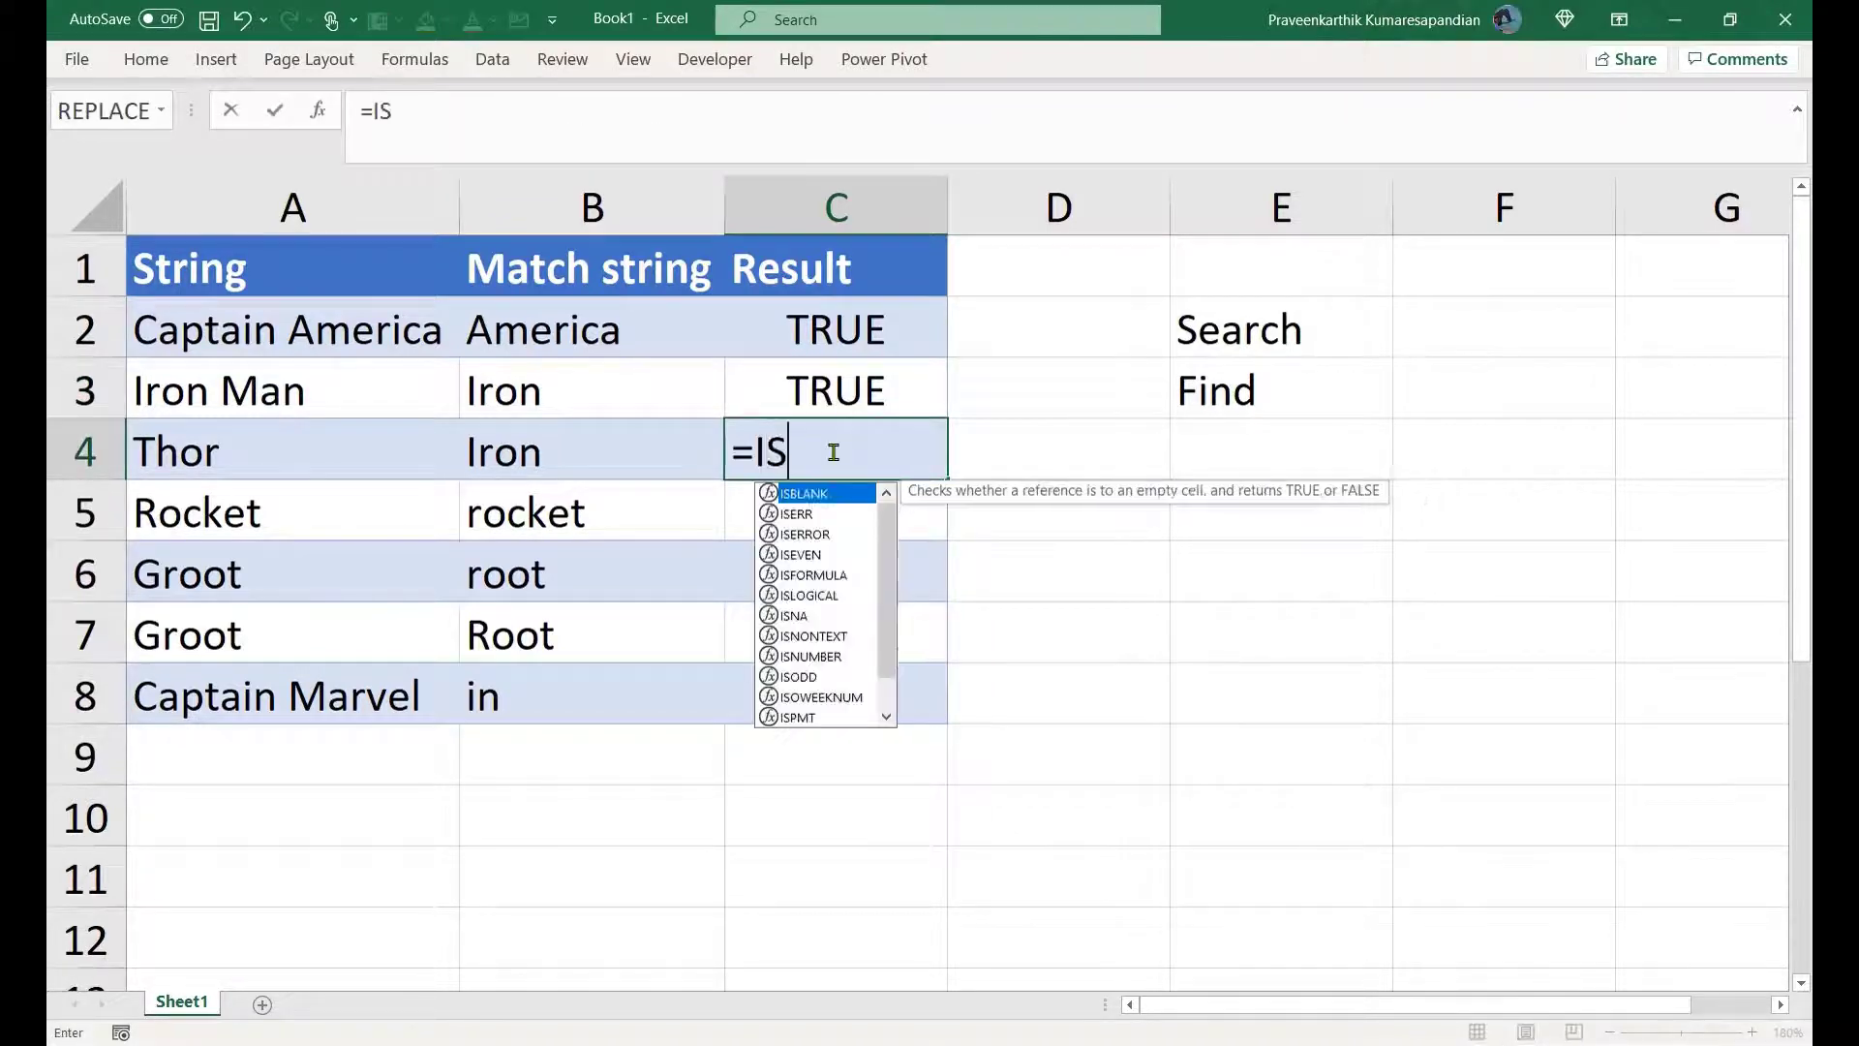
text(NU)
key(Tab)
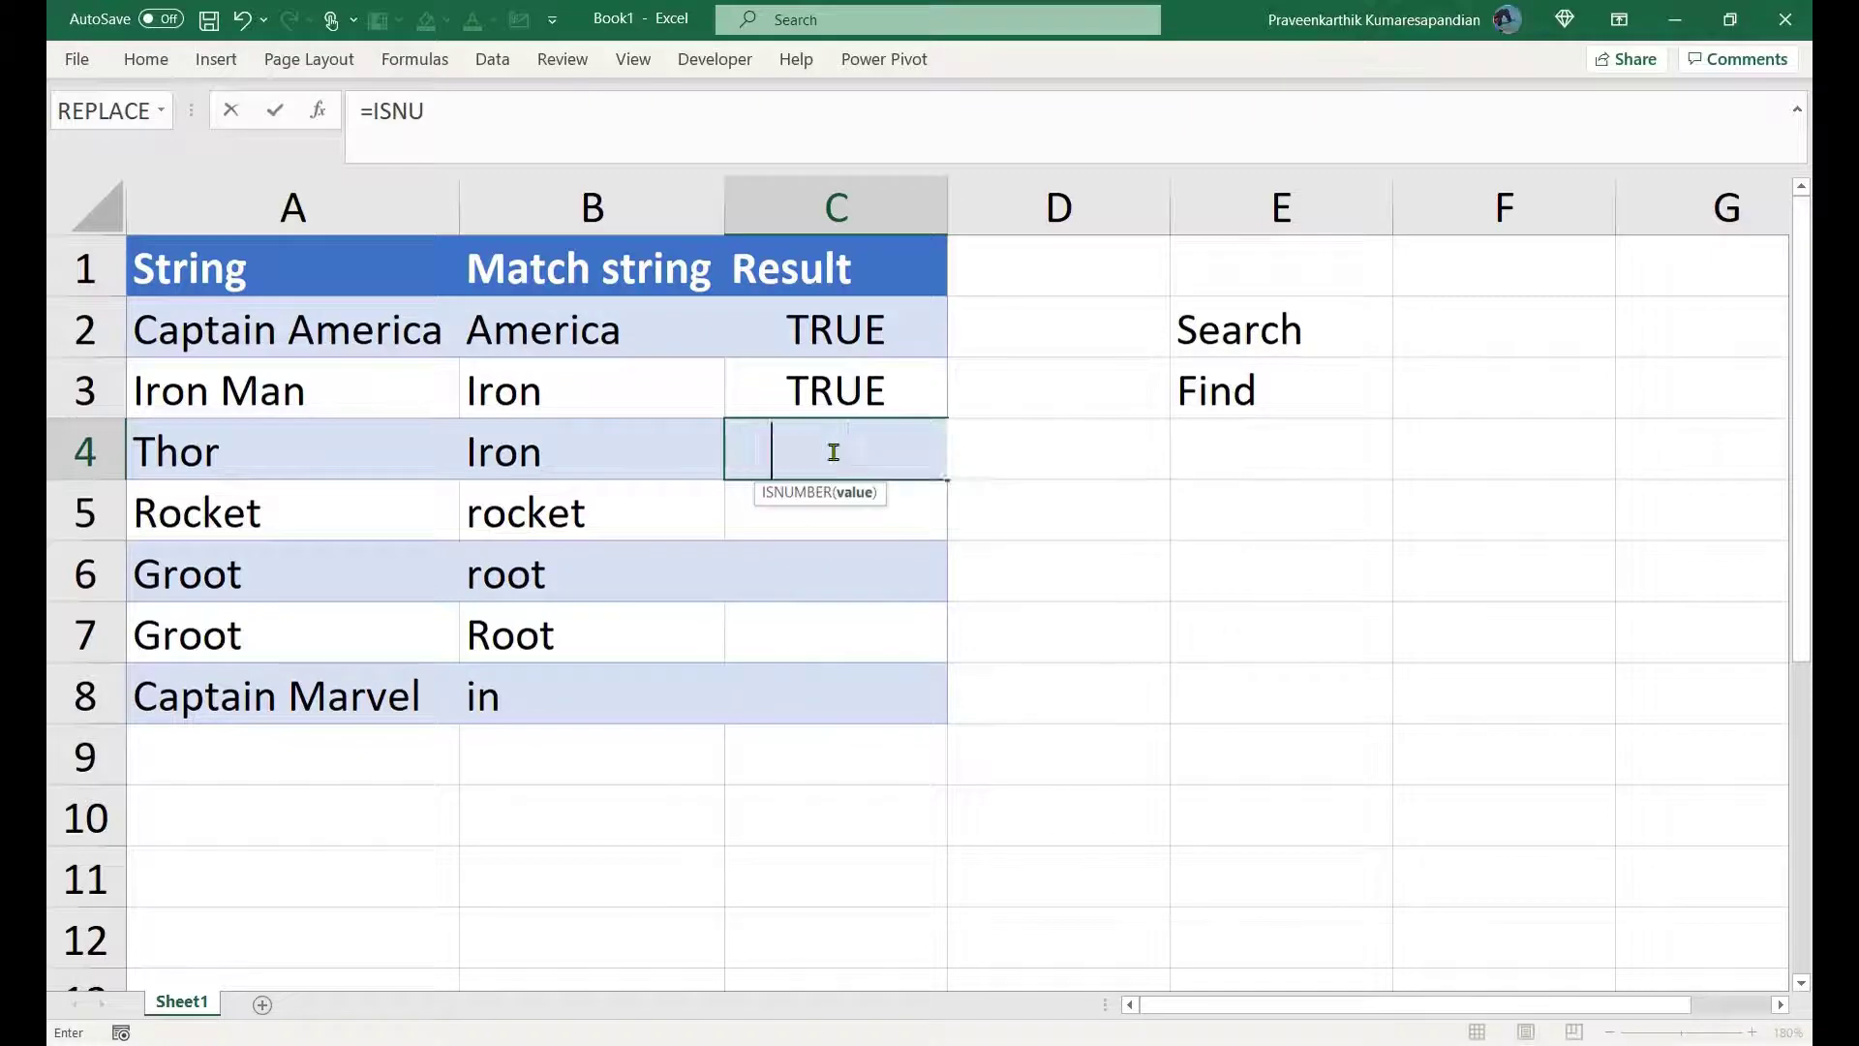
text(SE)
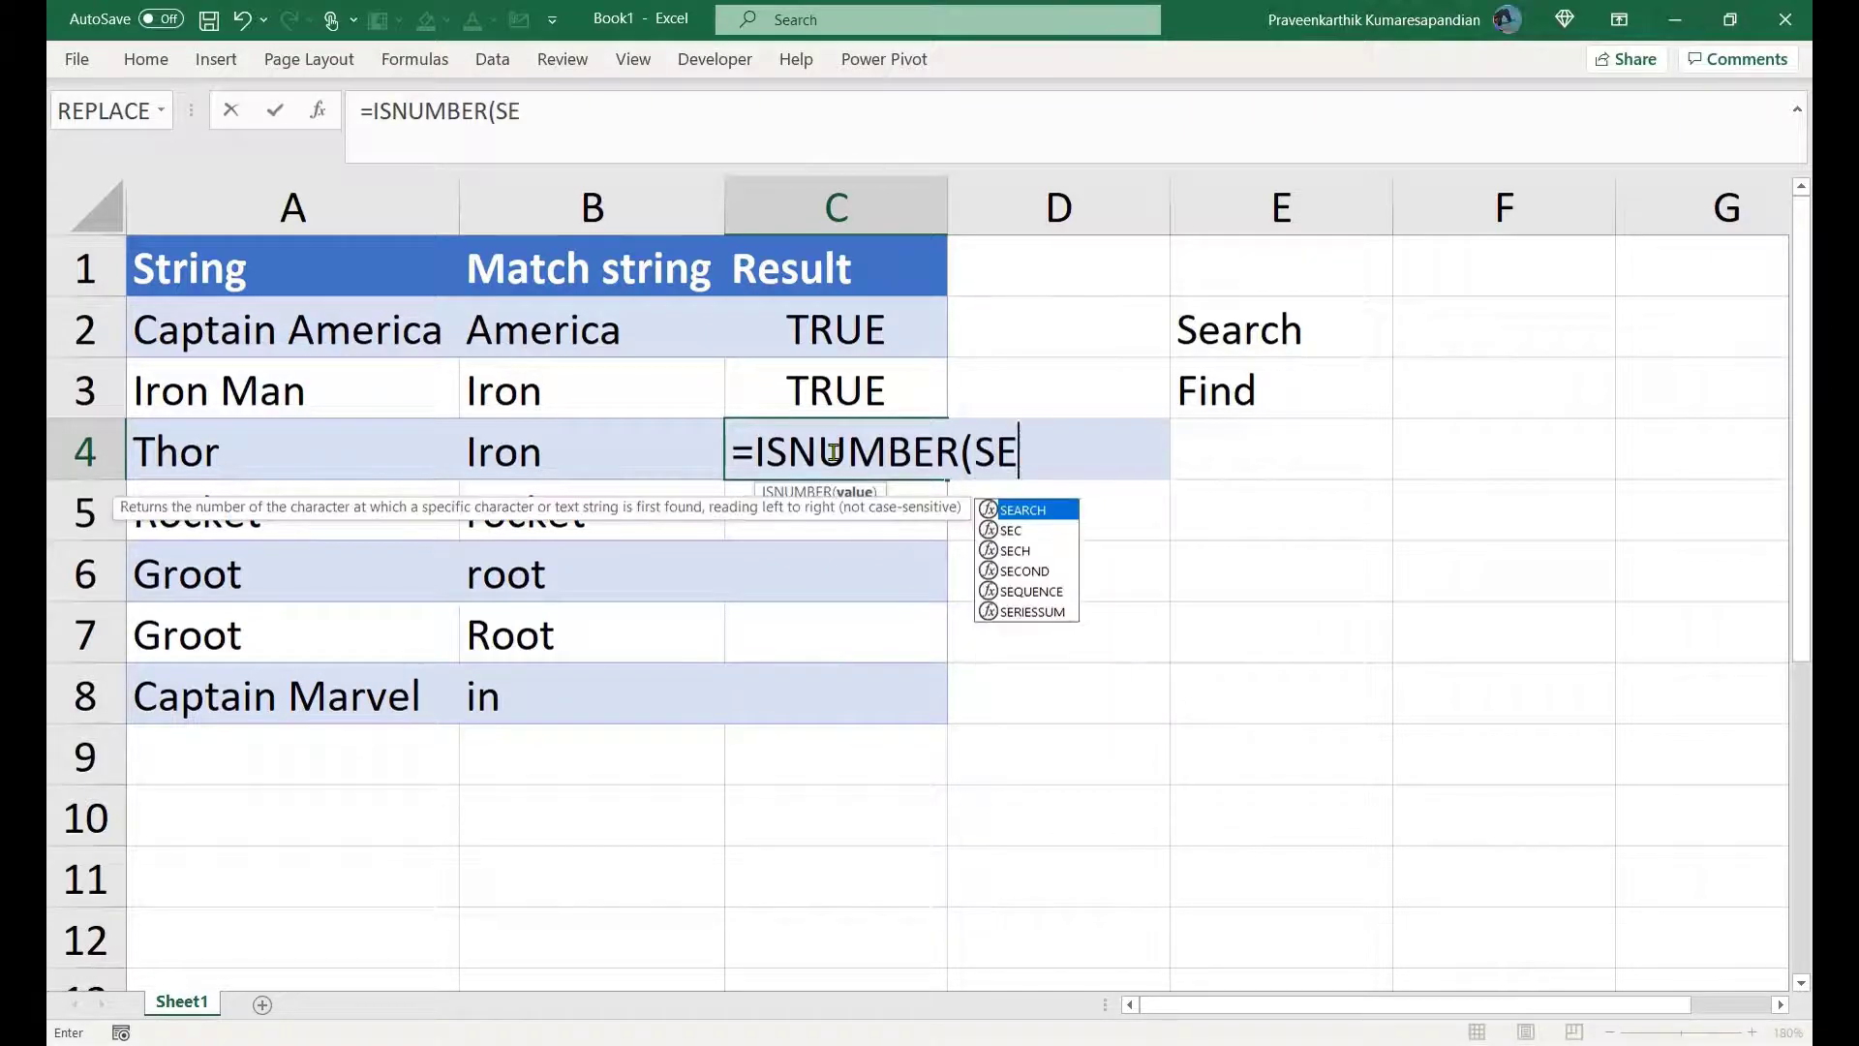
text(A)
key(Tab)
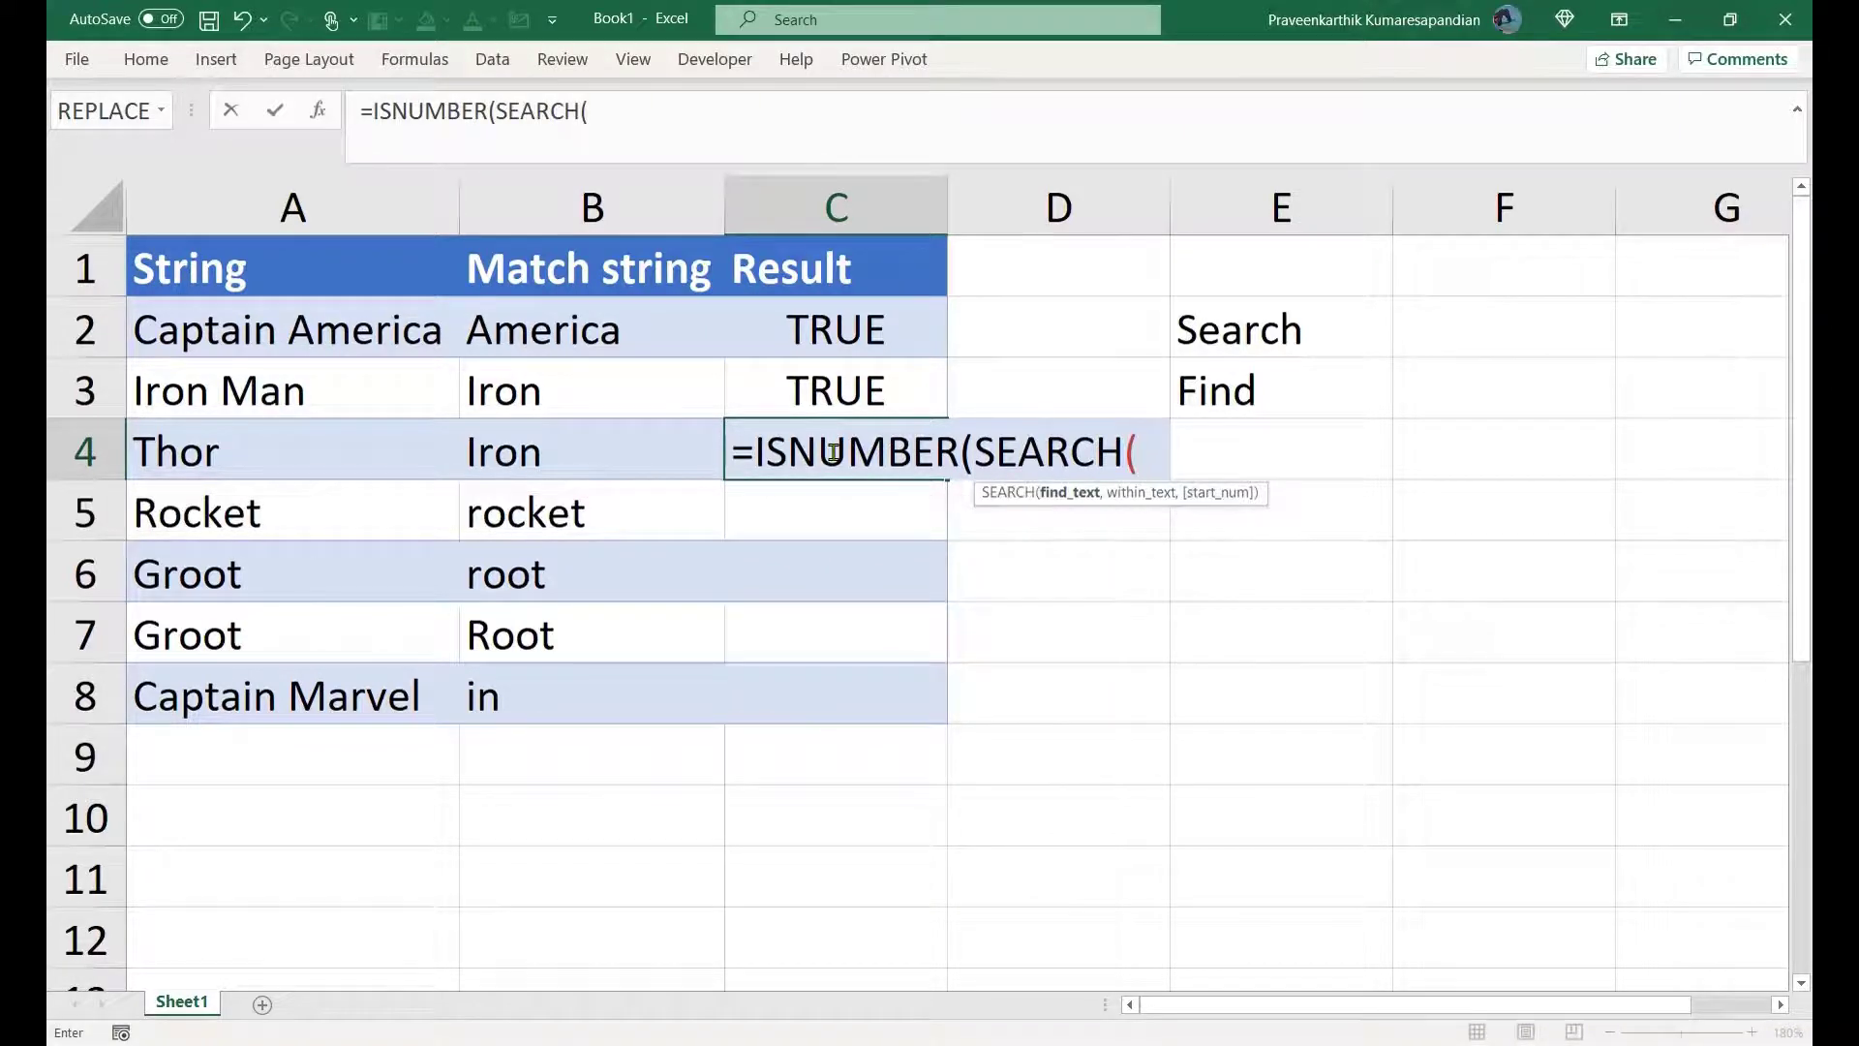
click(535, 465)
text(,)
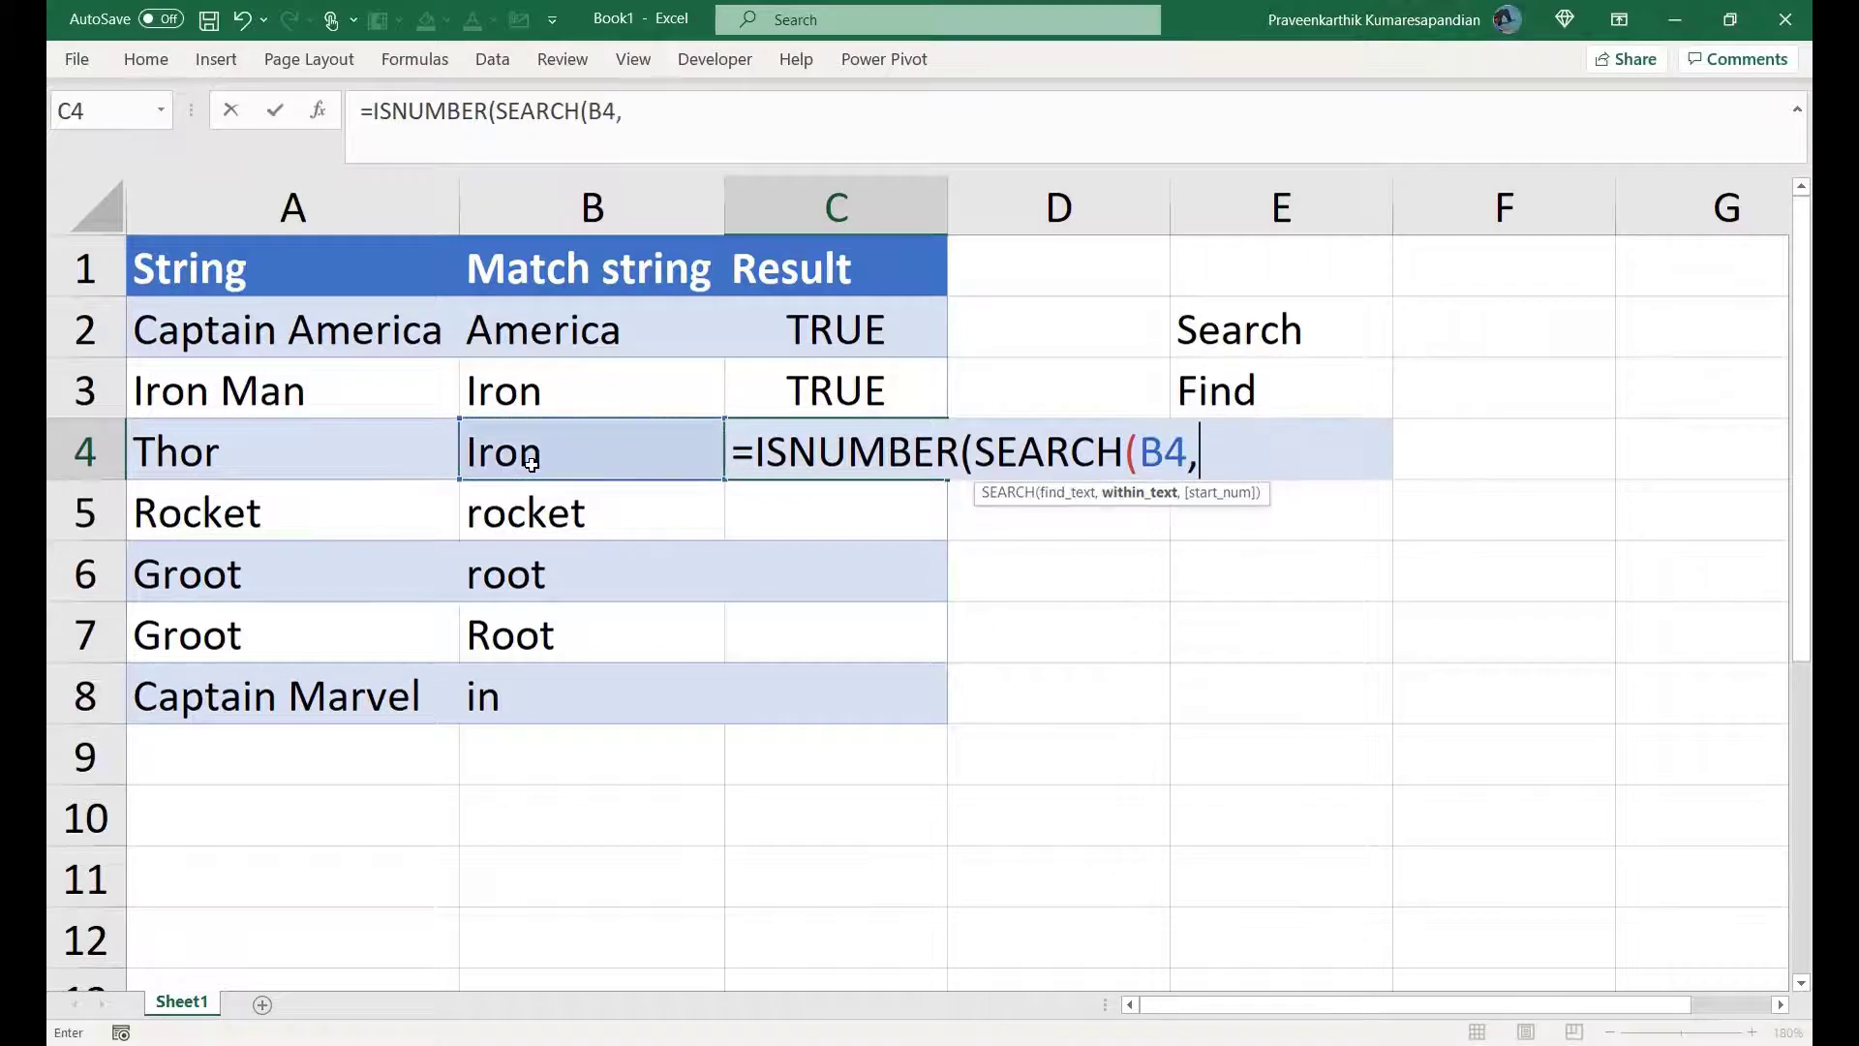
click(301, 441)
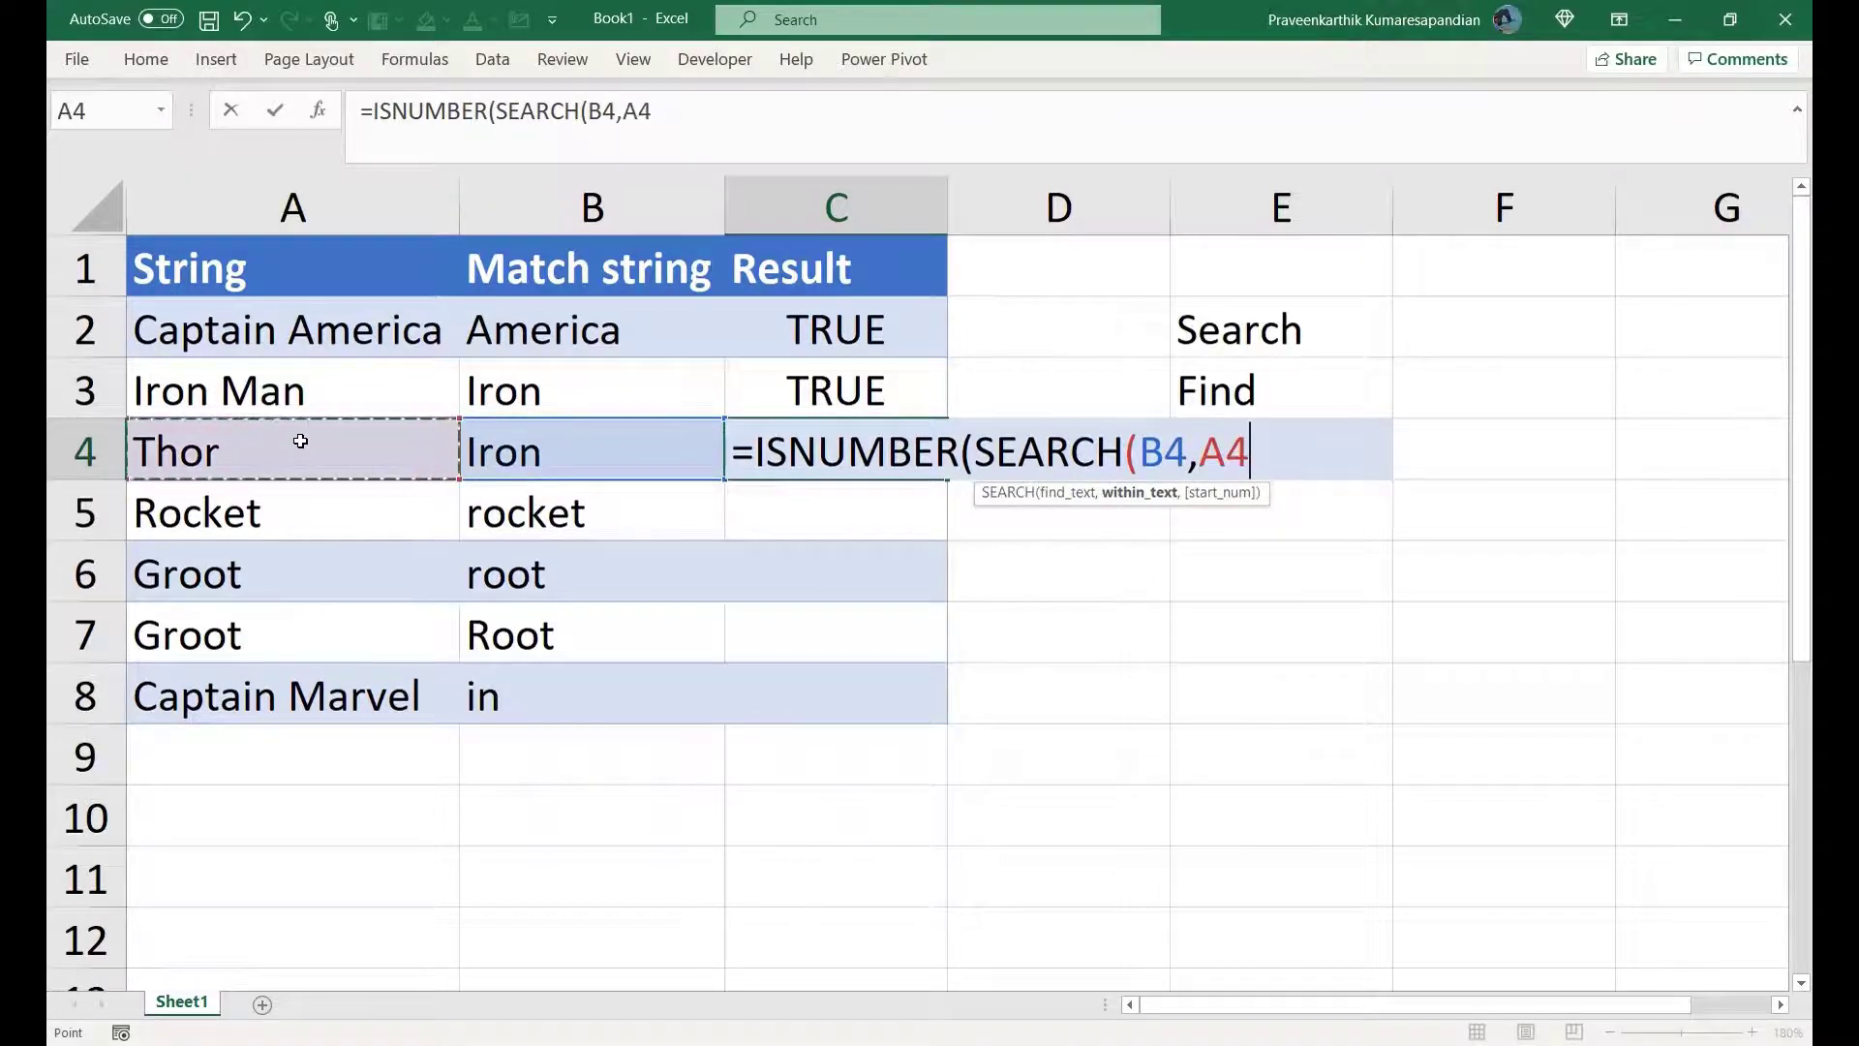
text())
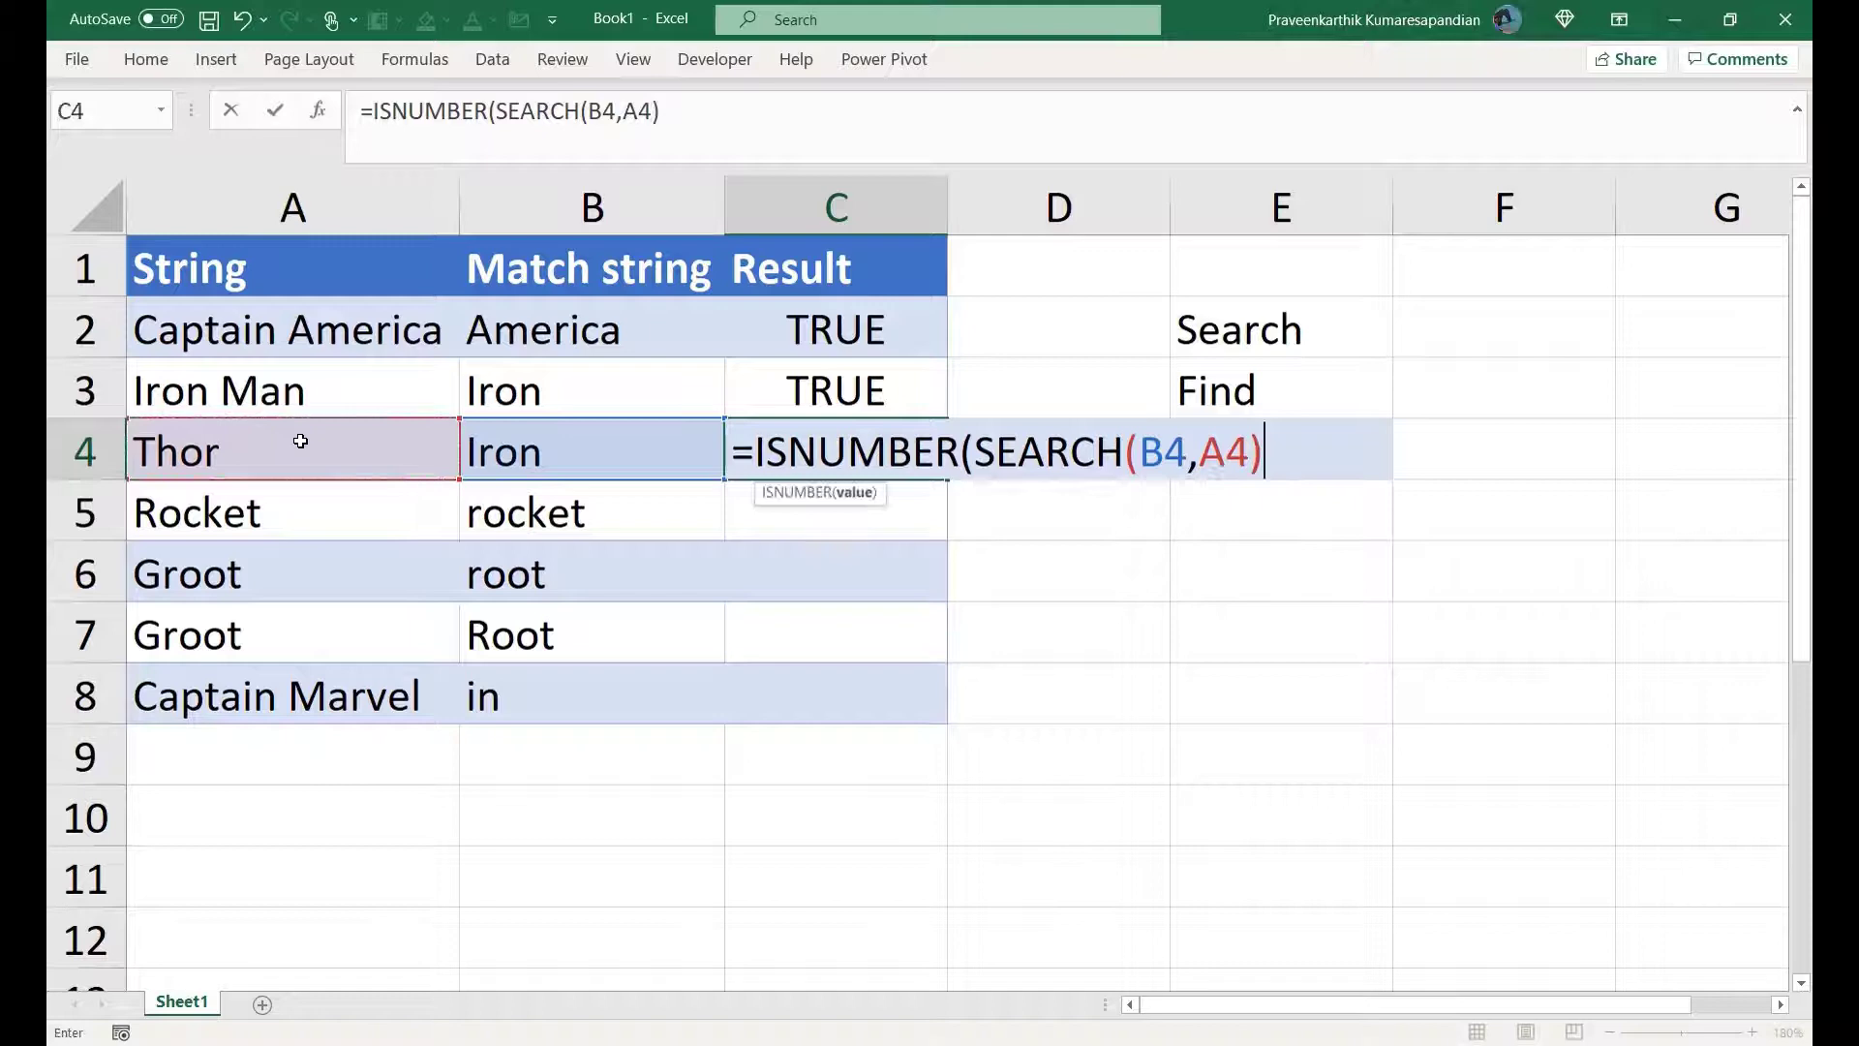
key(Return)
key(Return)
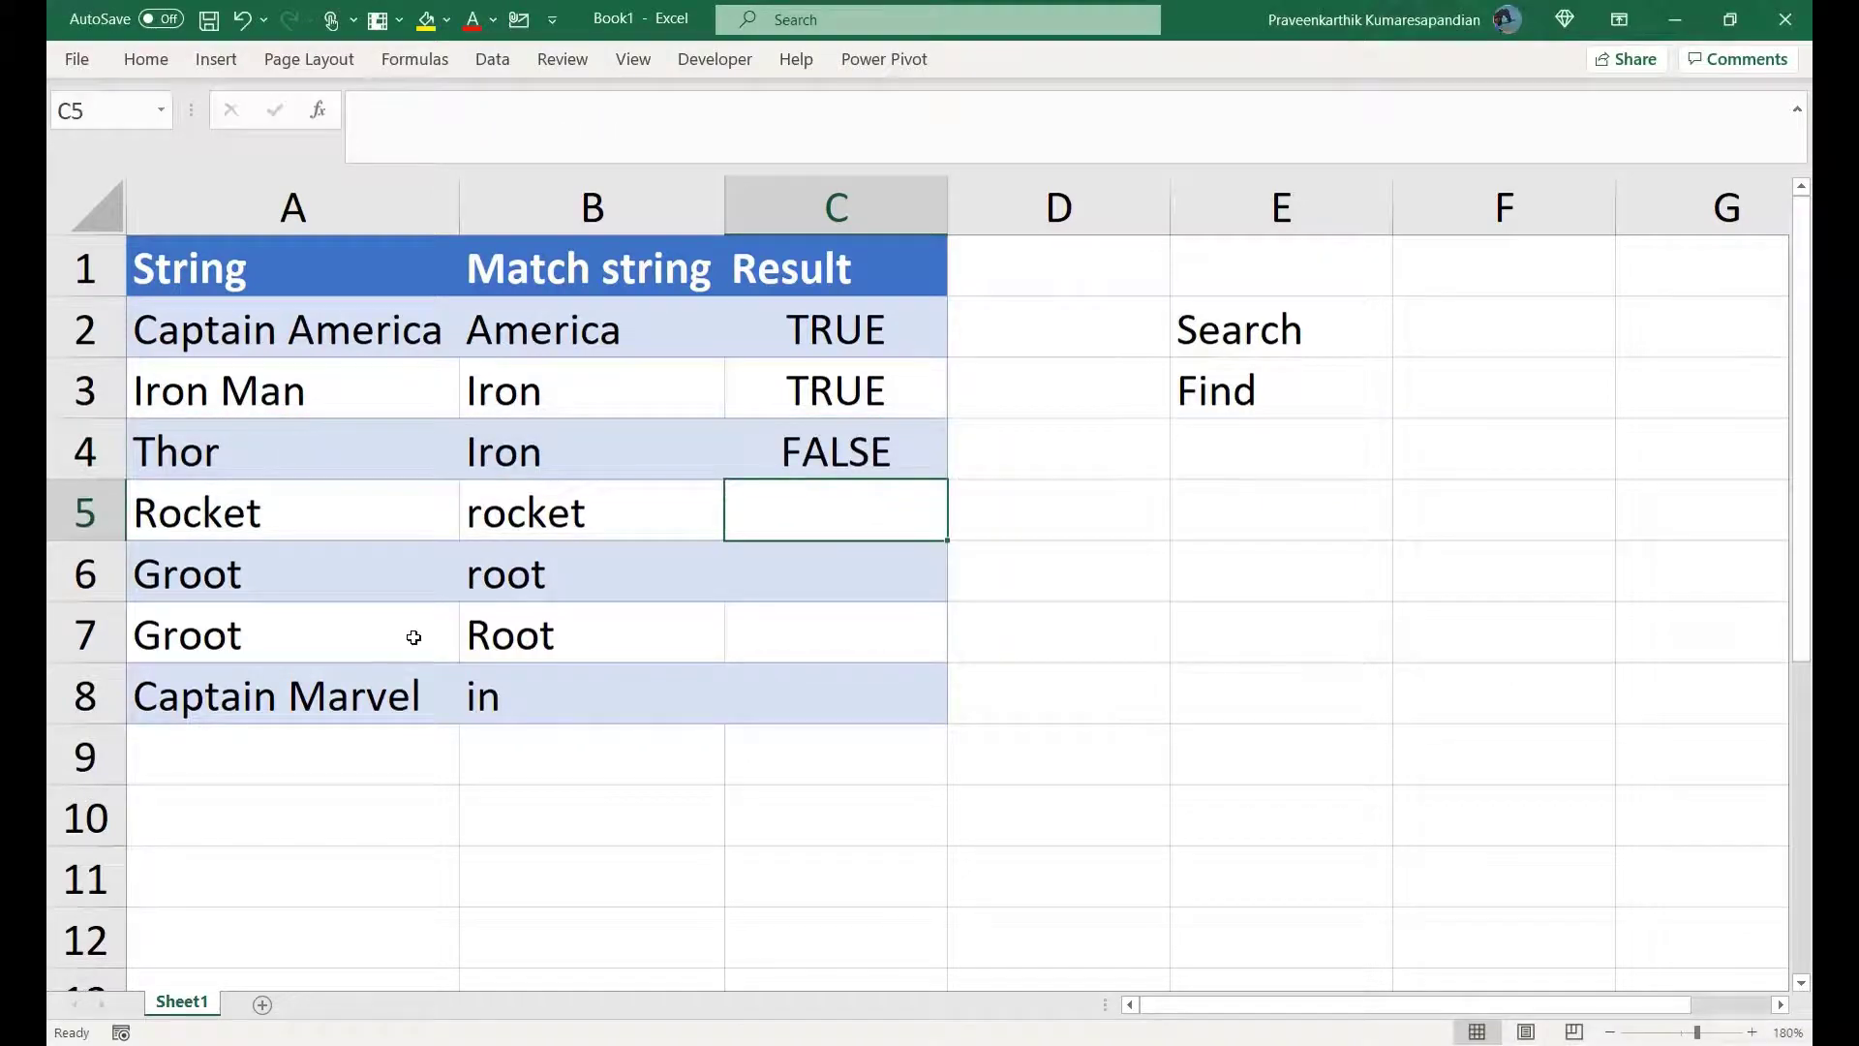
click(822, 452)
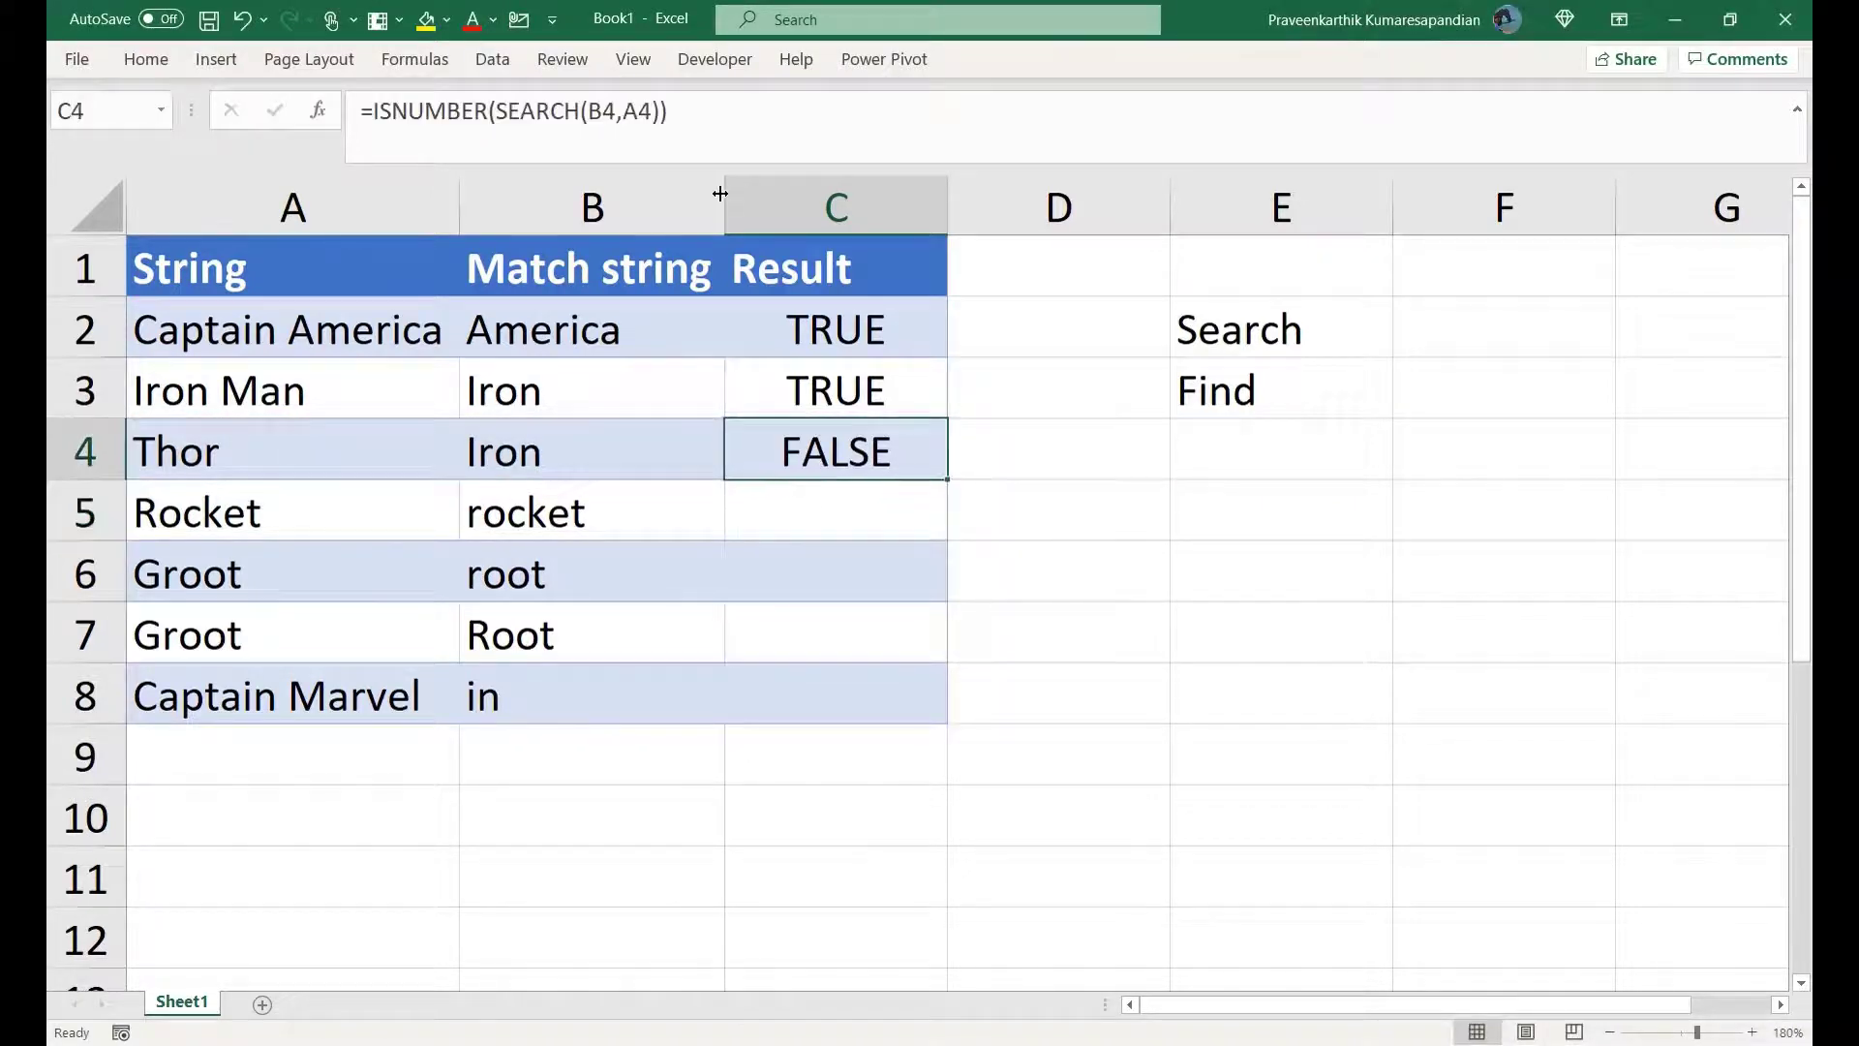
click(715, 113)
key(Return)
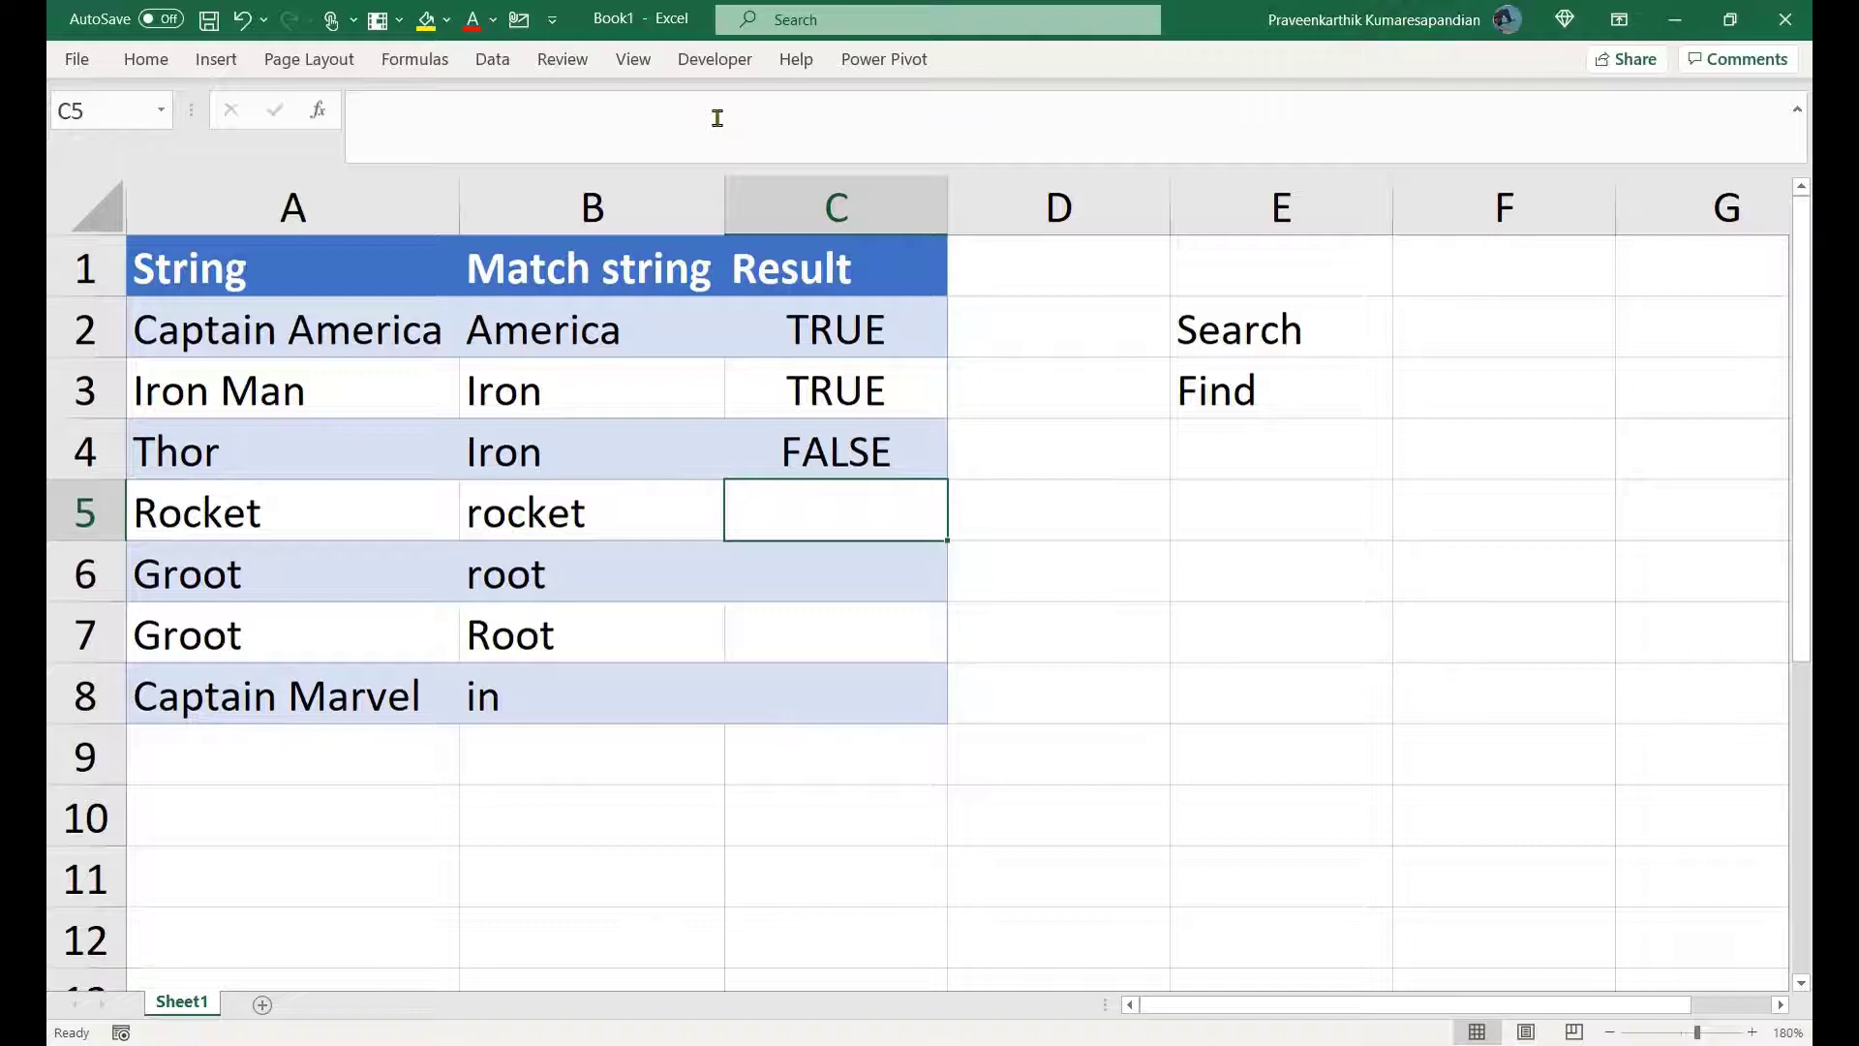
click(401, 530)
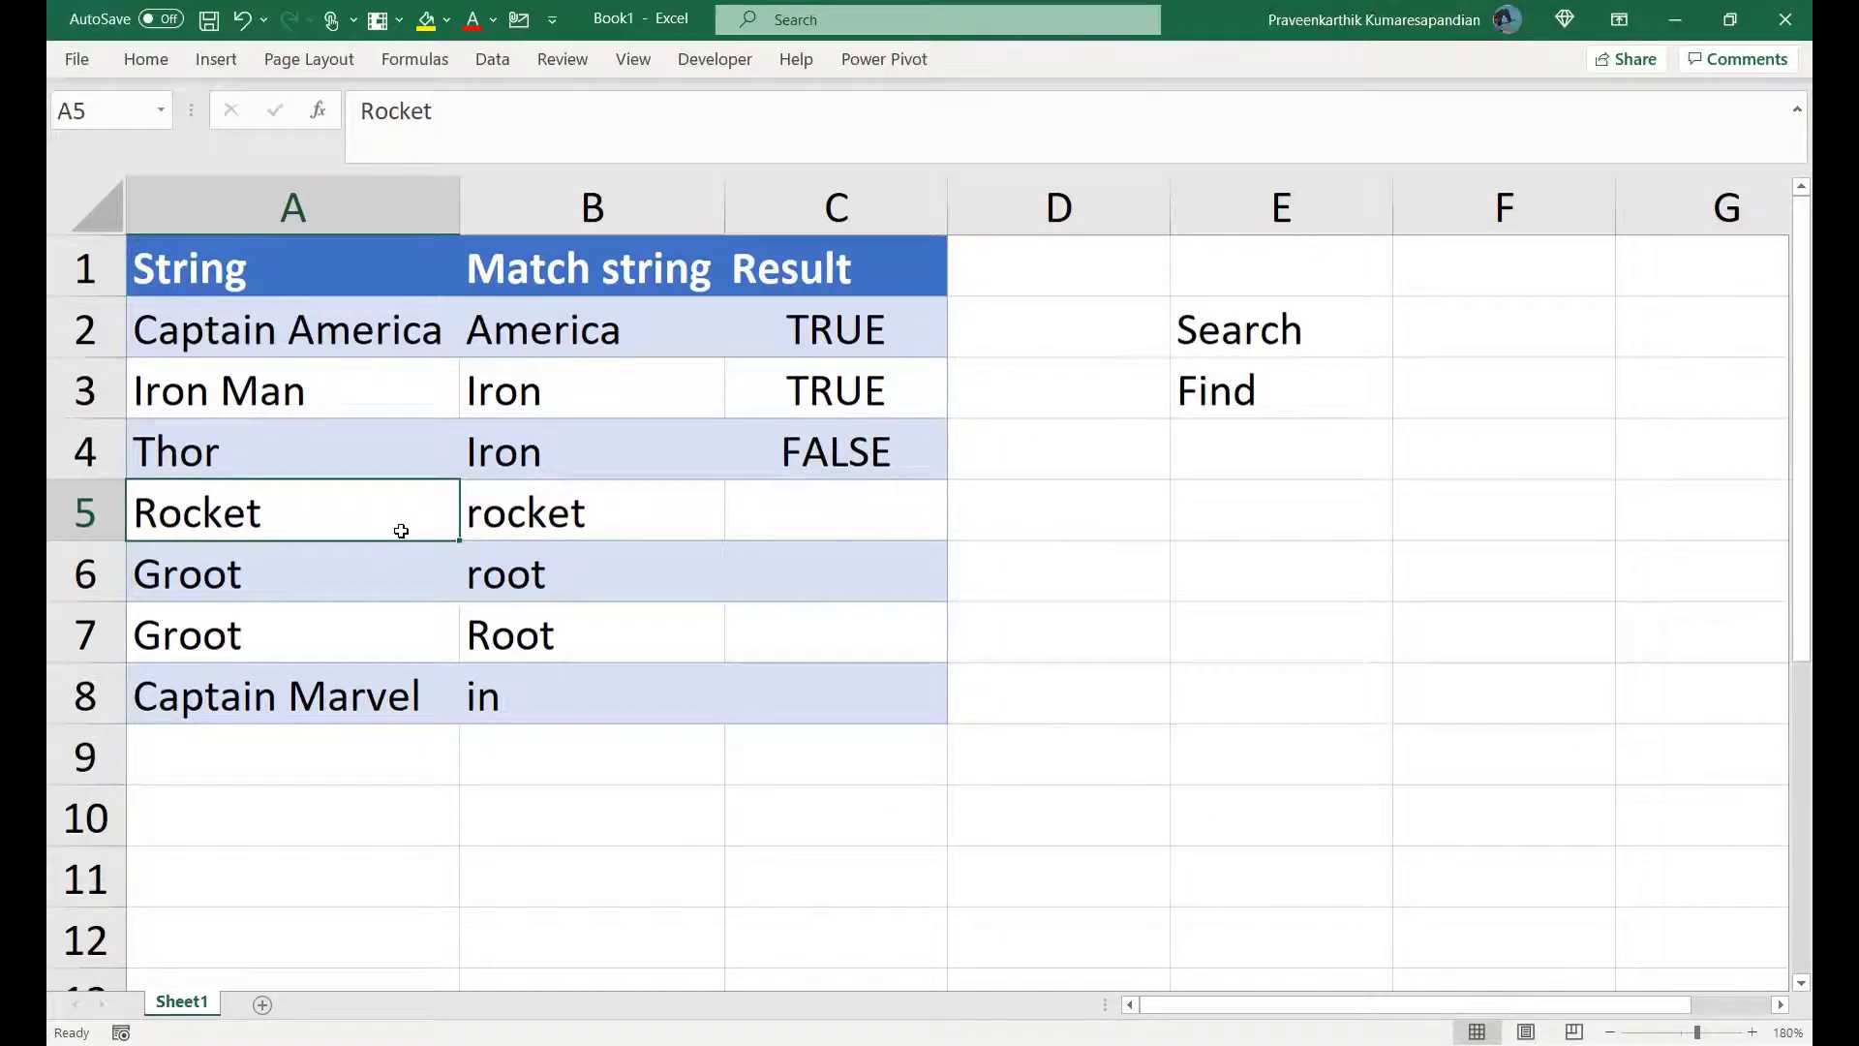
click(593, 523)
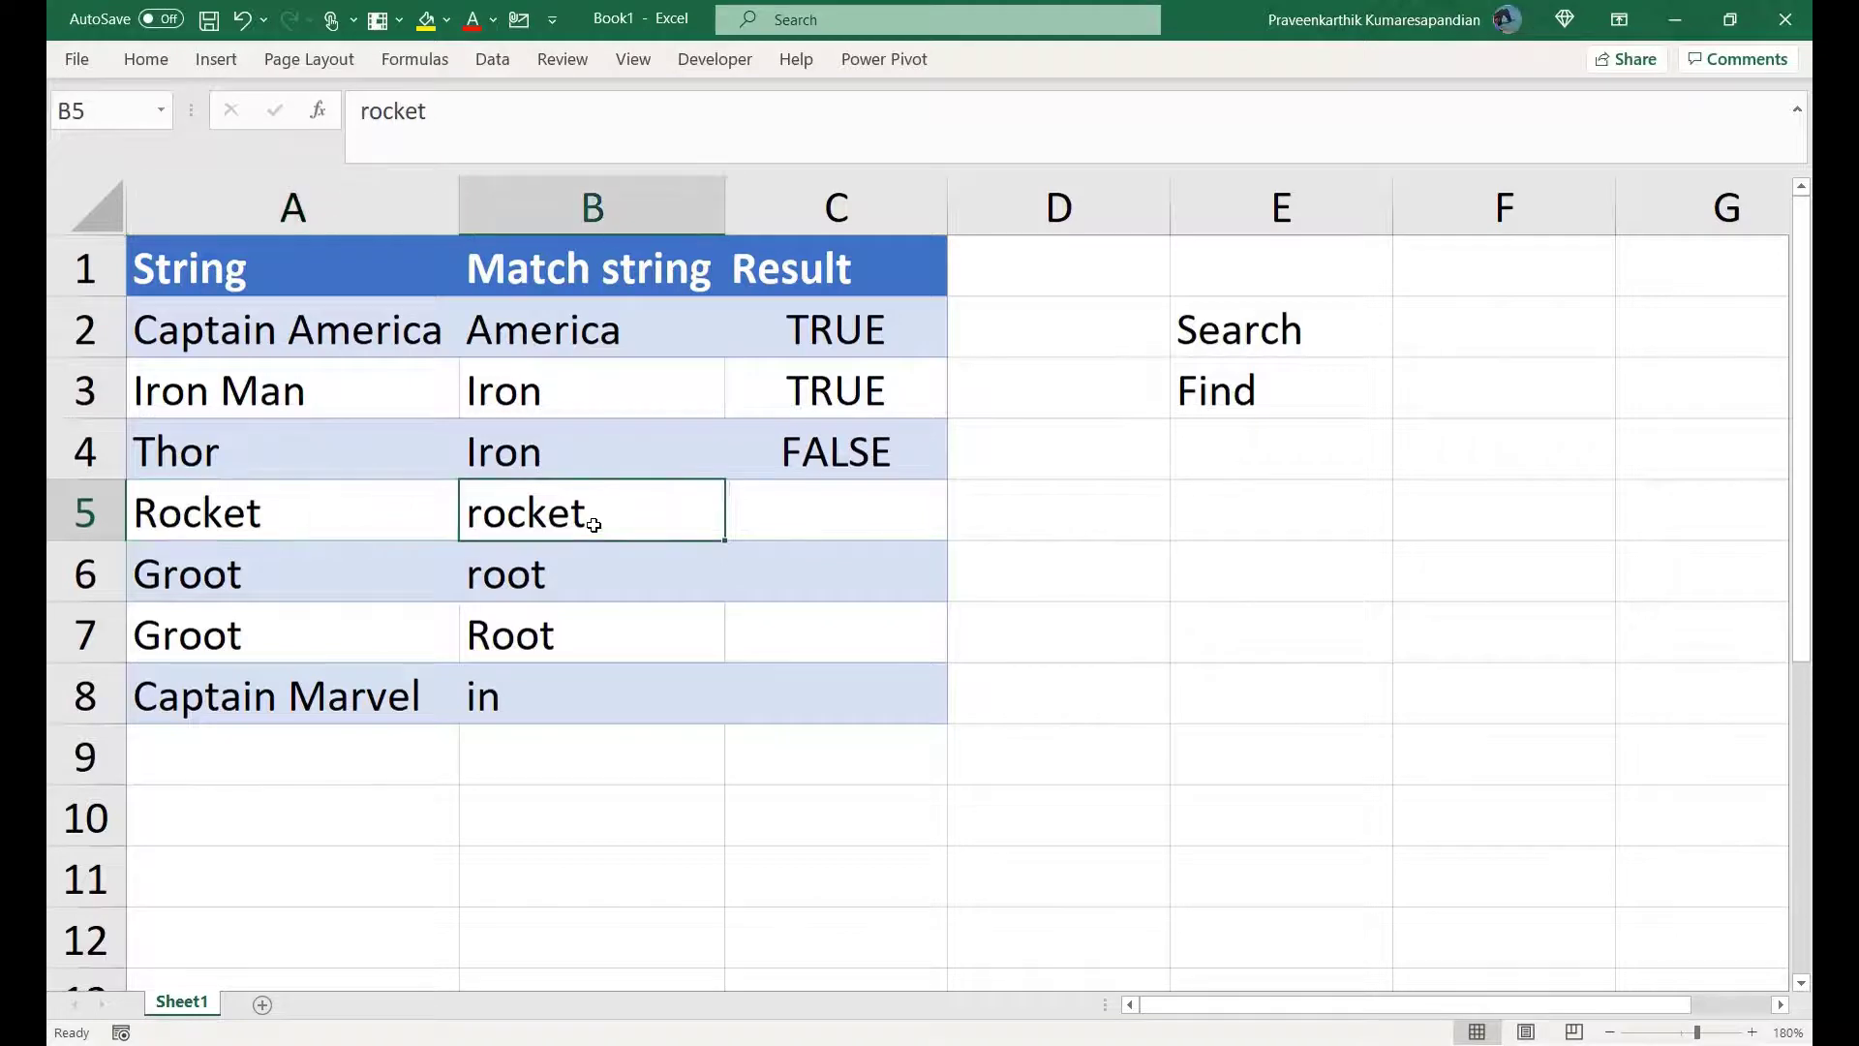
double_click(483, 518)
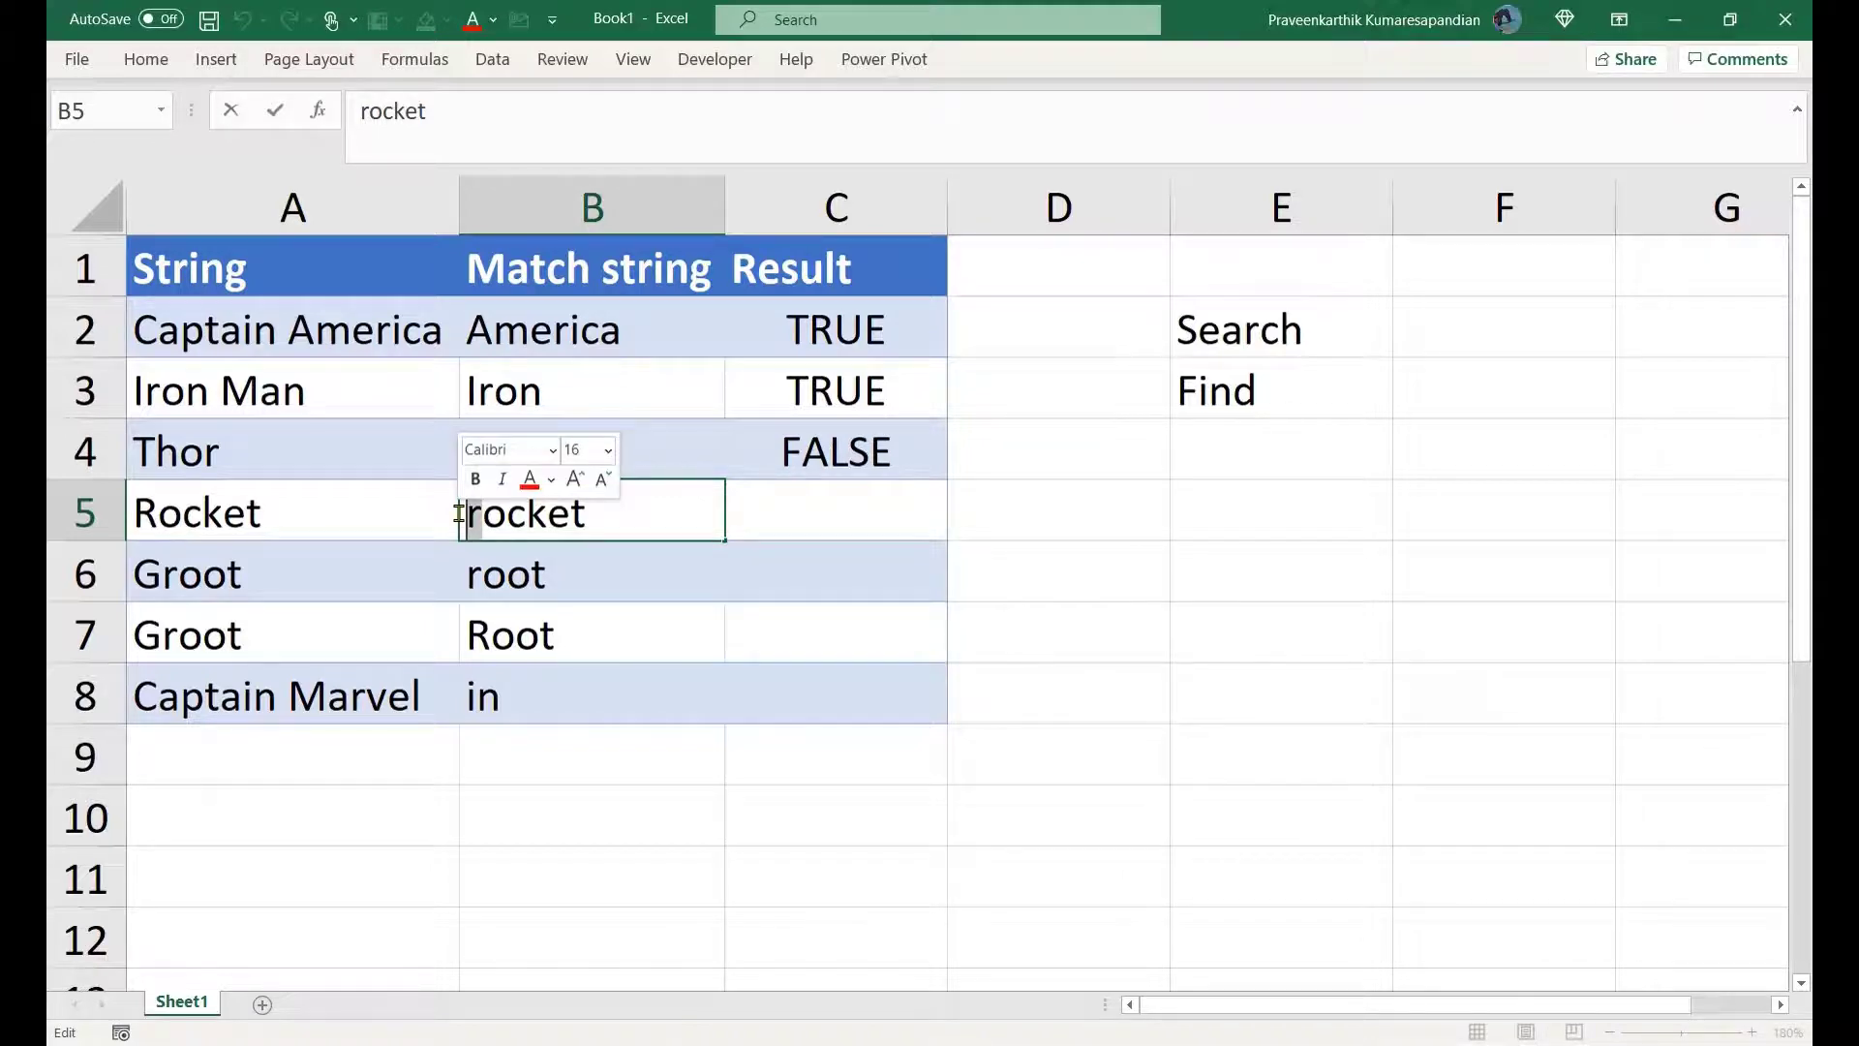
key(Tab)
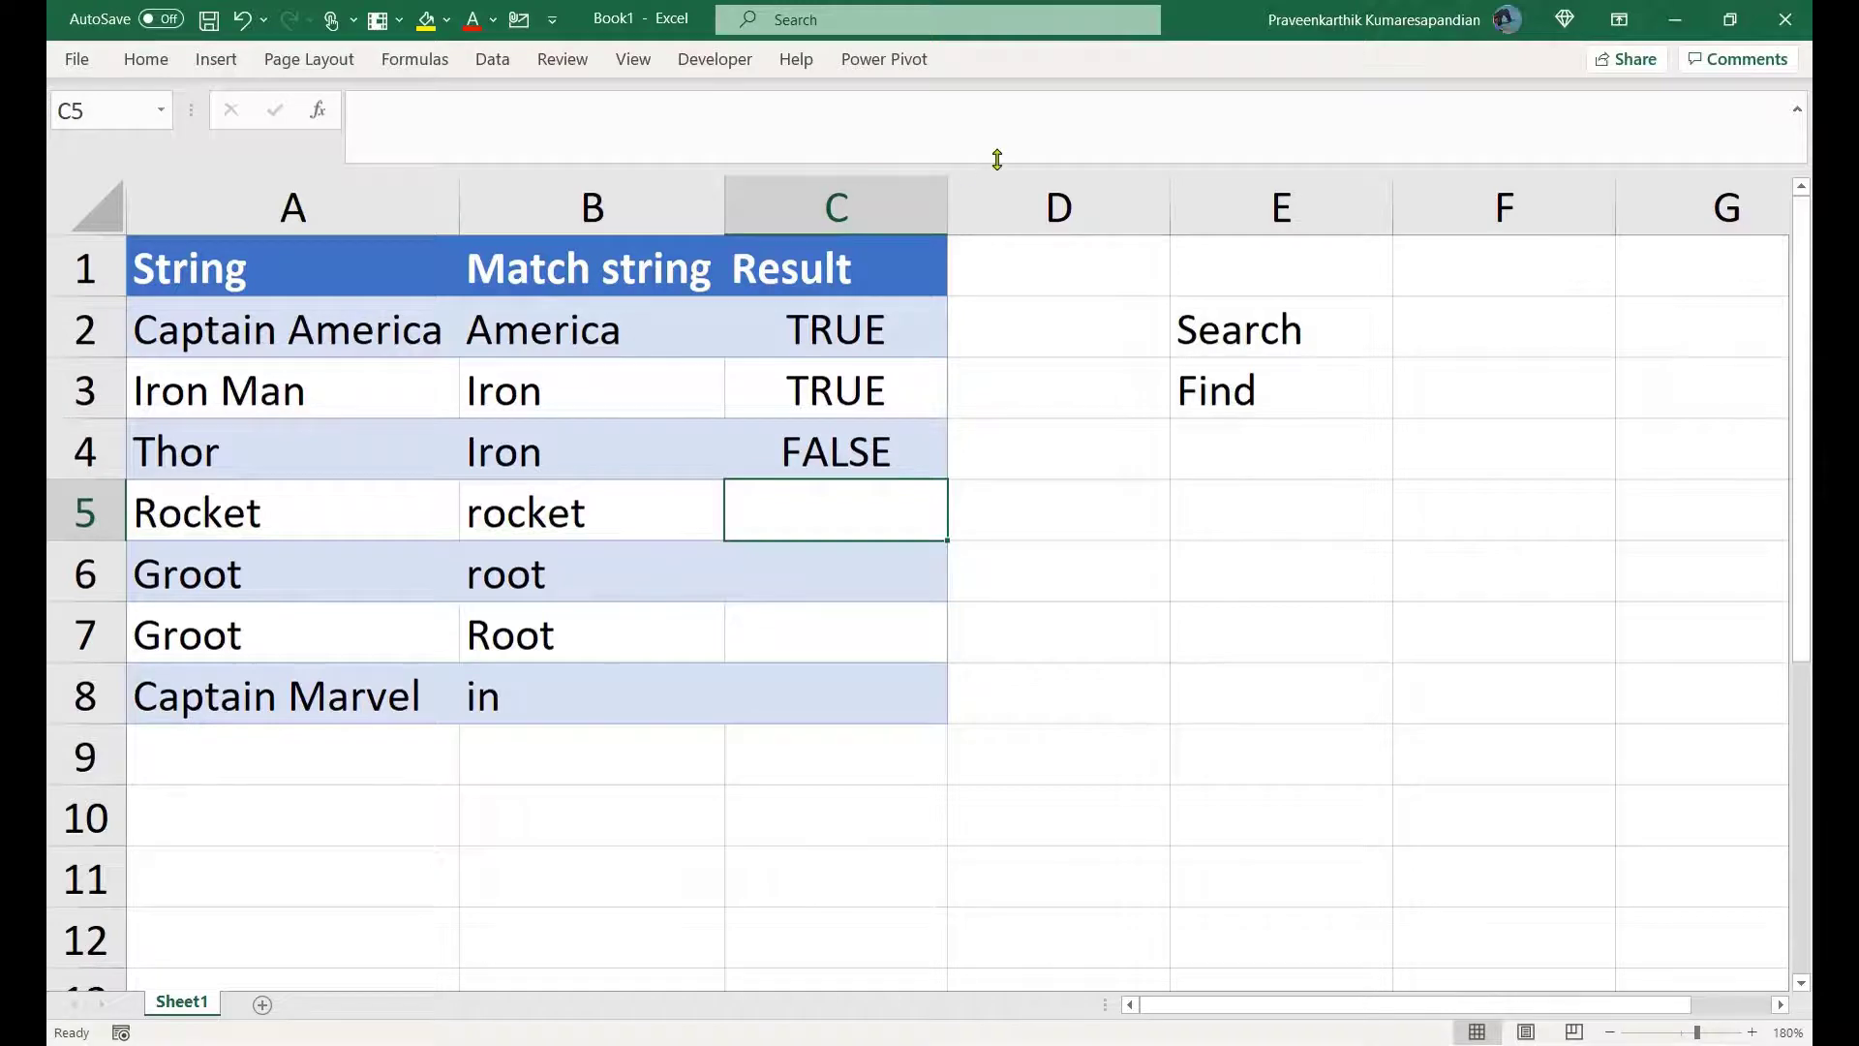
key(F2)
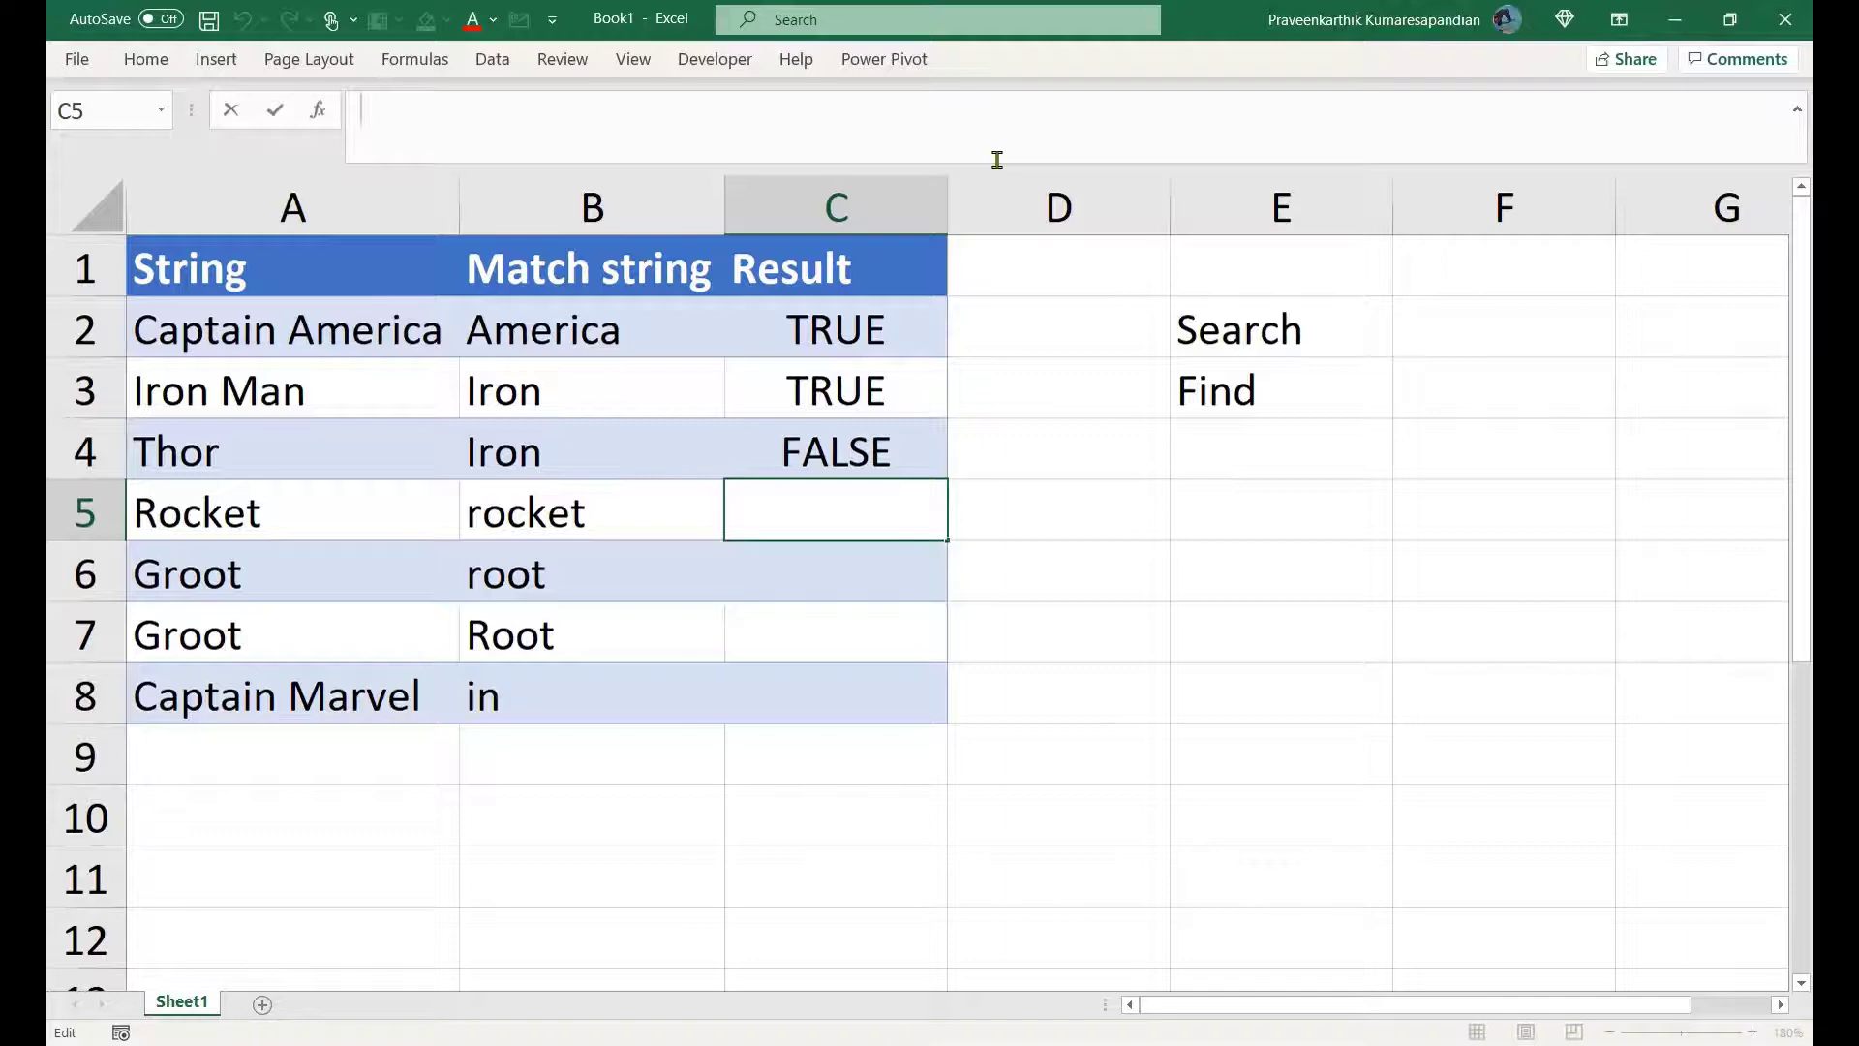
text(=F)
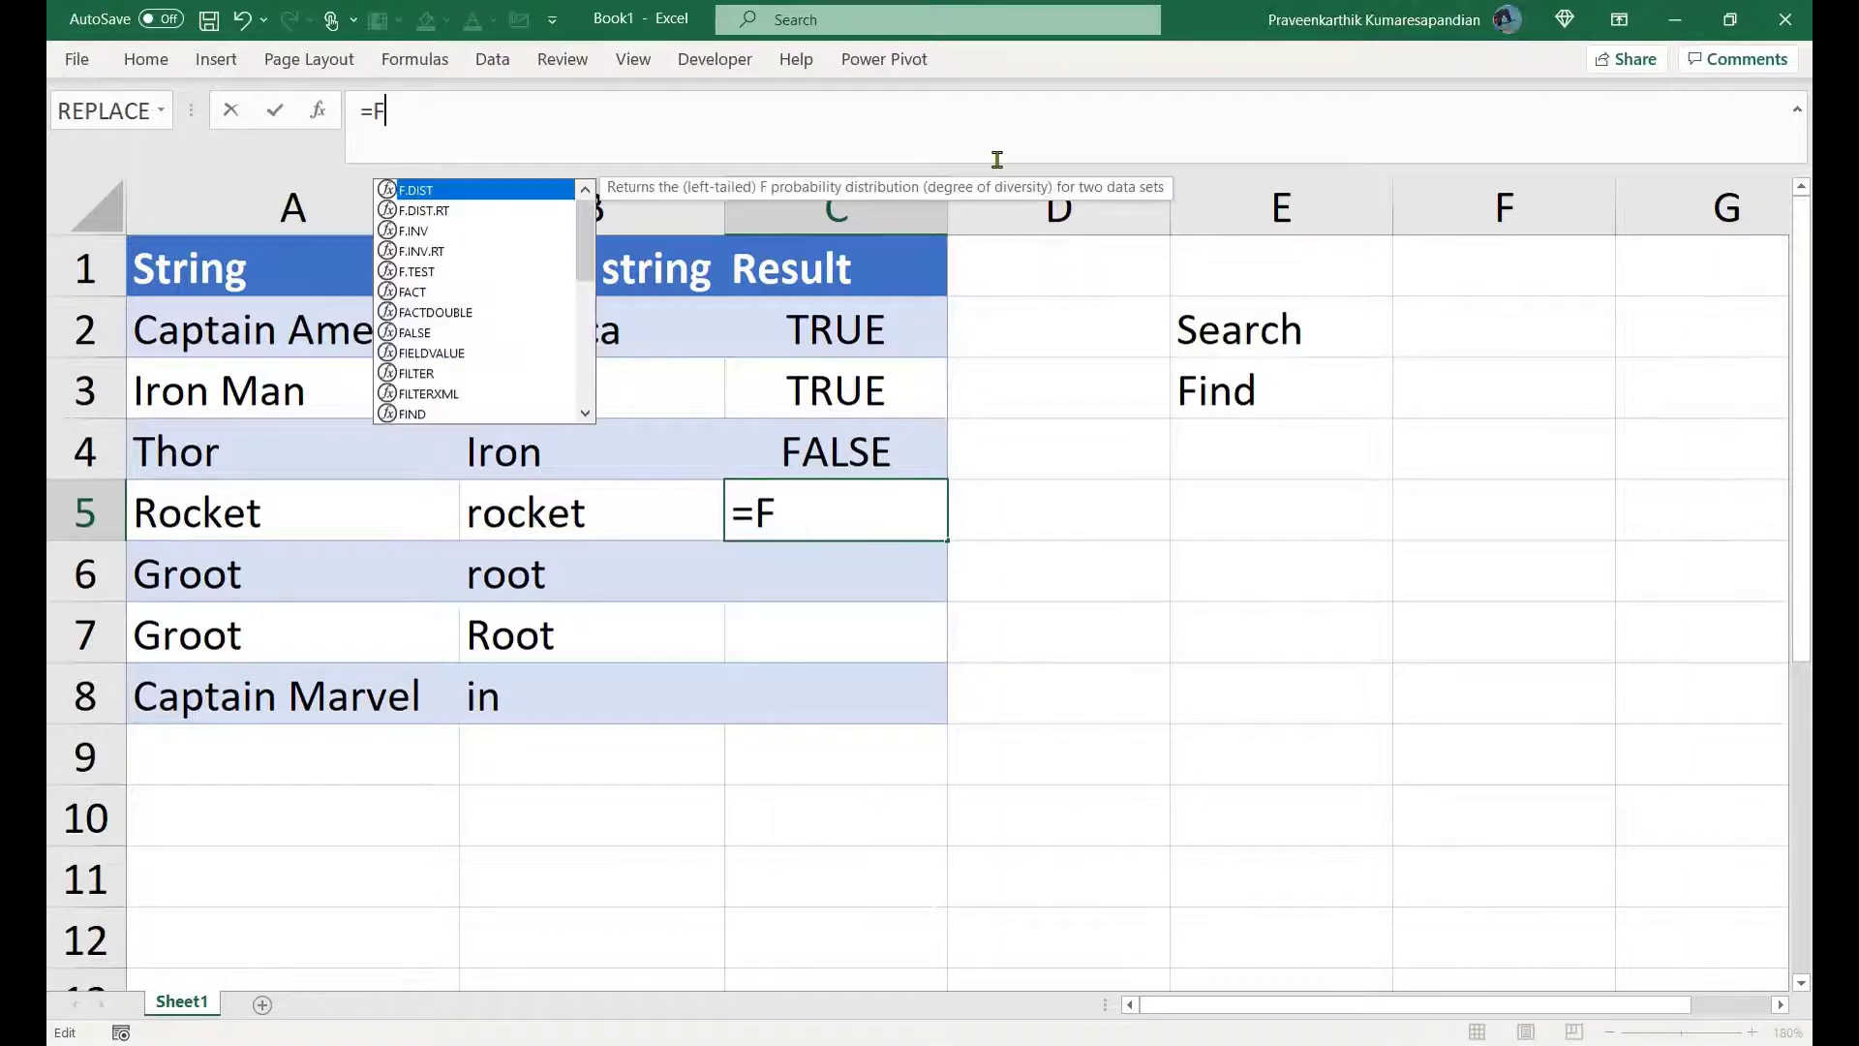
text(IN)
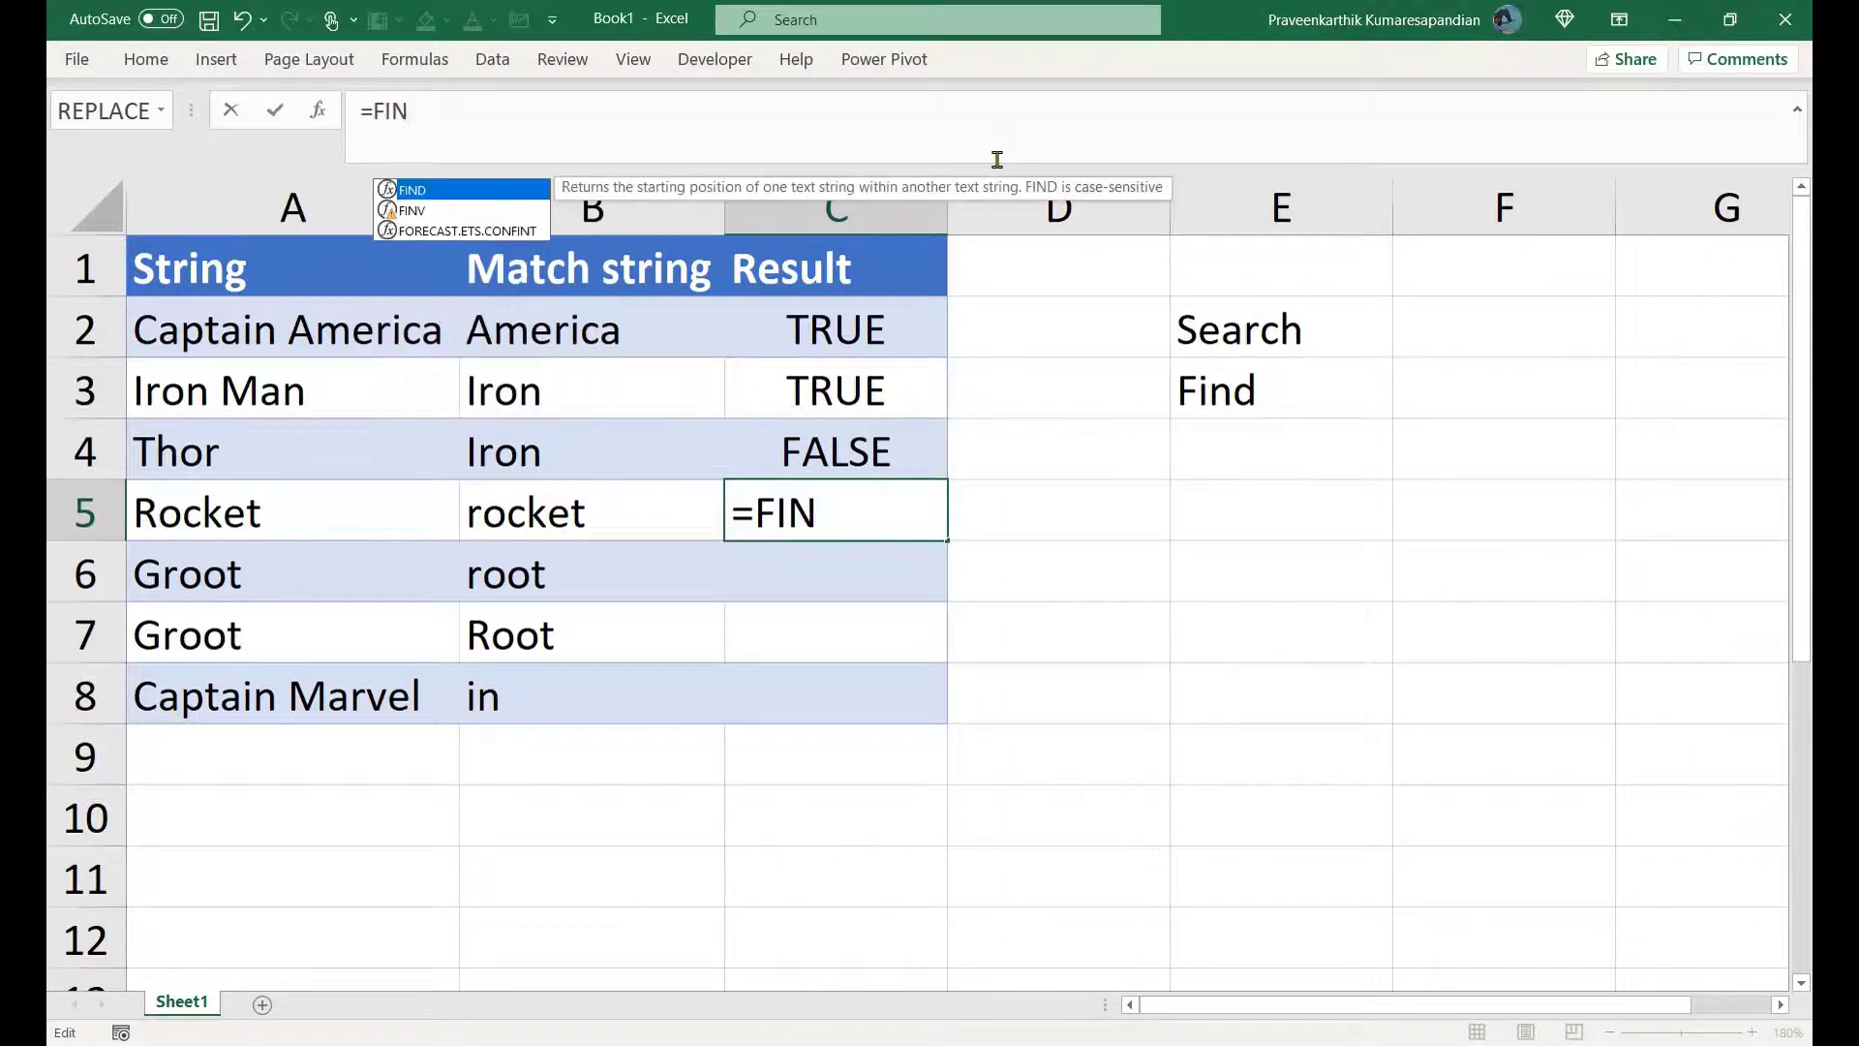
text(D()
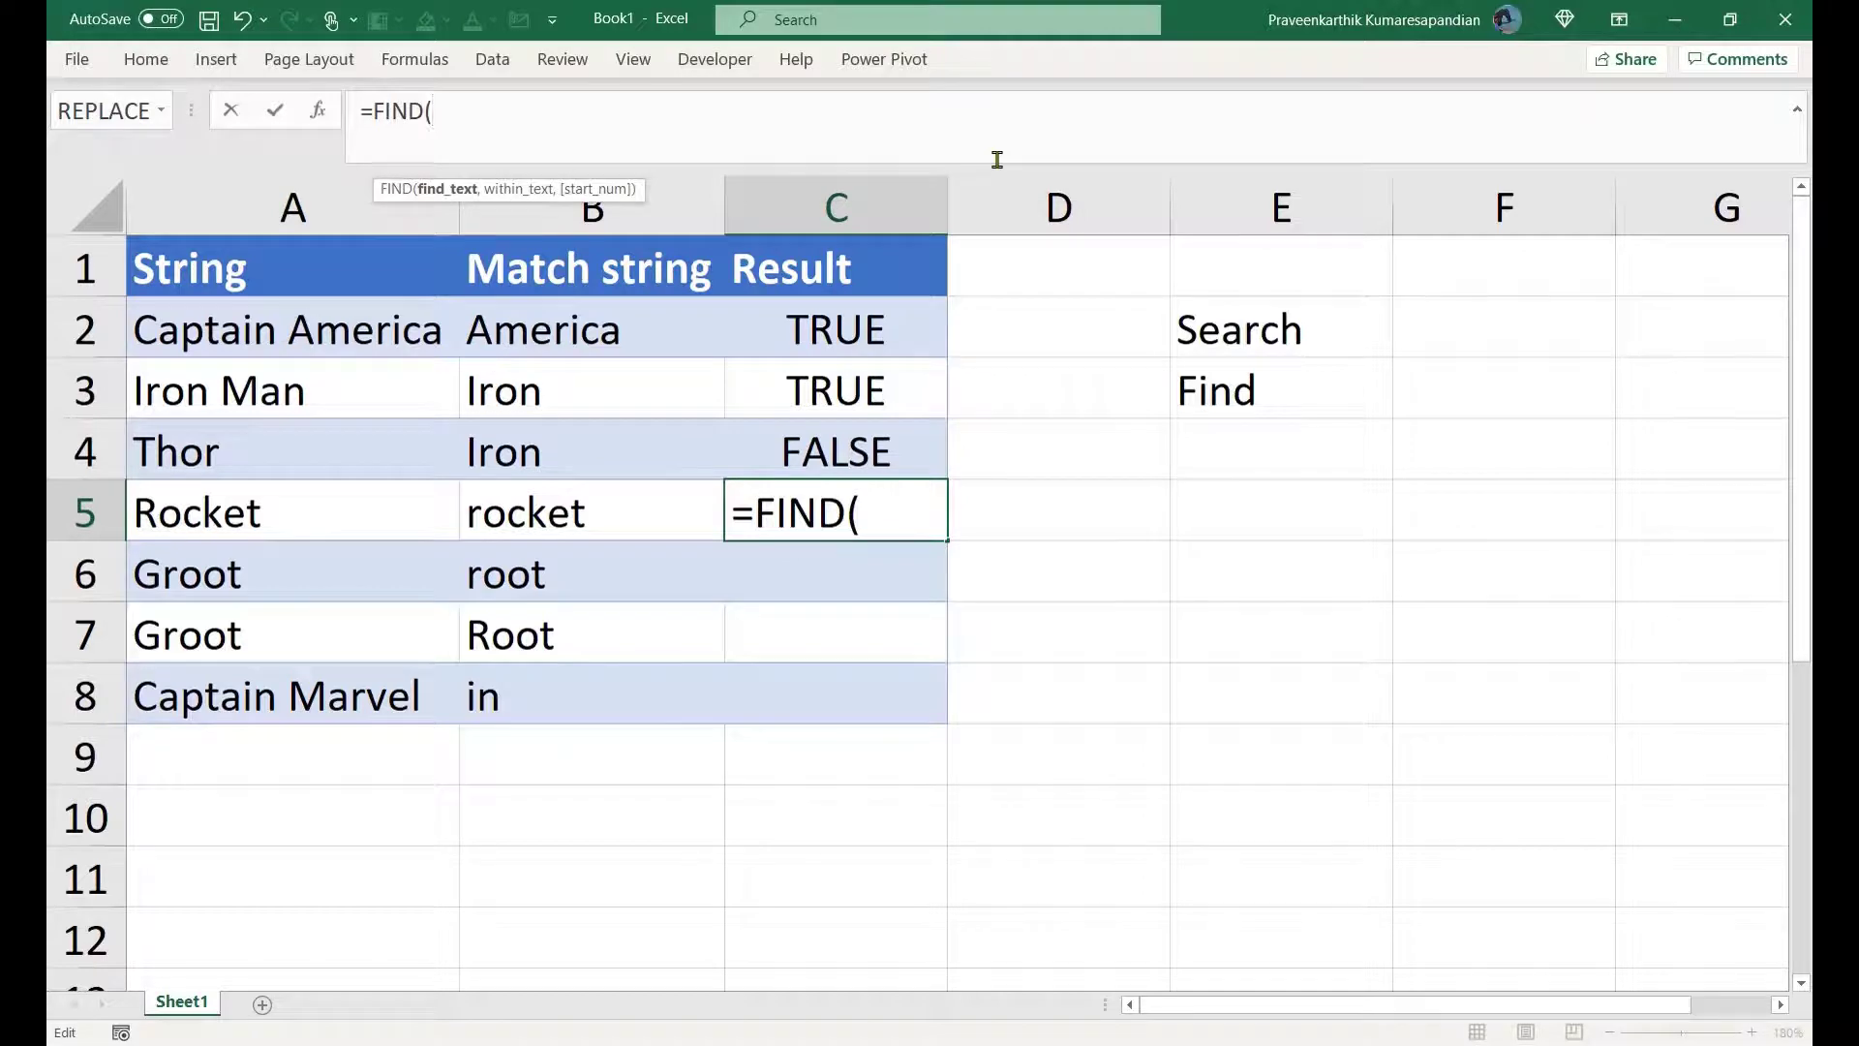
Step: Enter =FIND(B5,A5) in C5, which returns #VALUE! since rocket doesn't match Rocket's case
click(563, 528)
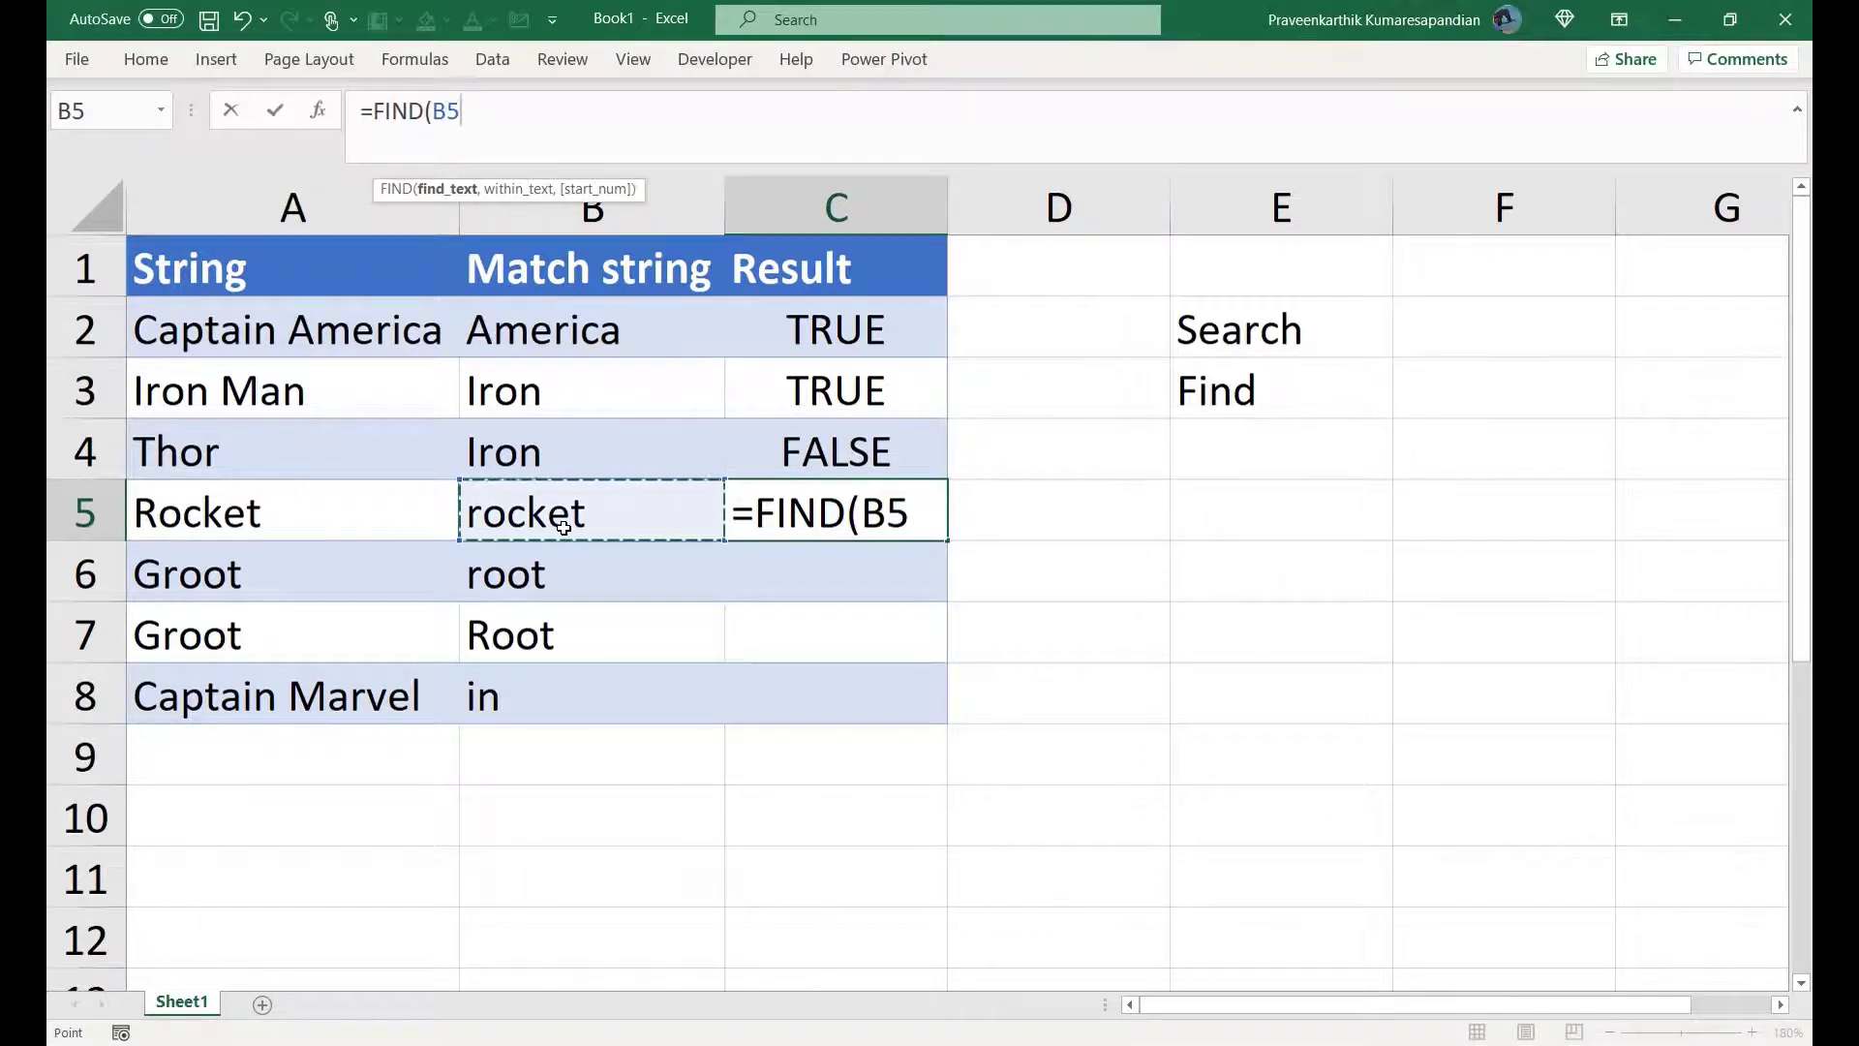
text(,)
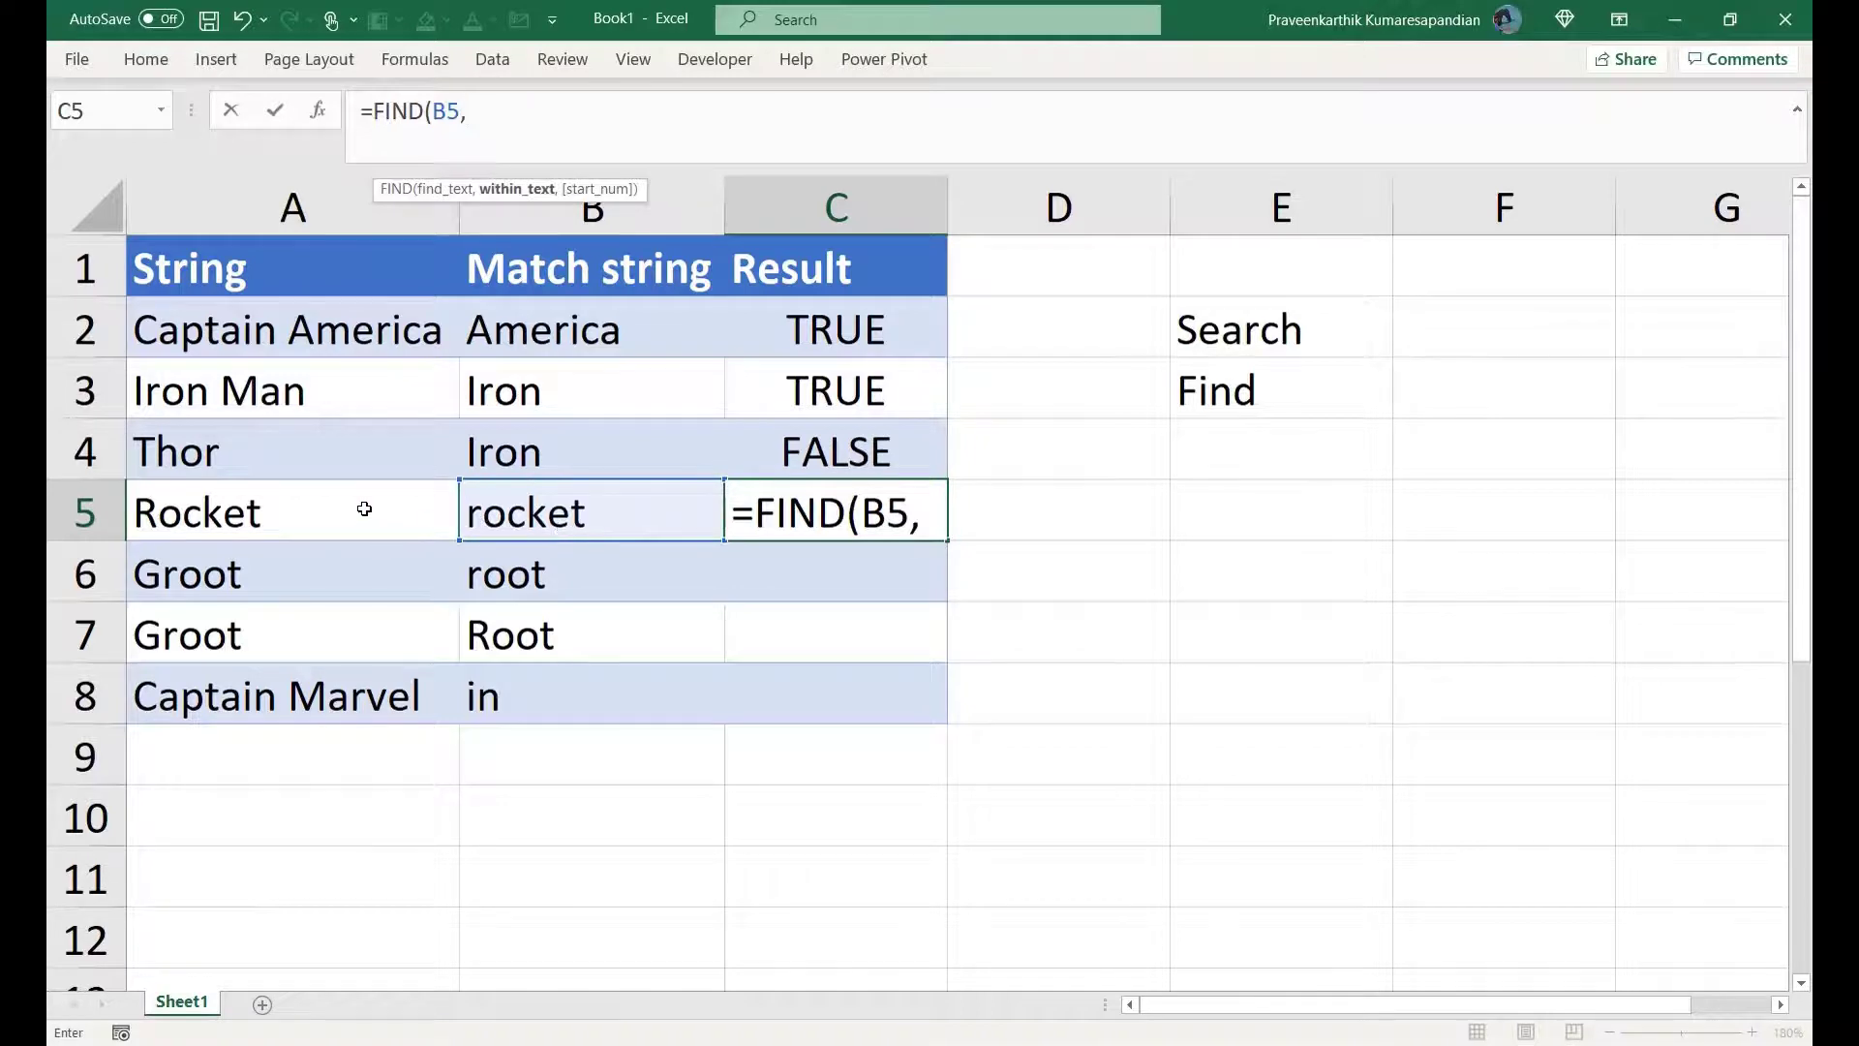
click(364, 510)
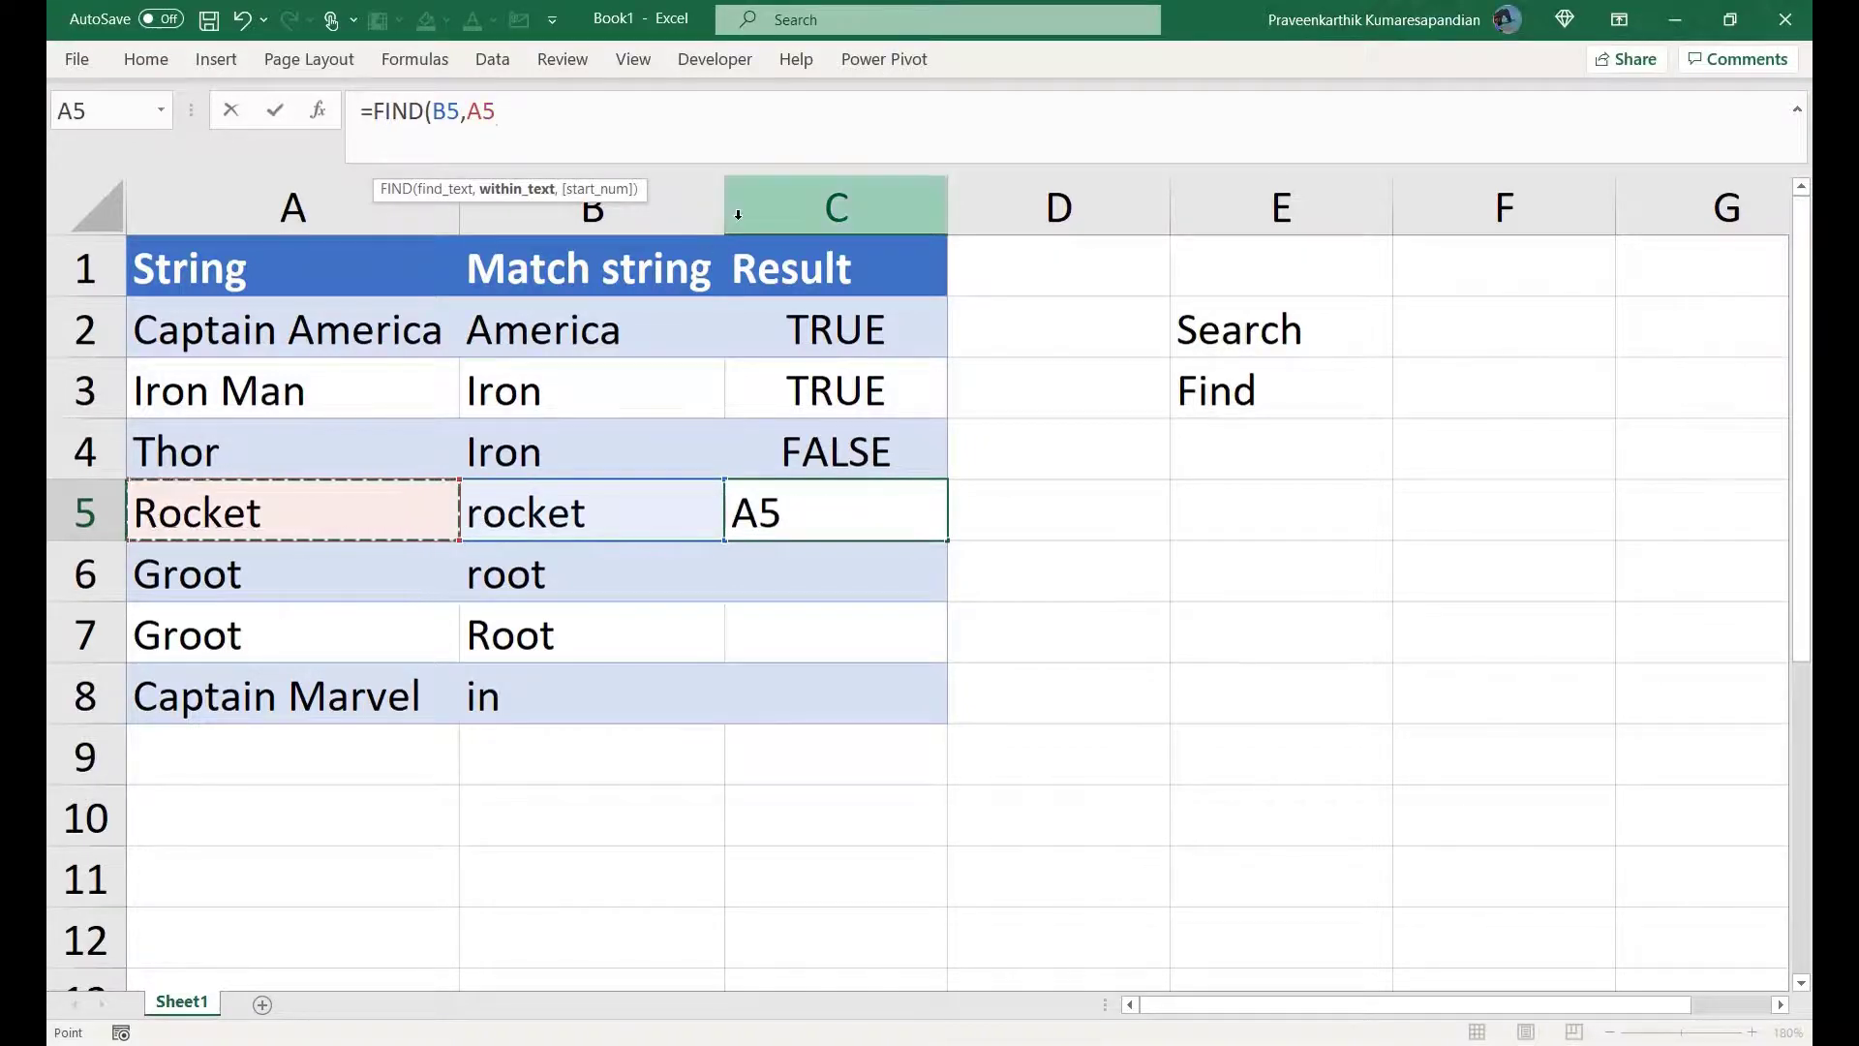
text())
key(Return)
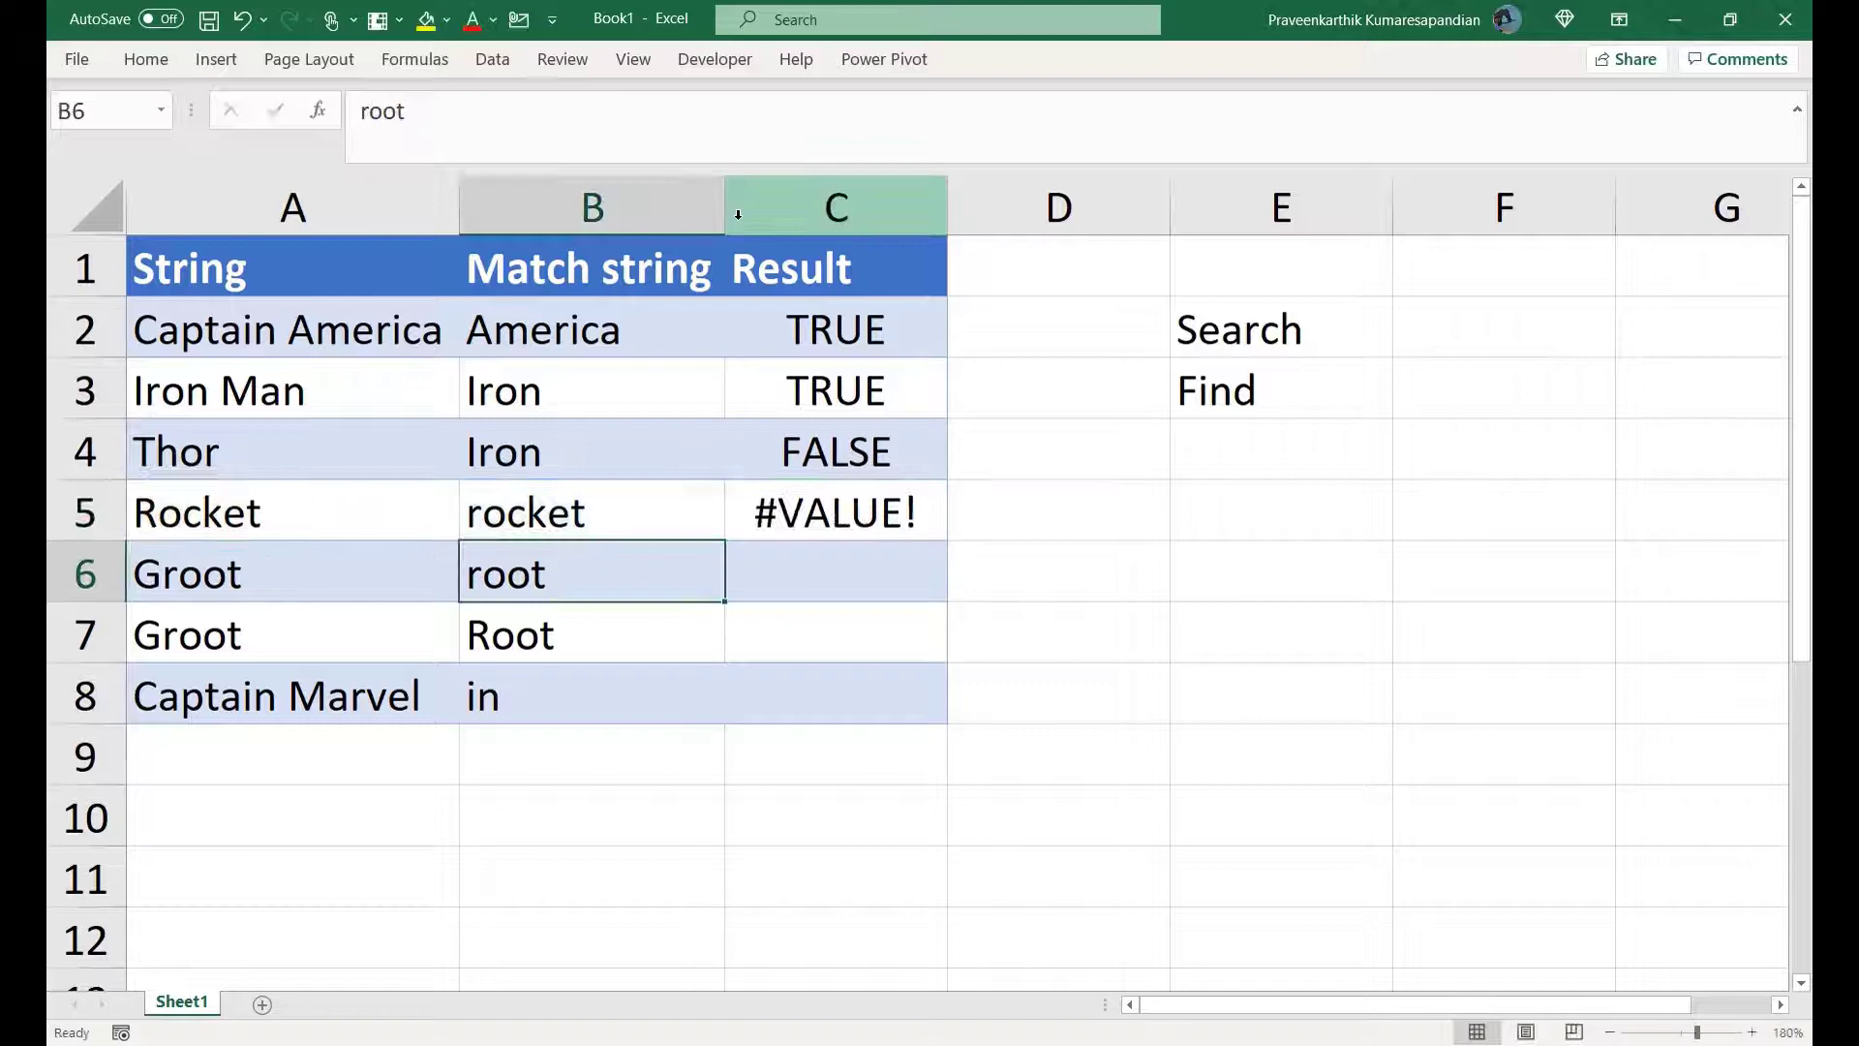
click(810, 515)
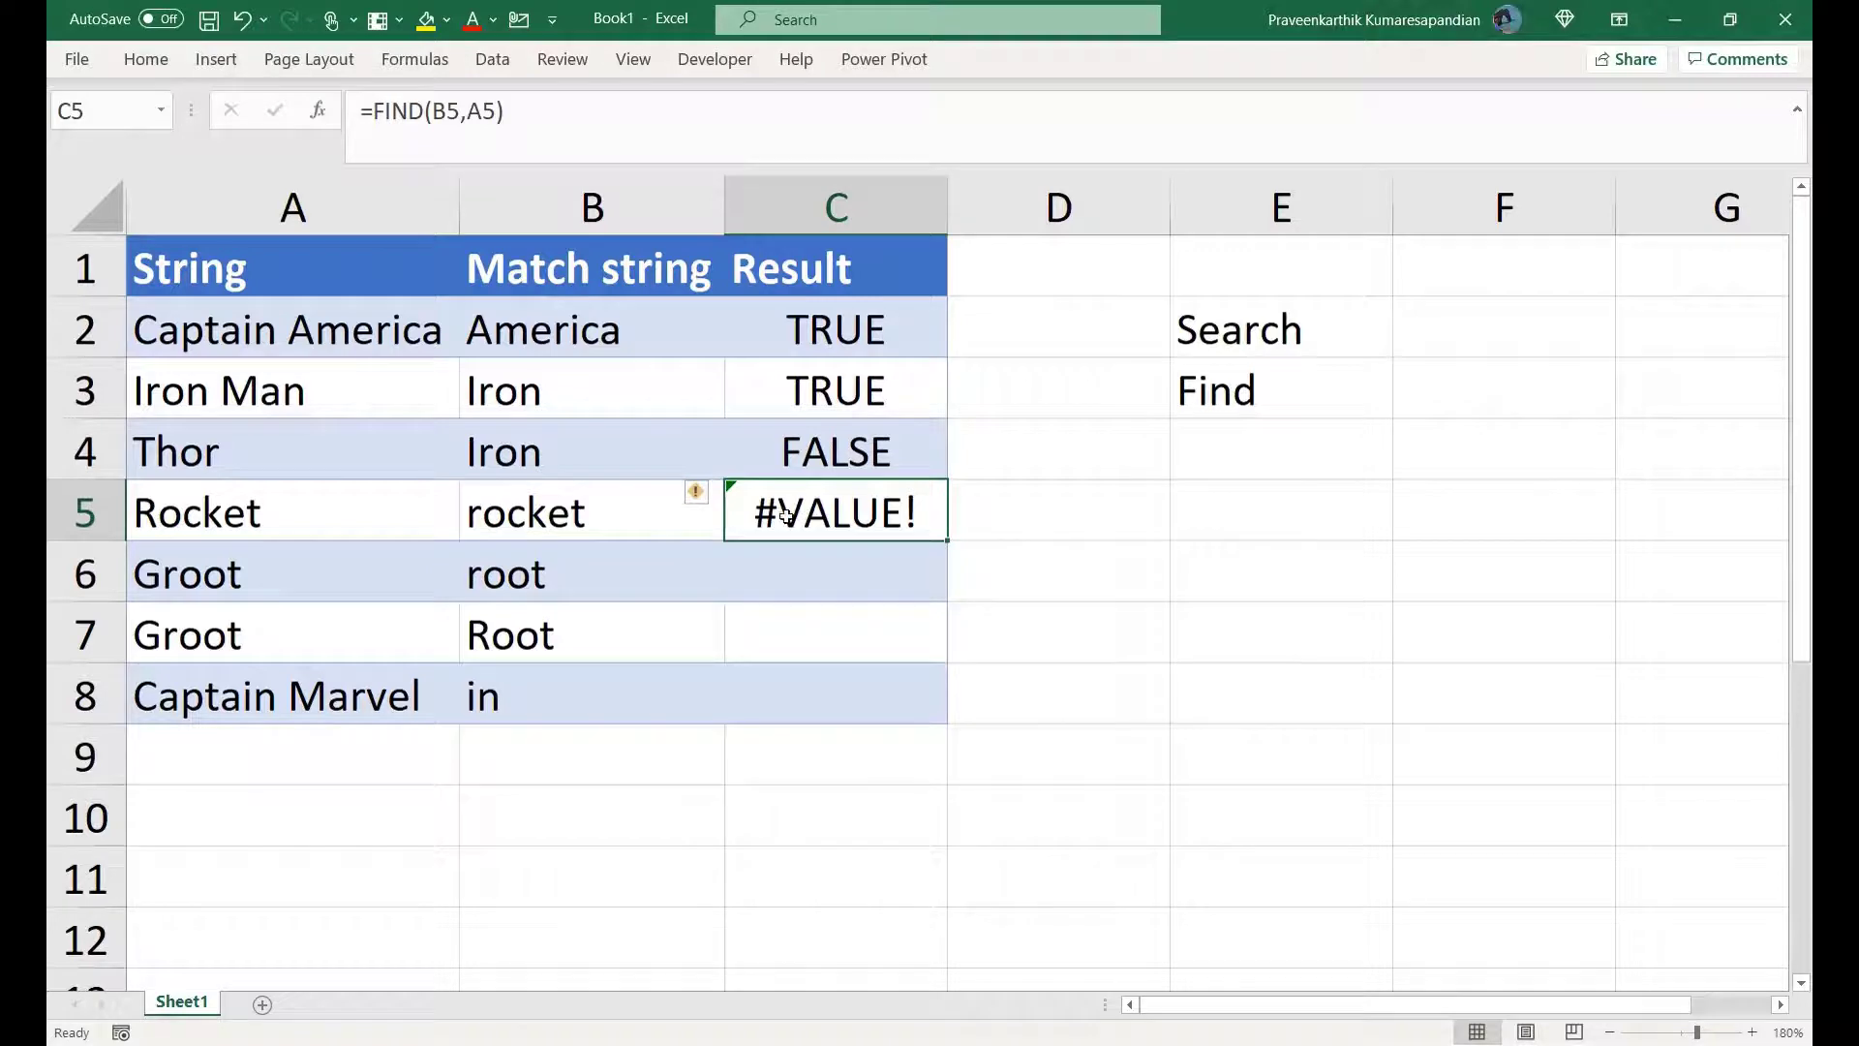
double_click(487, 516)
key(BackSpace)
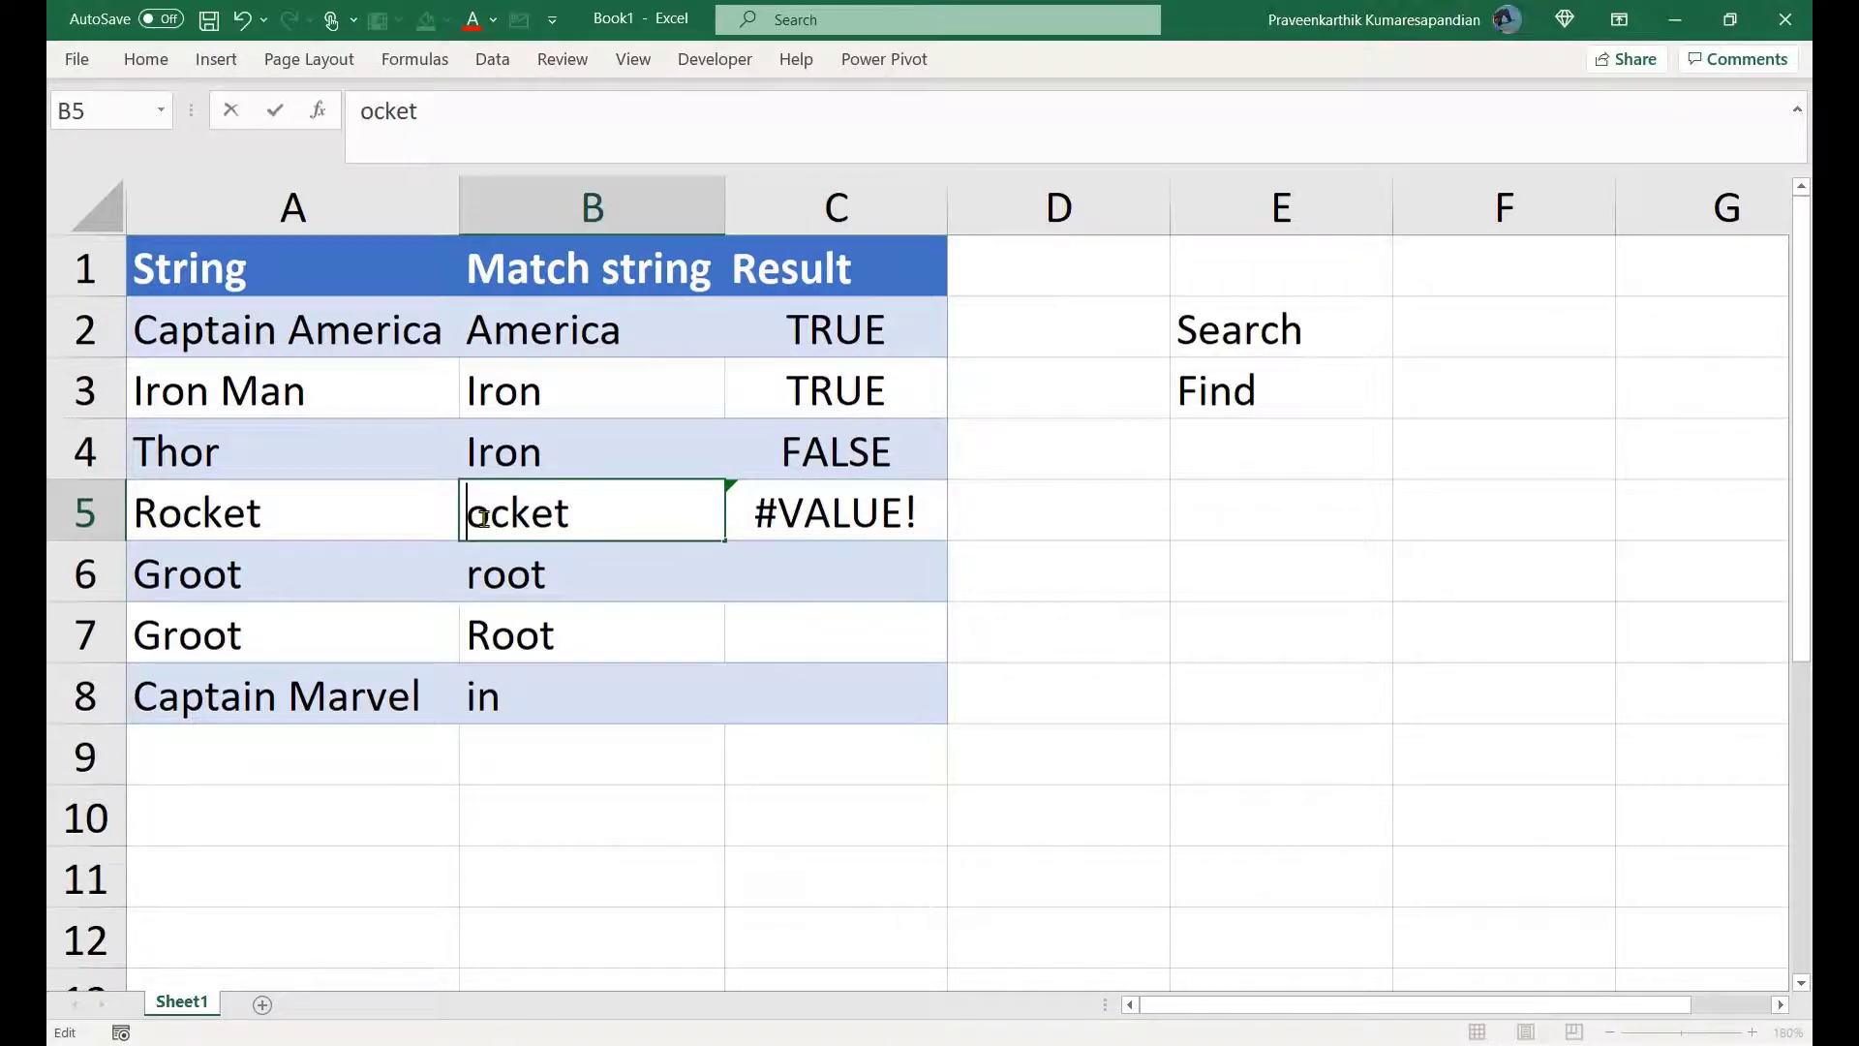
text(R)
key(Return)
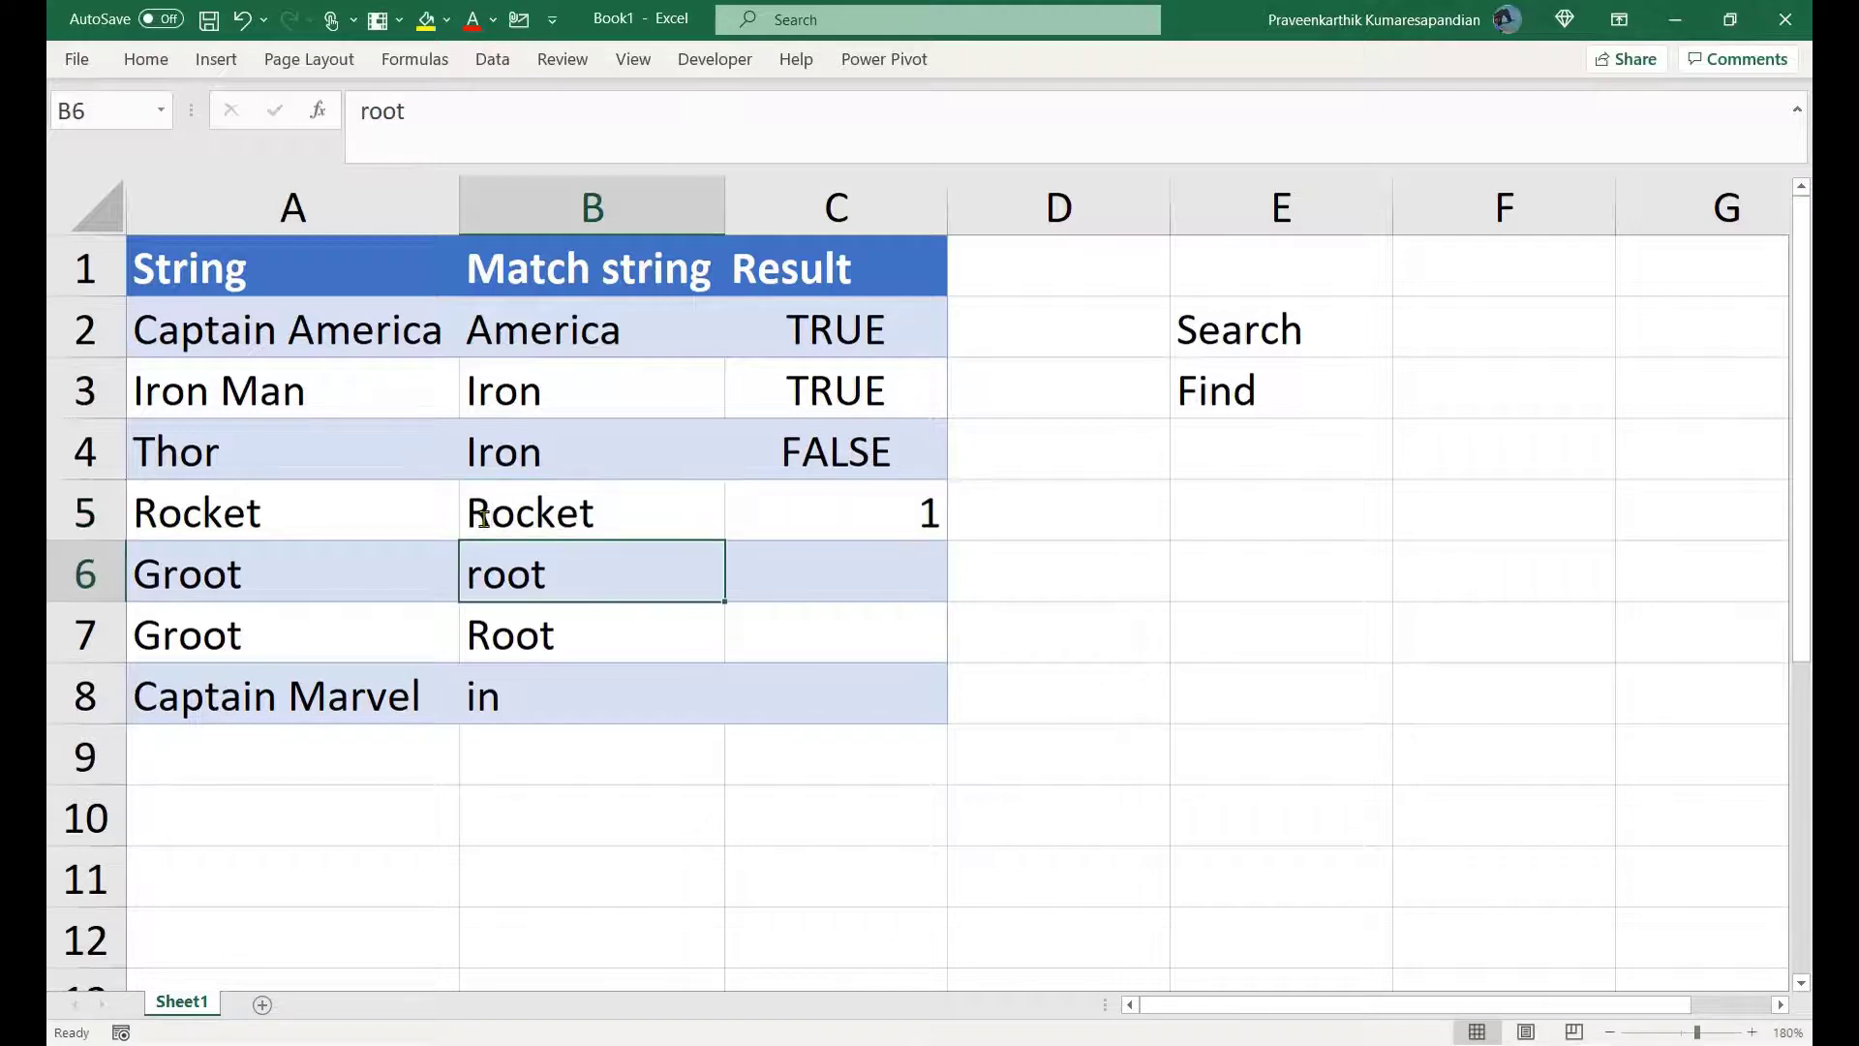
click(569, 515)
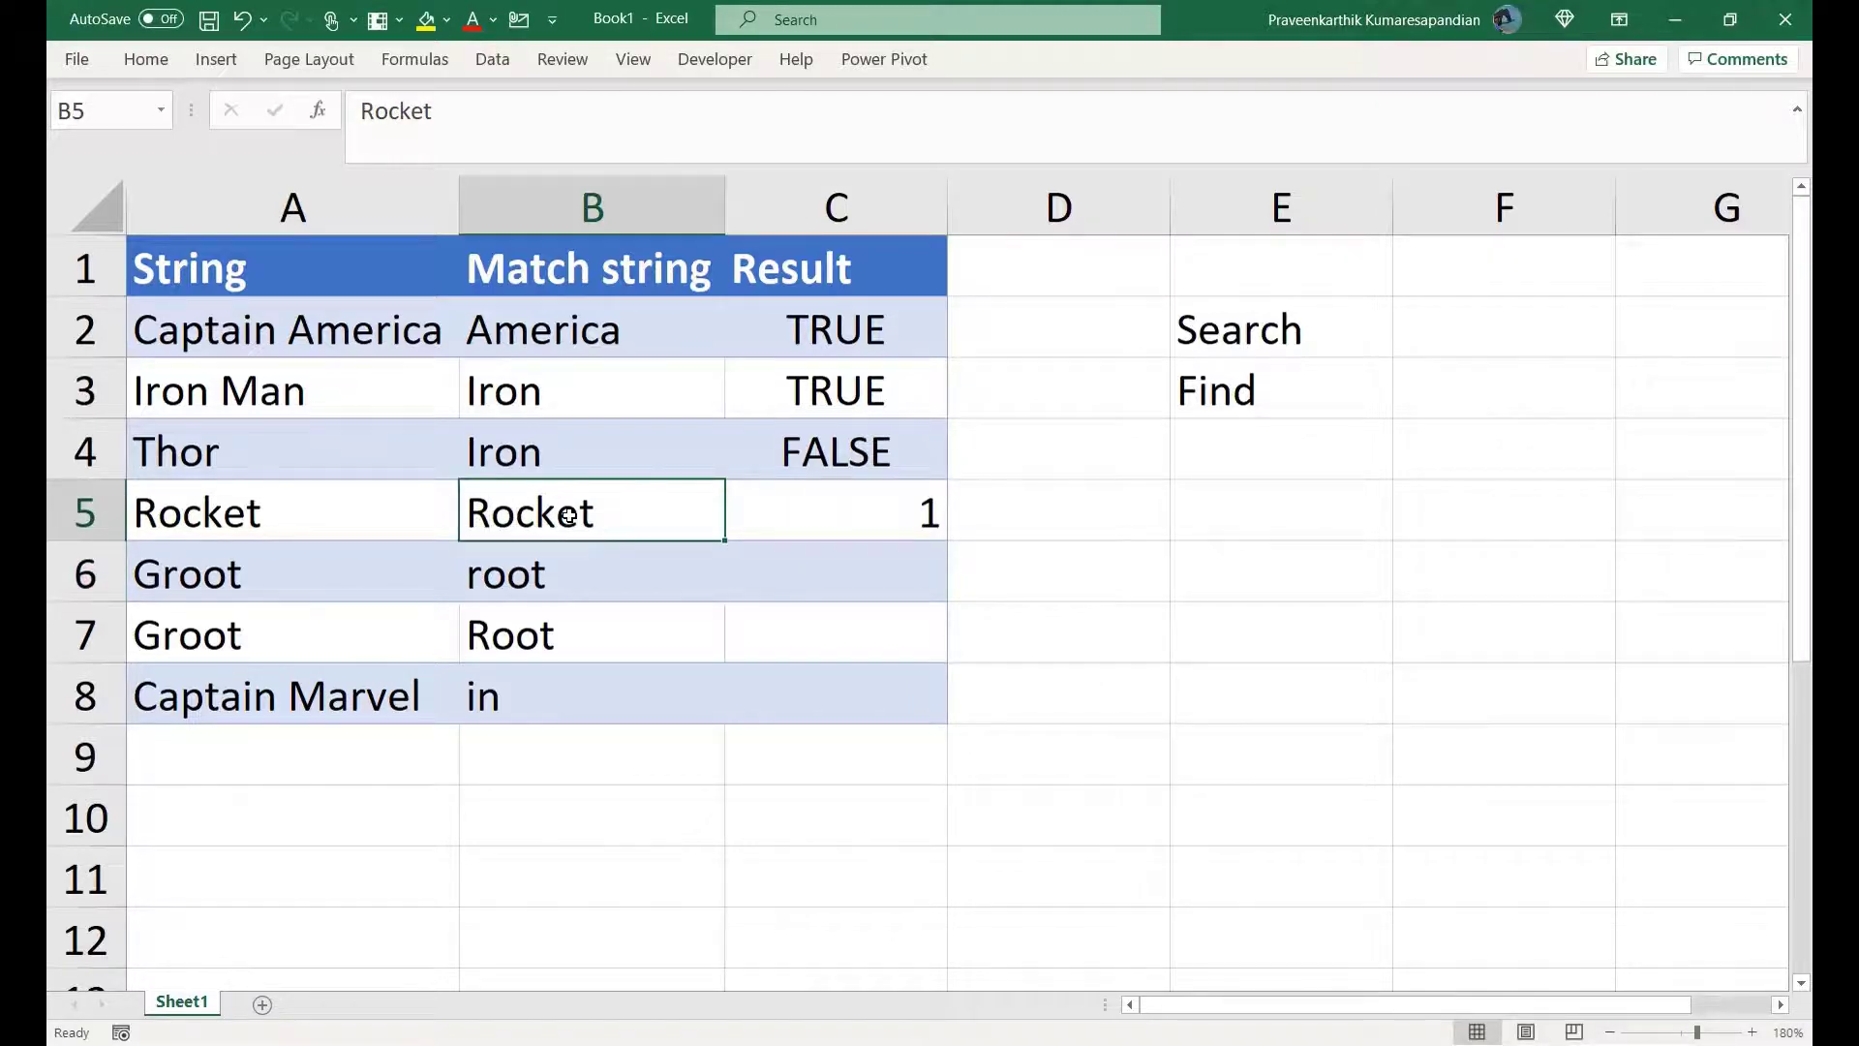
click(372, 113)
key(Delete)
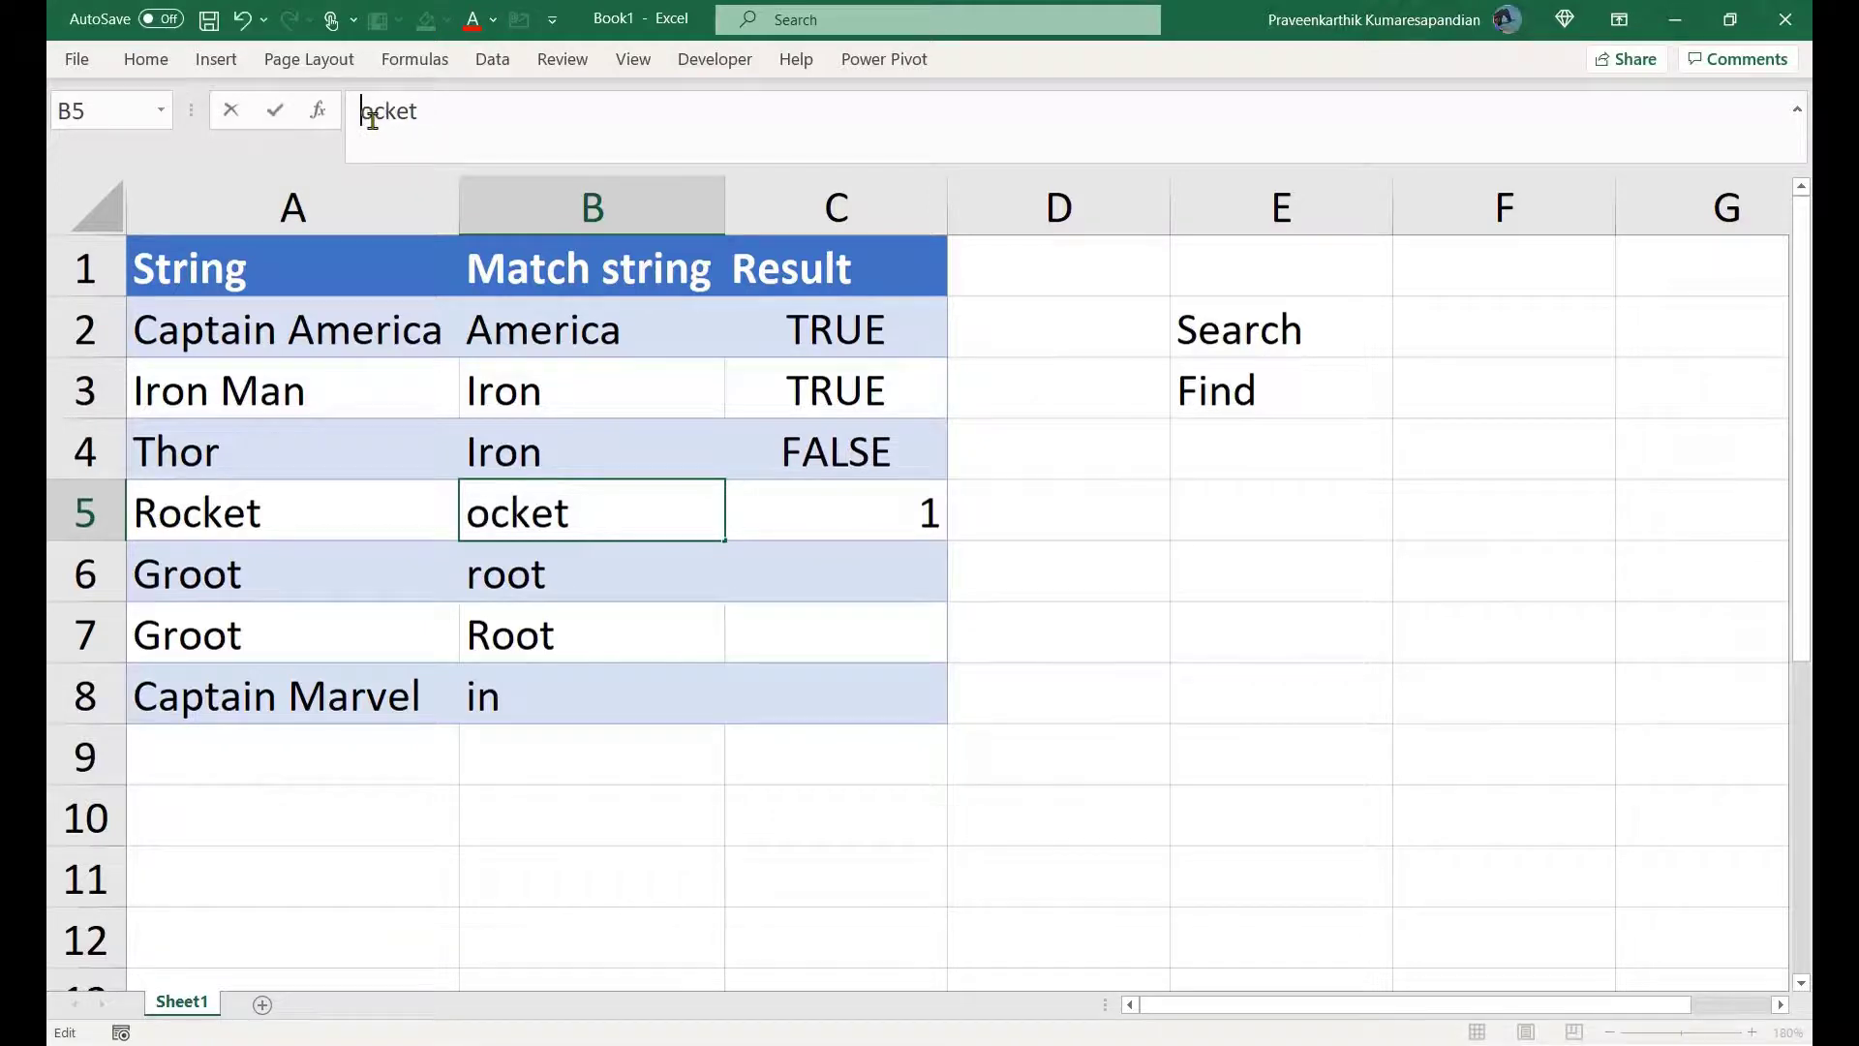
text(r)
key(Tab)
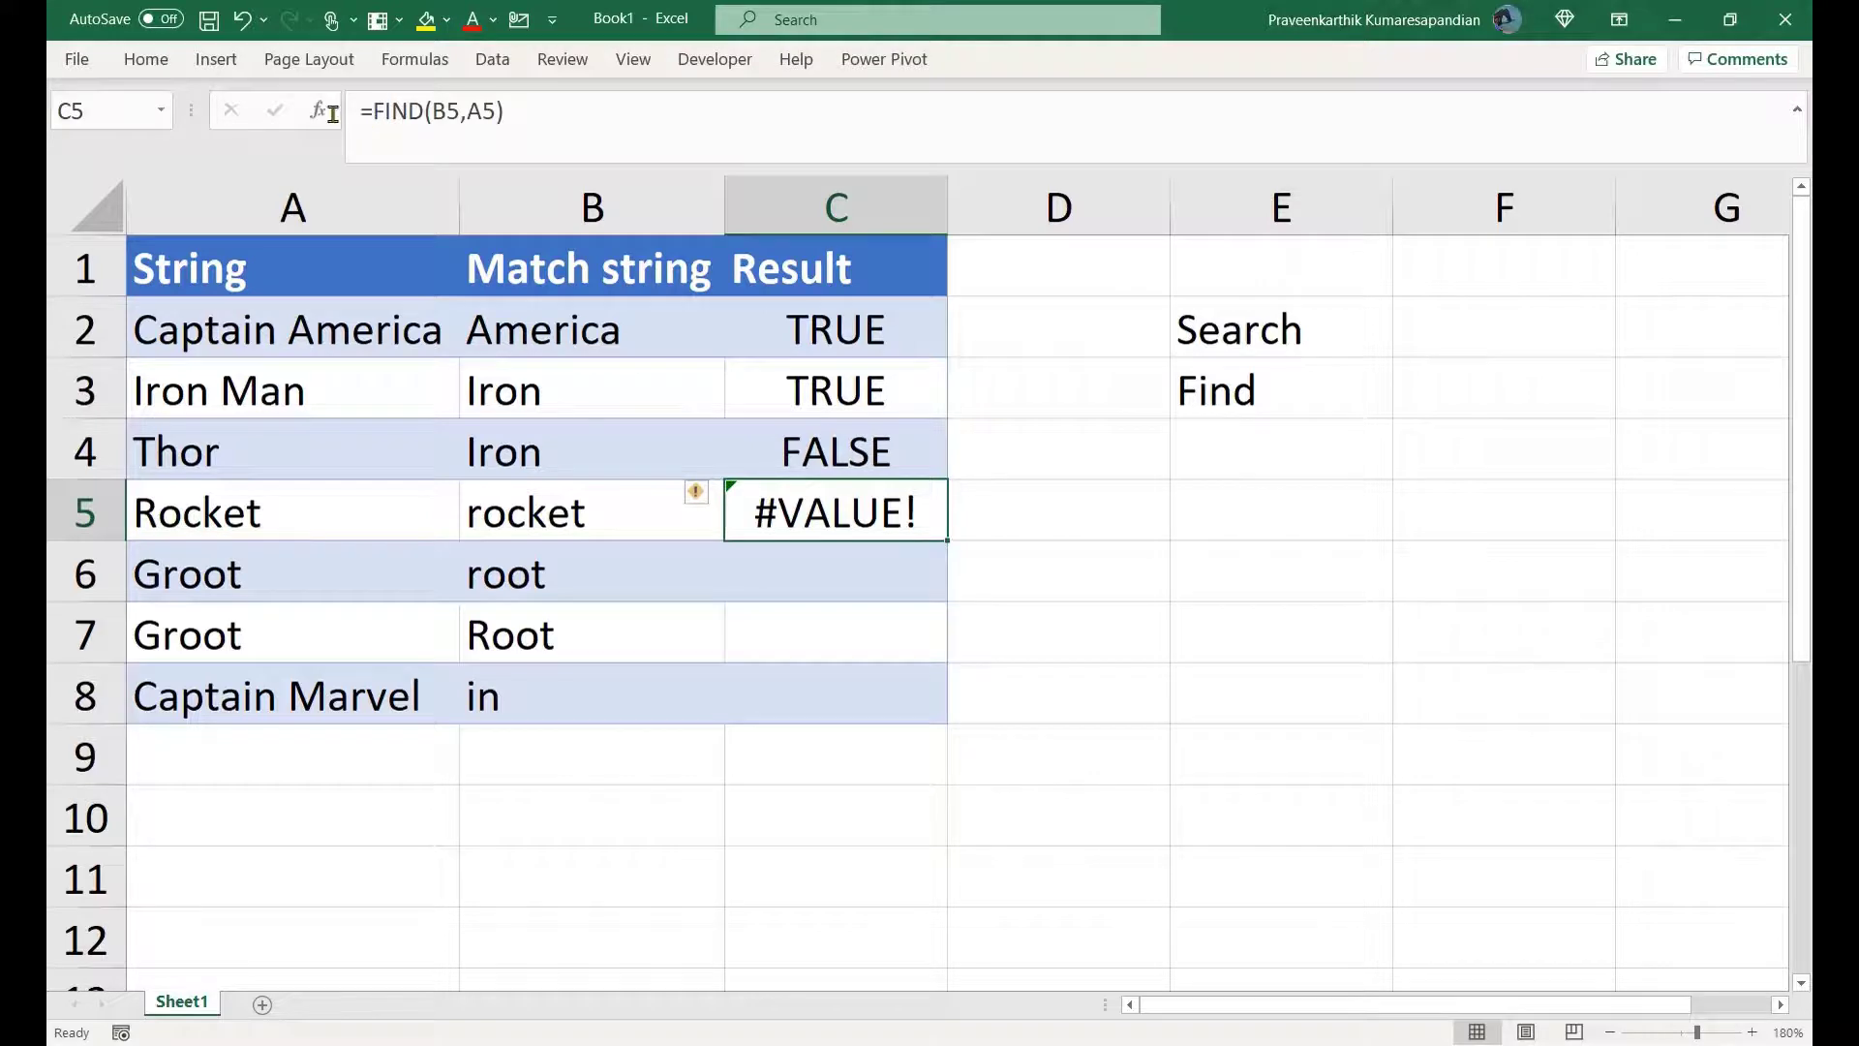
drag(425, 113, 371, 113)
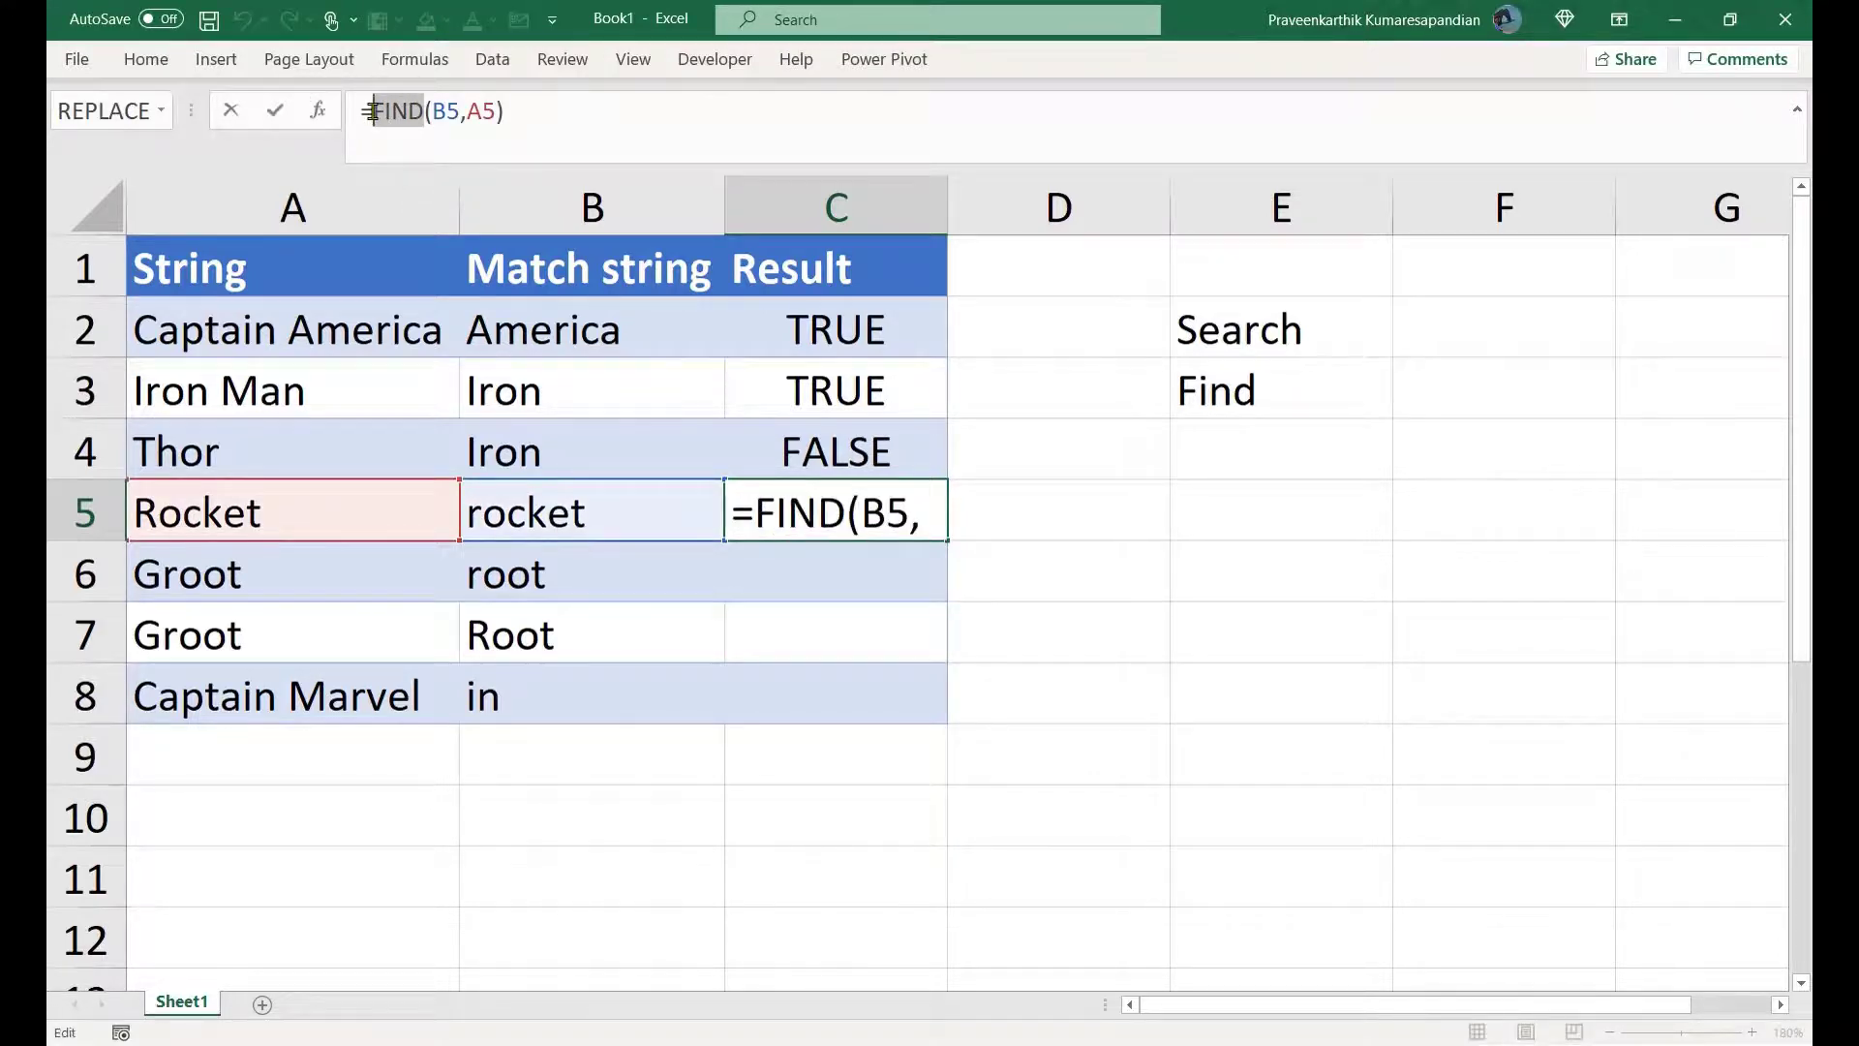
text(SEAR)
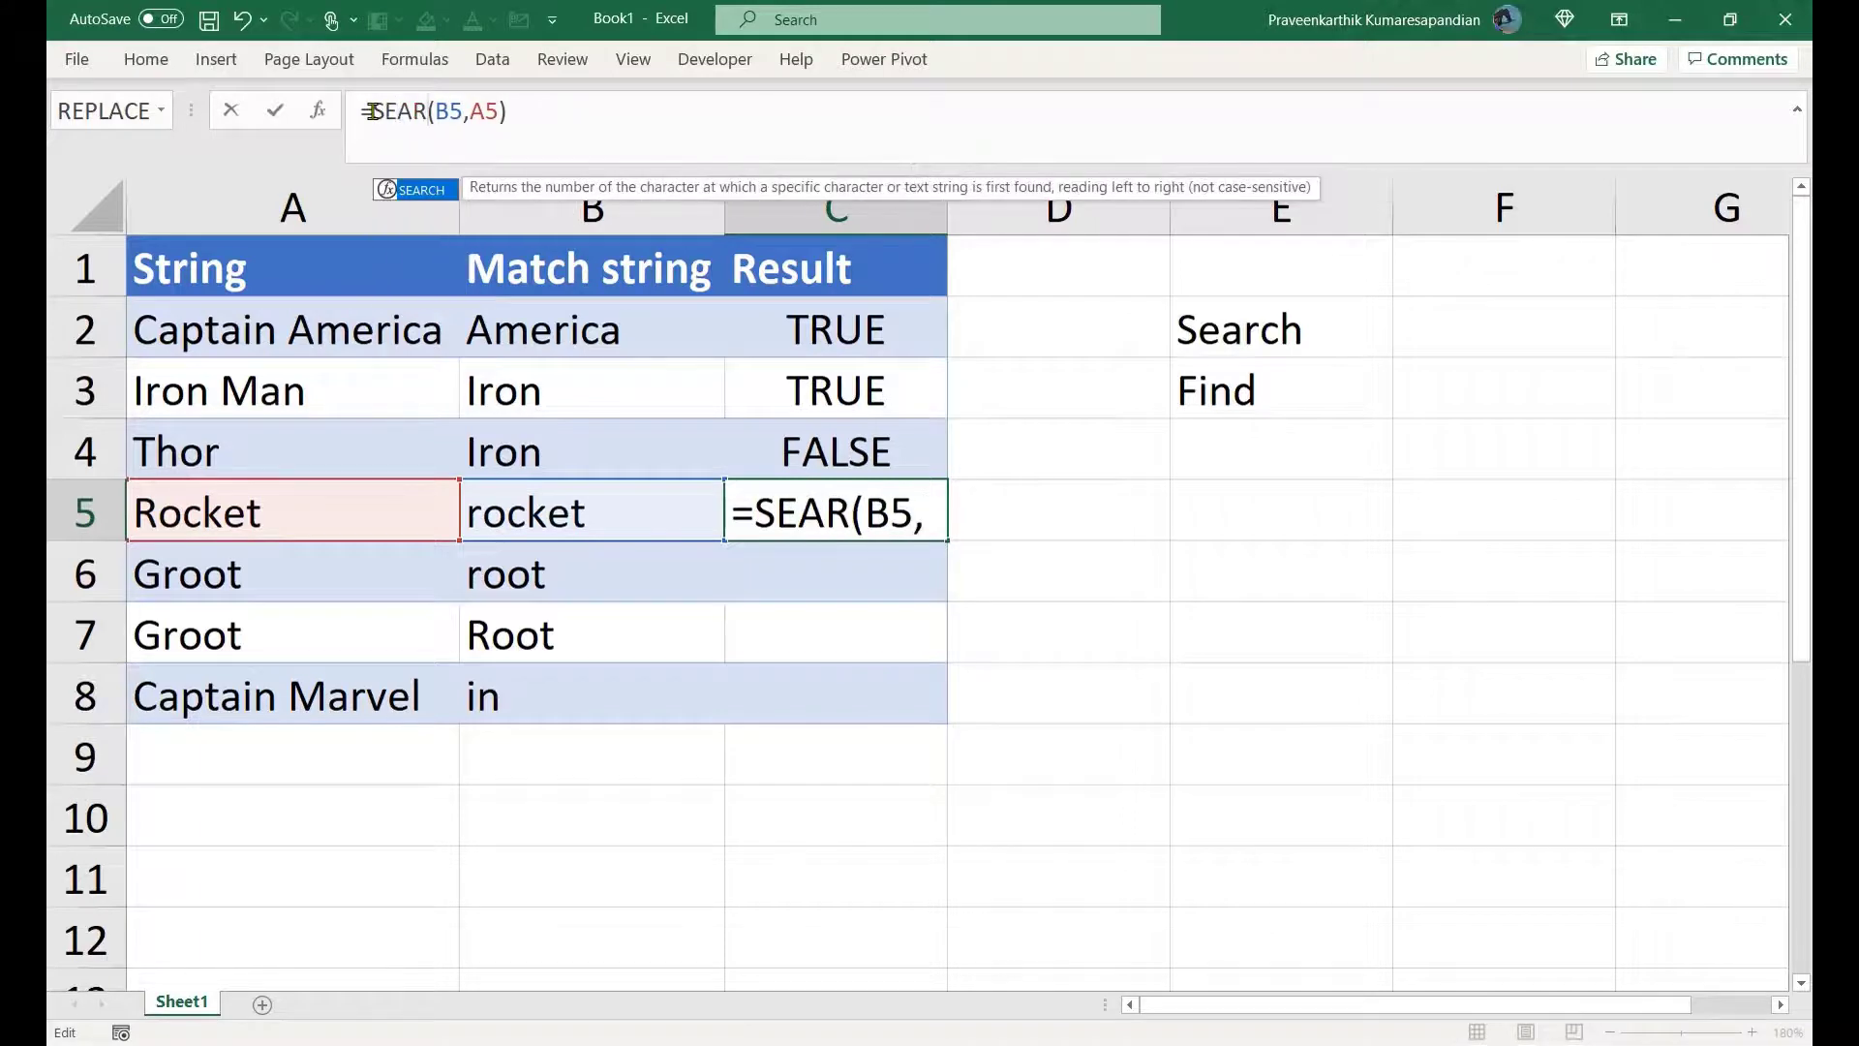
text(CH)
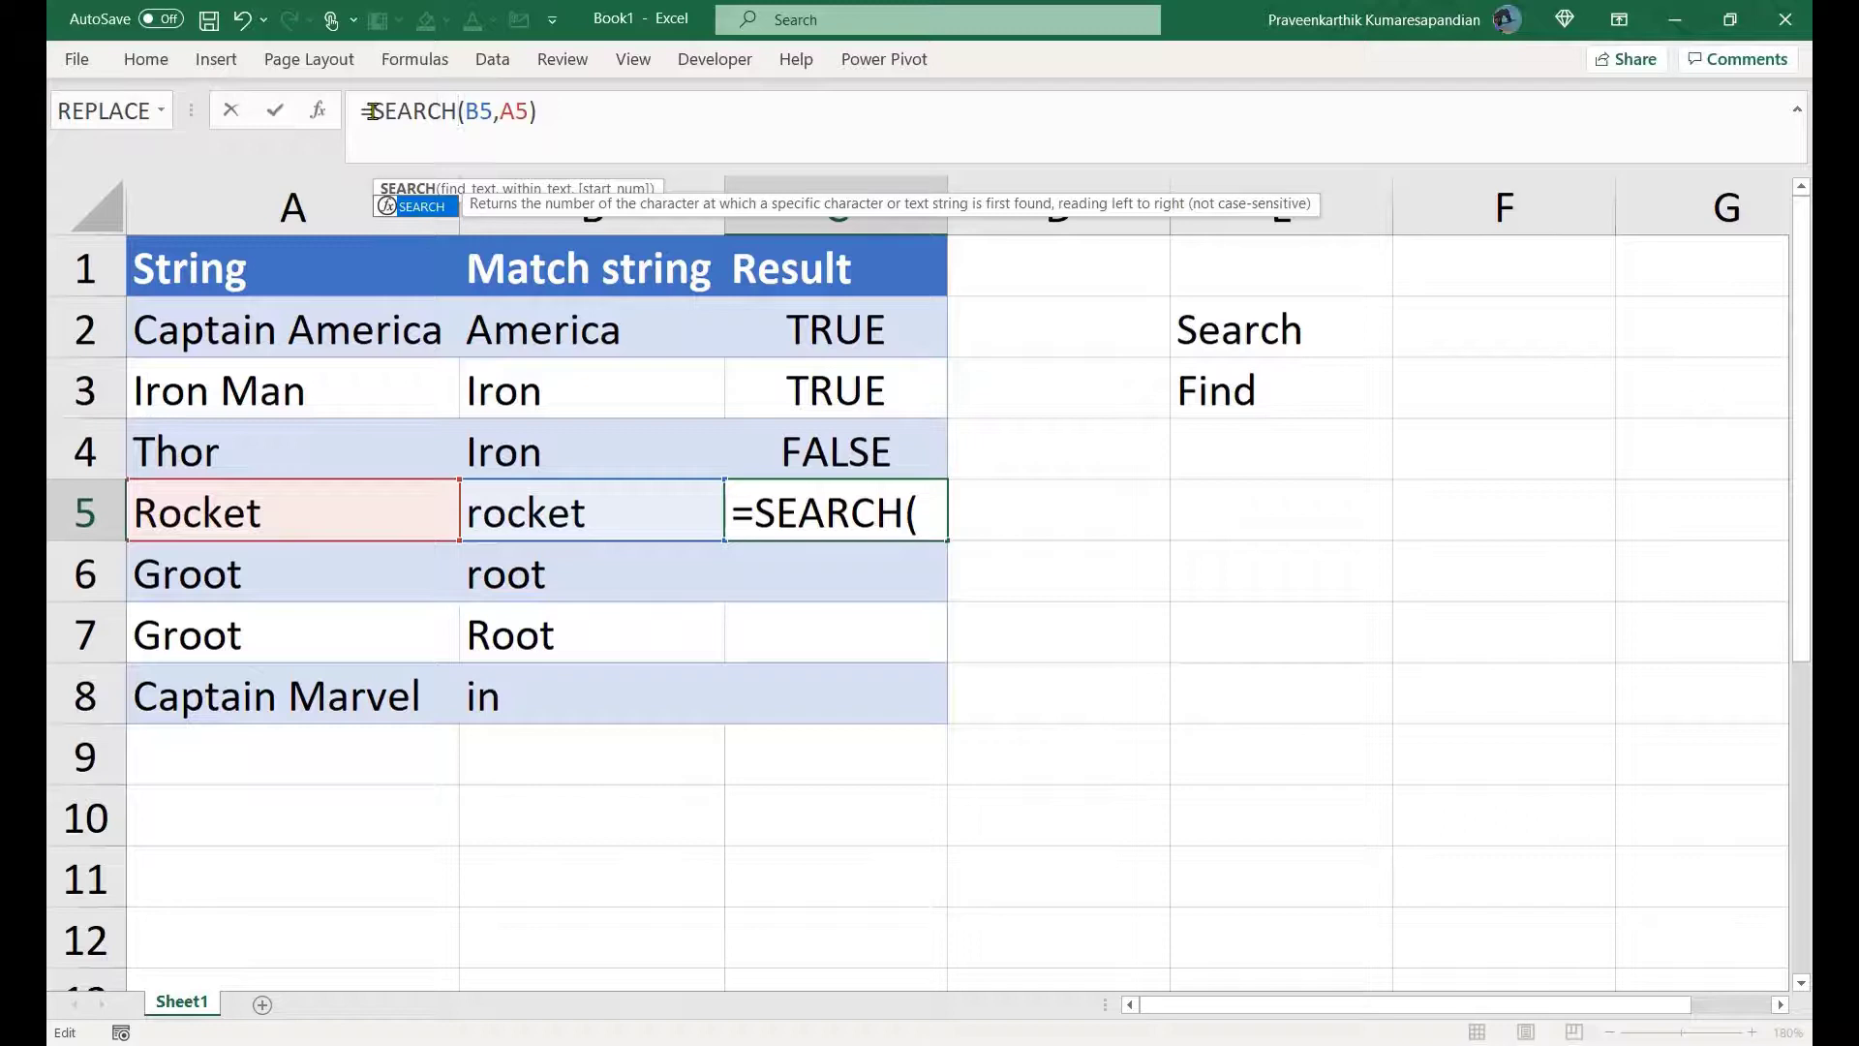
Step: Commit =SEARCH(B5,A5) in C5 and reopen its formula for further editing
key(ctrl+Return)
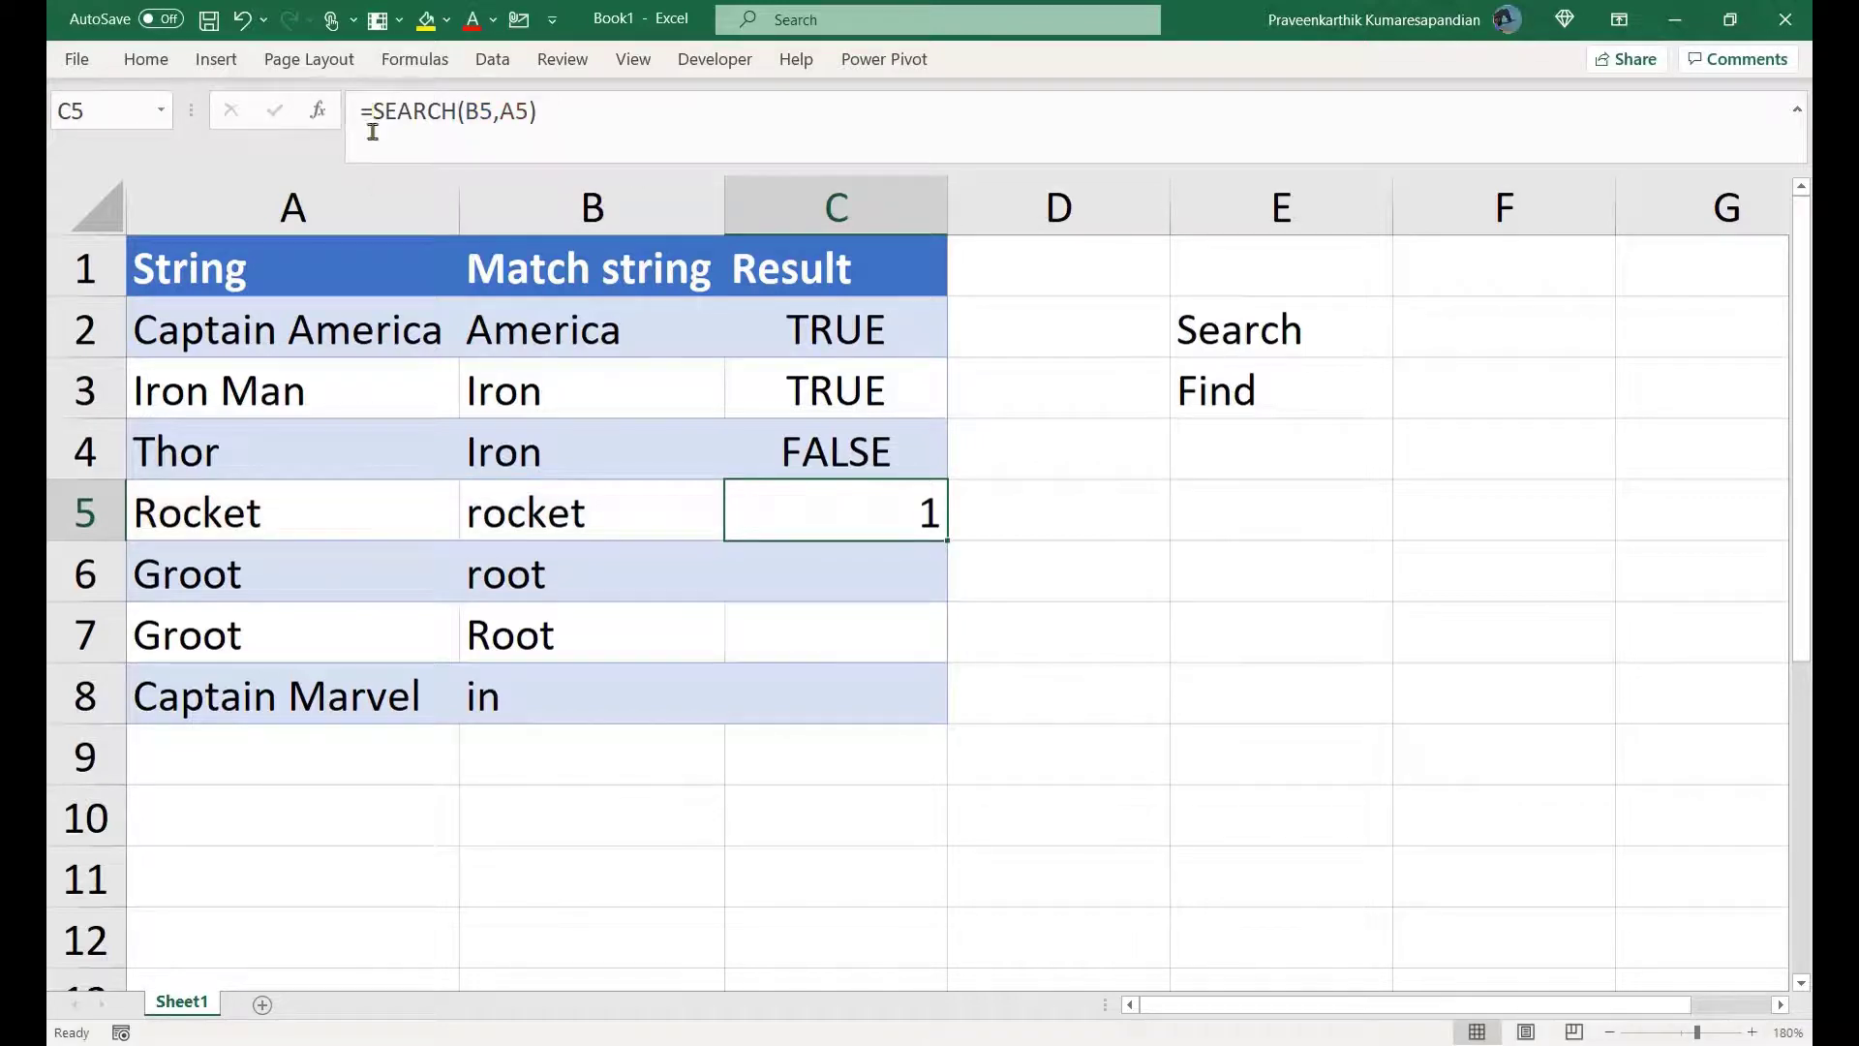
click(451, 114)
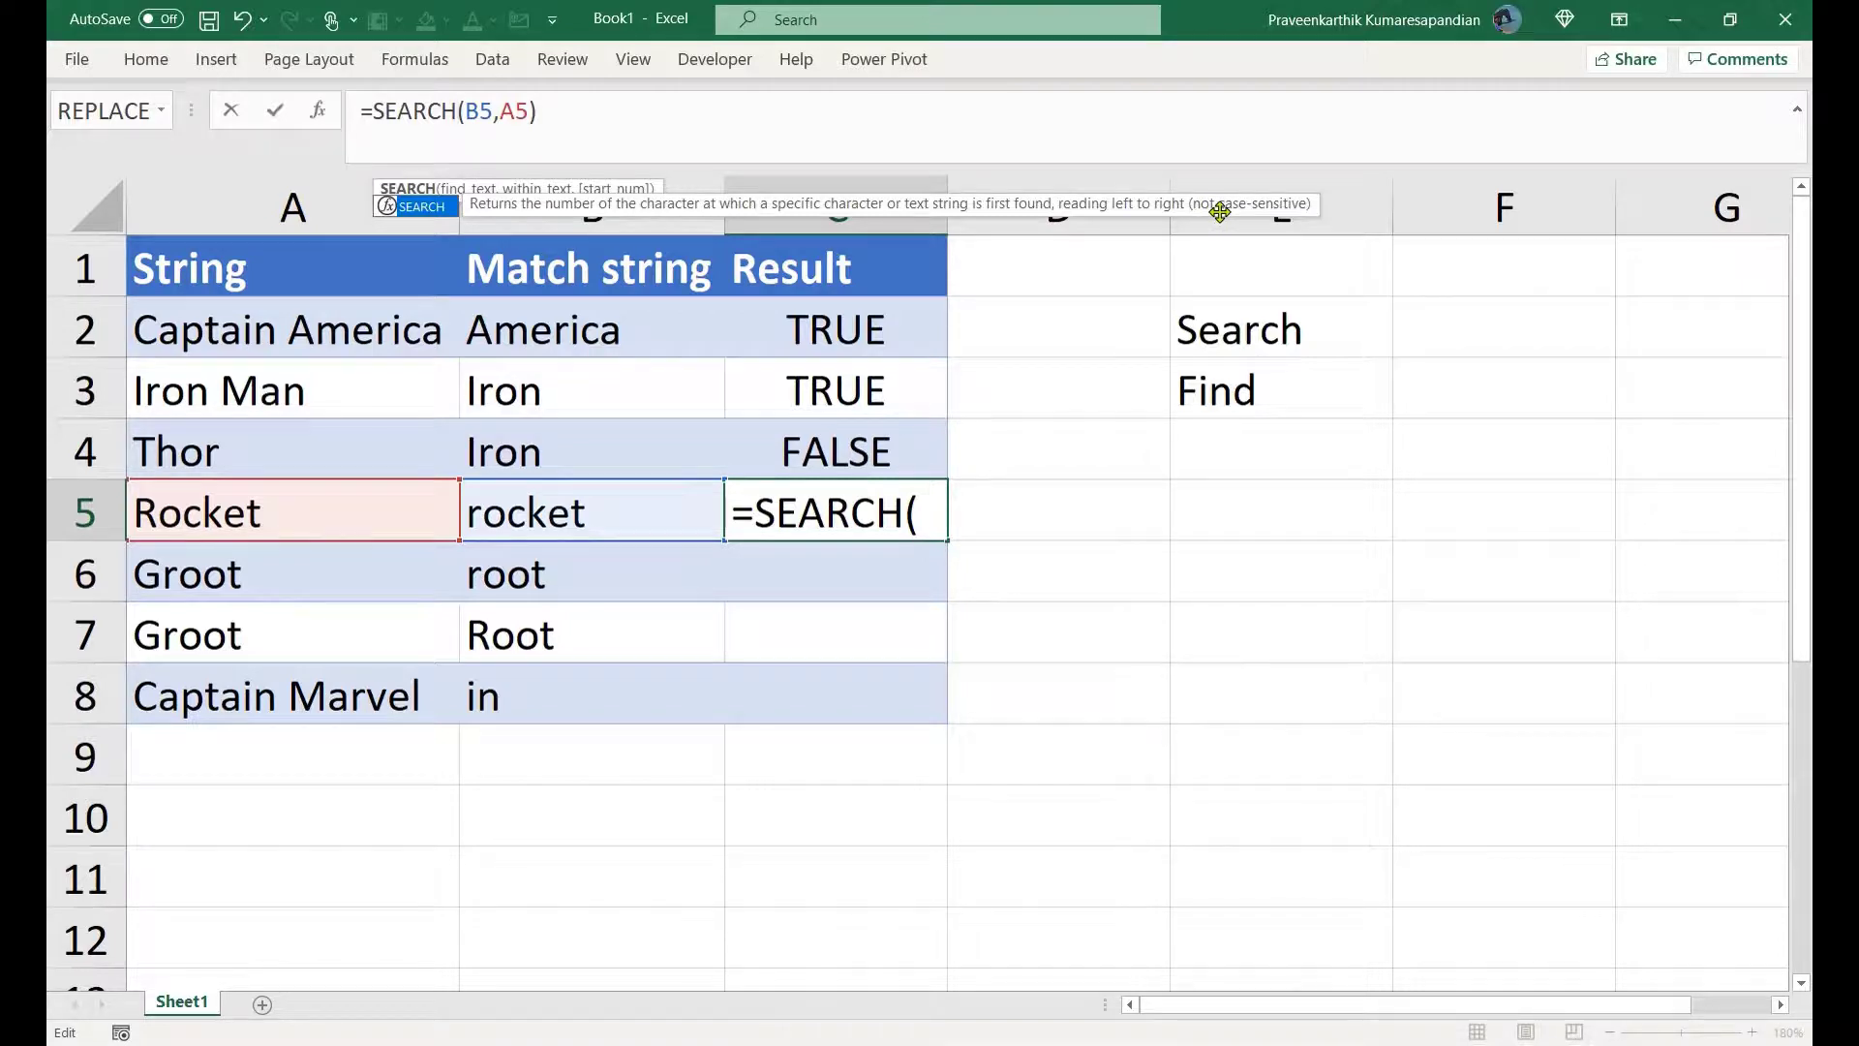
key(BackSpace)
key(BackSpace)
key(BackSpace)
key(BackSpace)
key(BackSpace)
key(BackSpace)
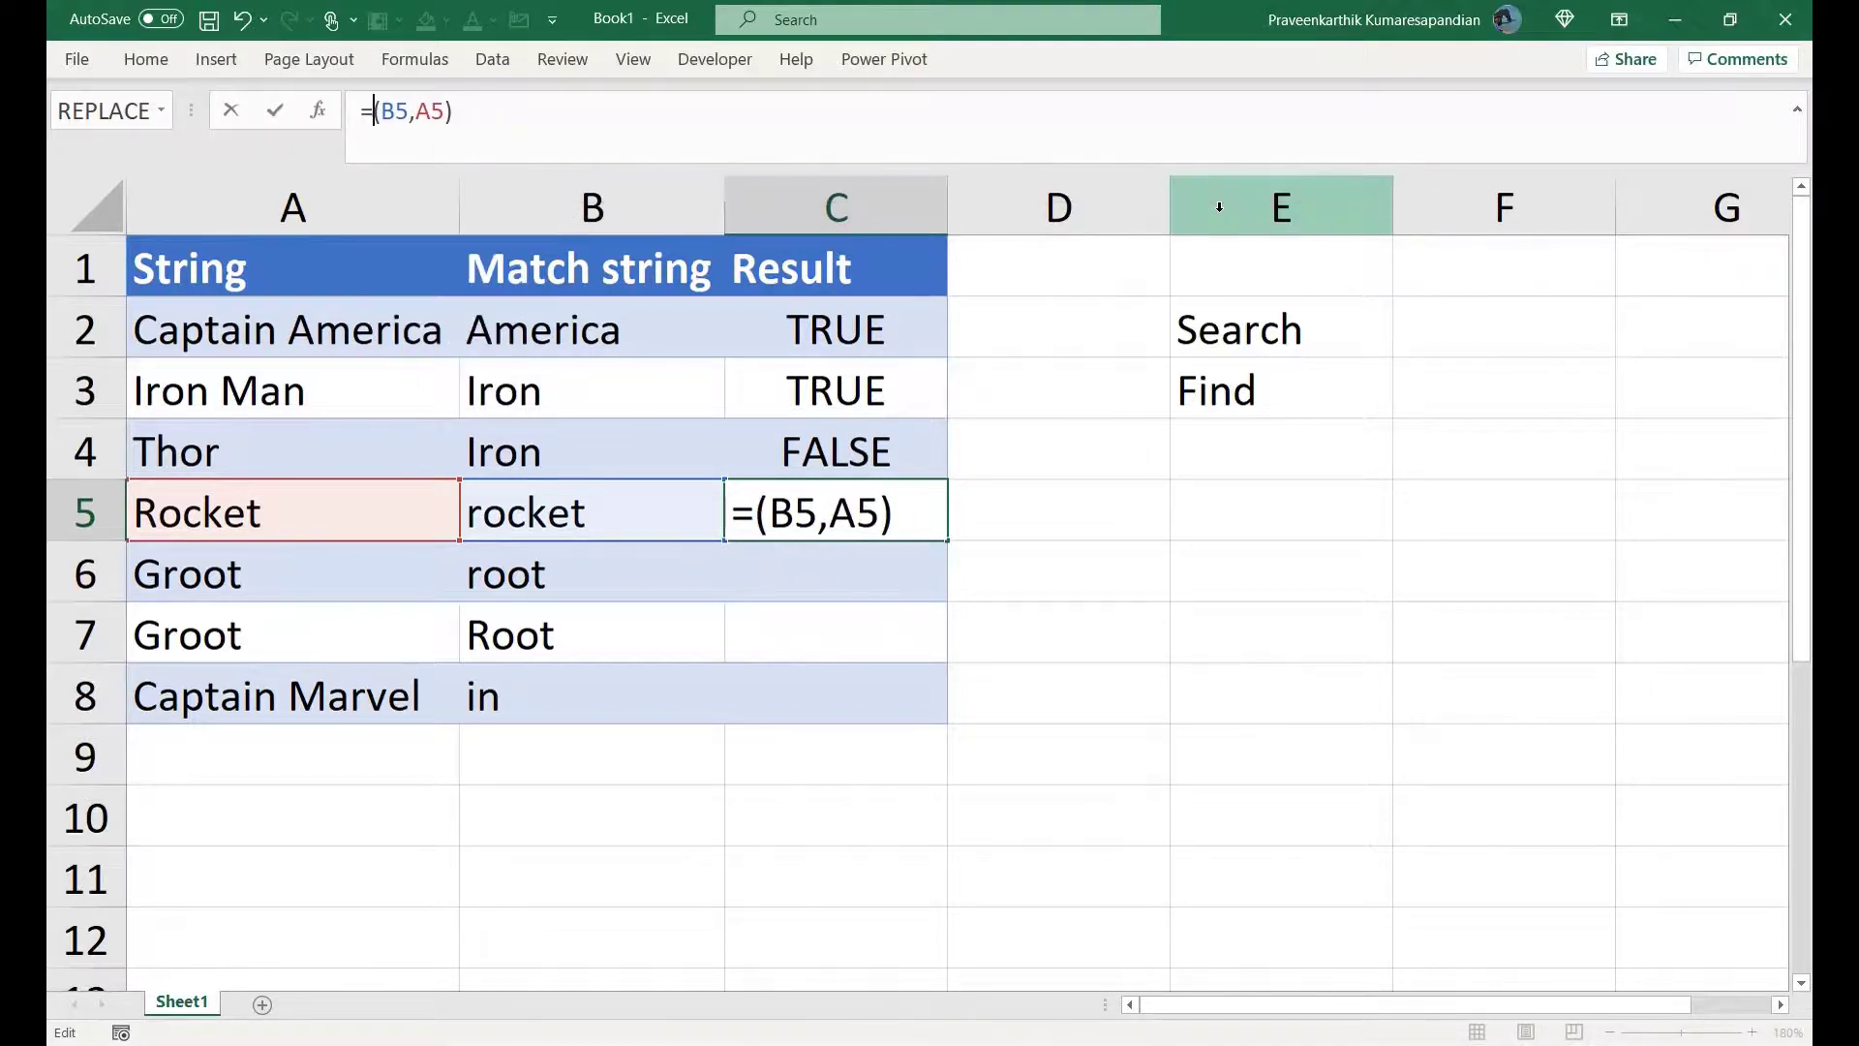
text(FIND)
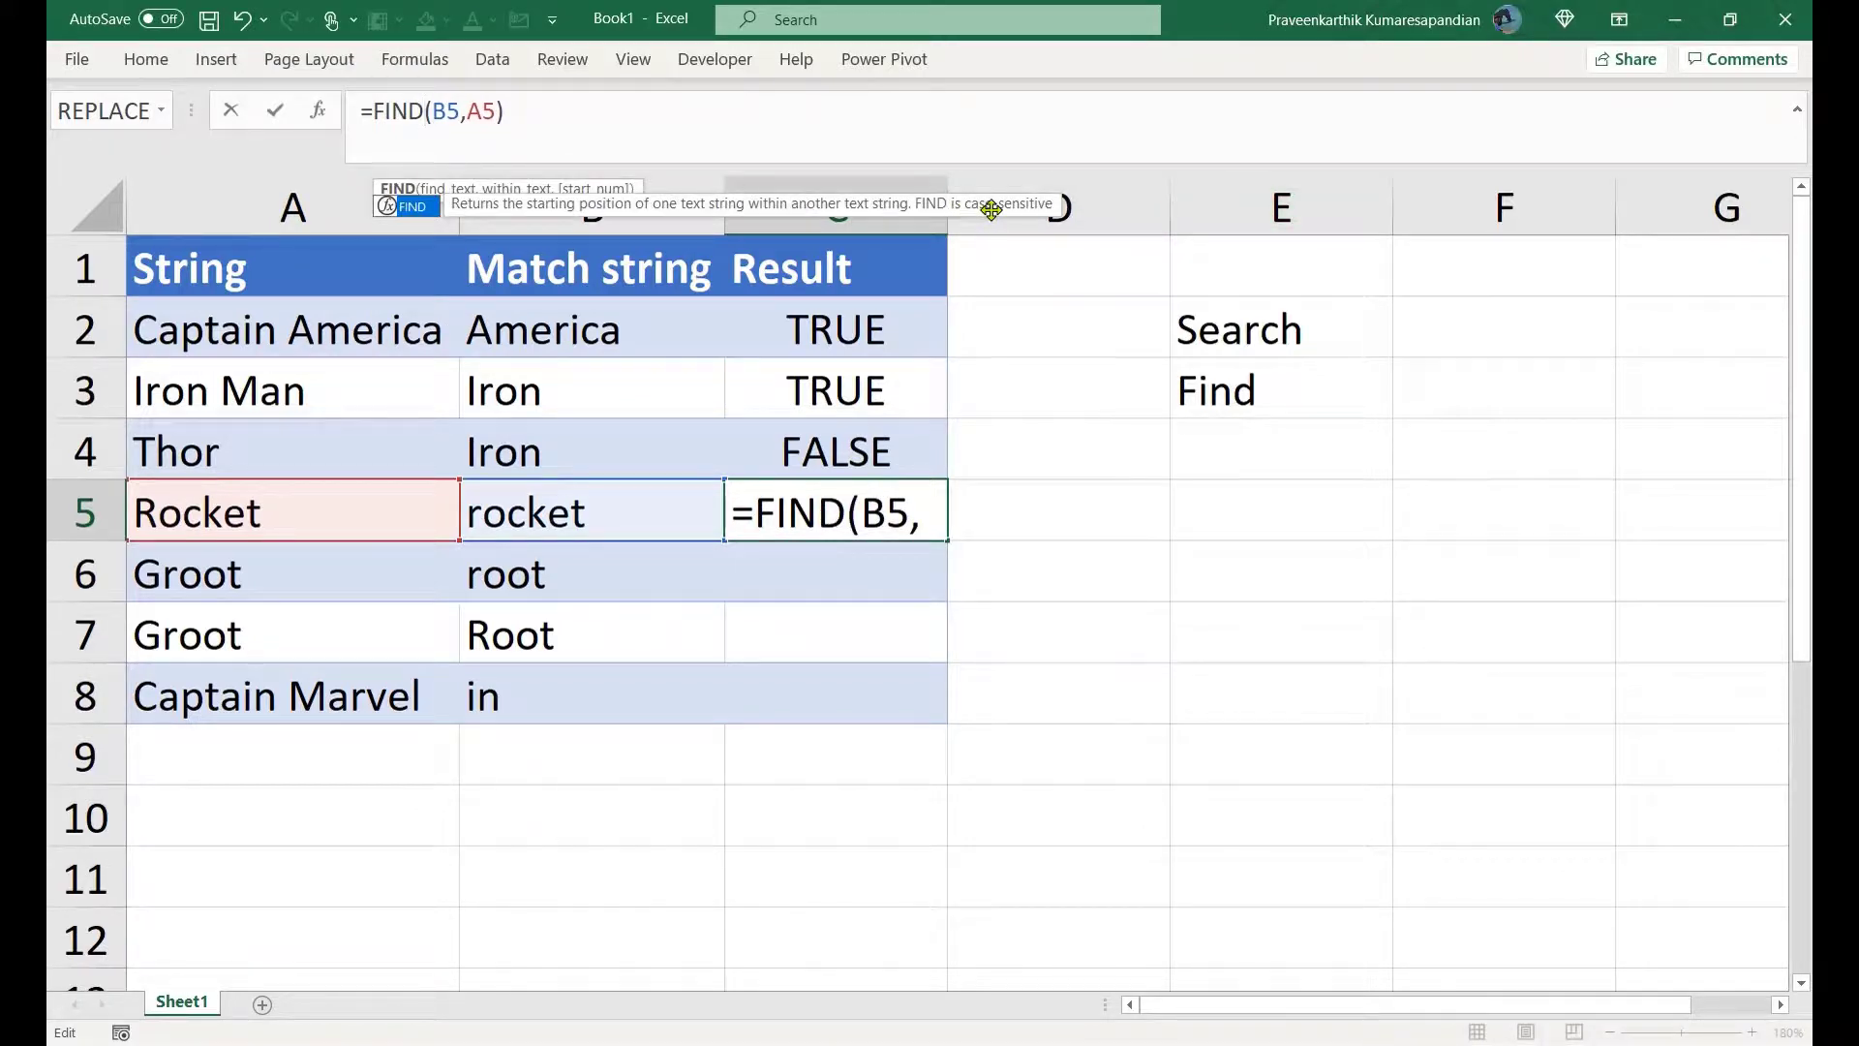
key(BackSpace)
key(BackSpace)
key(BackSpace)
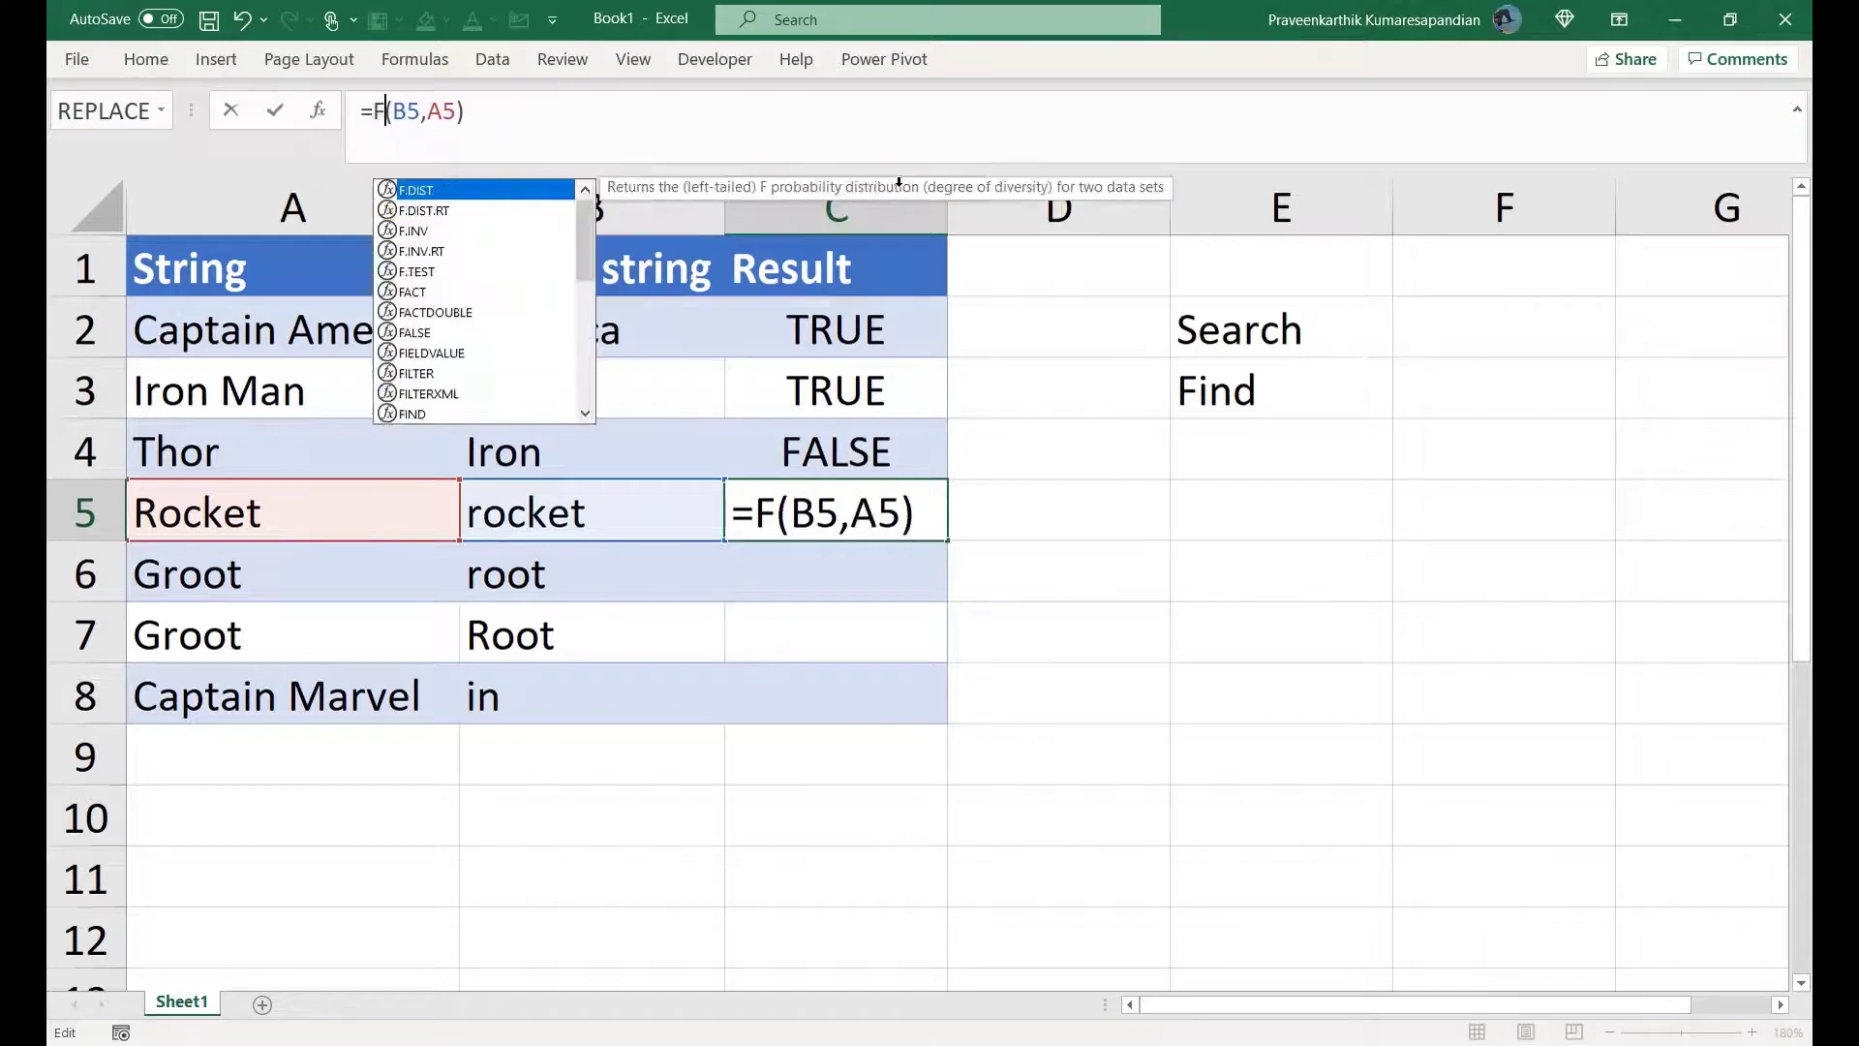
key(BackSpace)
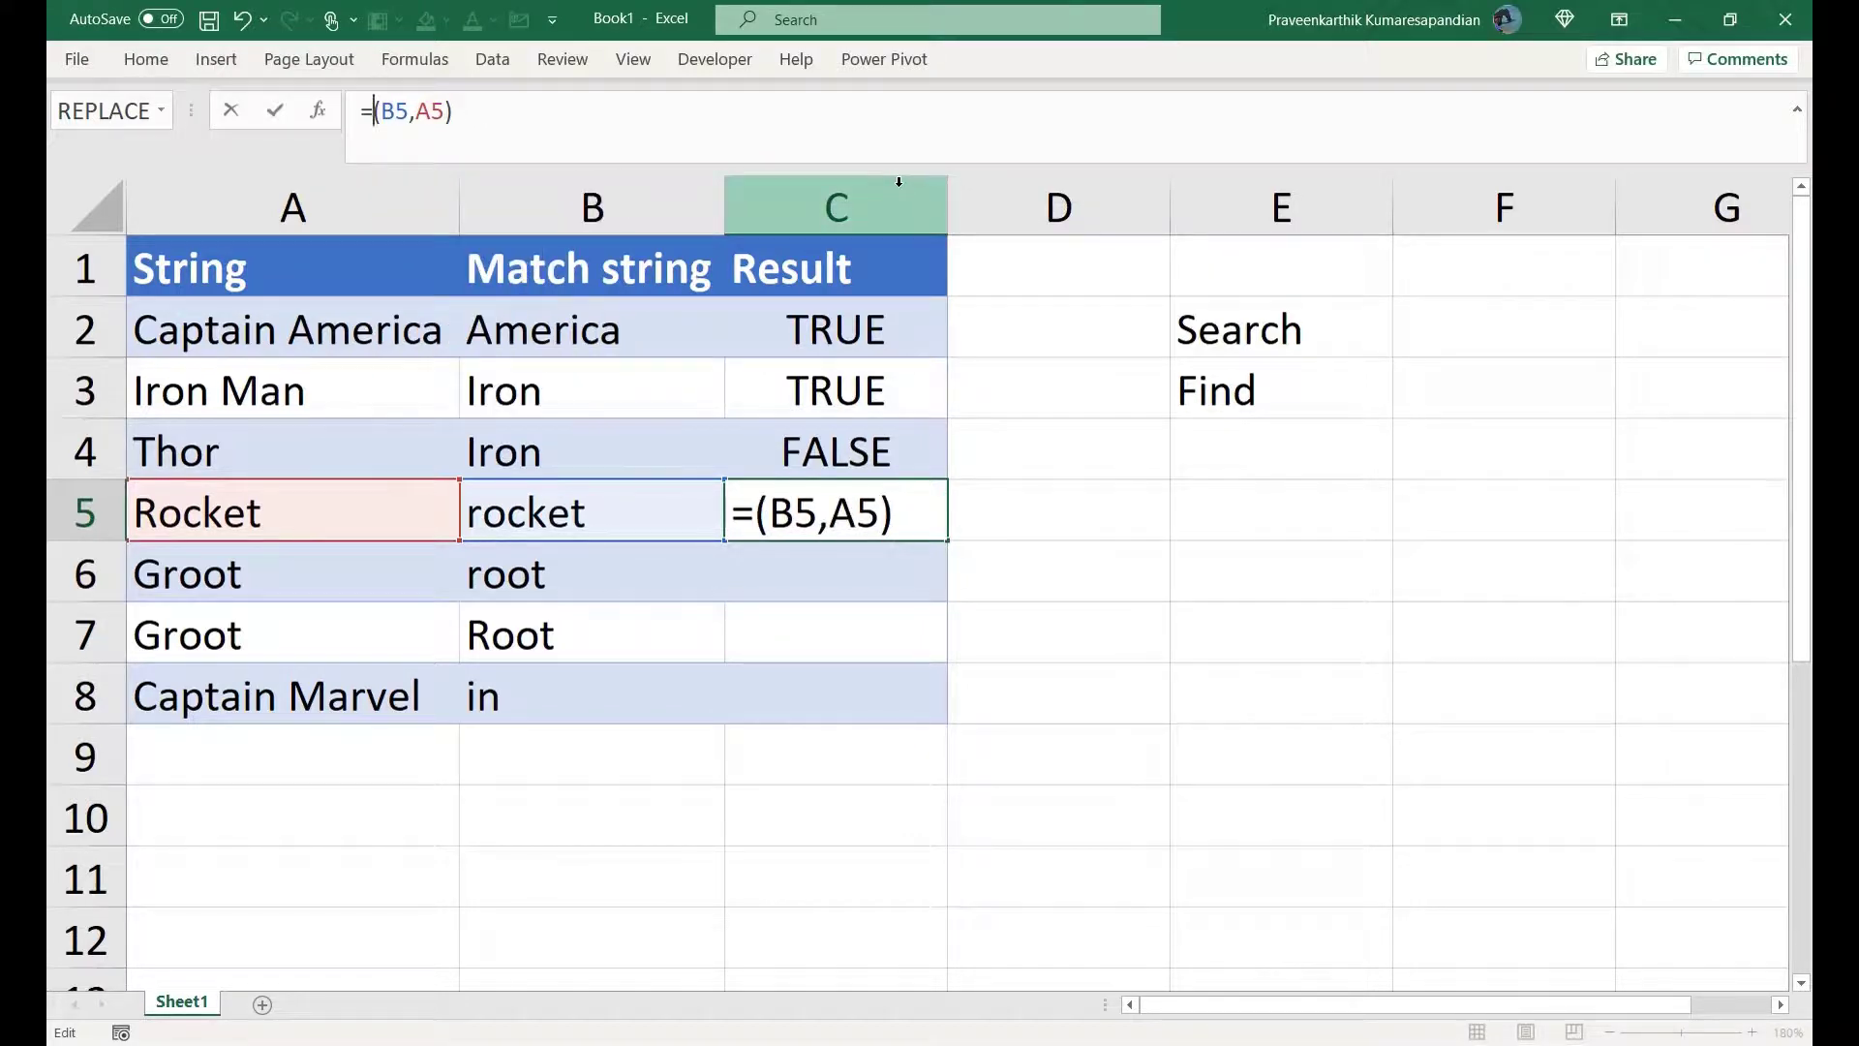
text(SEARCH)
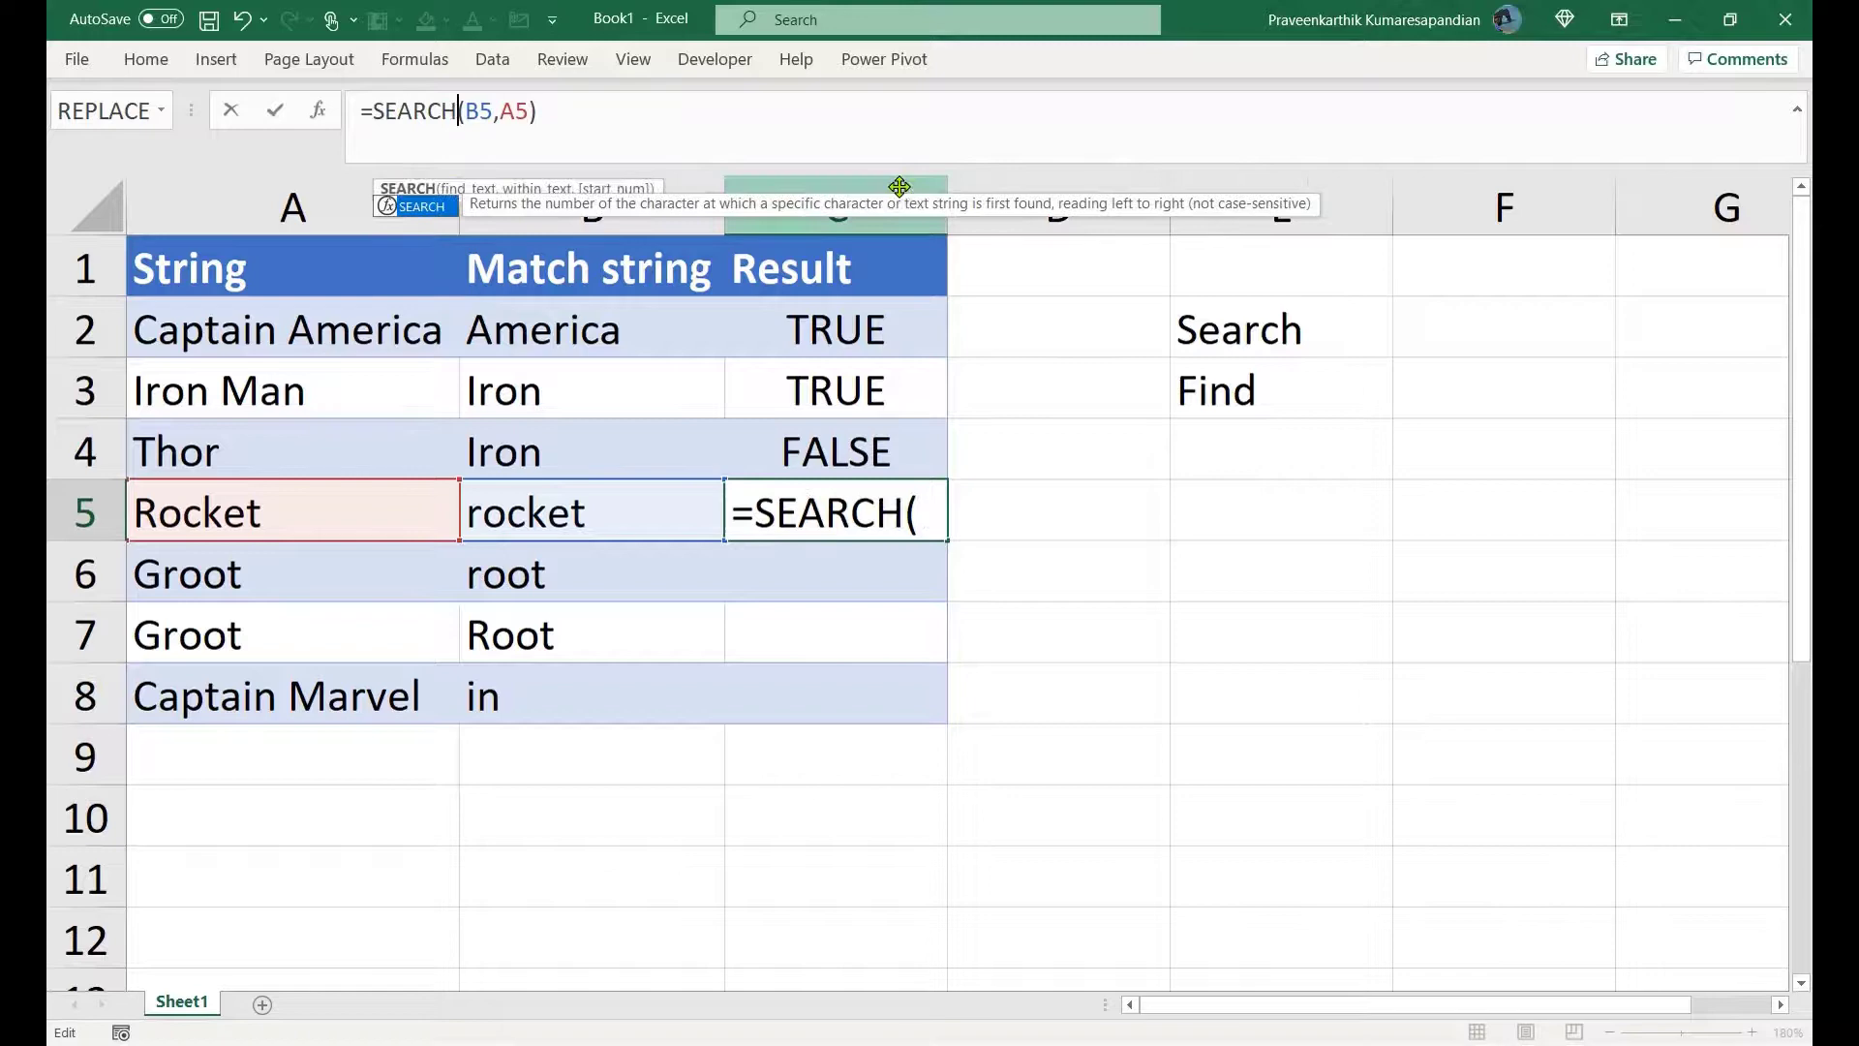
key(Return)
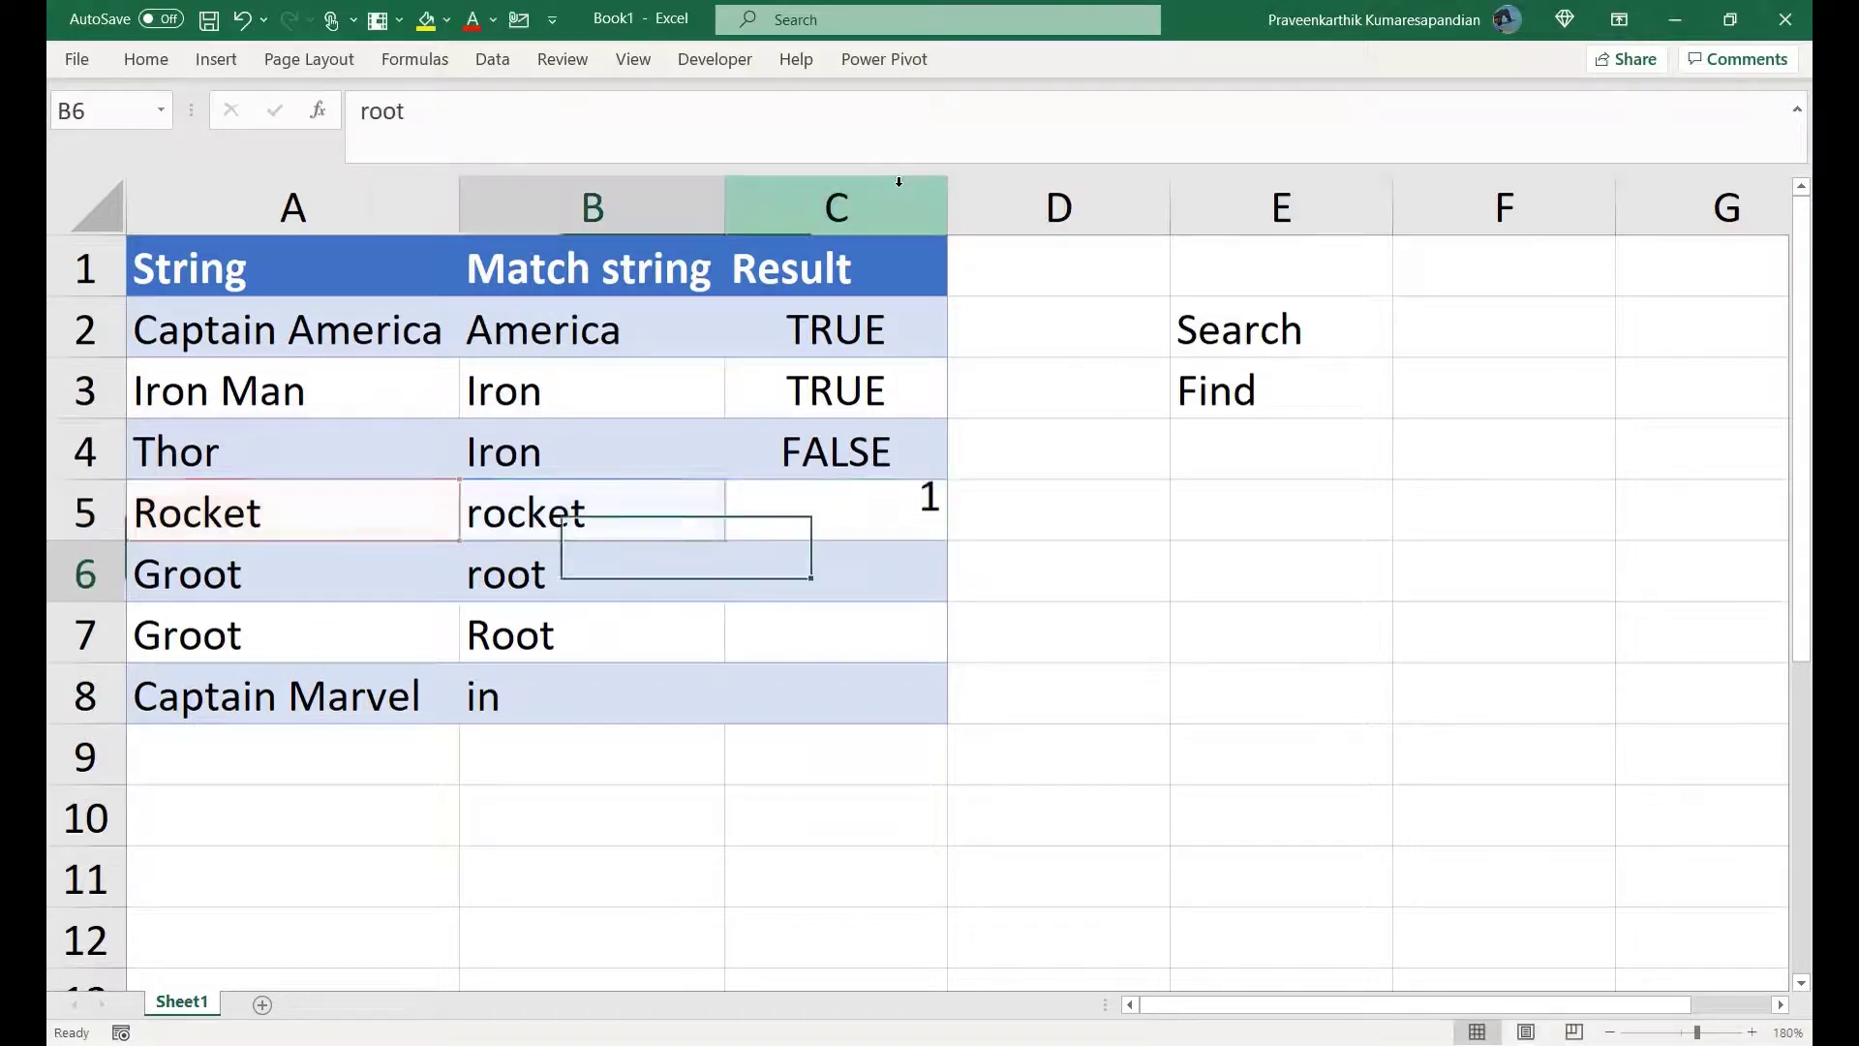
click(879, 506)
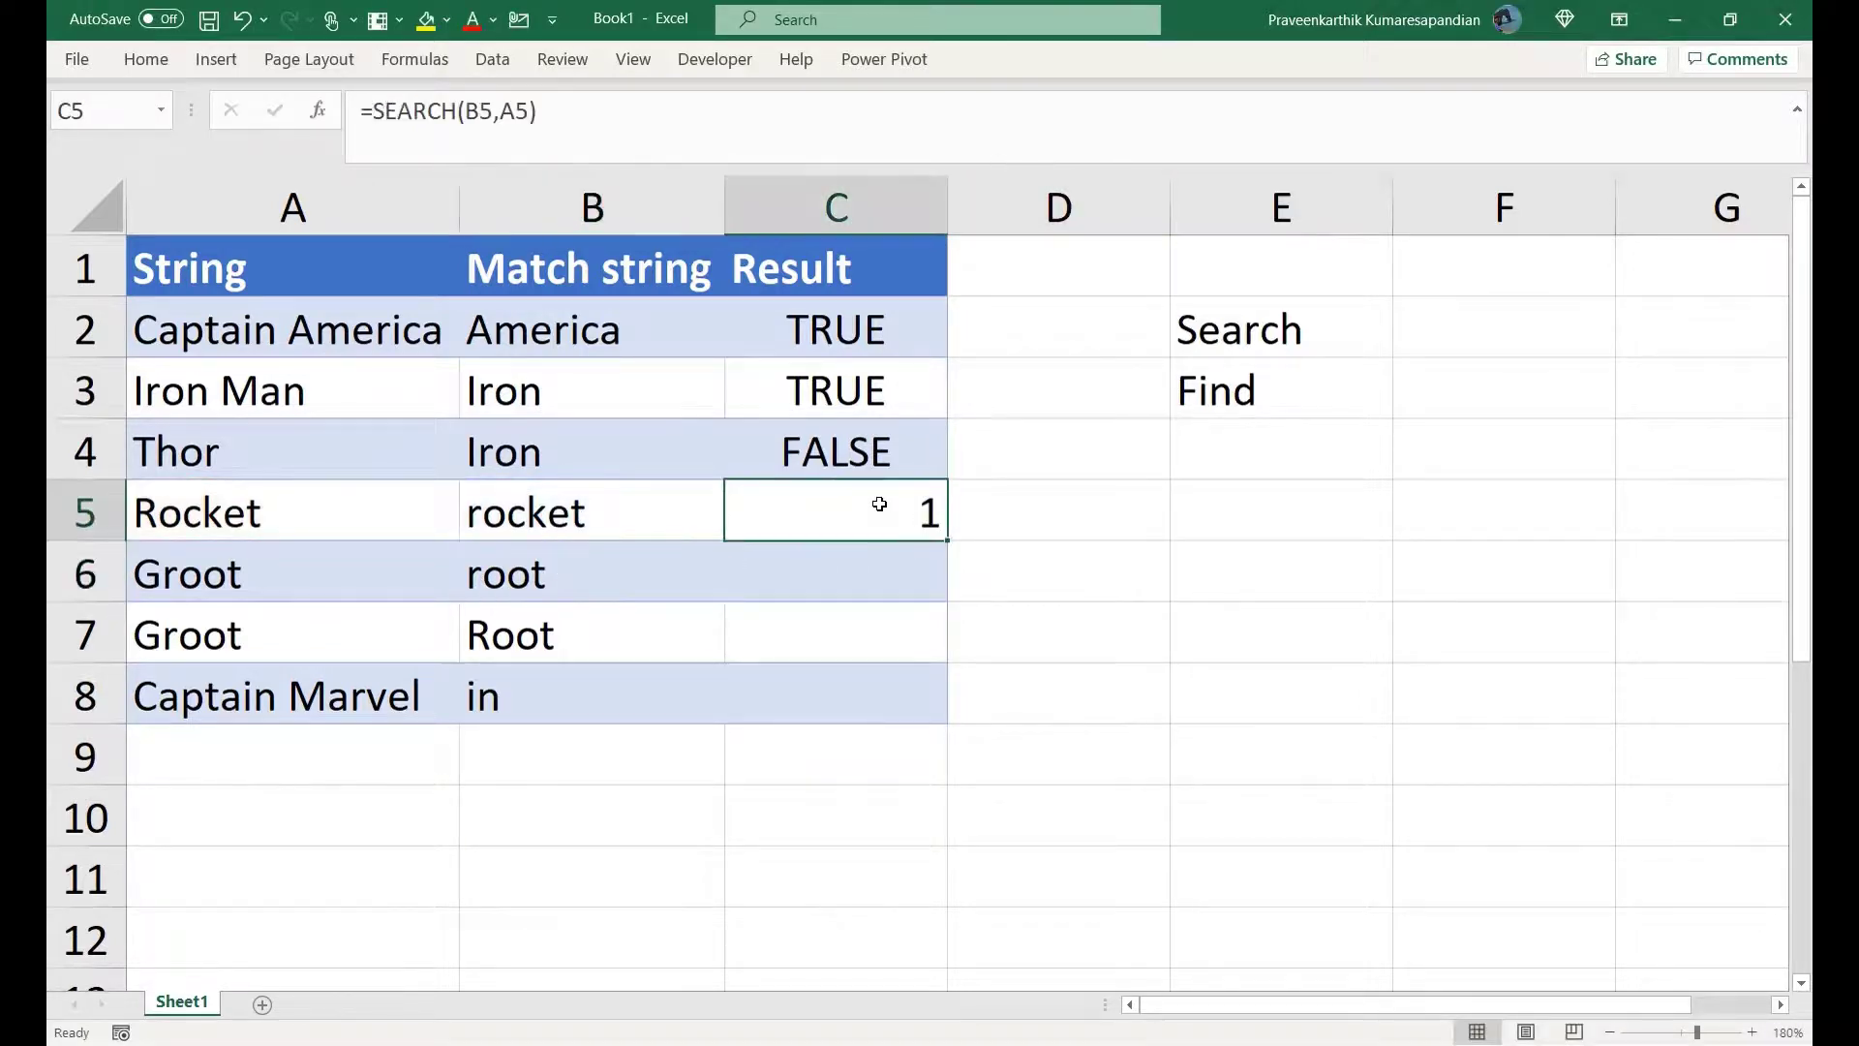
Step: Change C5 to =ISNUMBER(SEARCH(B5,A5)) so it shows TRUE
click(373, 111)
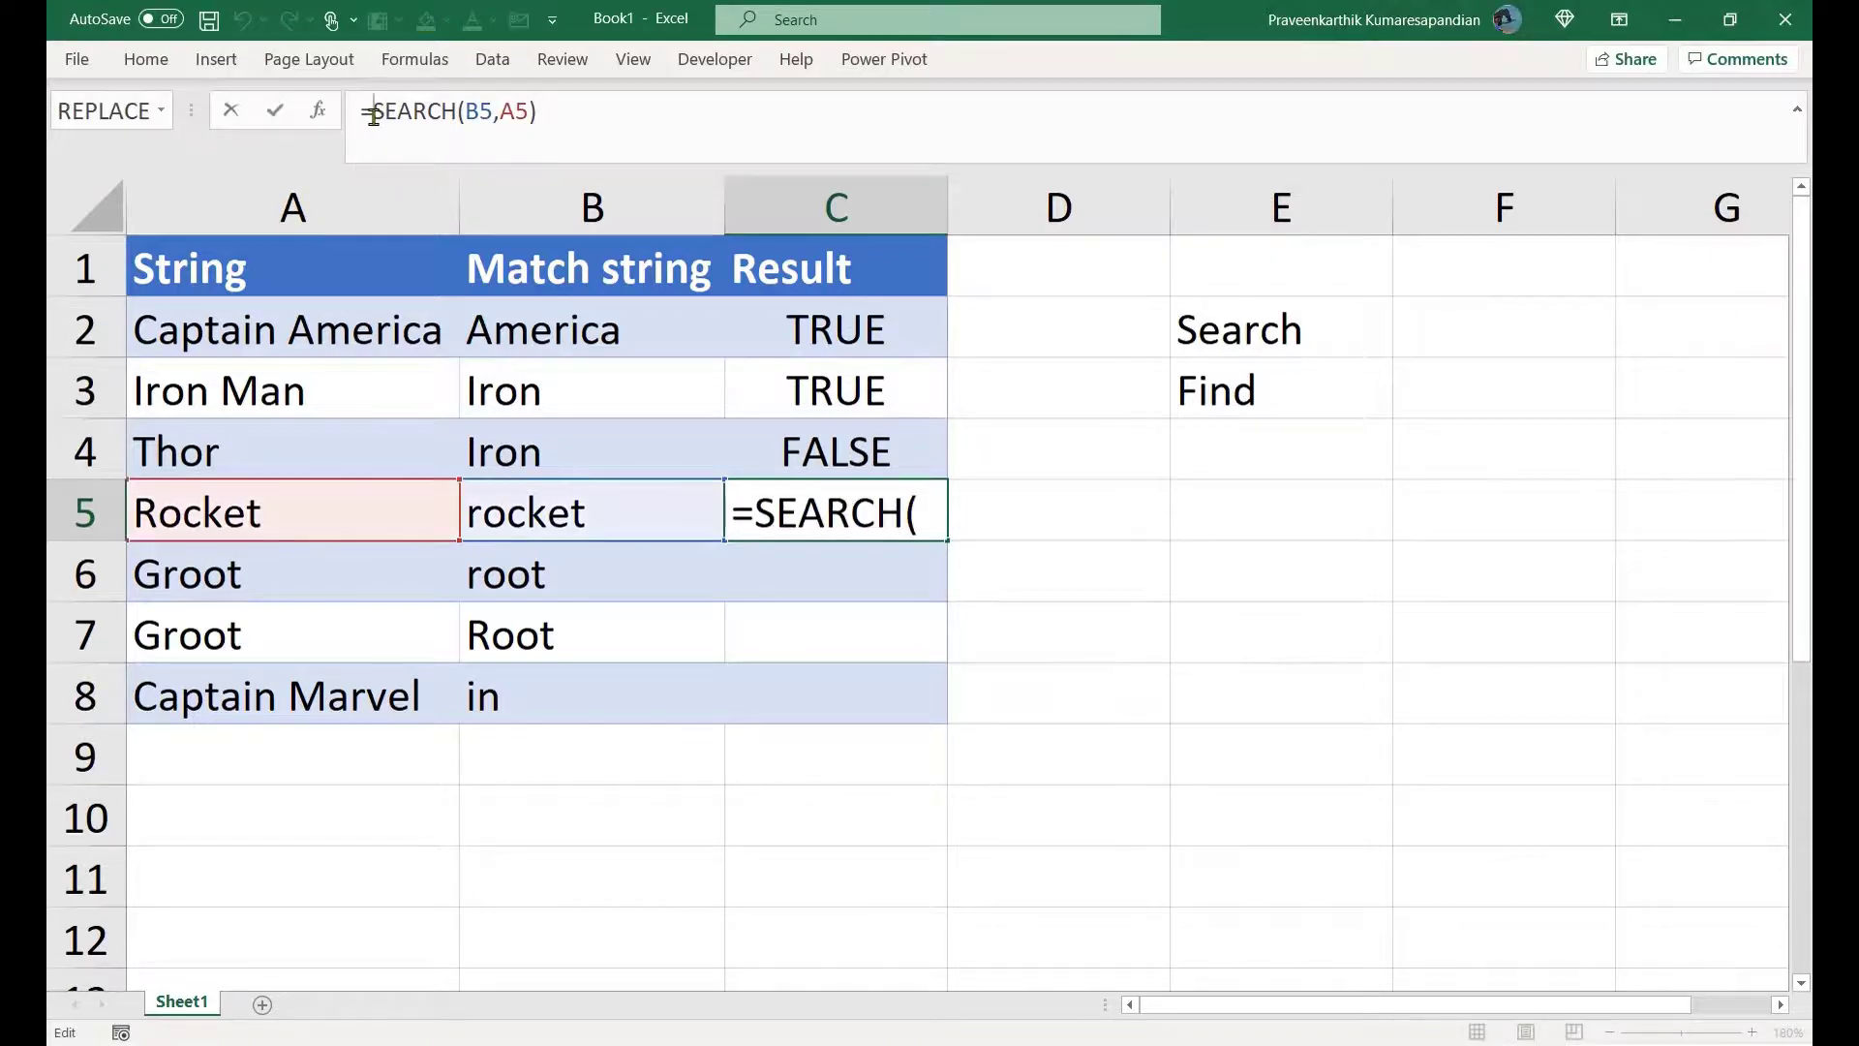
text(is)
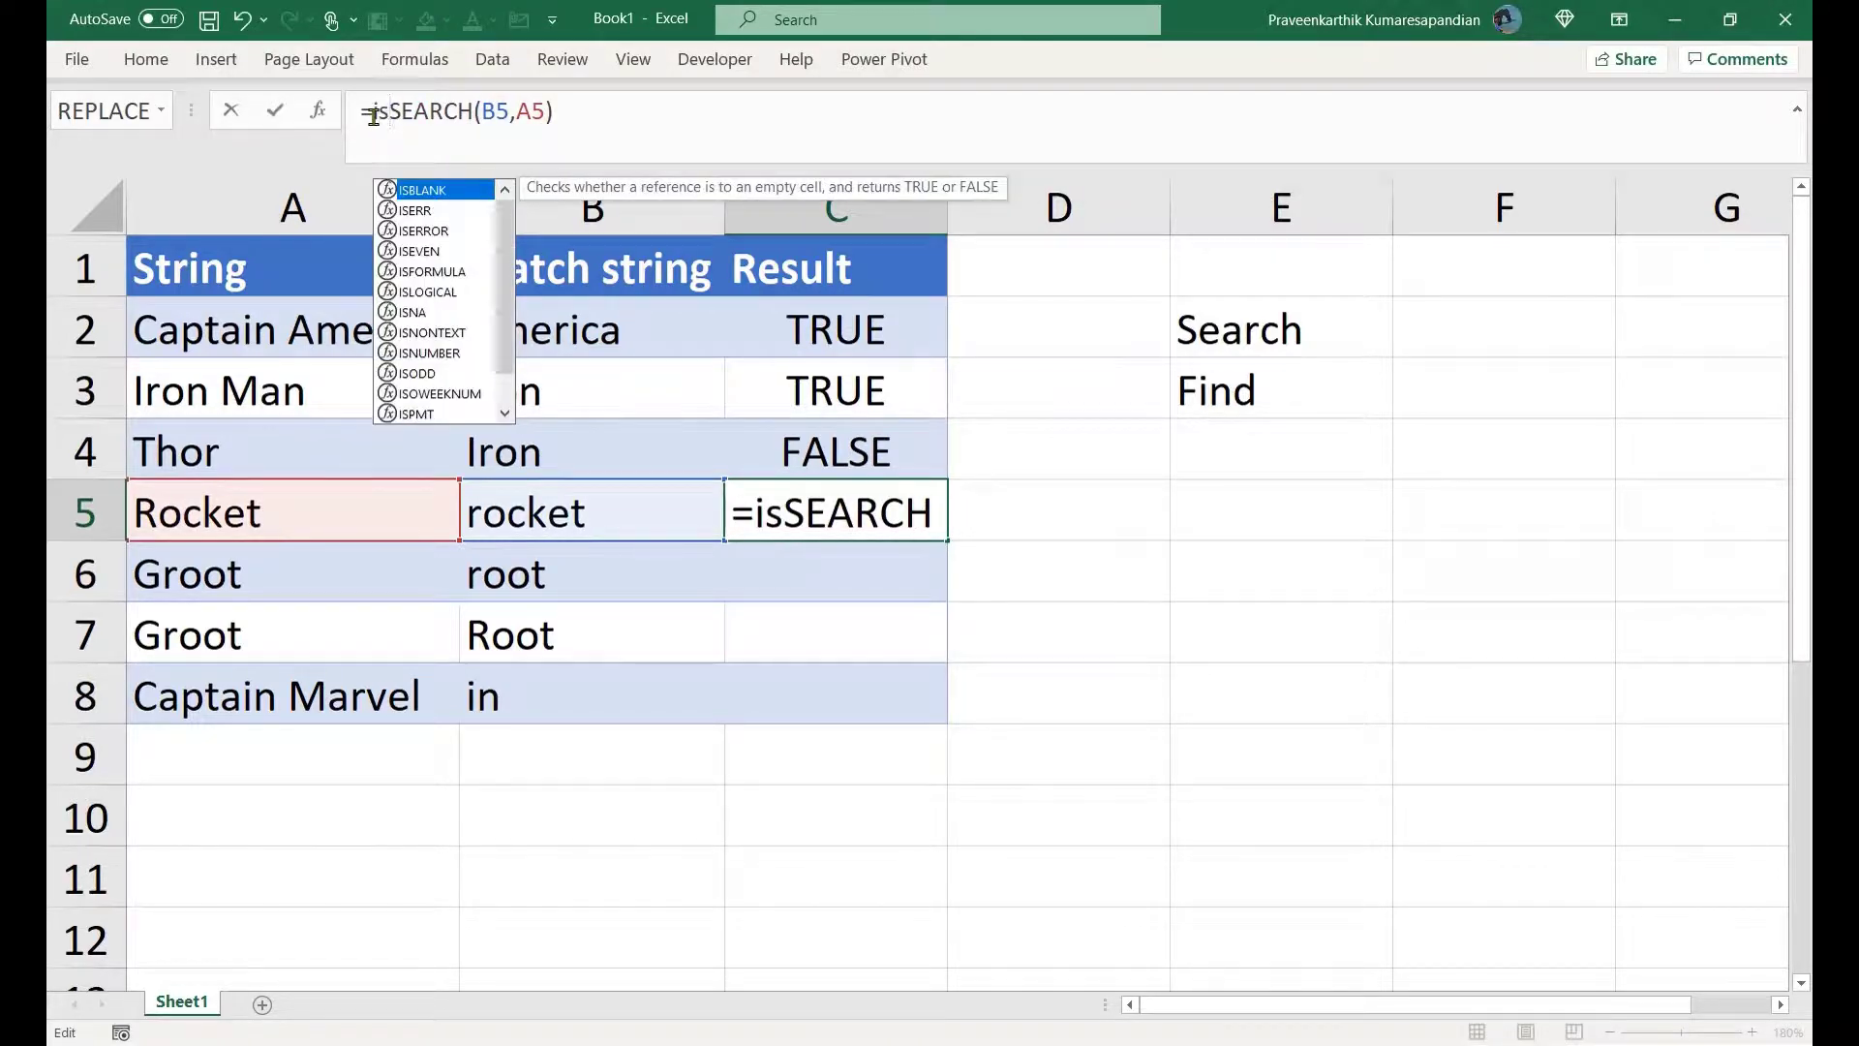
text(n)
key(Down)
key(Down)
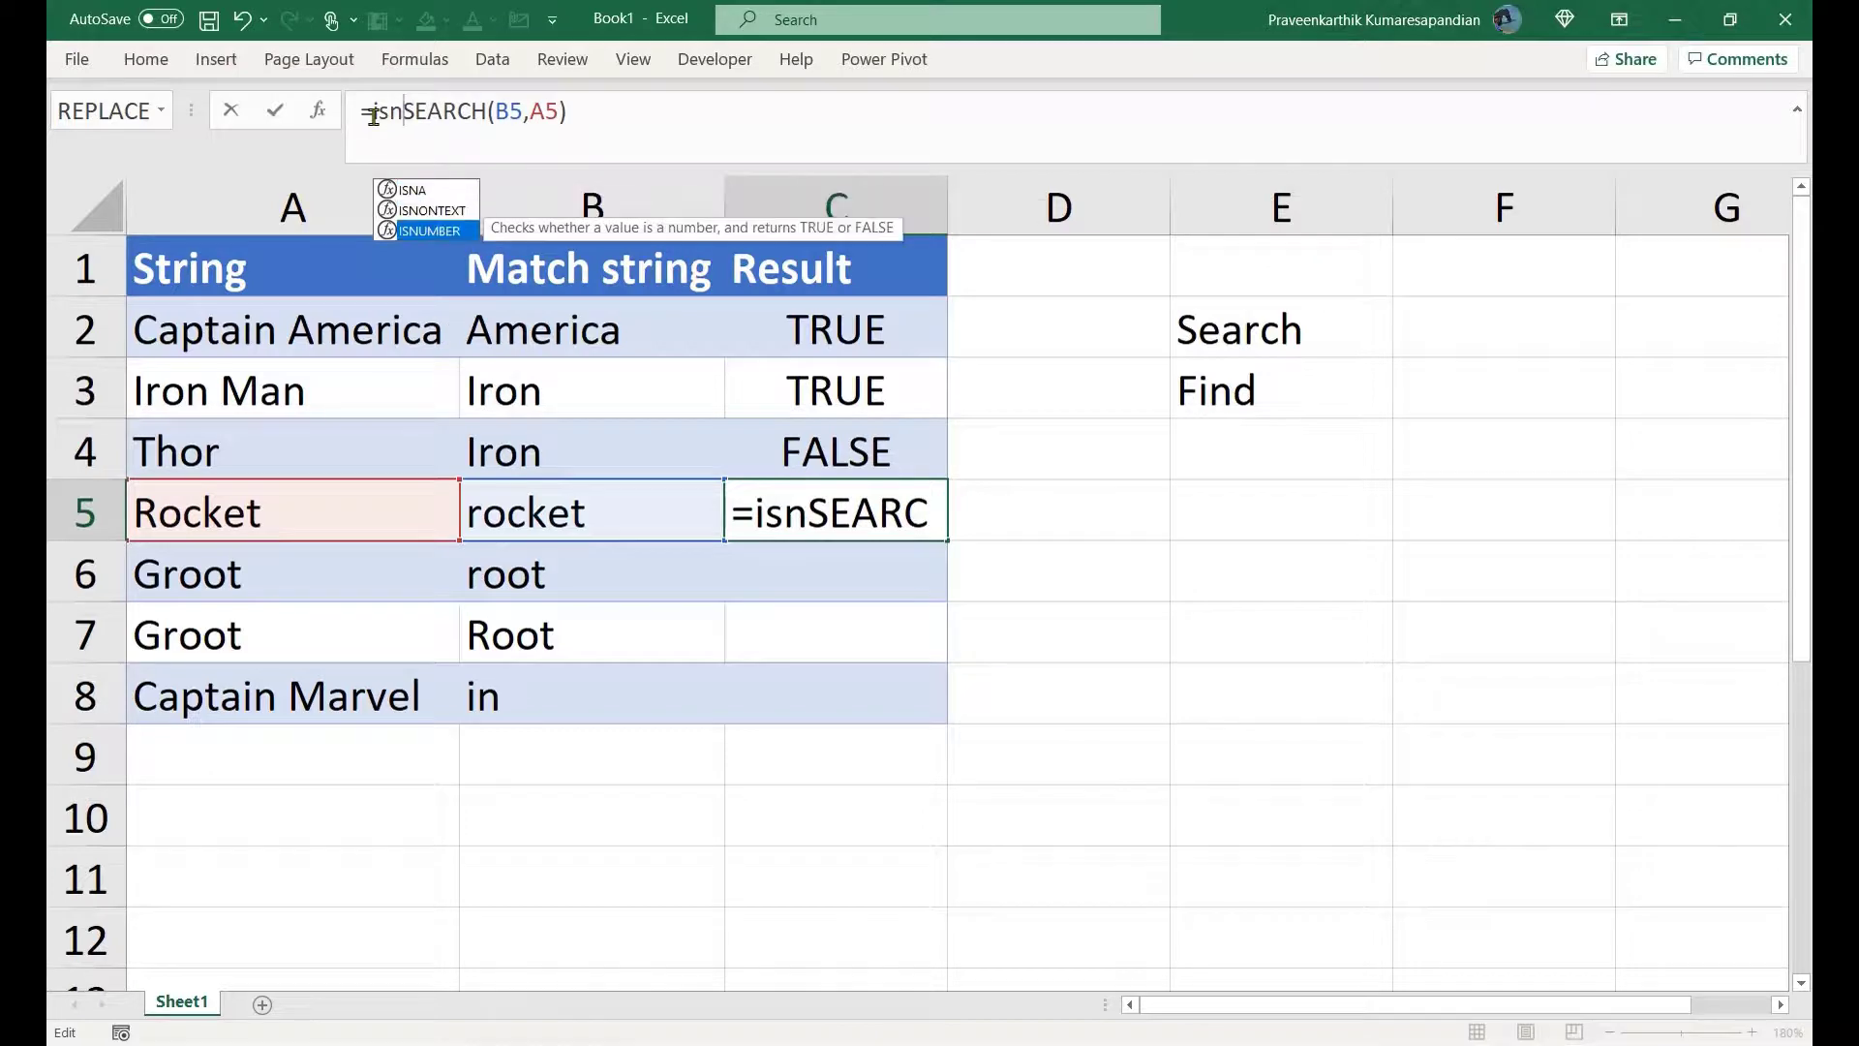
key(Tab)
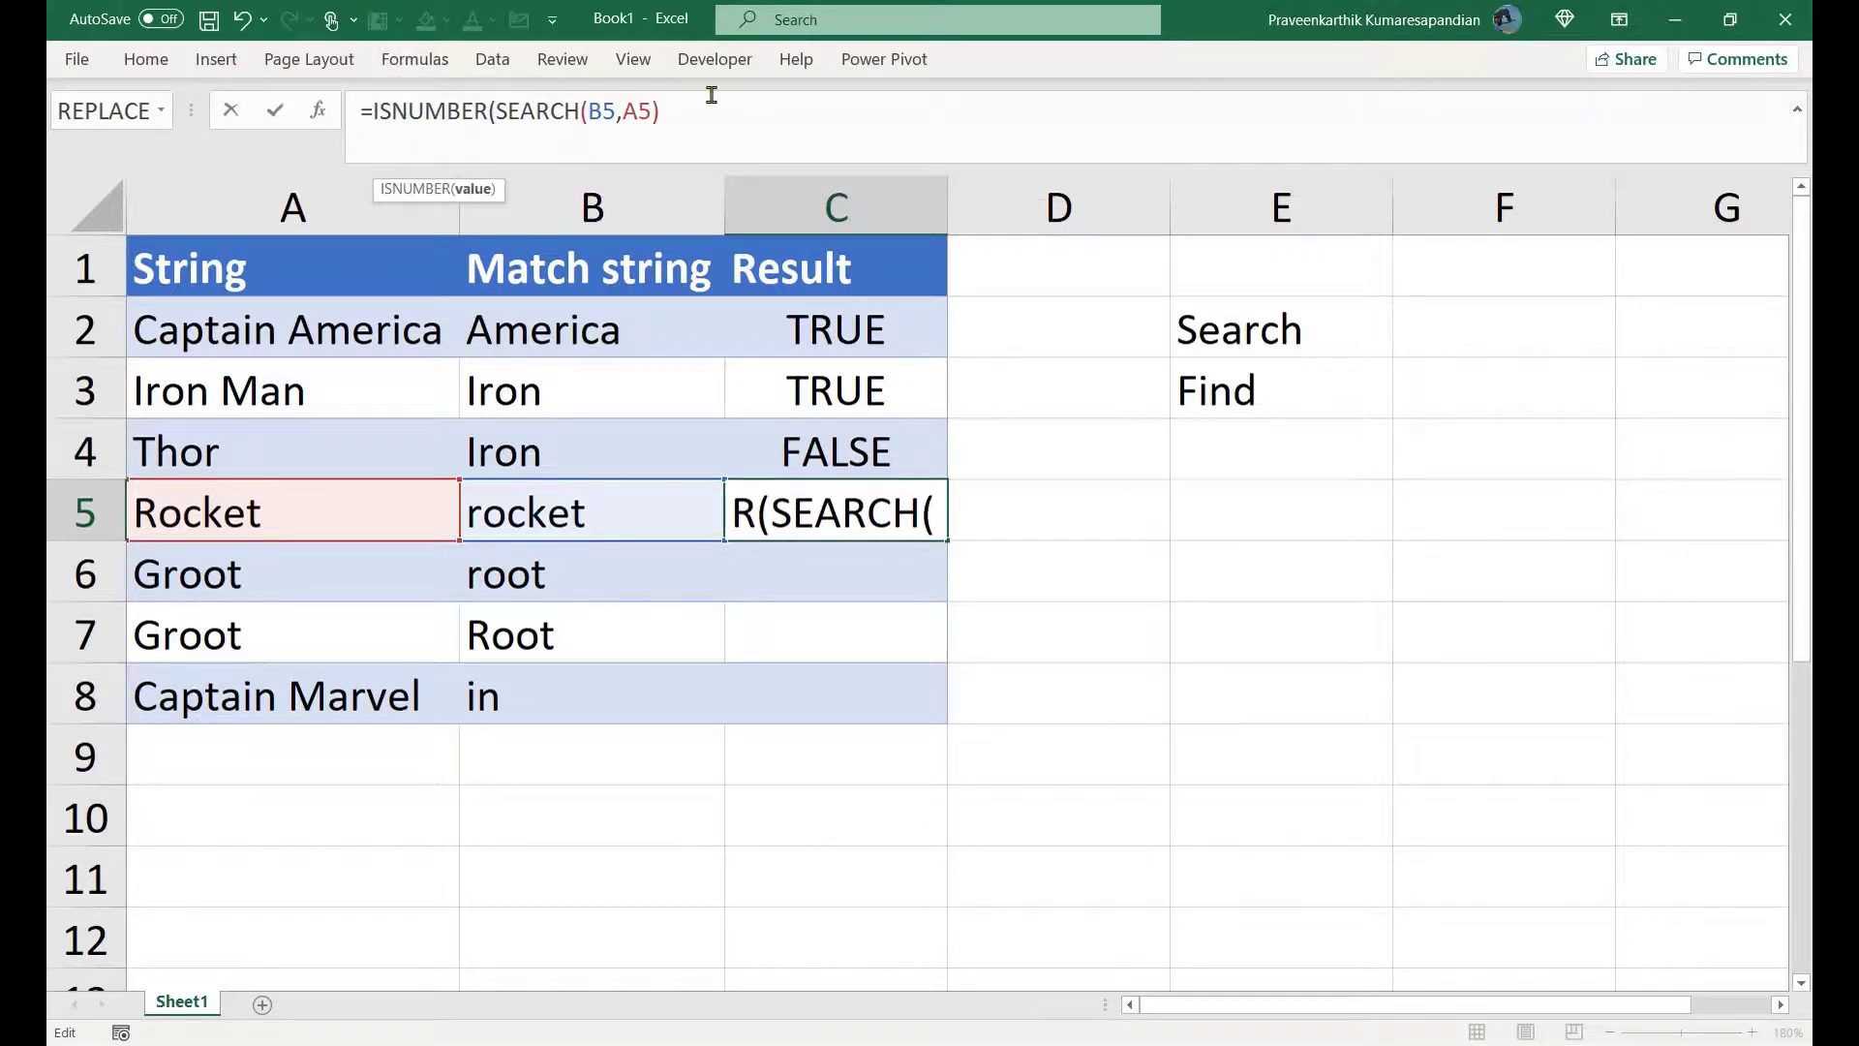
click(727, 114)
text()))
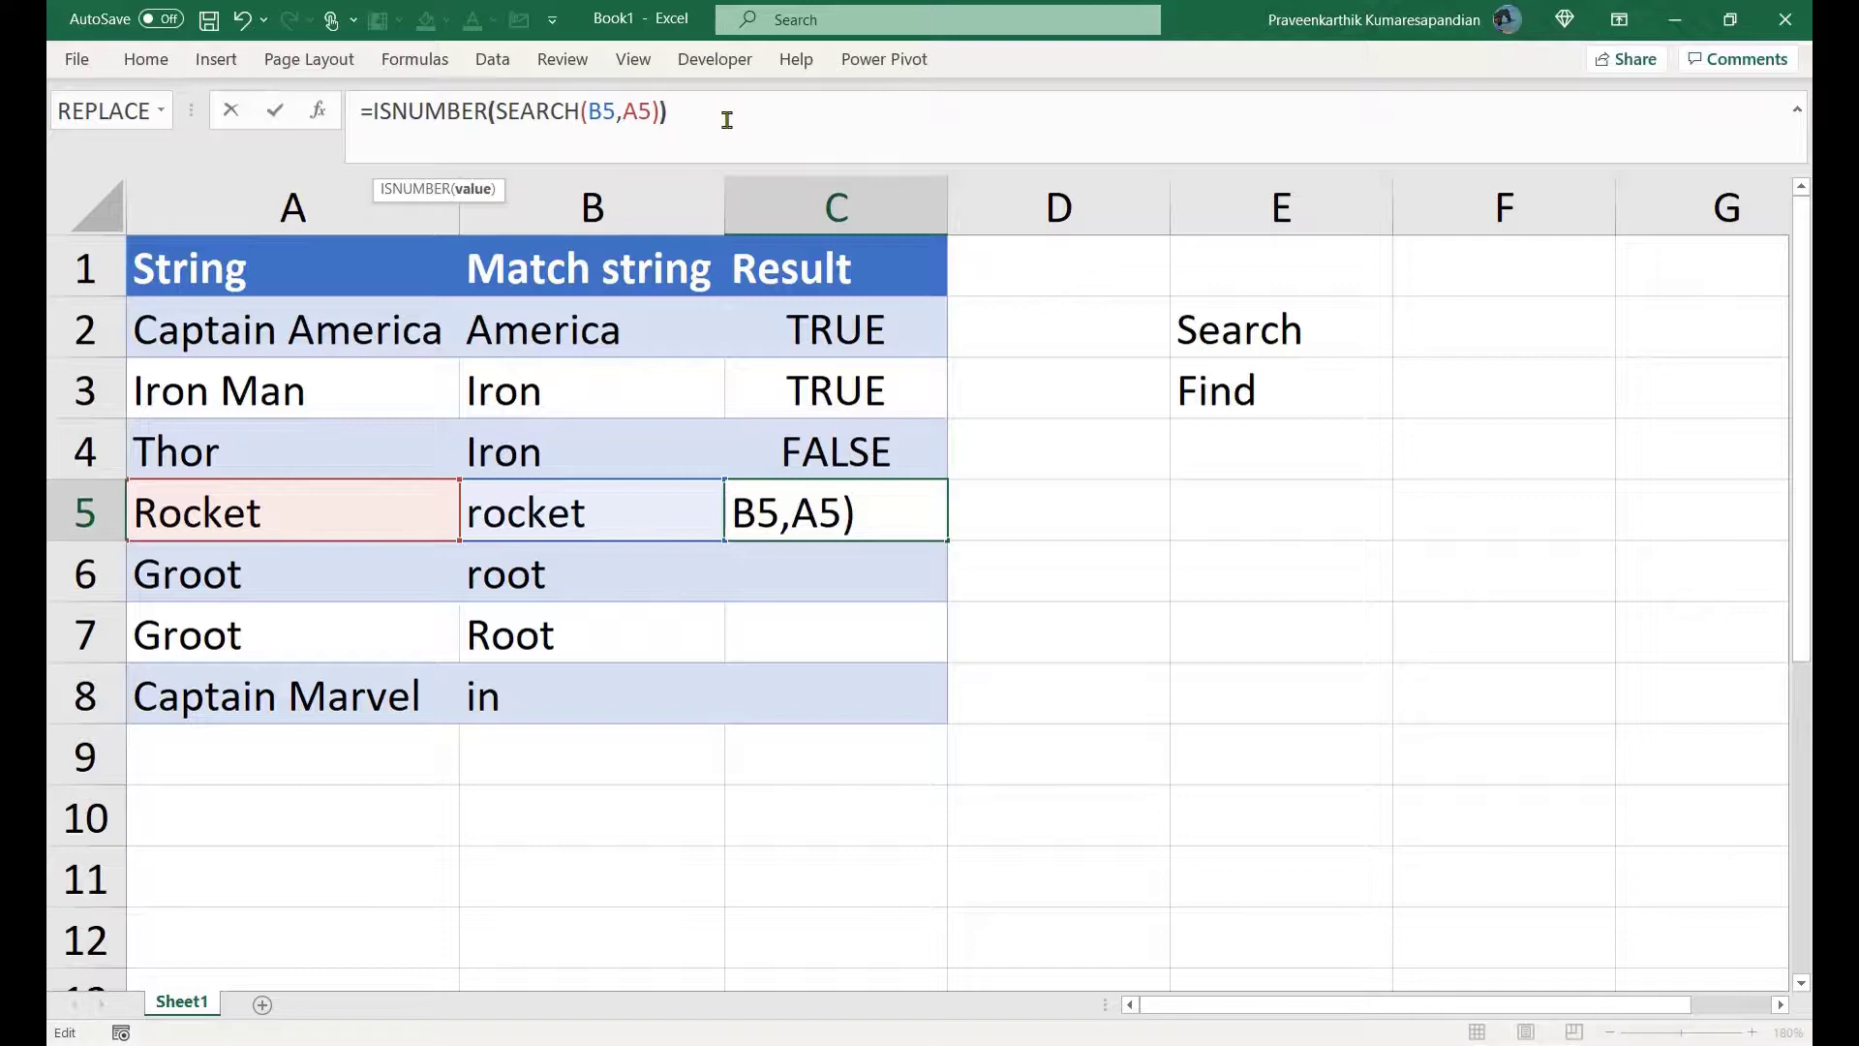
key(Return)
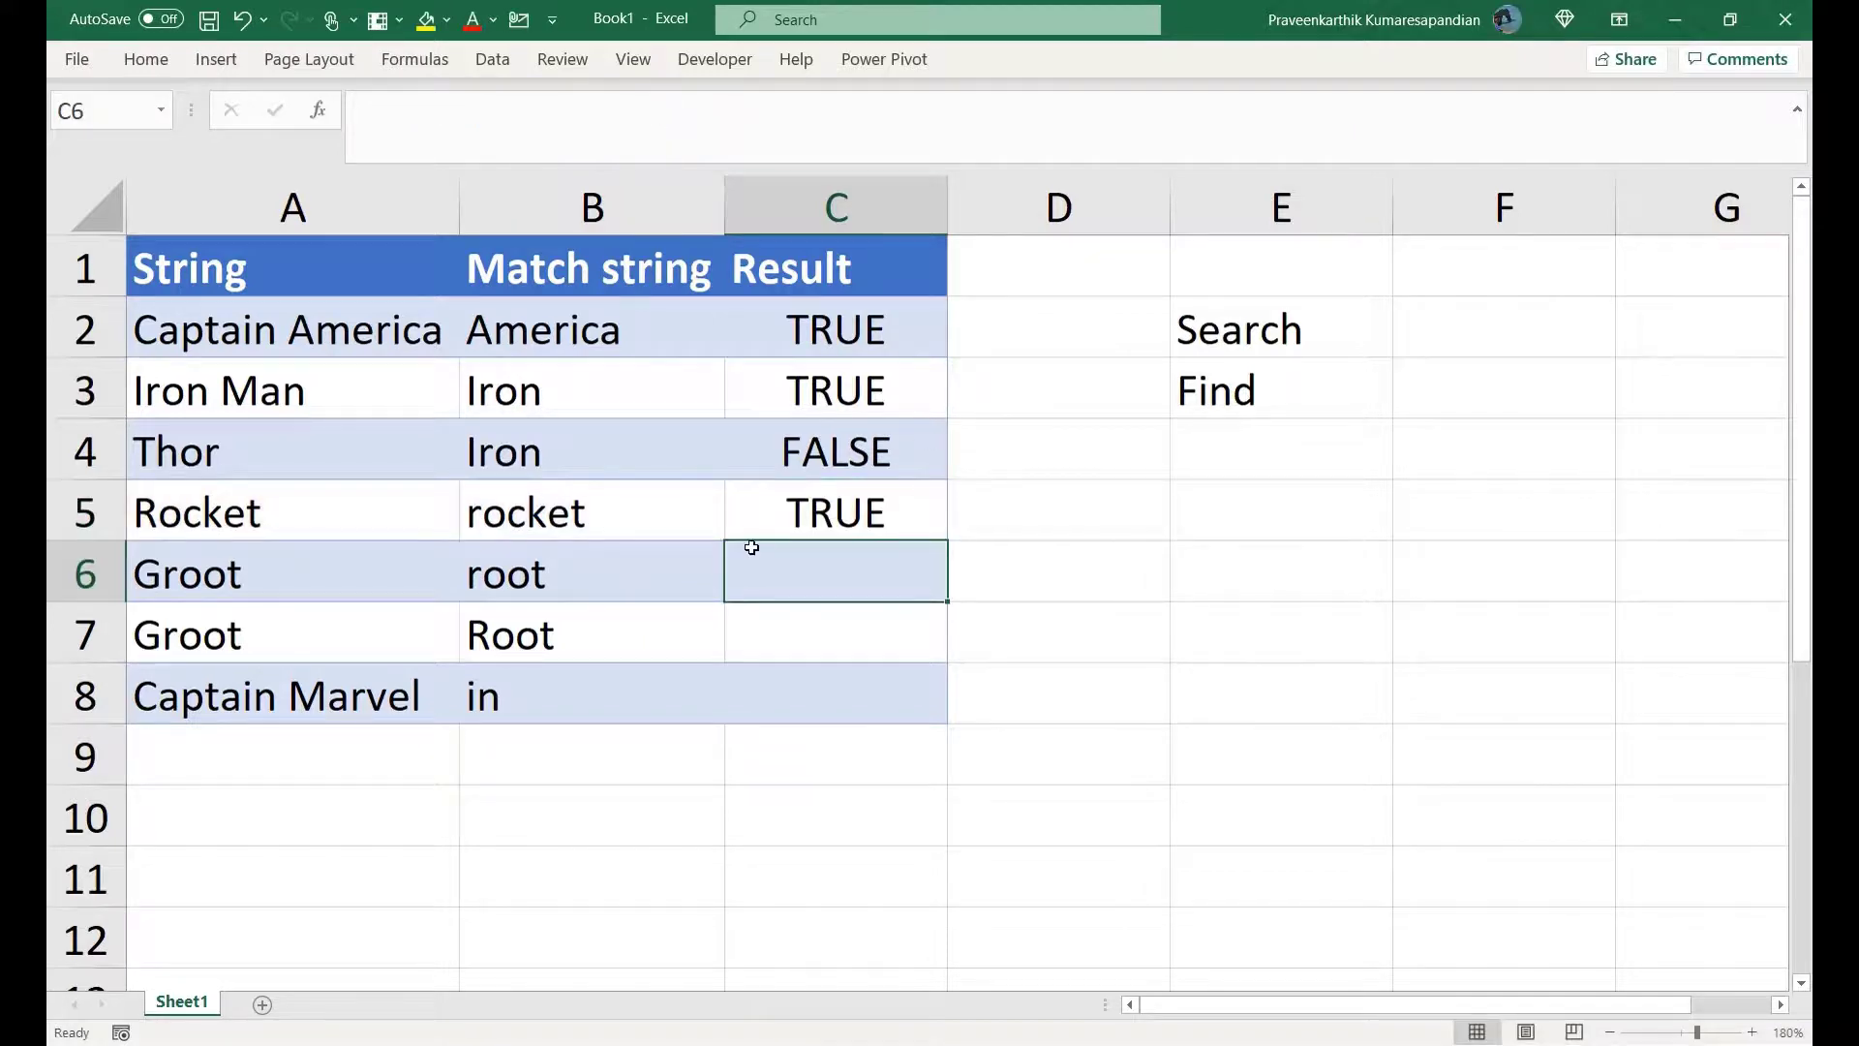
Step: Review C5's formula and B6's match string, then select result cell C6
click(840, 517)
click(838, 574)
click(636, 582)
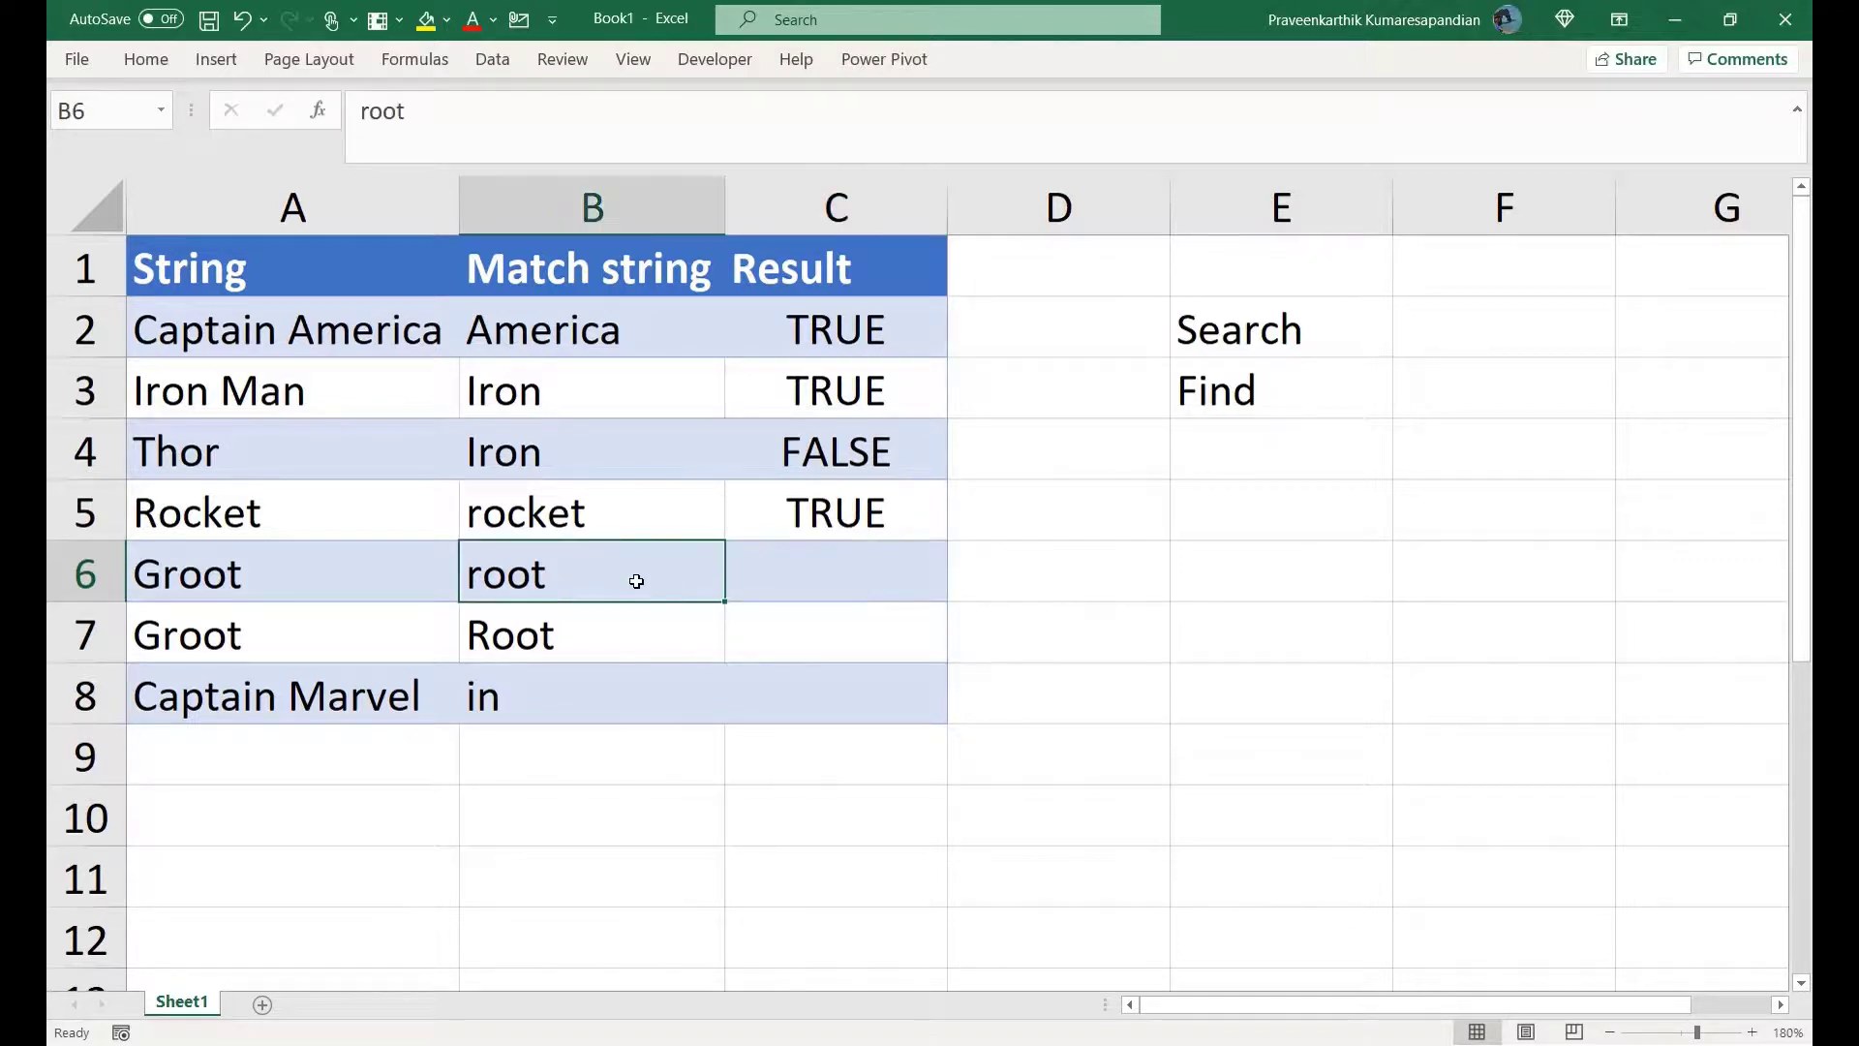
click(875, 597)
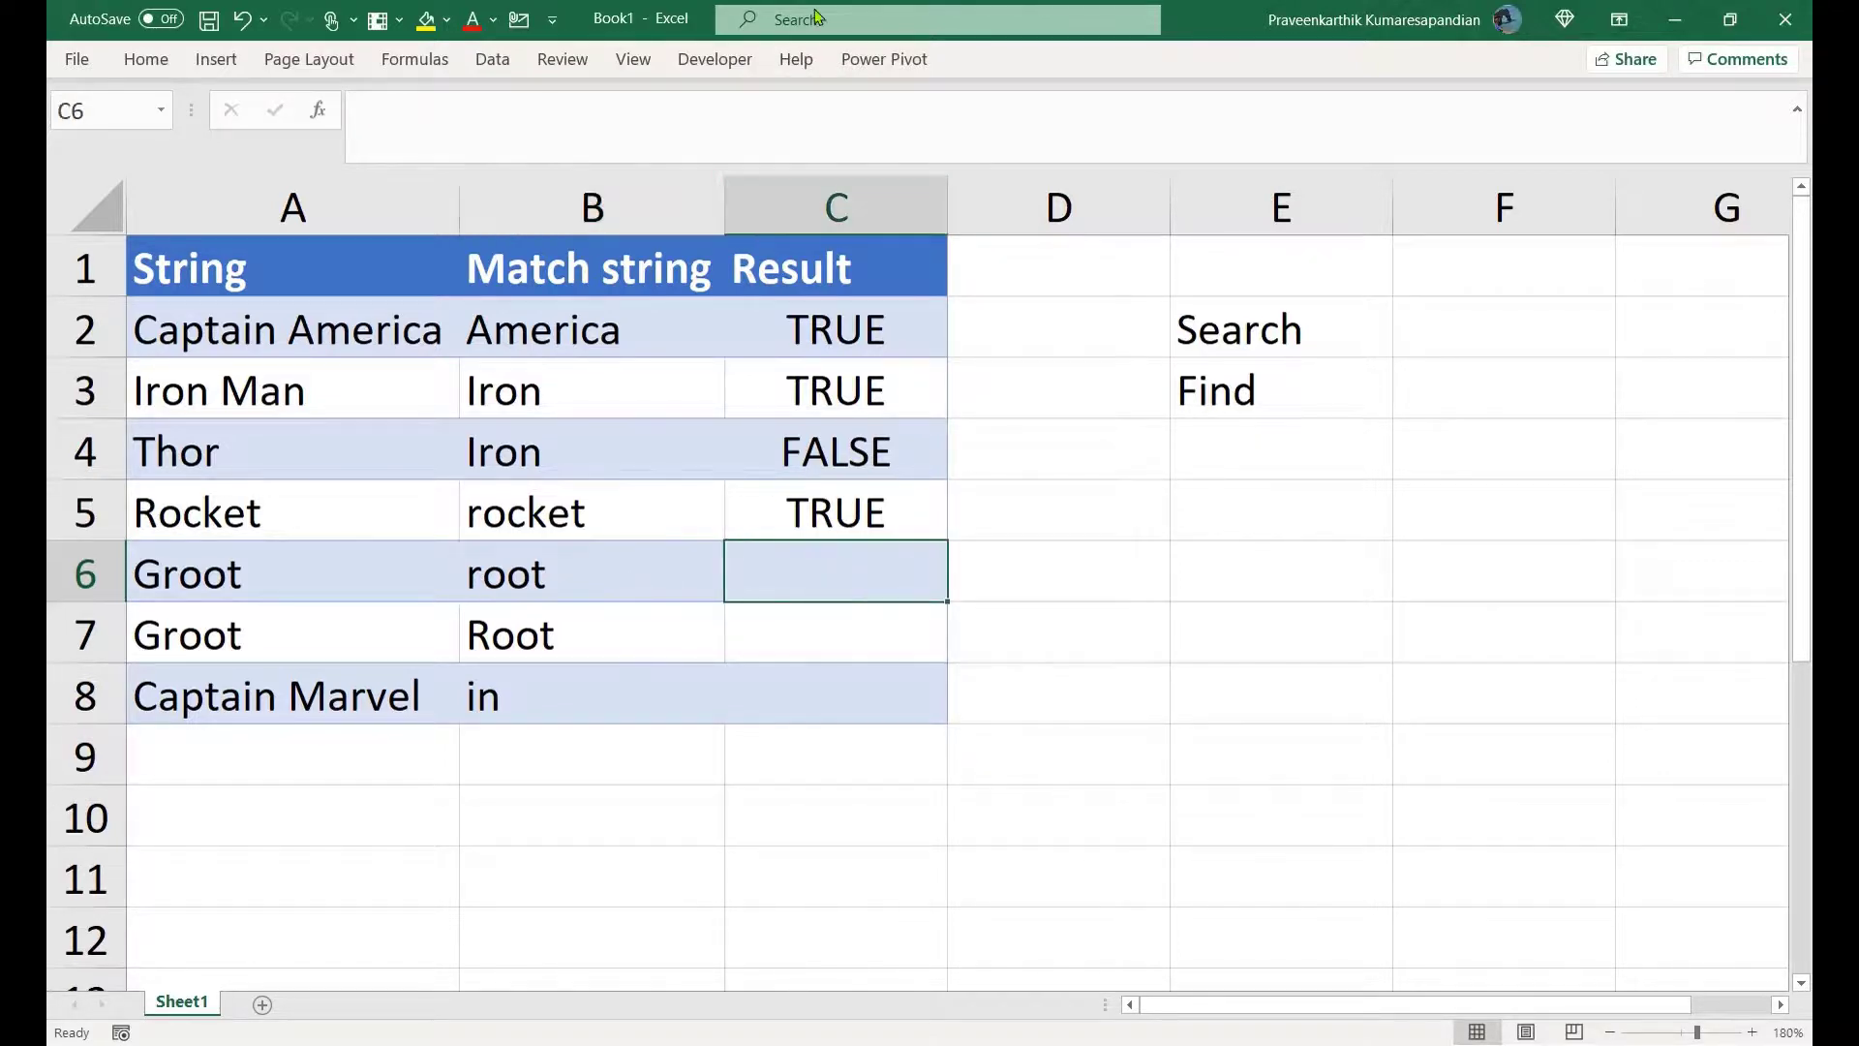
text(=)
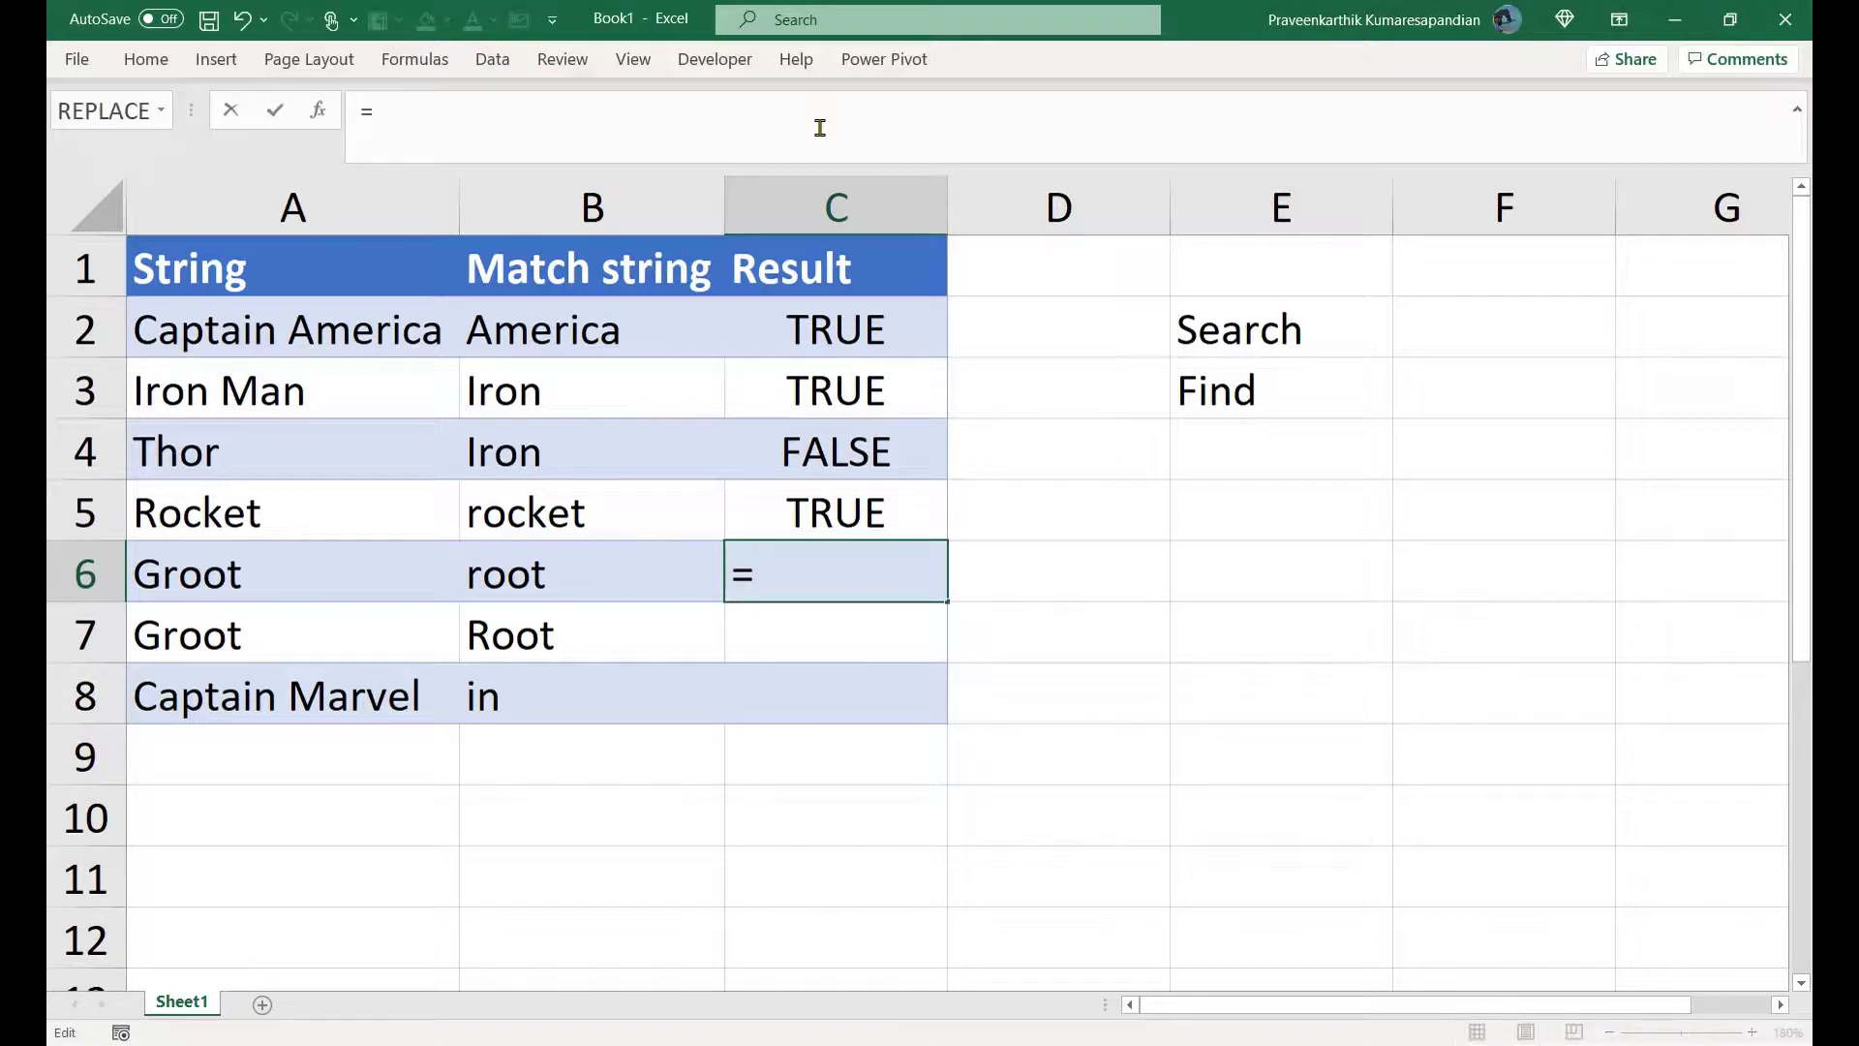
text(isn)
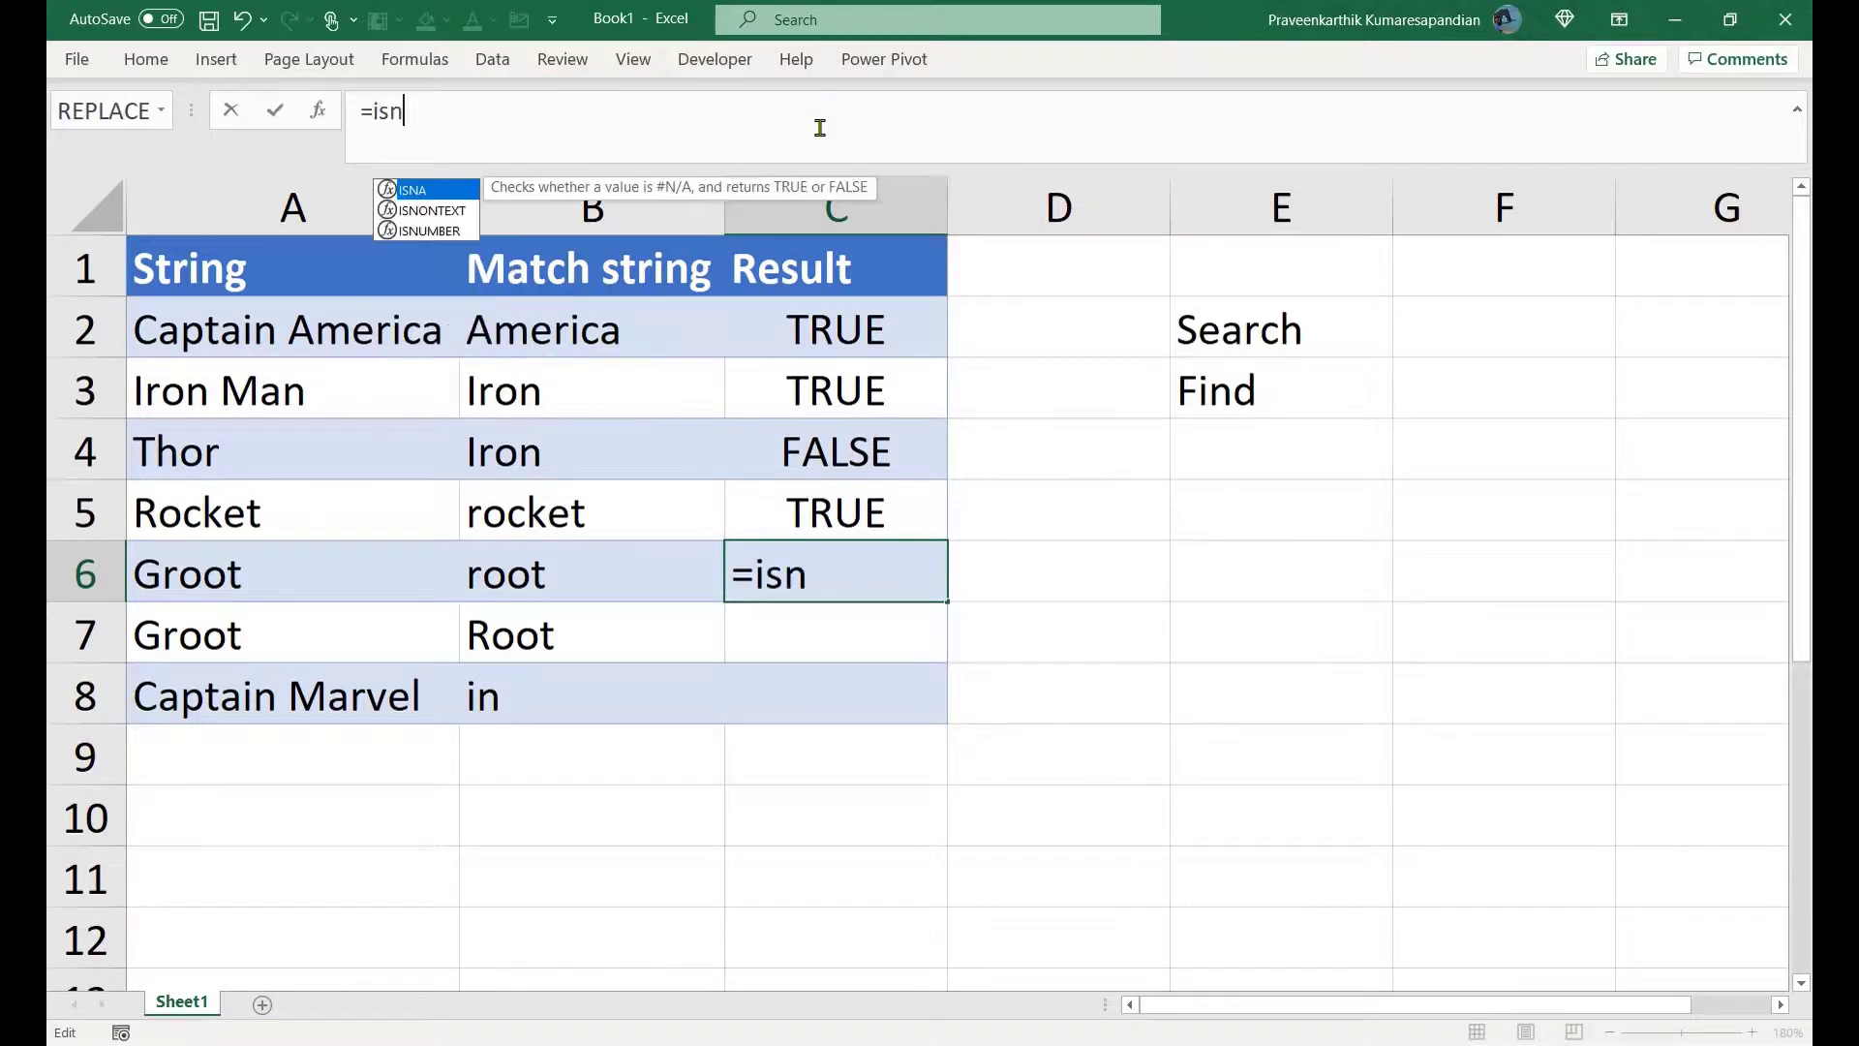
Step: Enter =ISNUMBER(FIND(B6,A6)) in C6, returning TRUE for root in Groot
key(Down)
key(Down)
key(Tab)
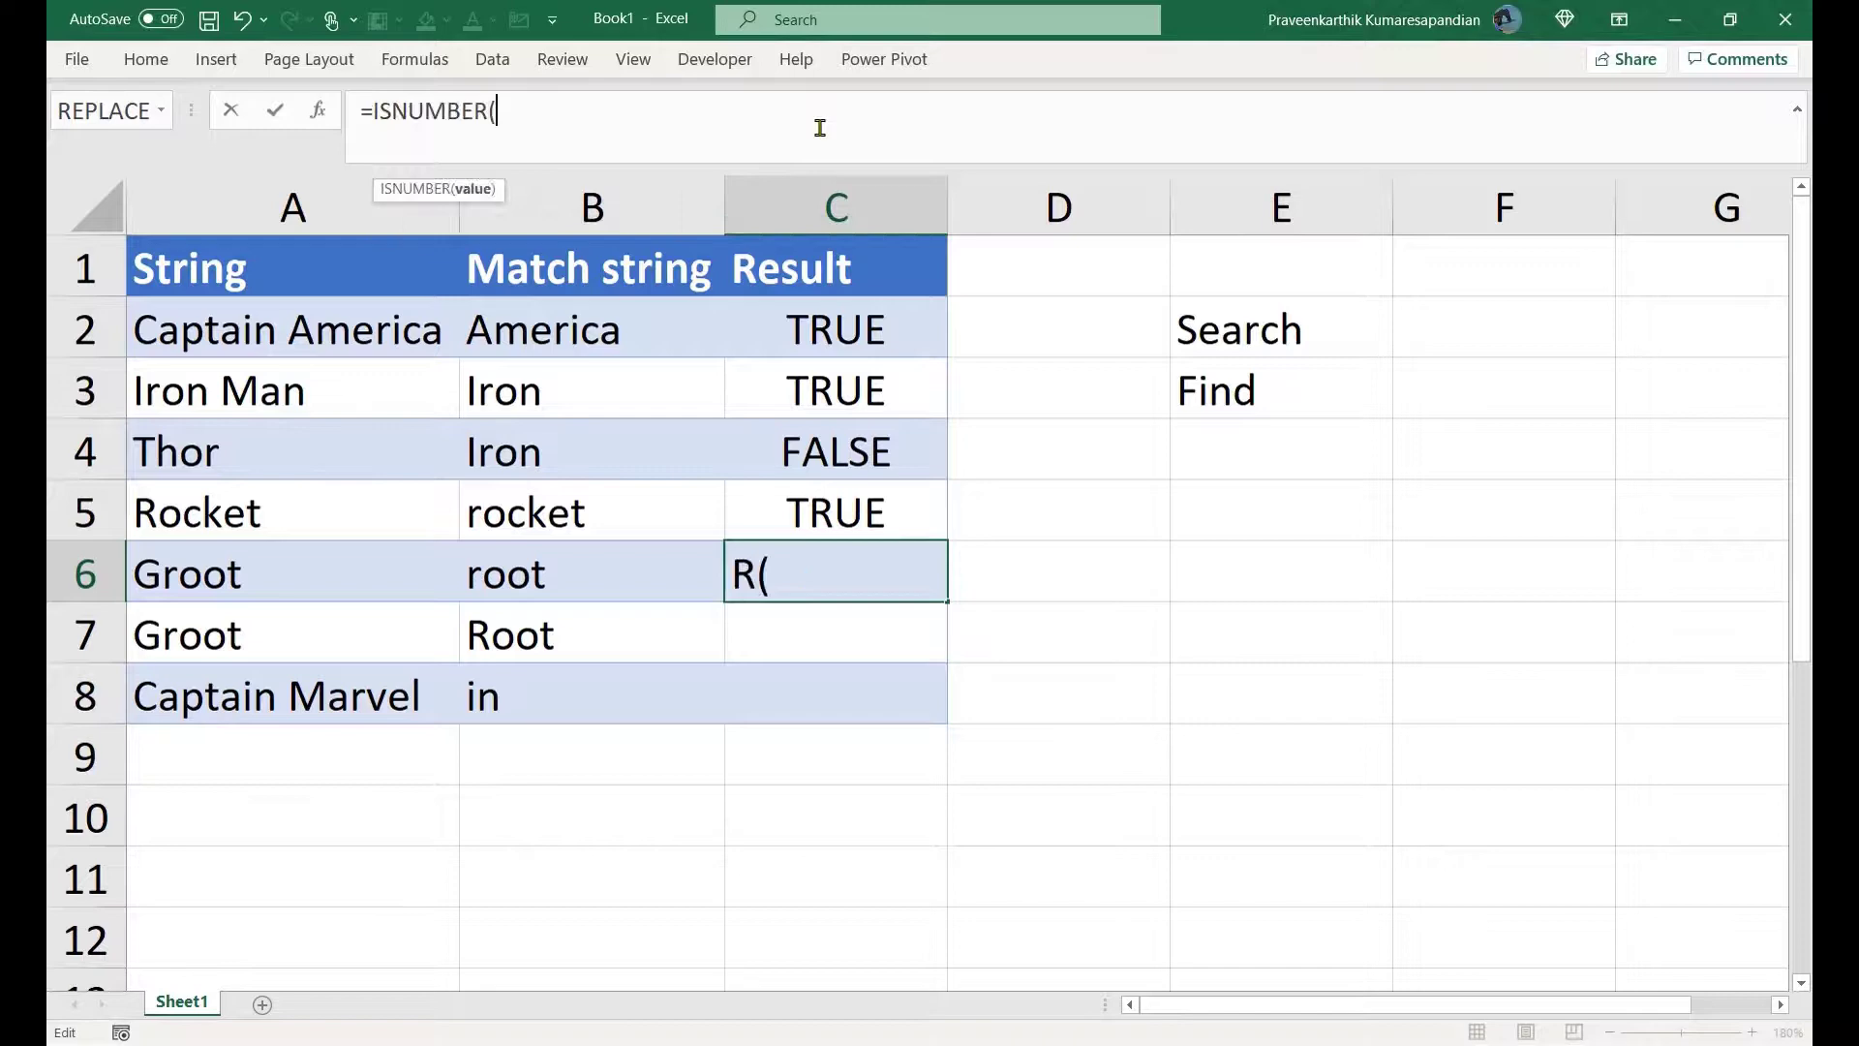
text(FI)
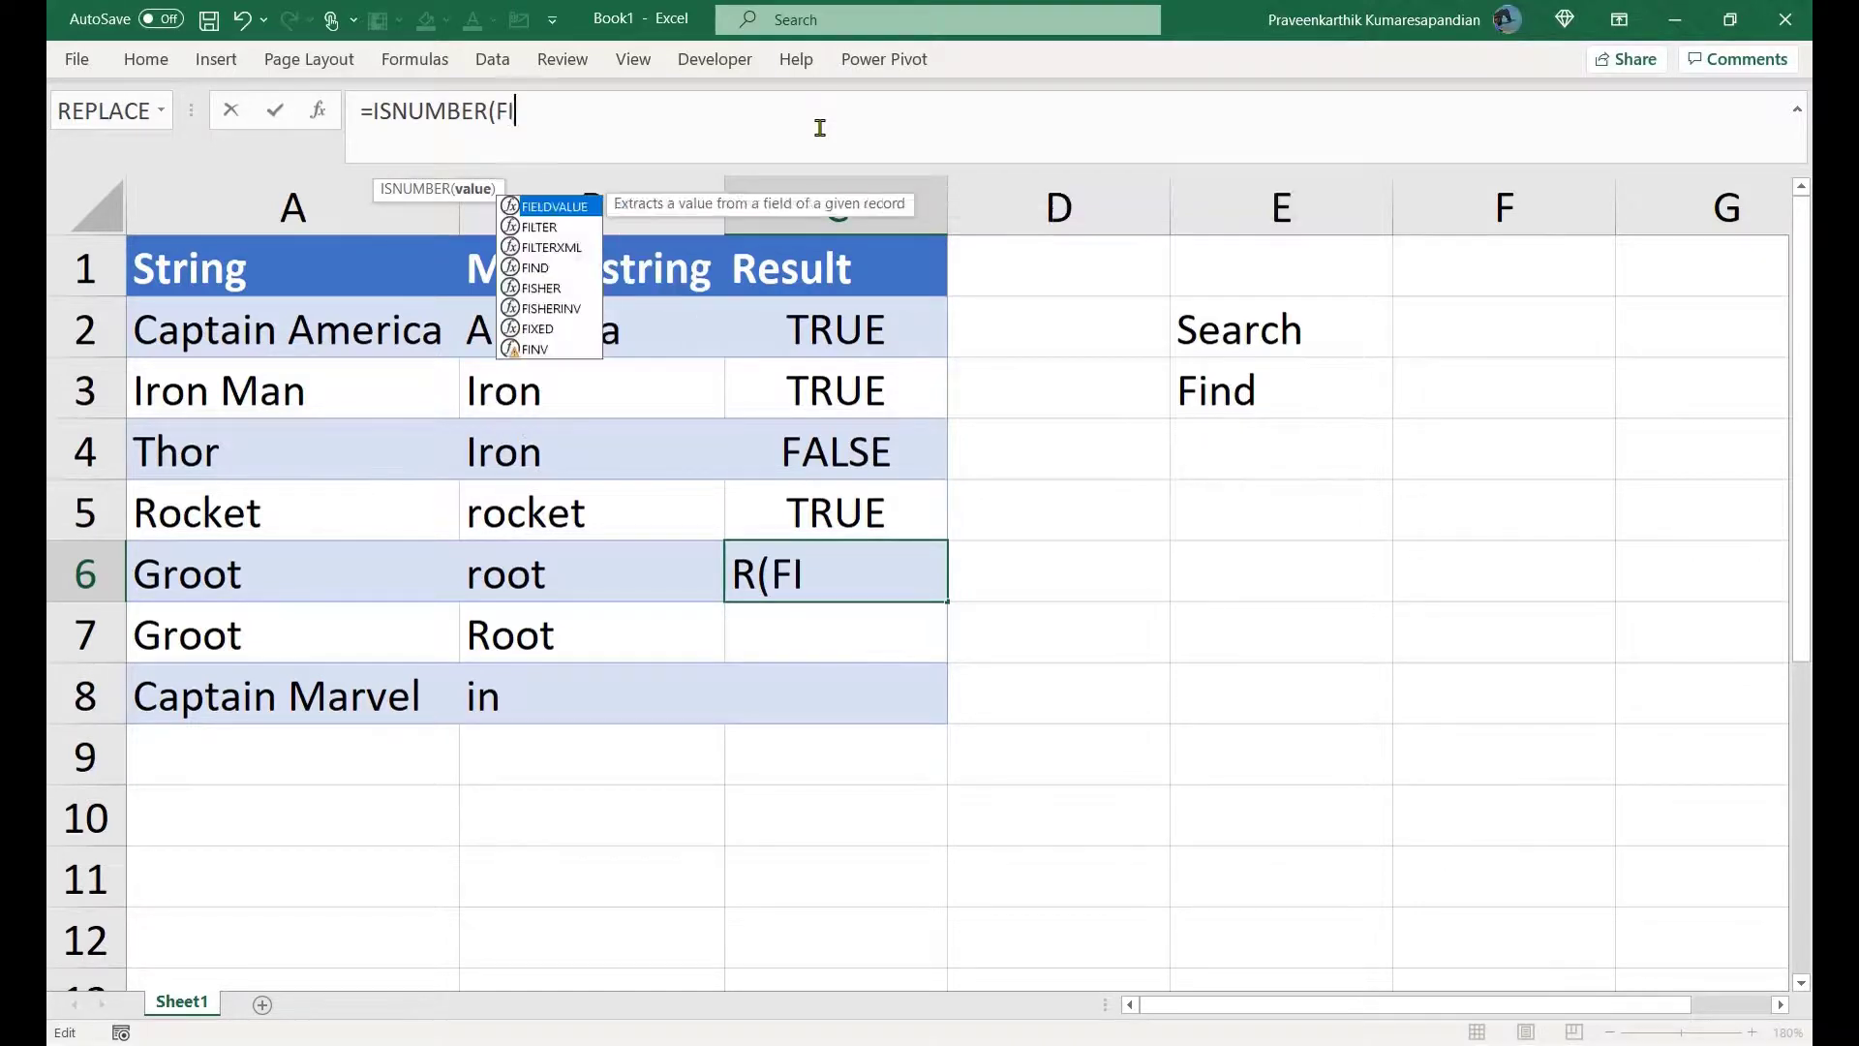
text(ND()
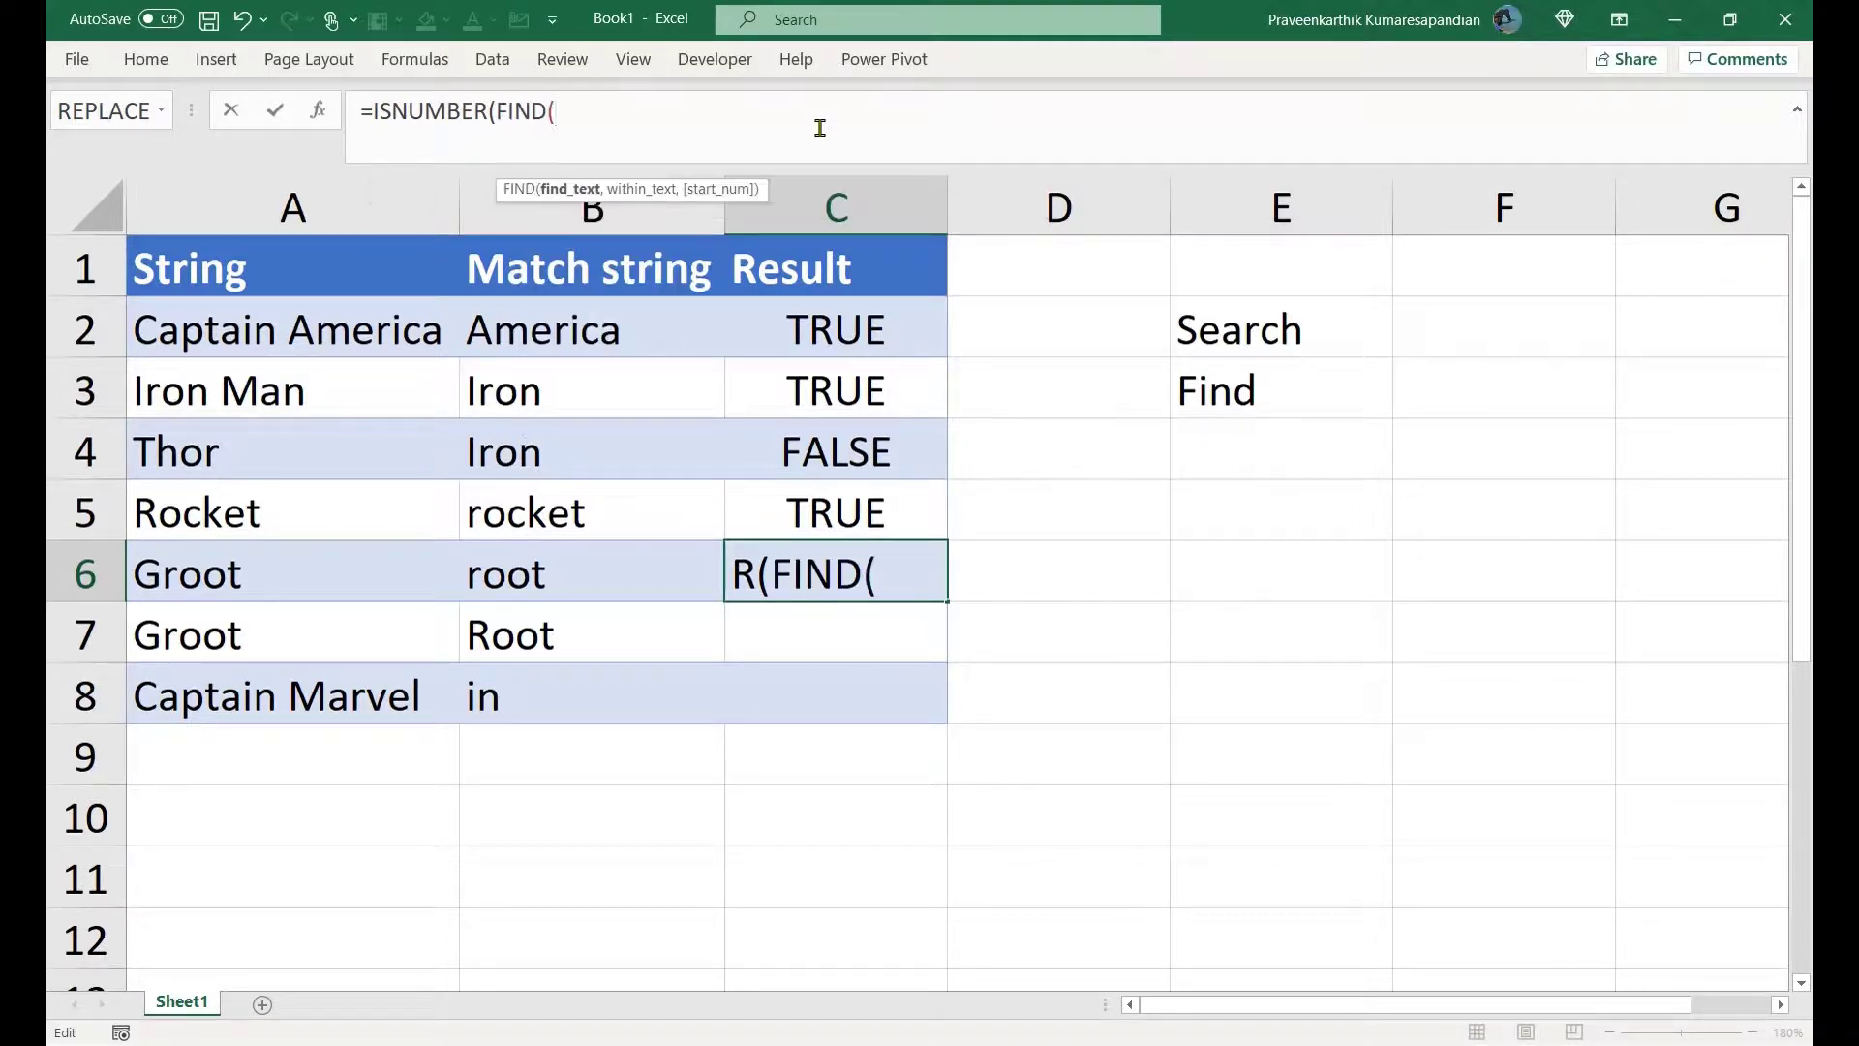
click(518, 560)
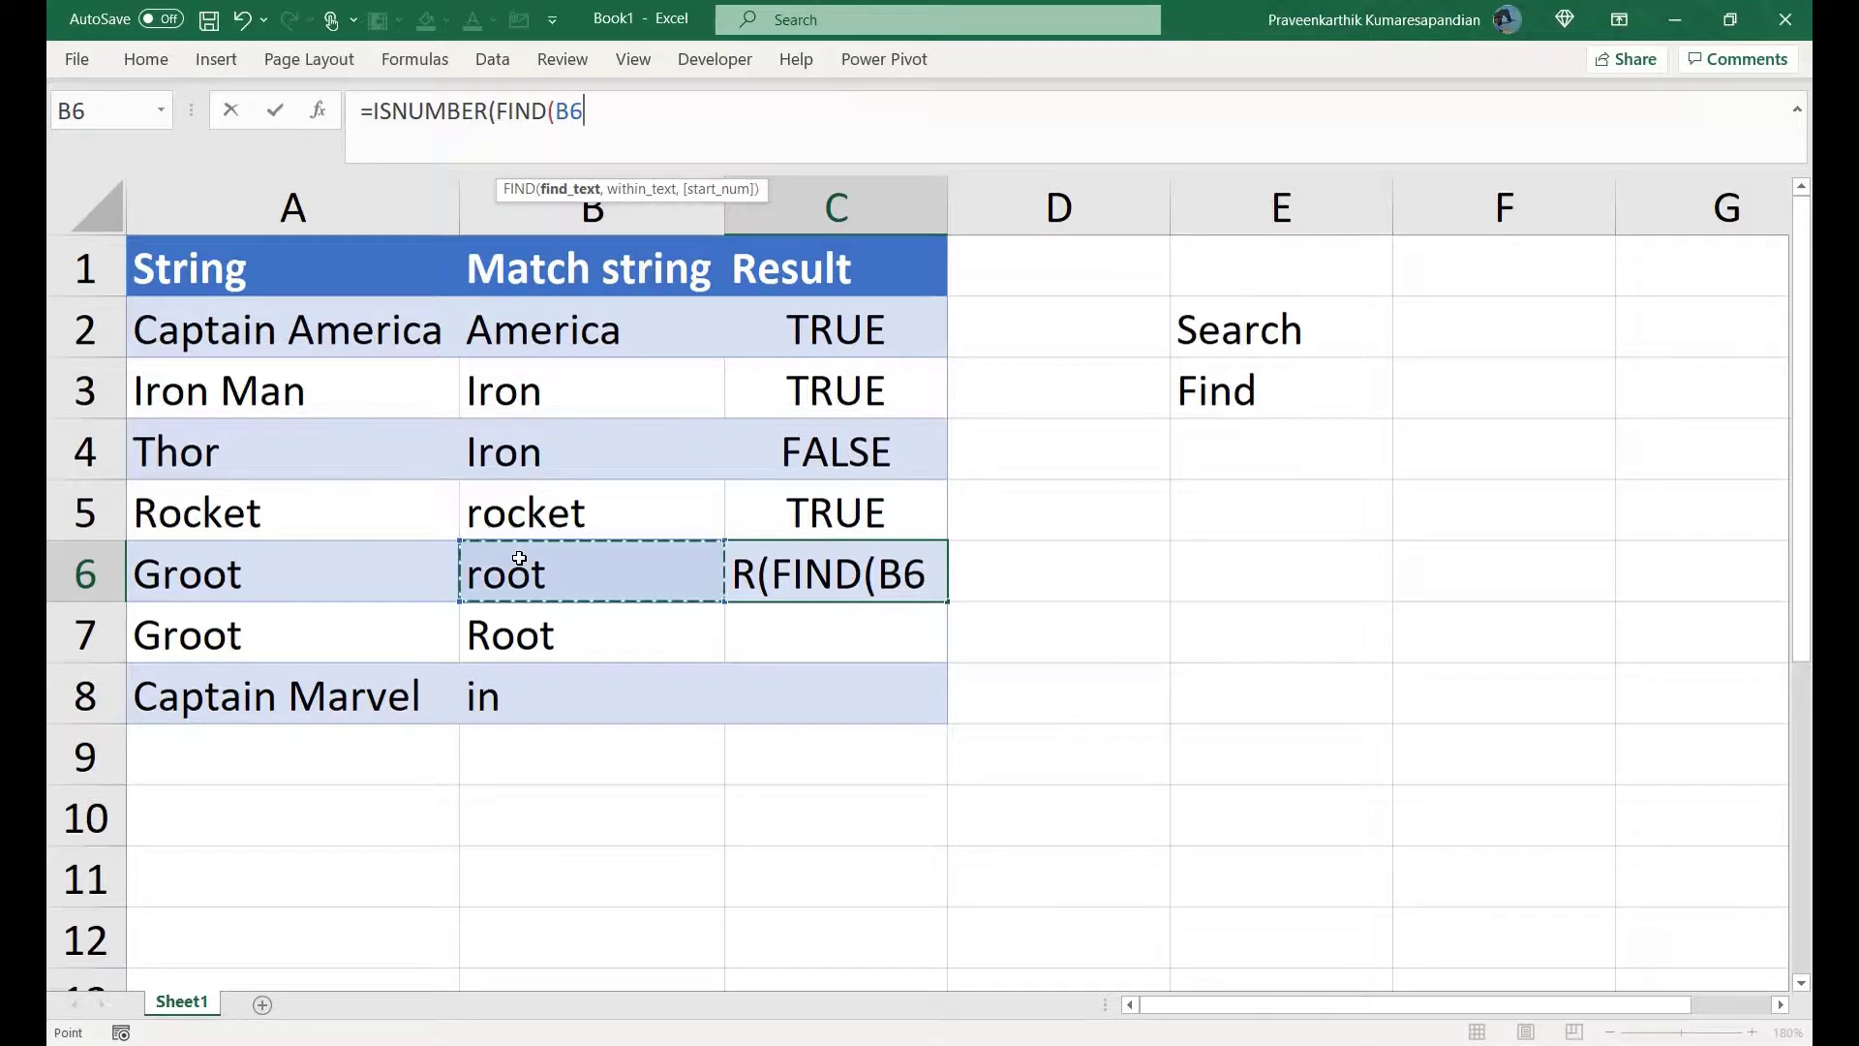
text(,)
click(372, 581)
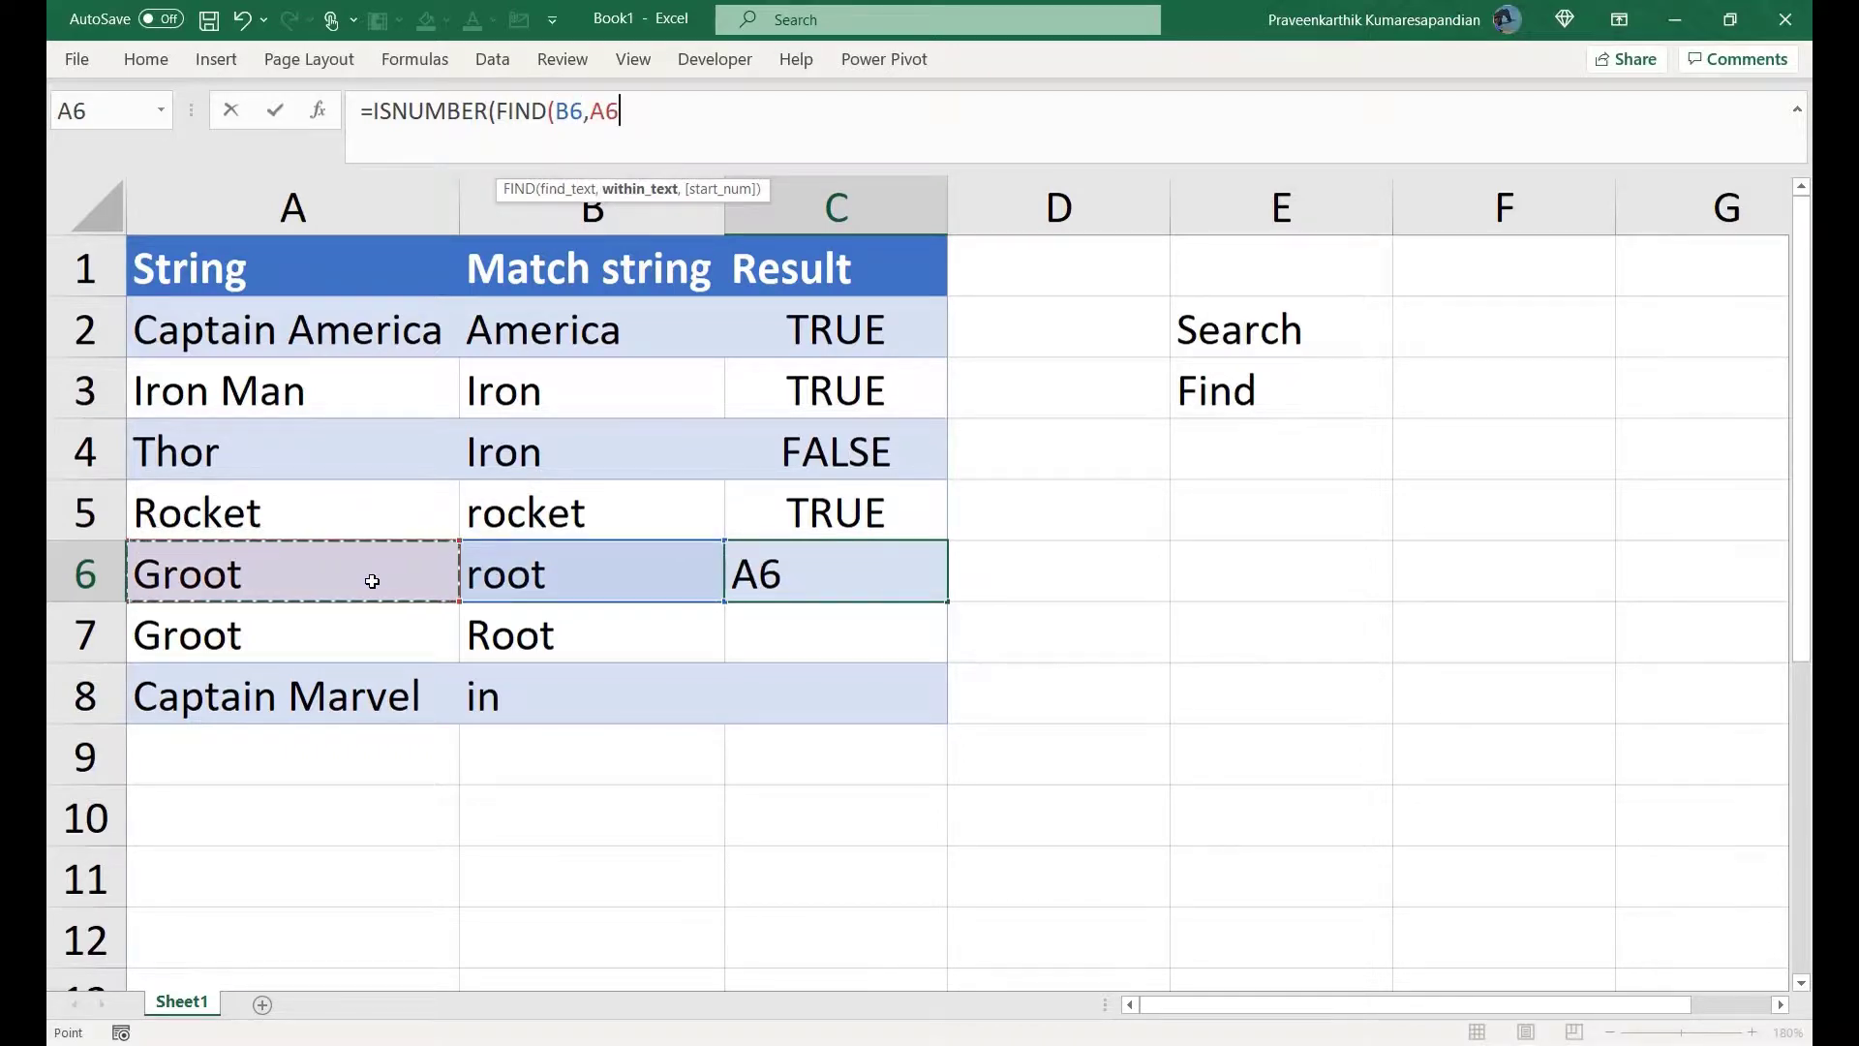
text()))
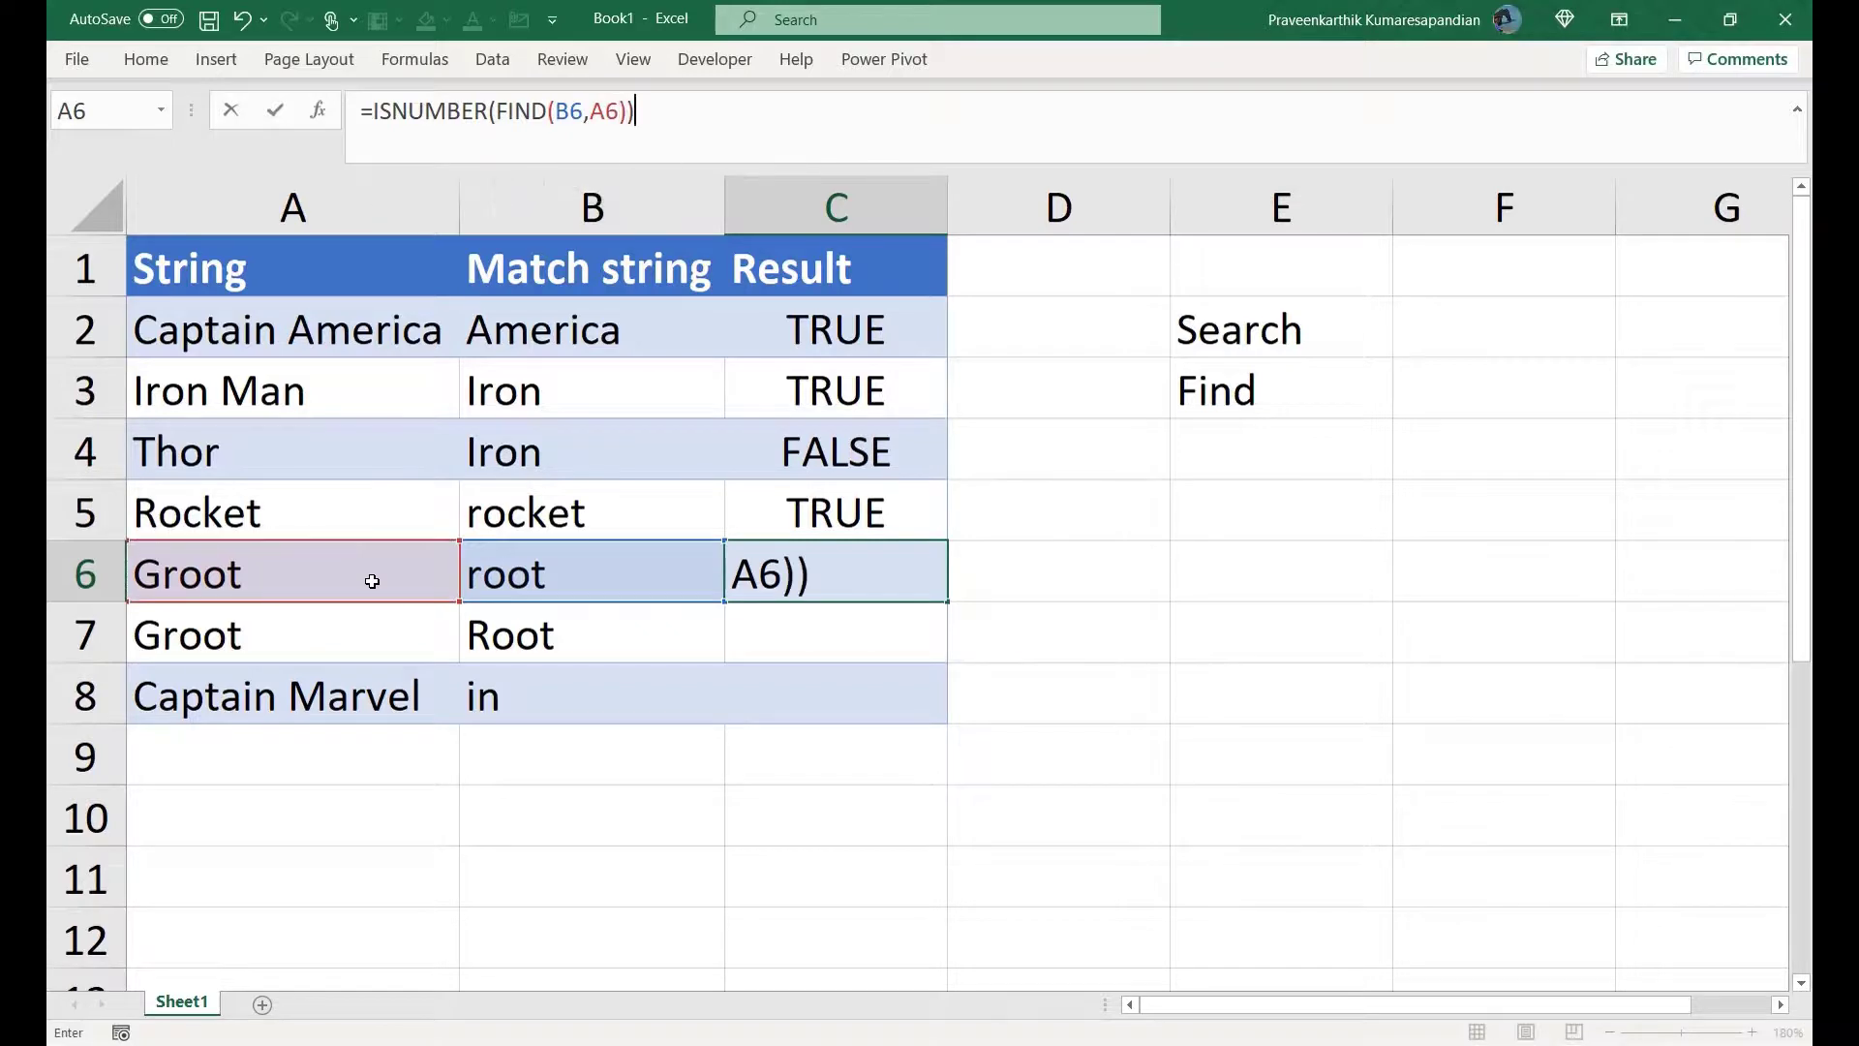
key(Return)
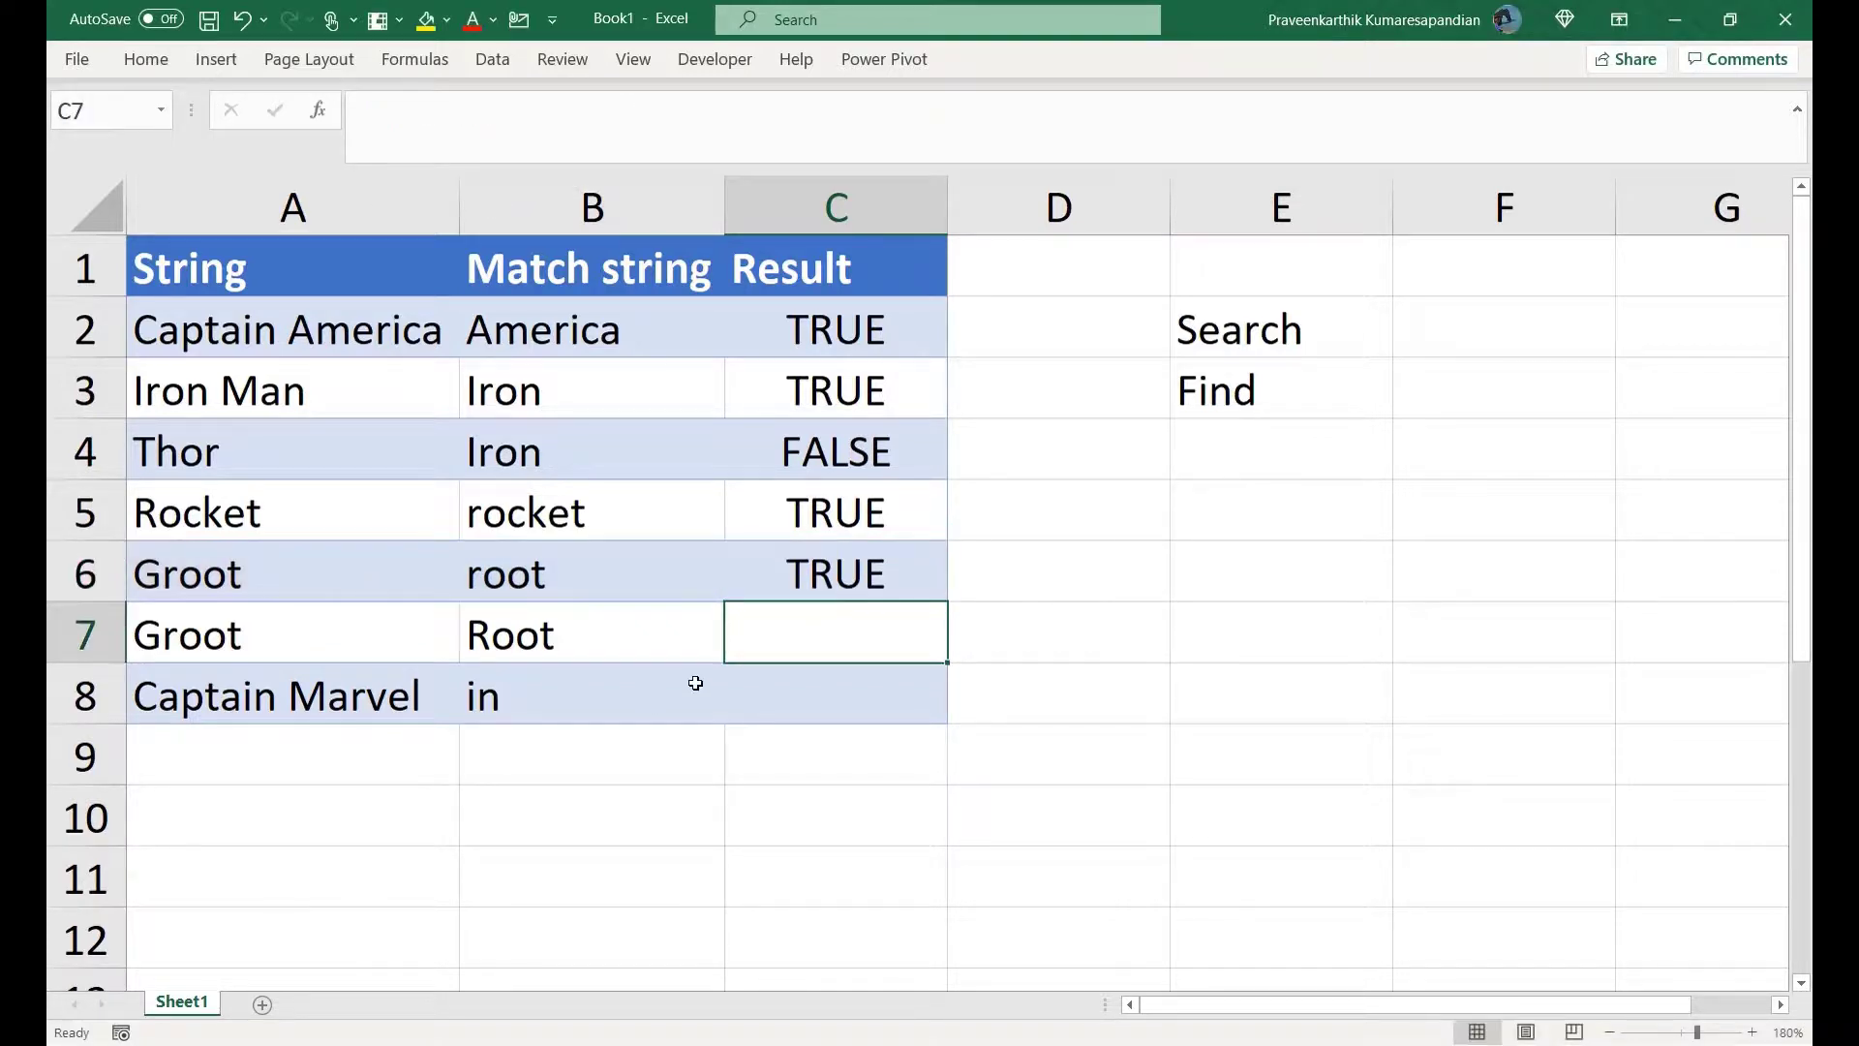
Step: Preview C6's inner FIND(B6,A6) with F9 (giving 2), restore it and recommit
click(825, 570)
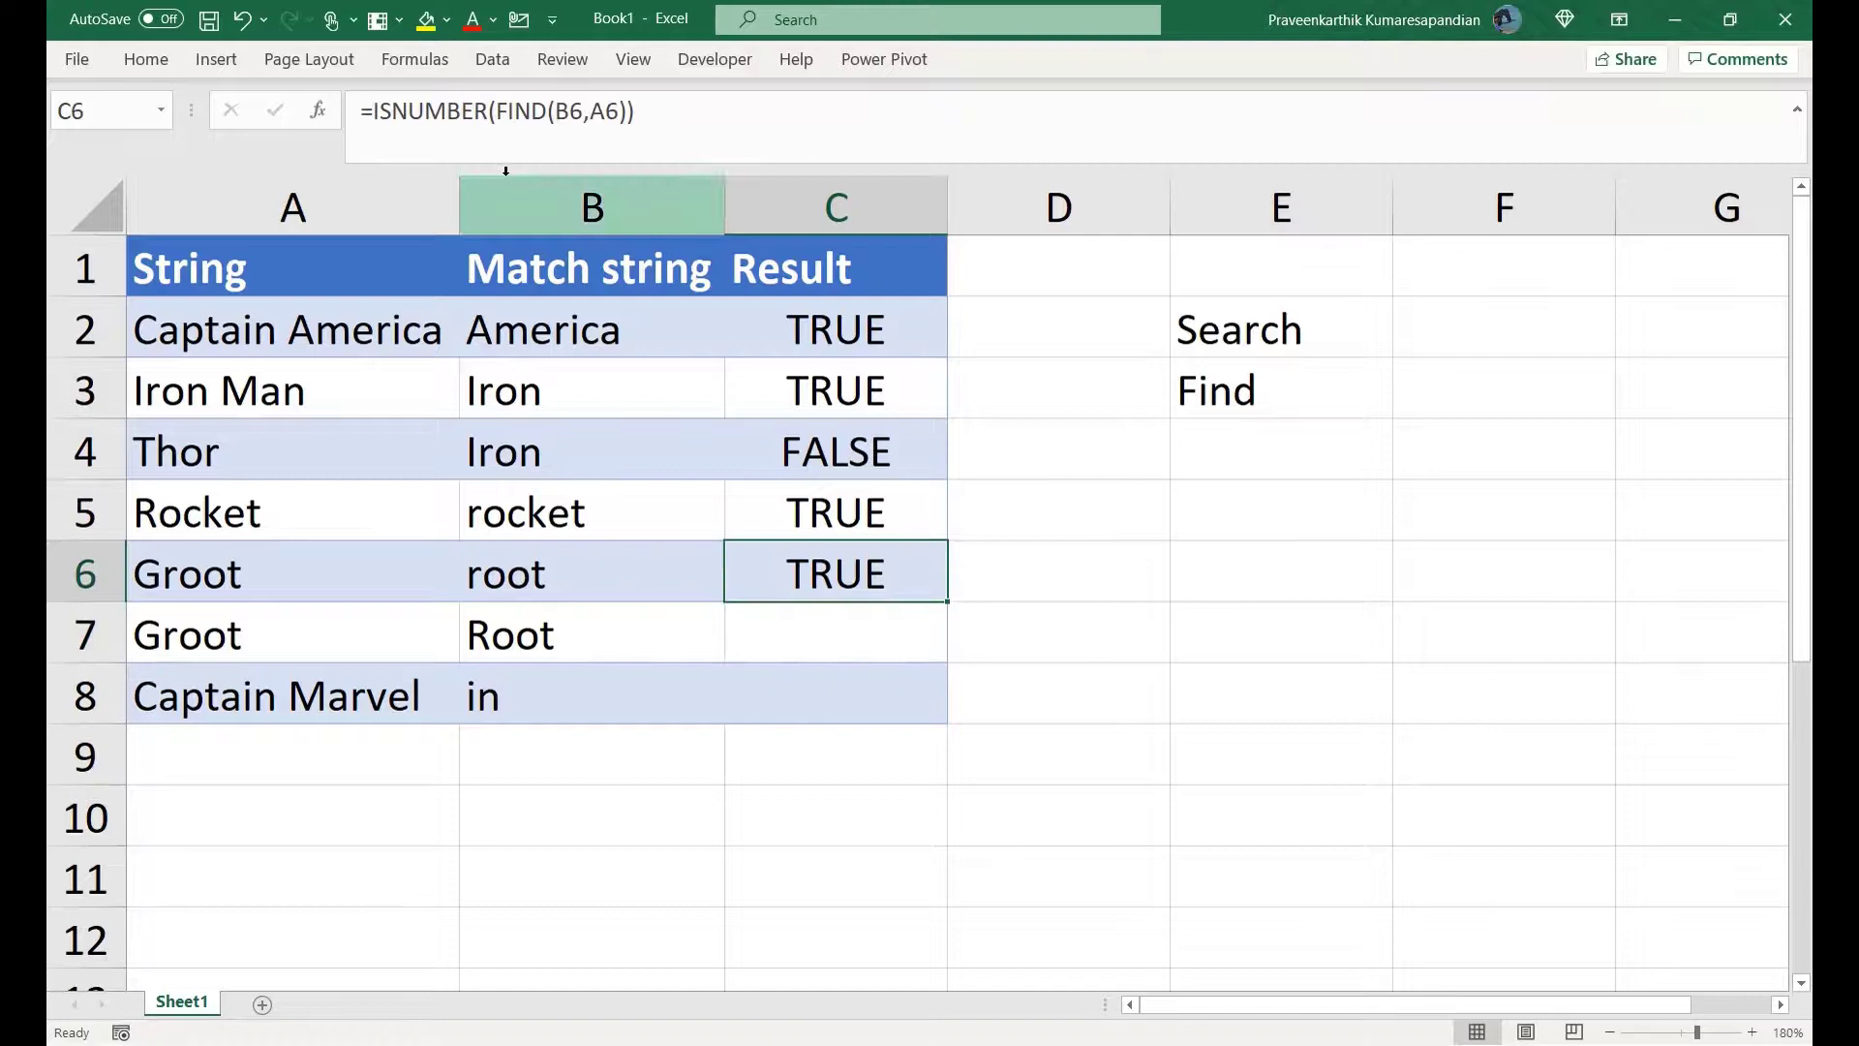
click(514, 110)
drag(497, 110, 628, 113)
key(ctrl+c)
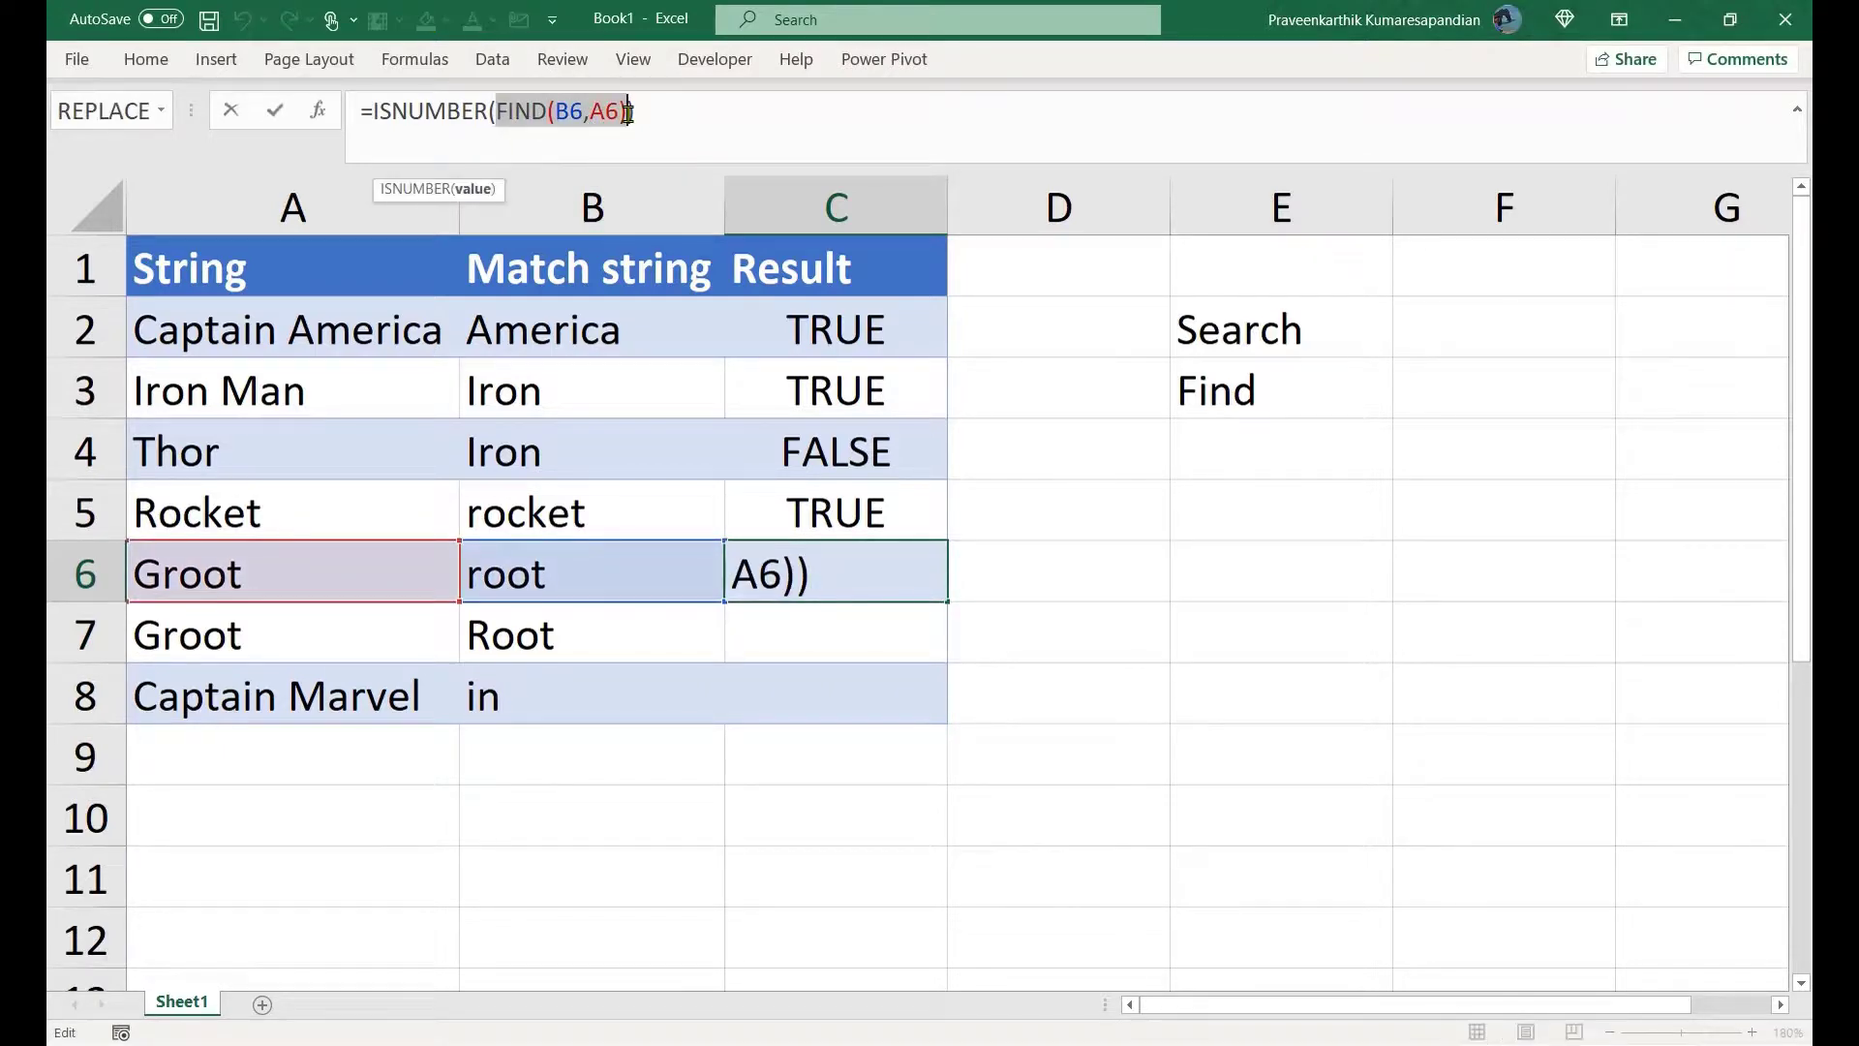
key(F9)
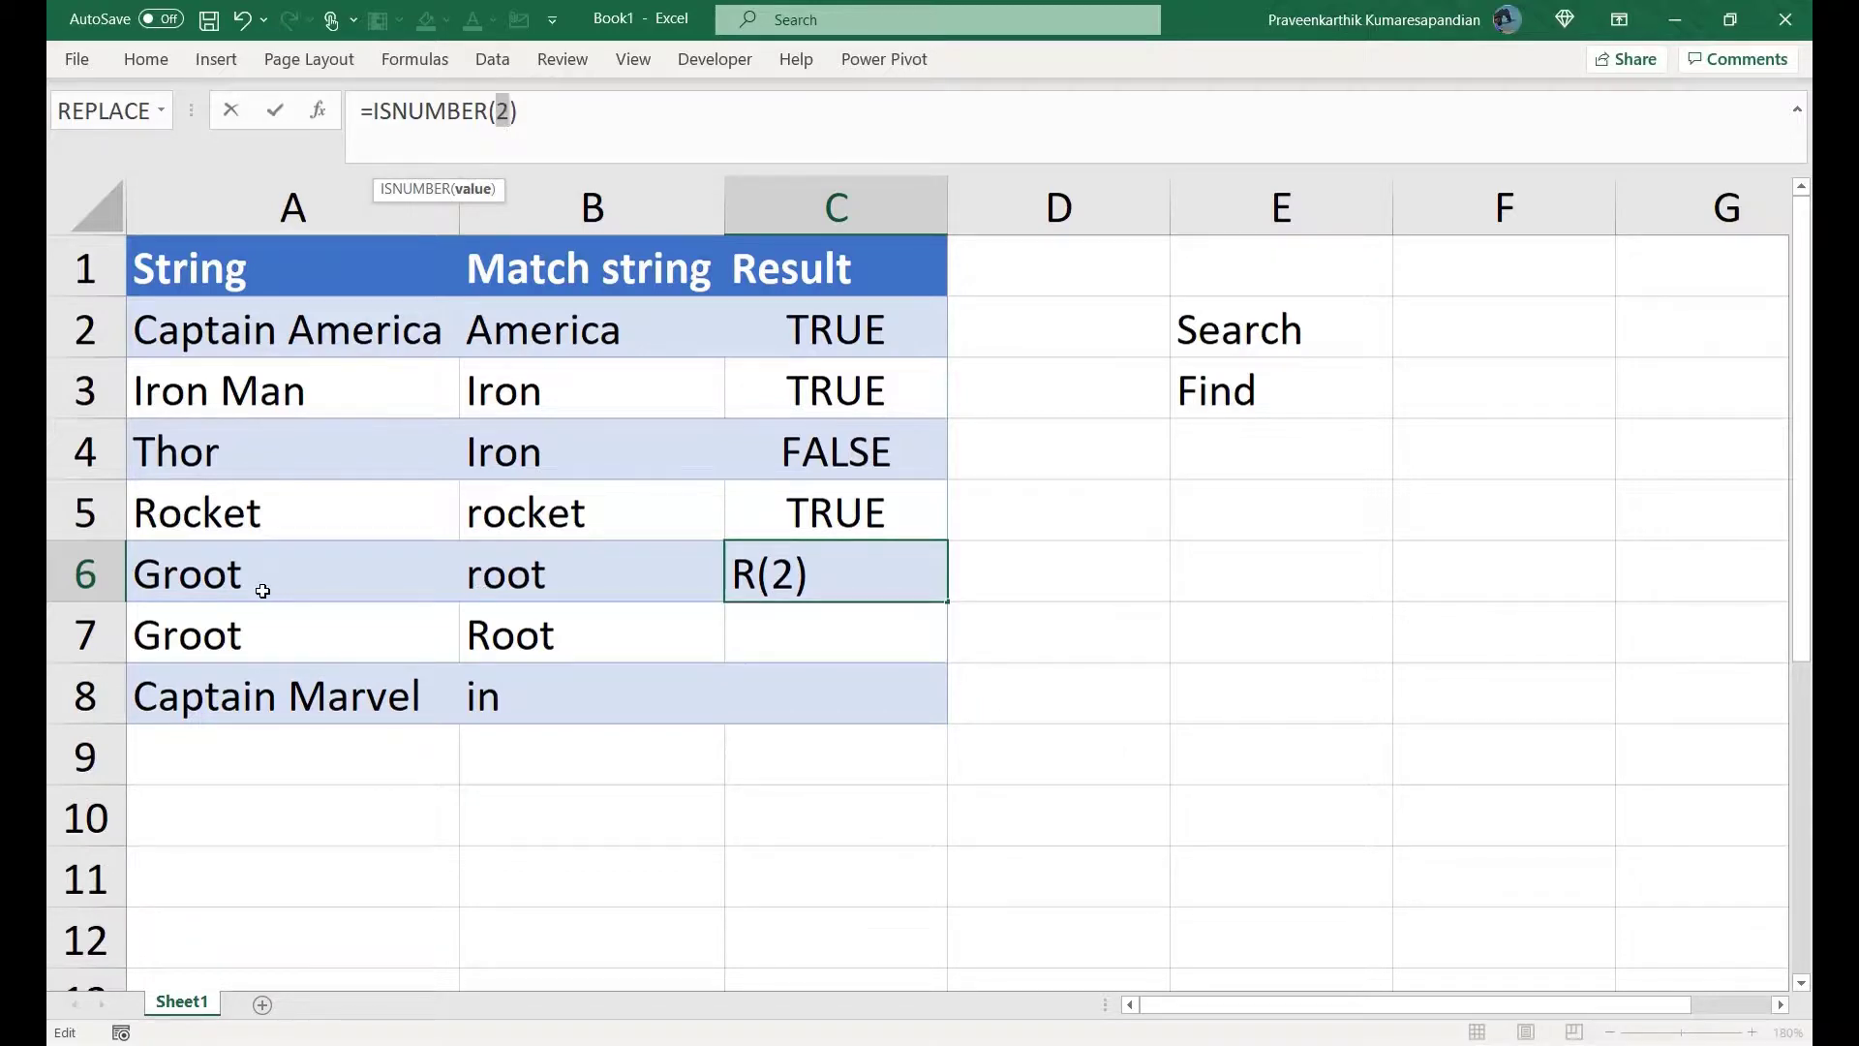
key(ctrl+v)
key(Return)
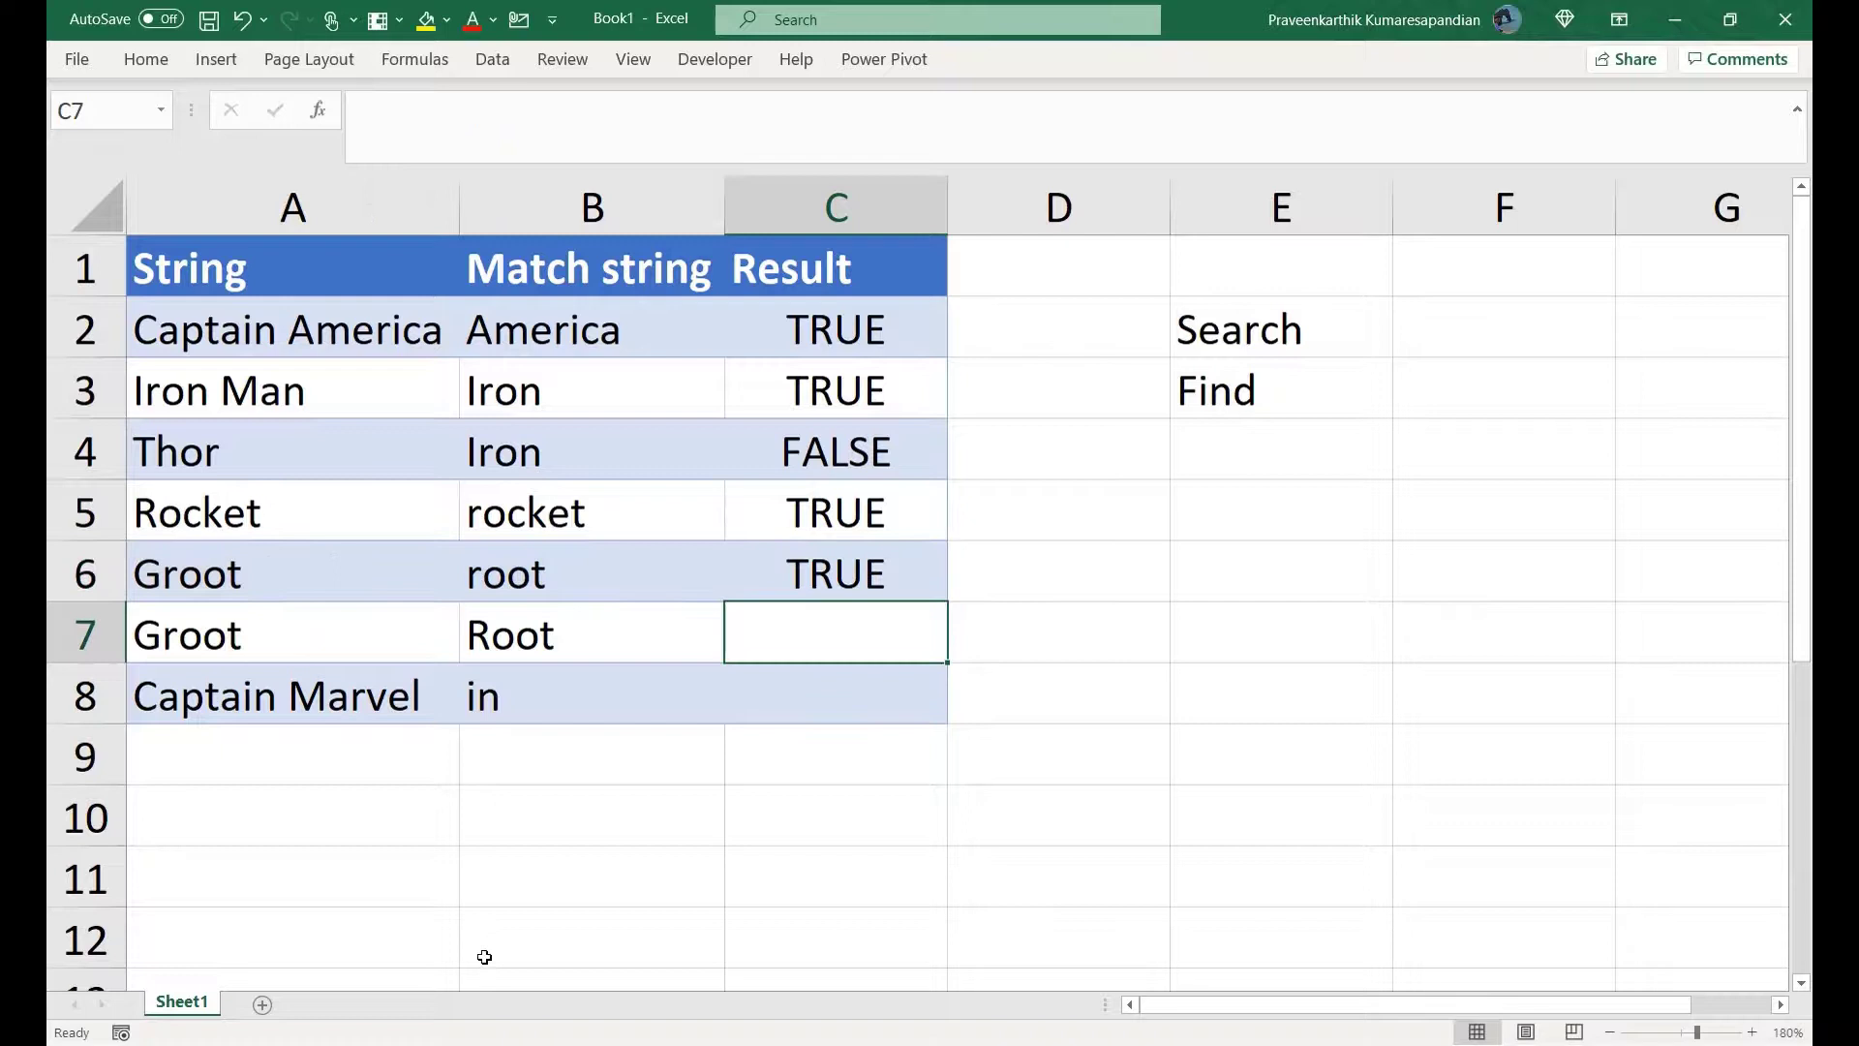
Step: Enter =ISNUMBER(FIND(B7,A7)) in C7, returning FALSE for Root in Groot
click(392, 110)
text(=i)
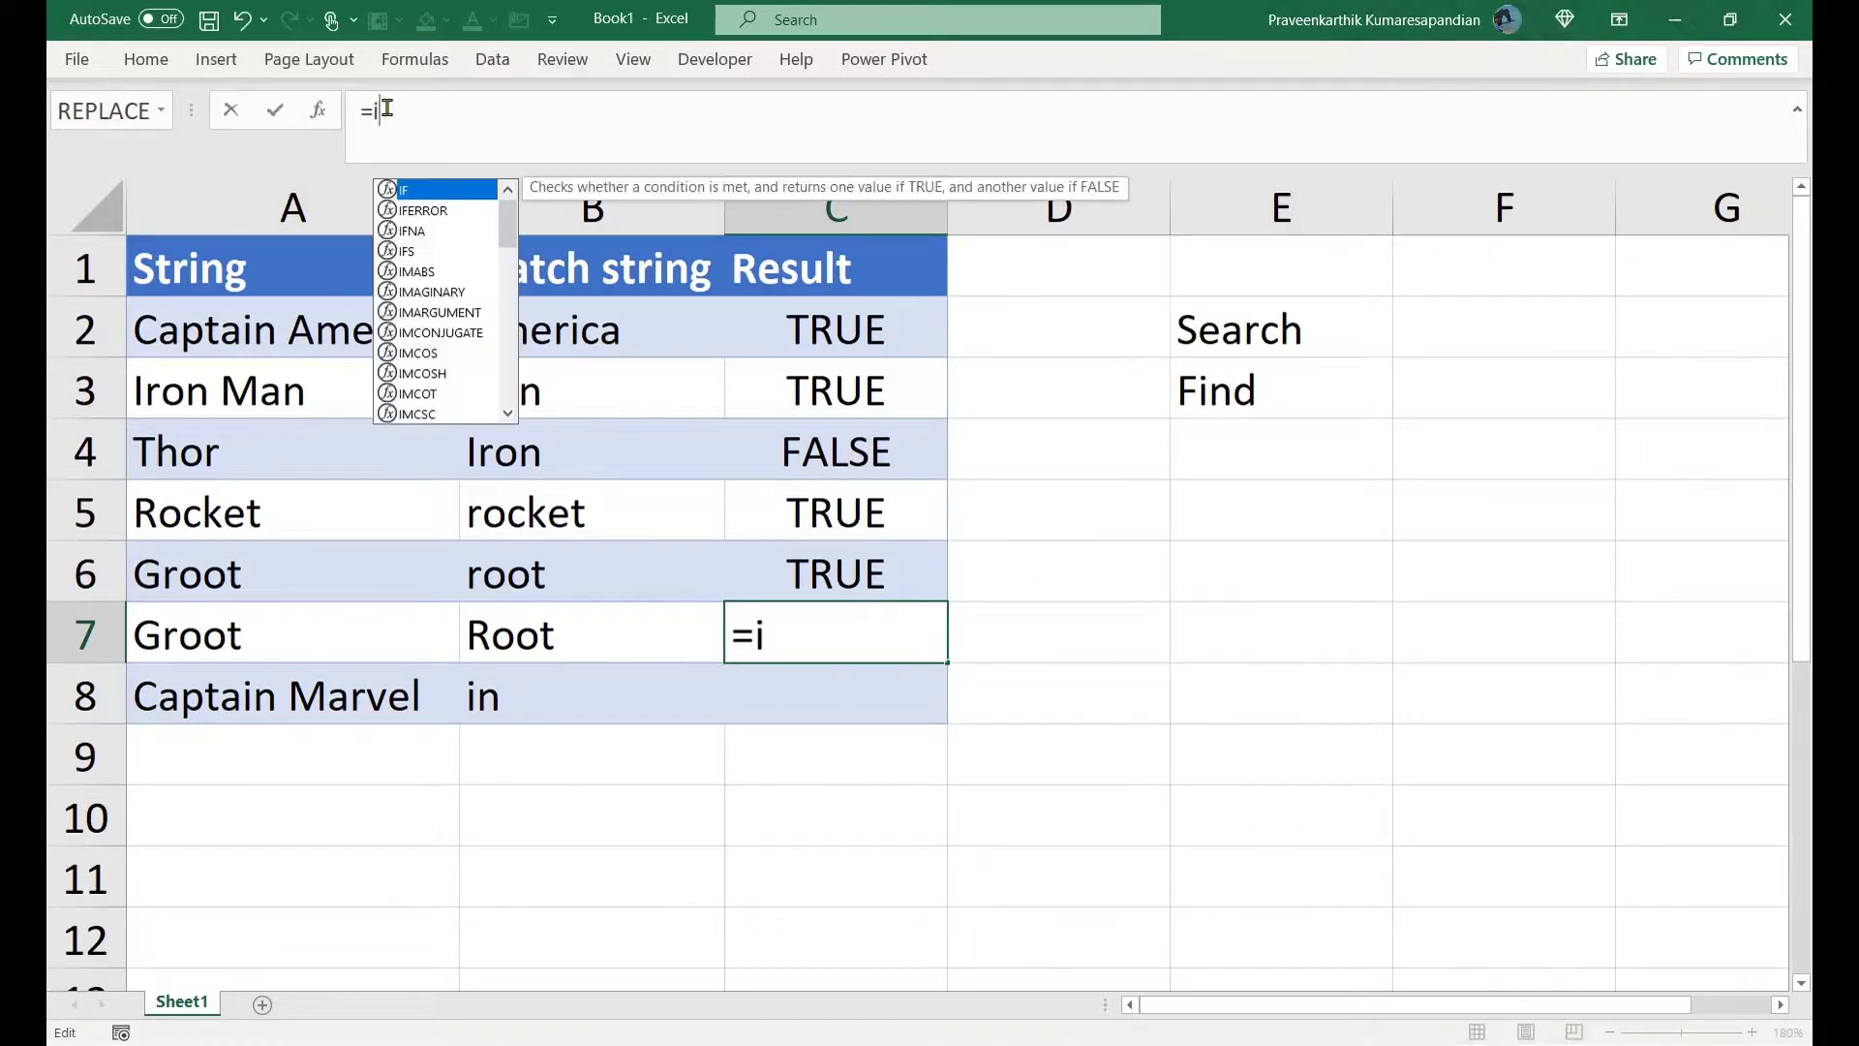
text(sn)
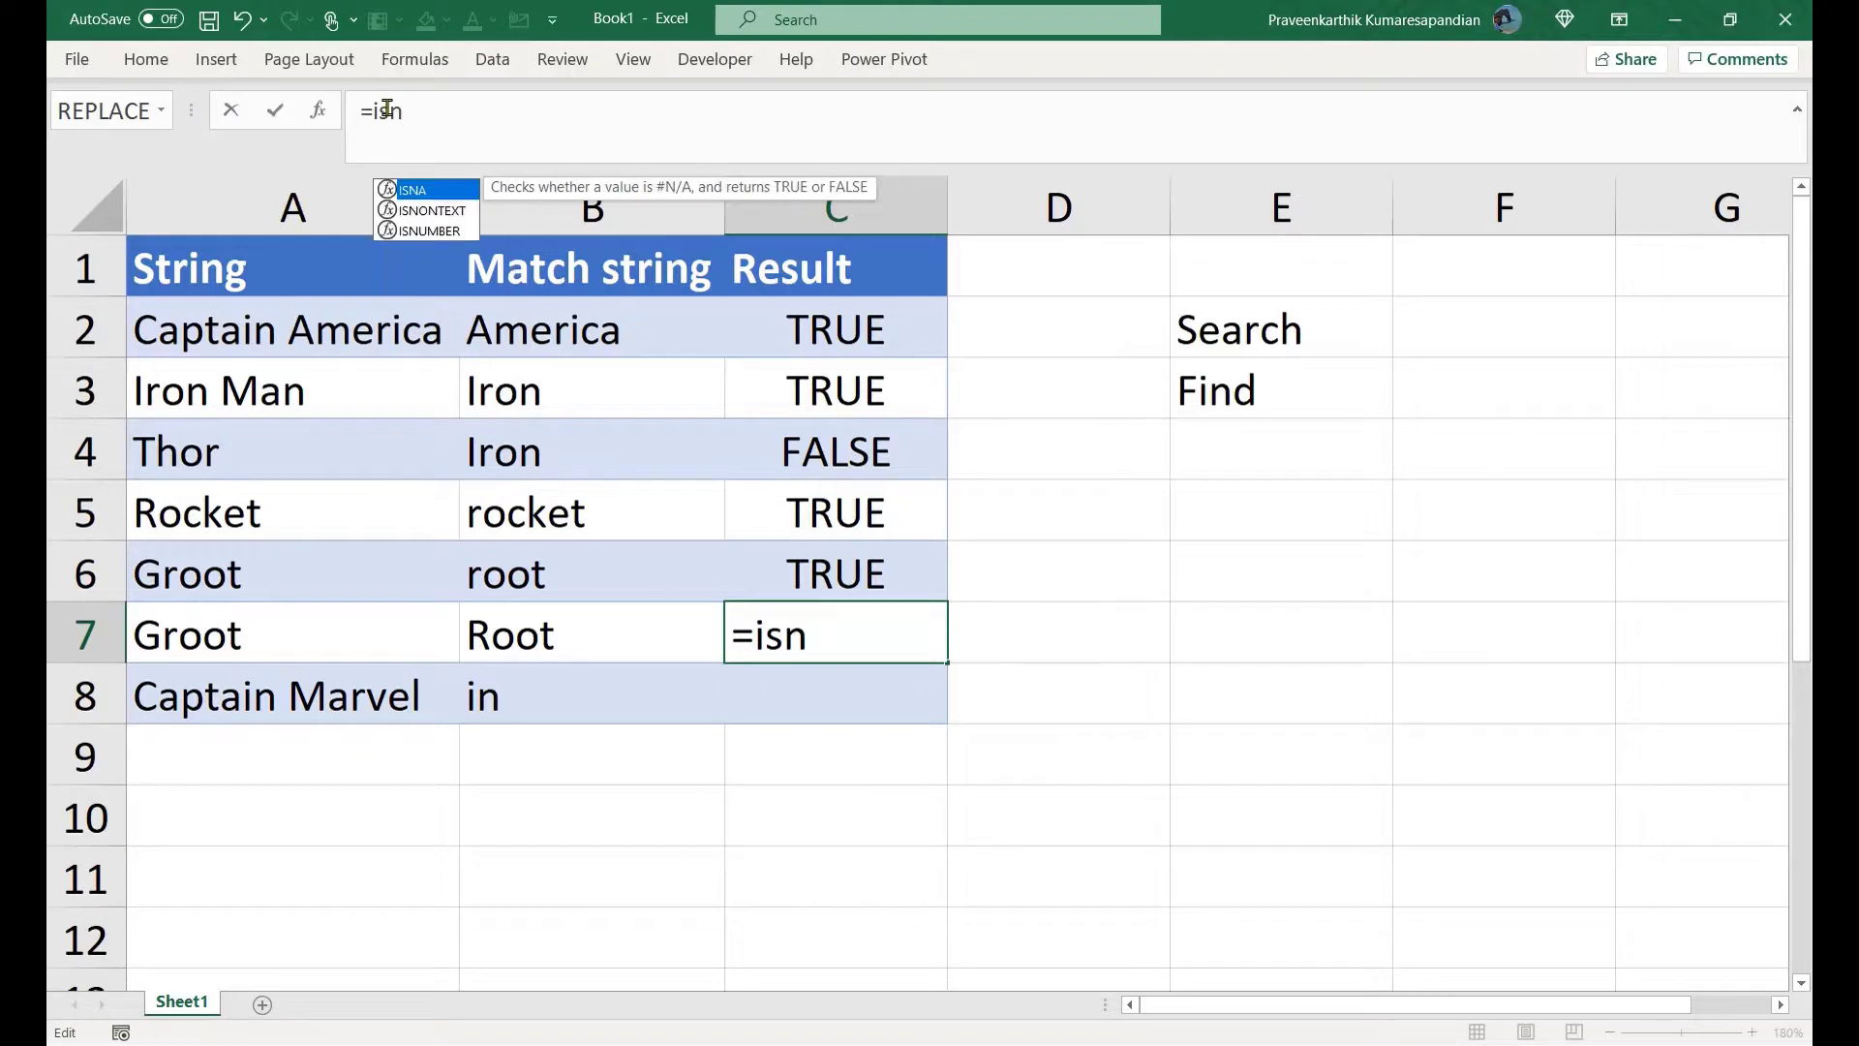
key(Down)
key(Down)
key(Tab)
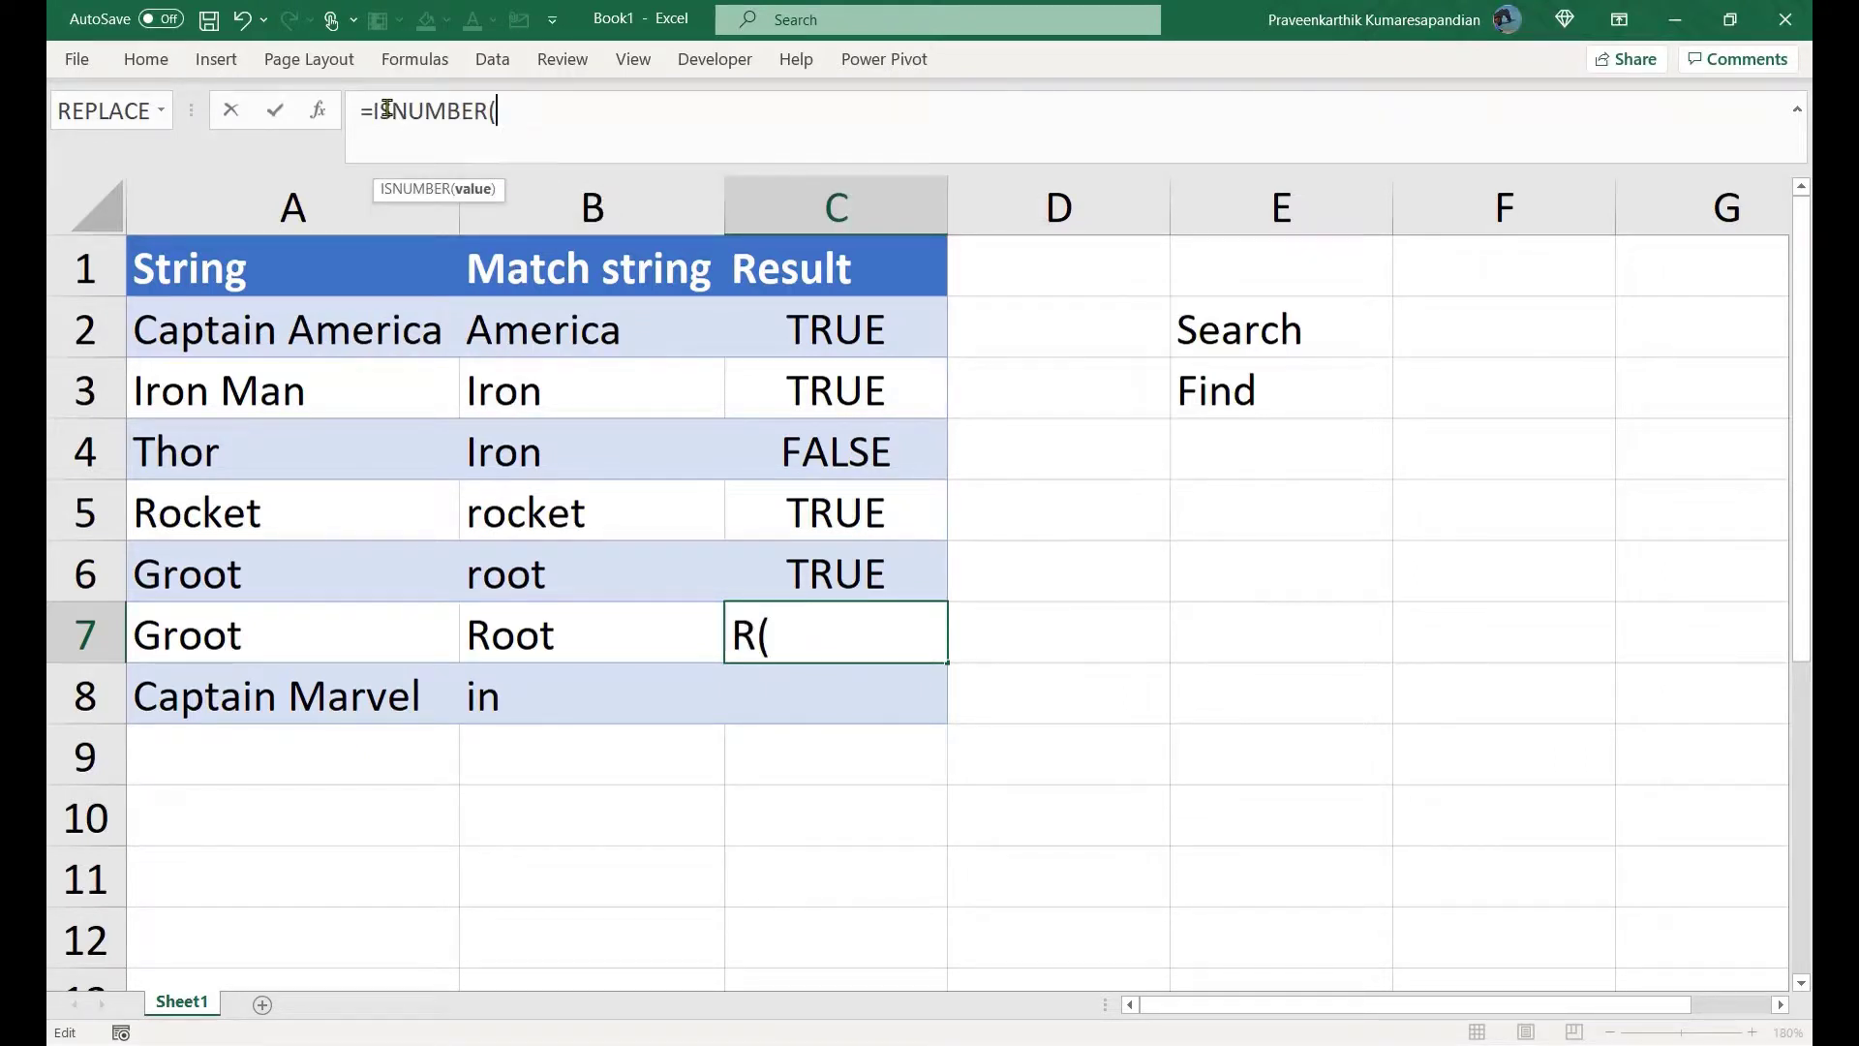
text(fIN)
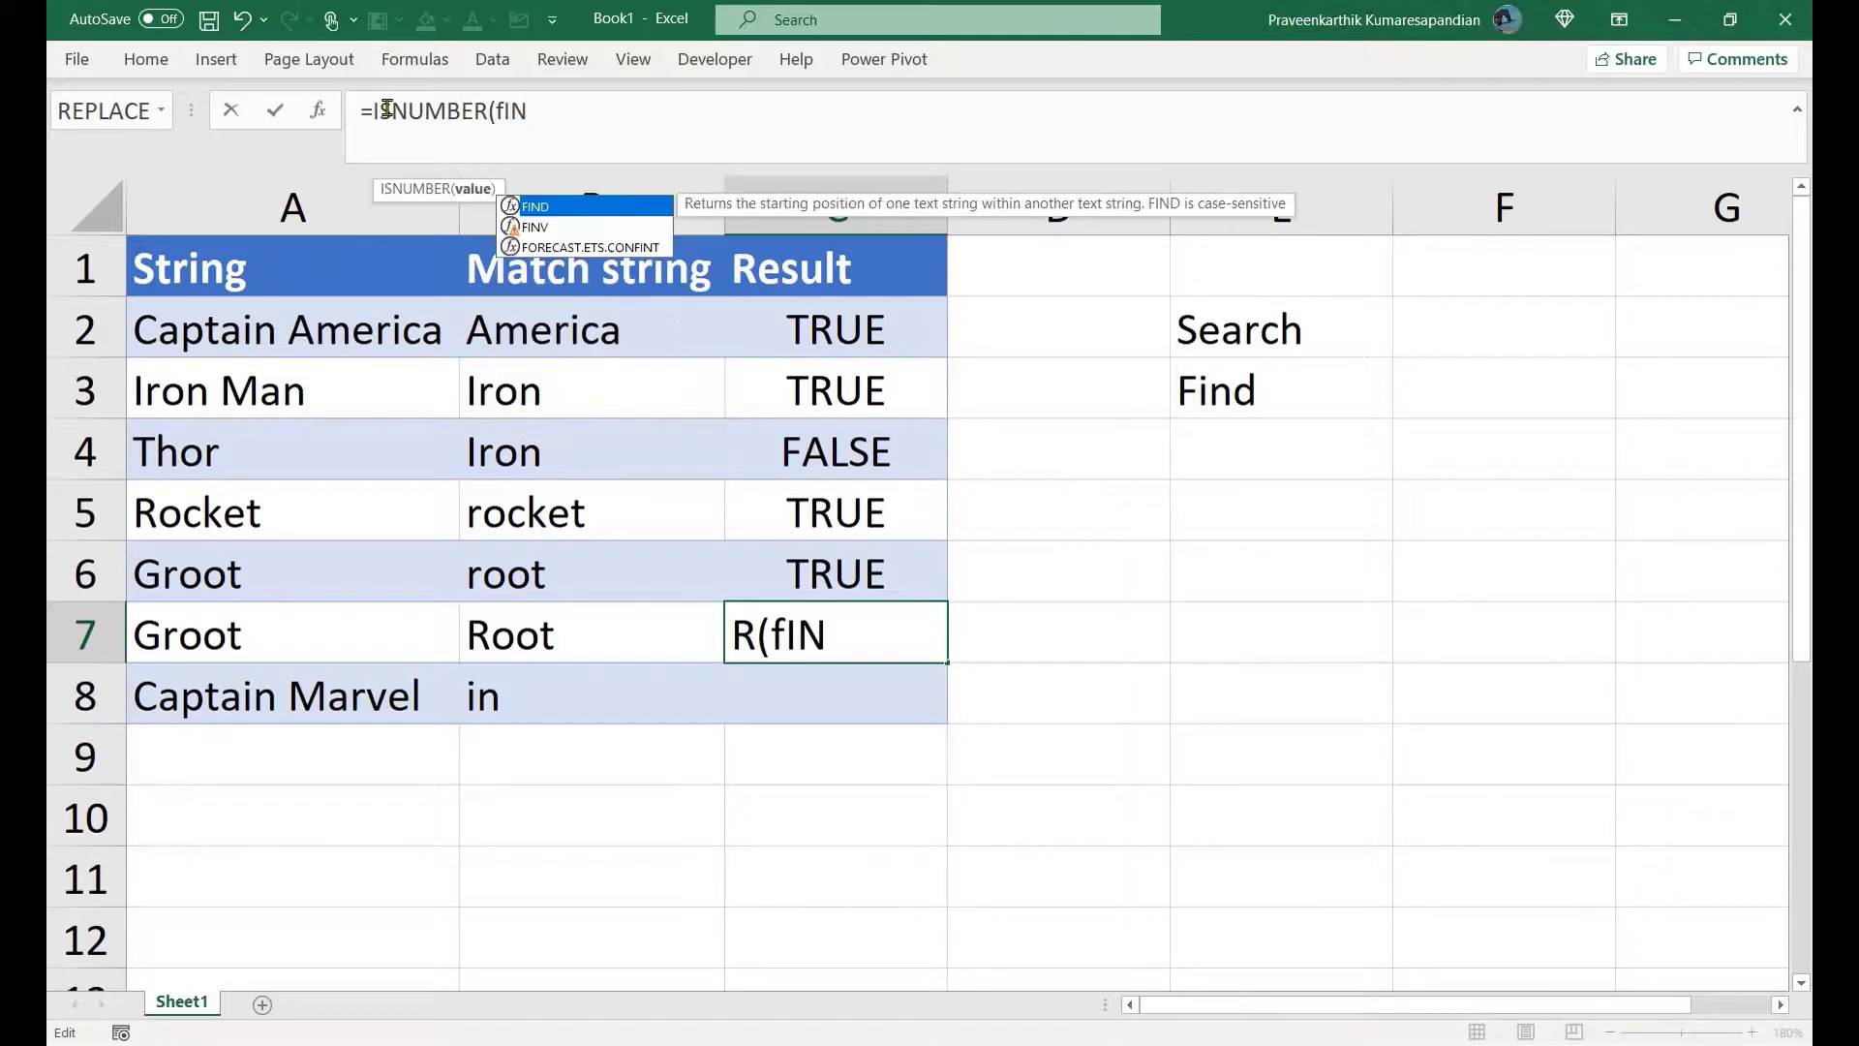
key(Tab)
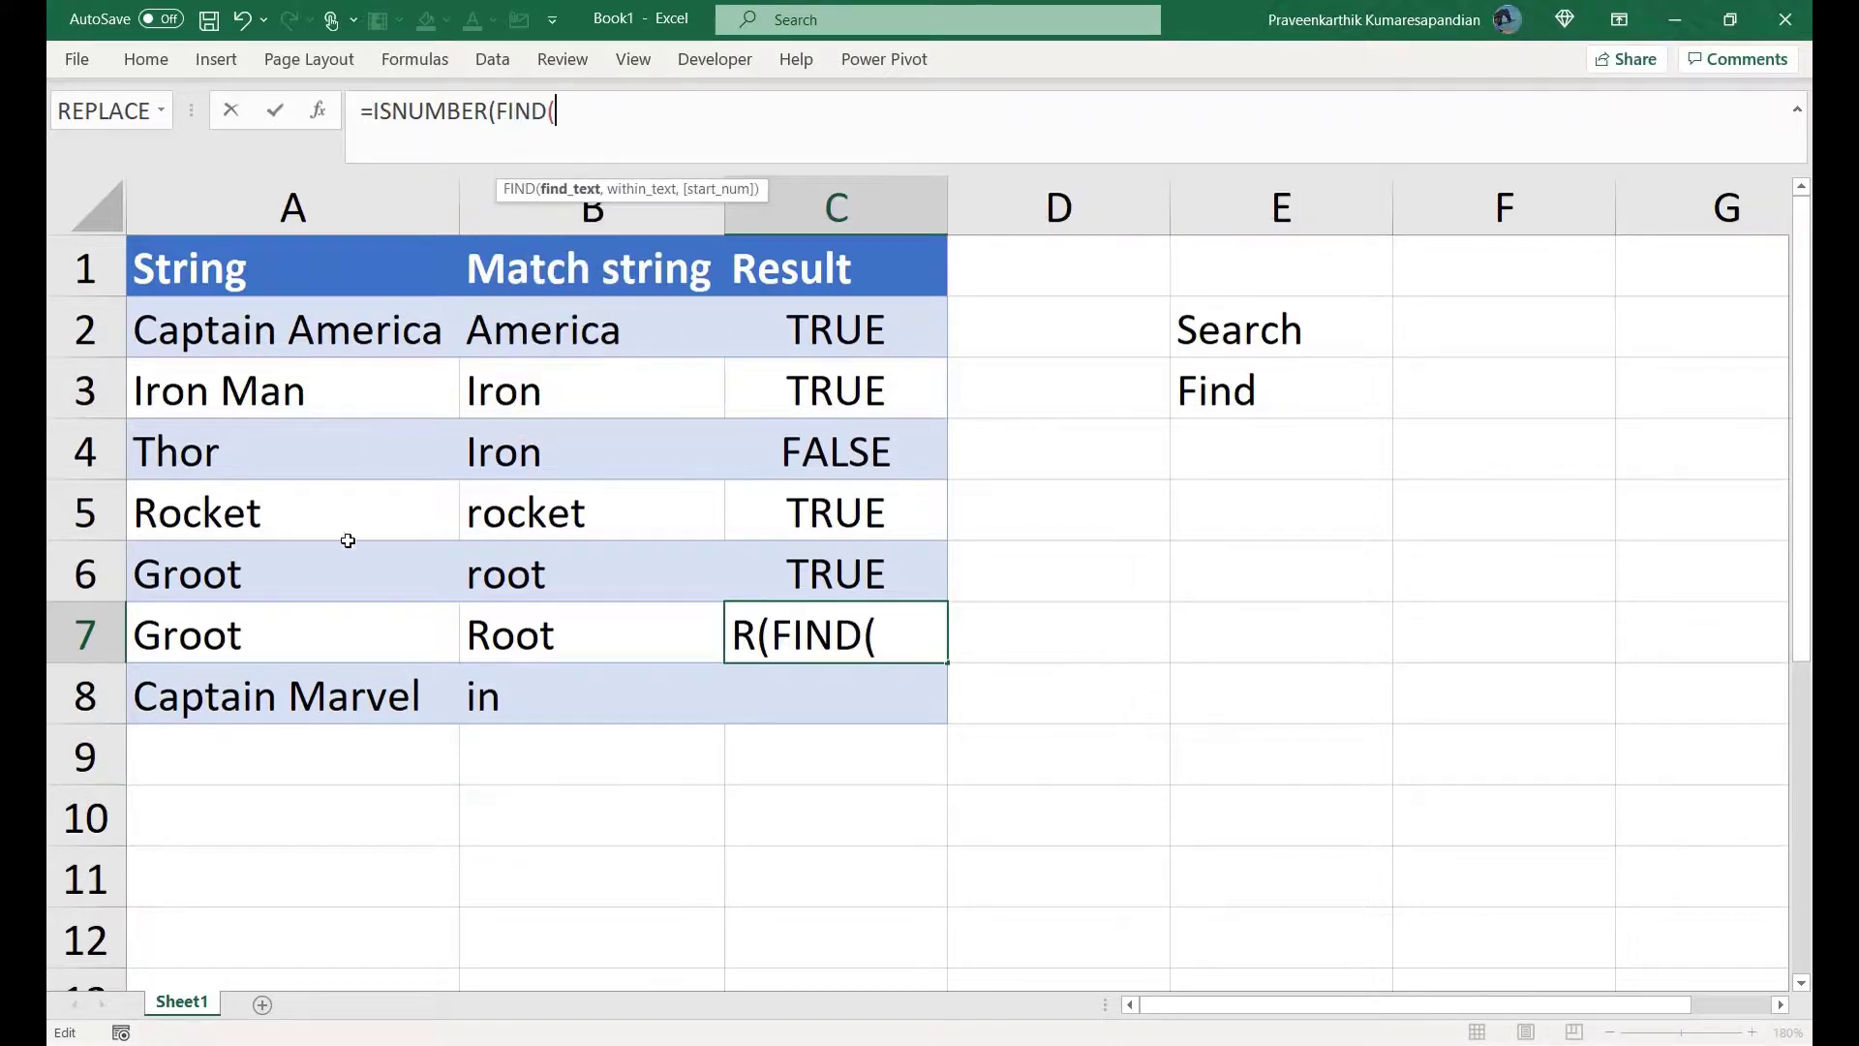
click(515, 635)
text(,,)
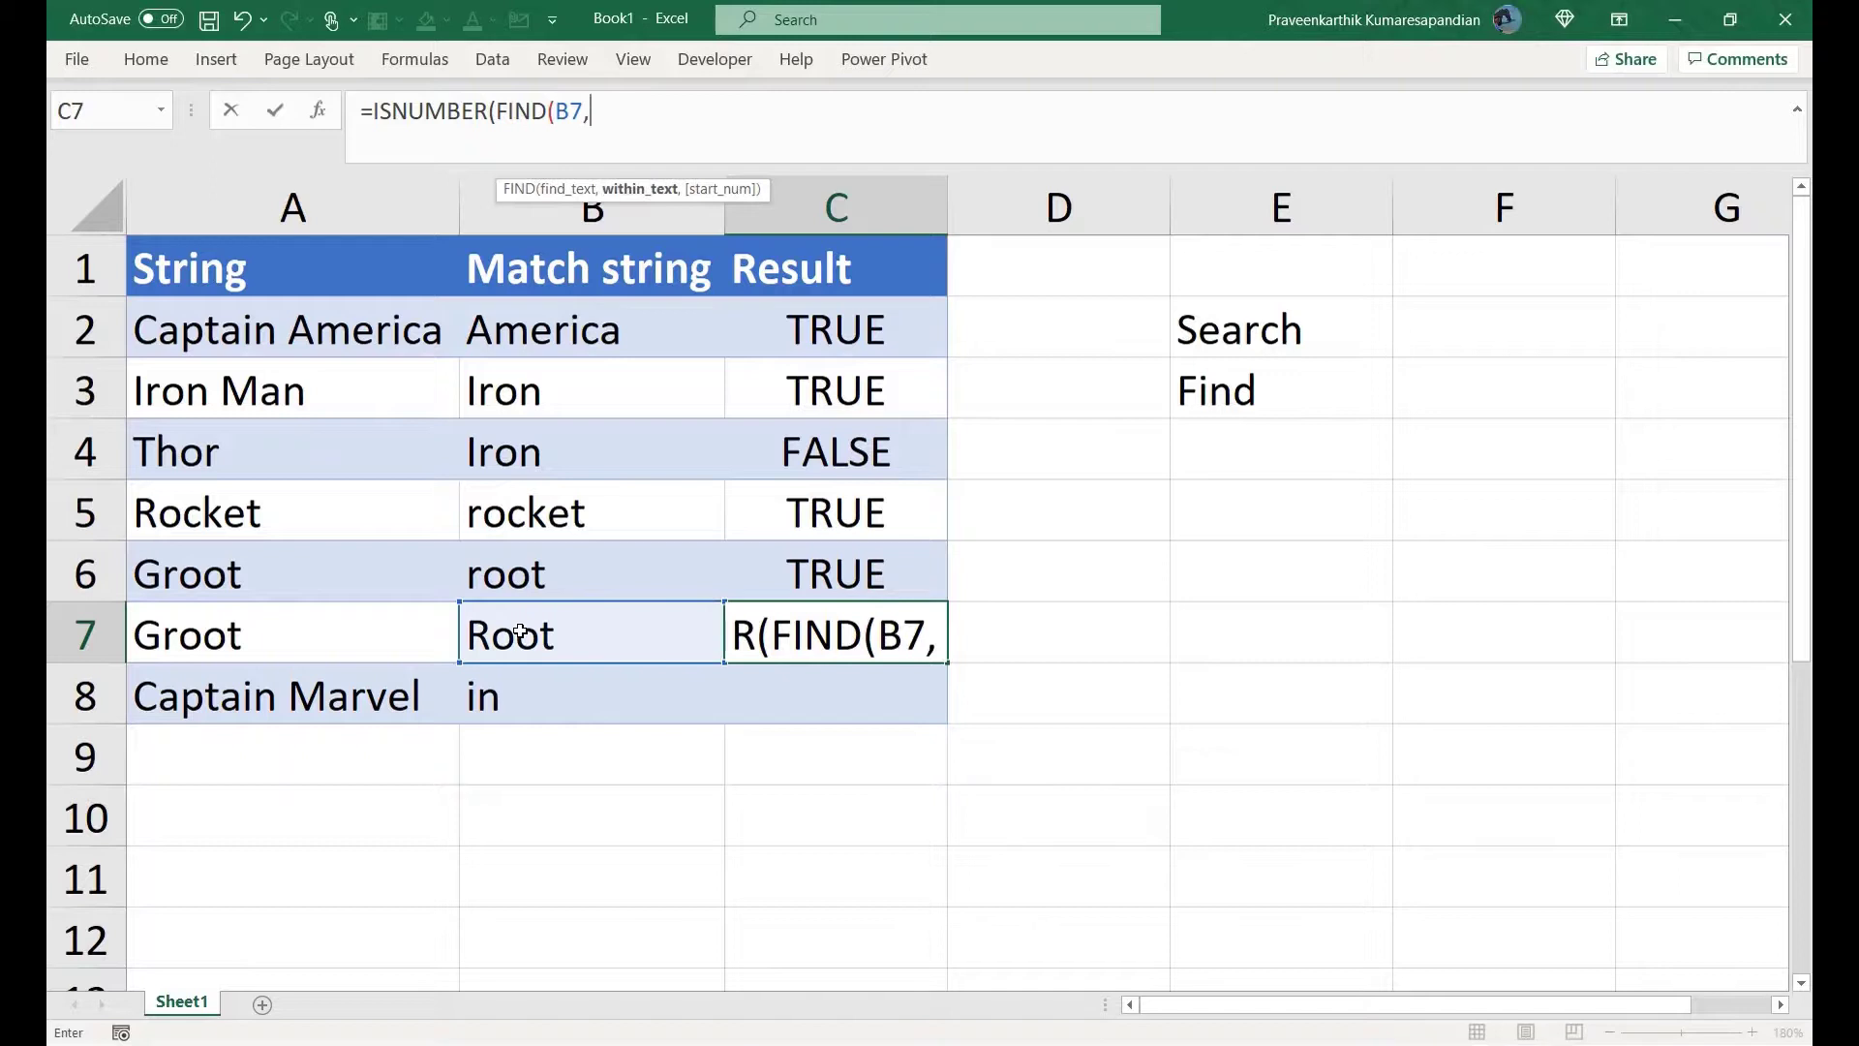
click(348, 637)
text(A7)
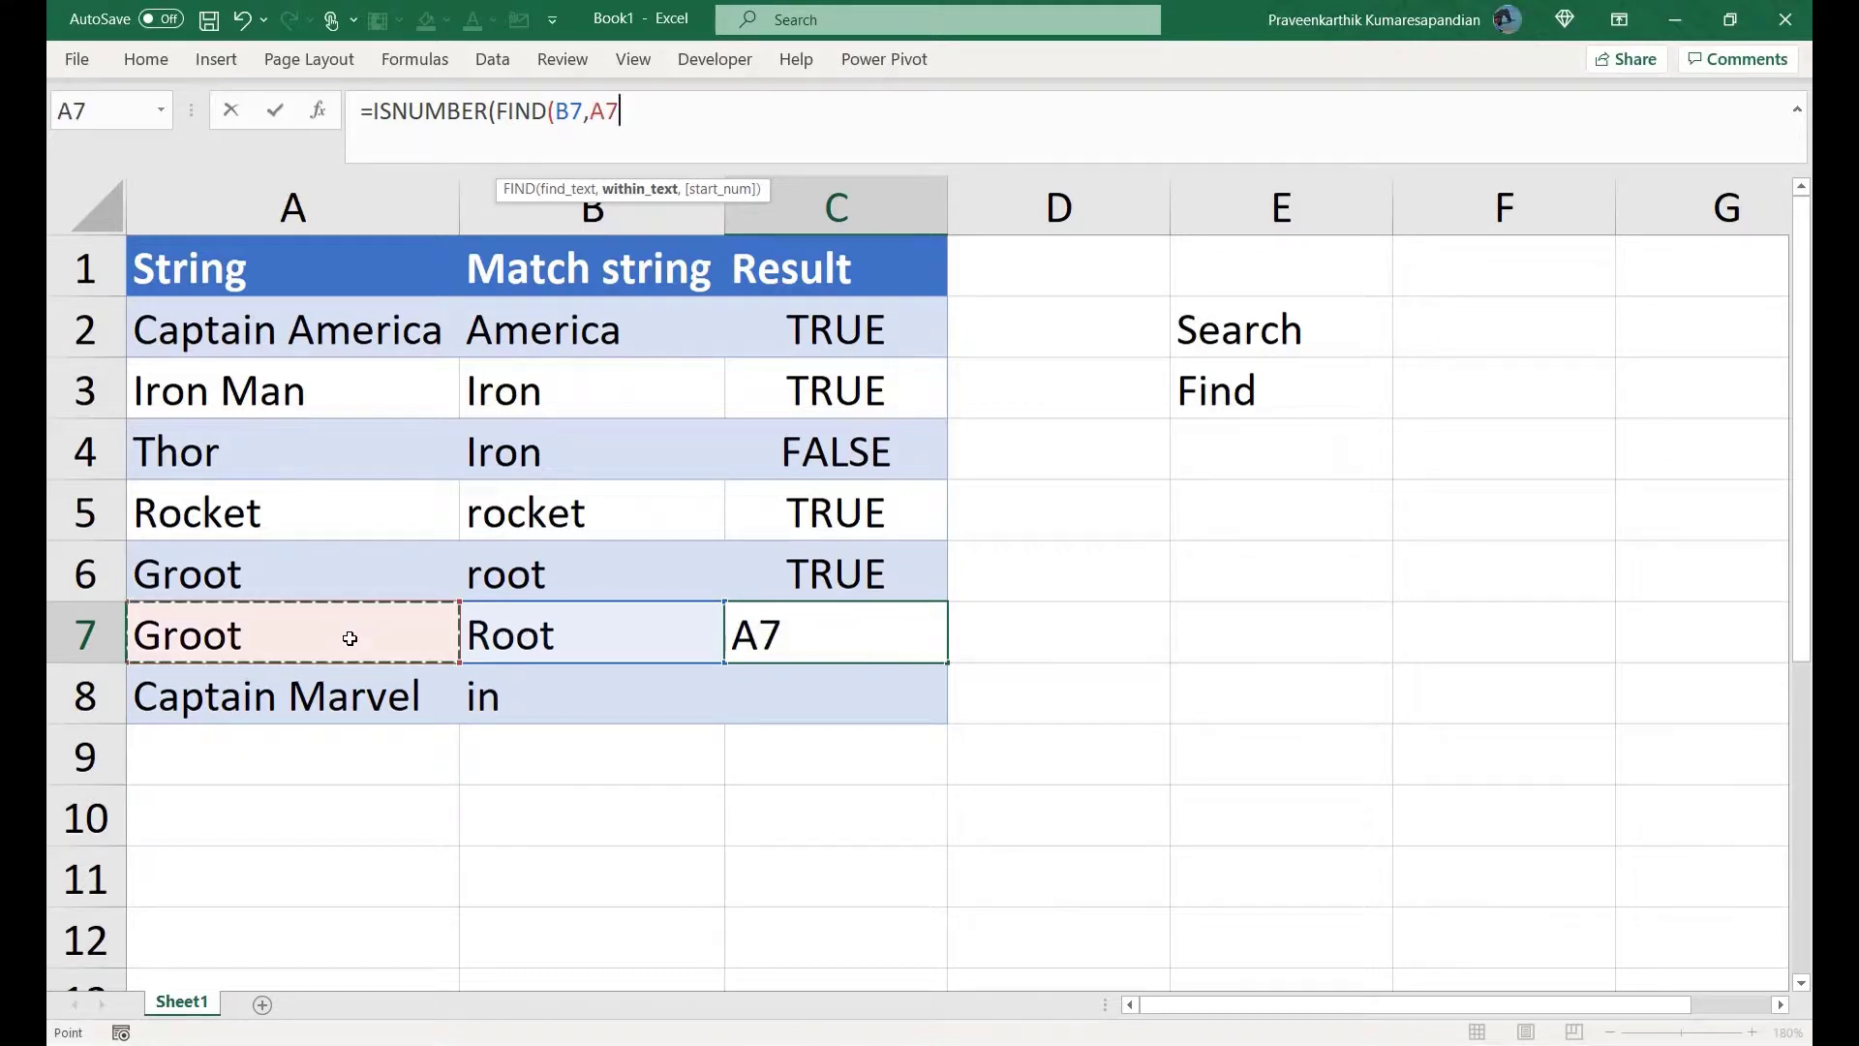
text()))
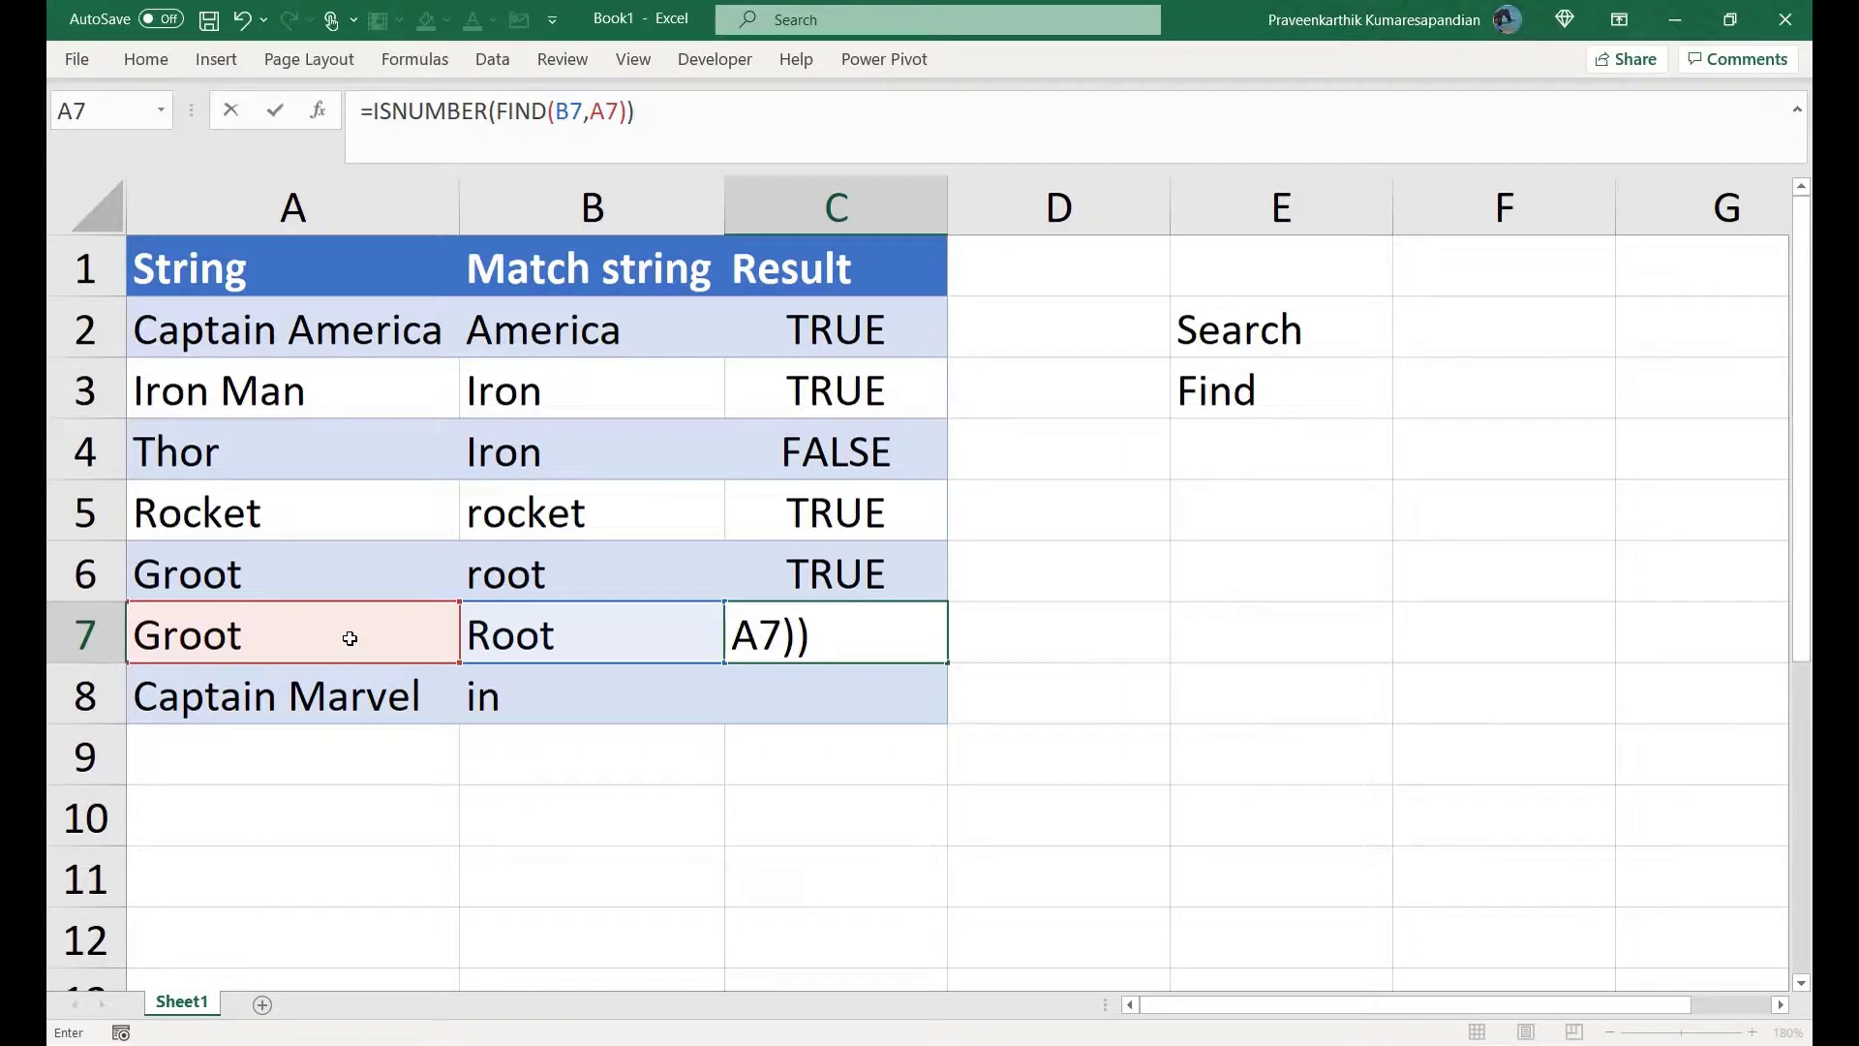
key(Return)
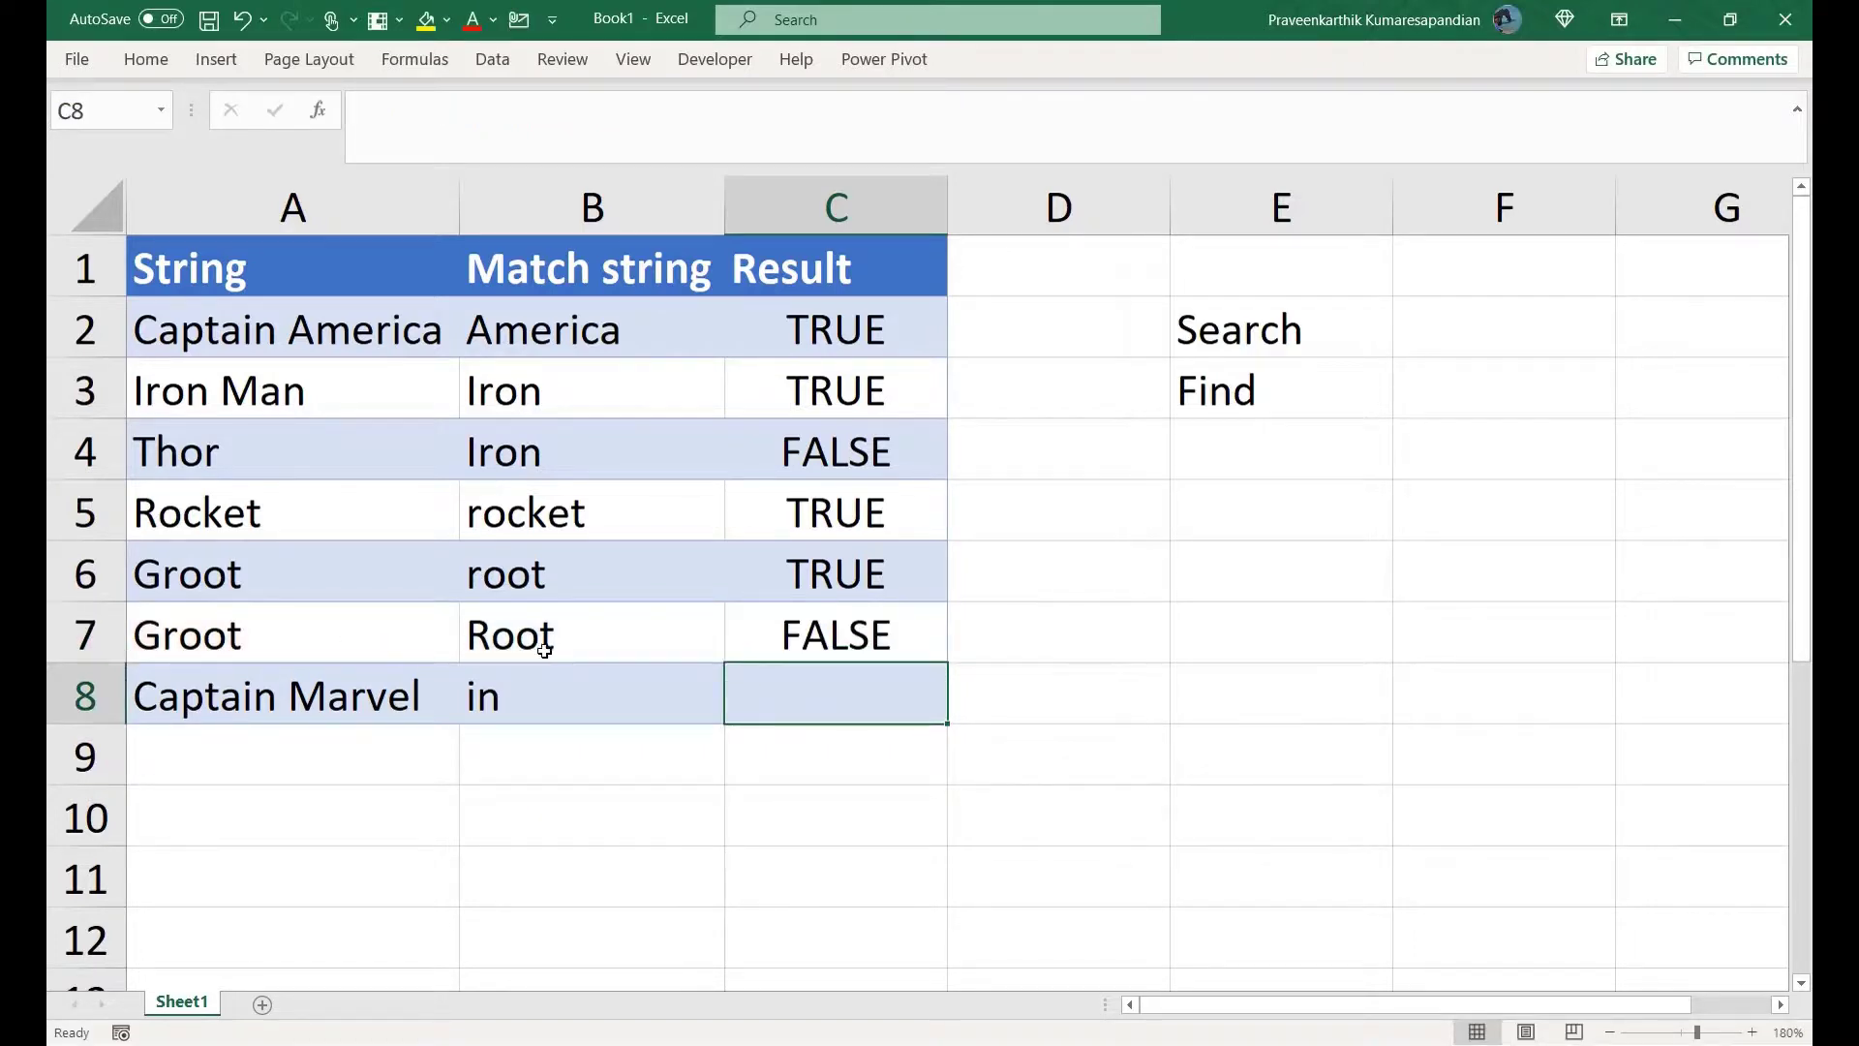
click(792, 640)
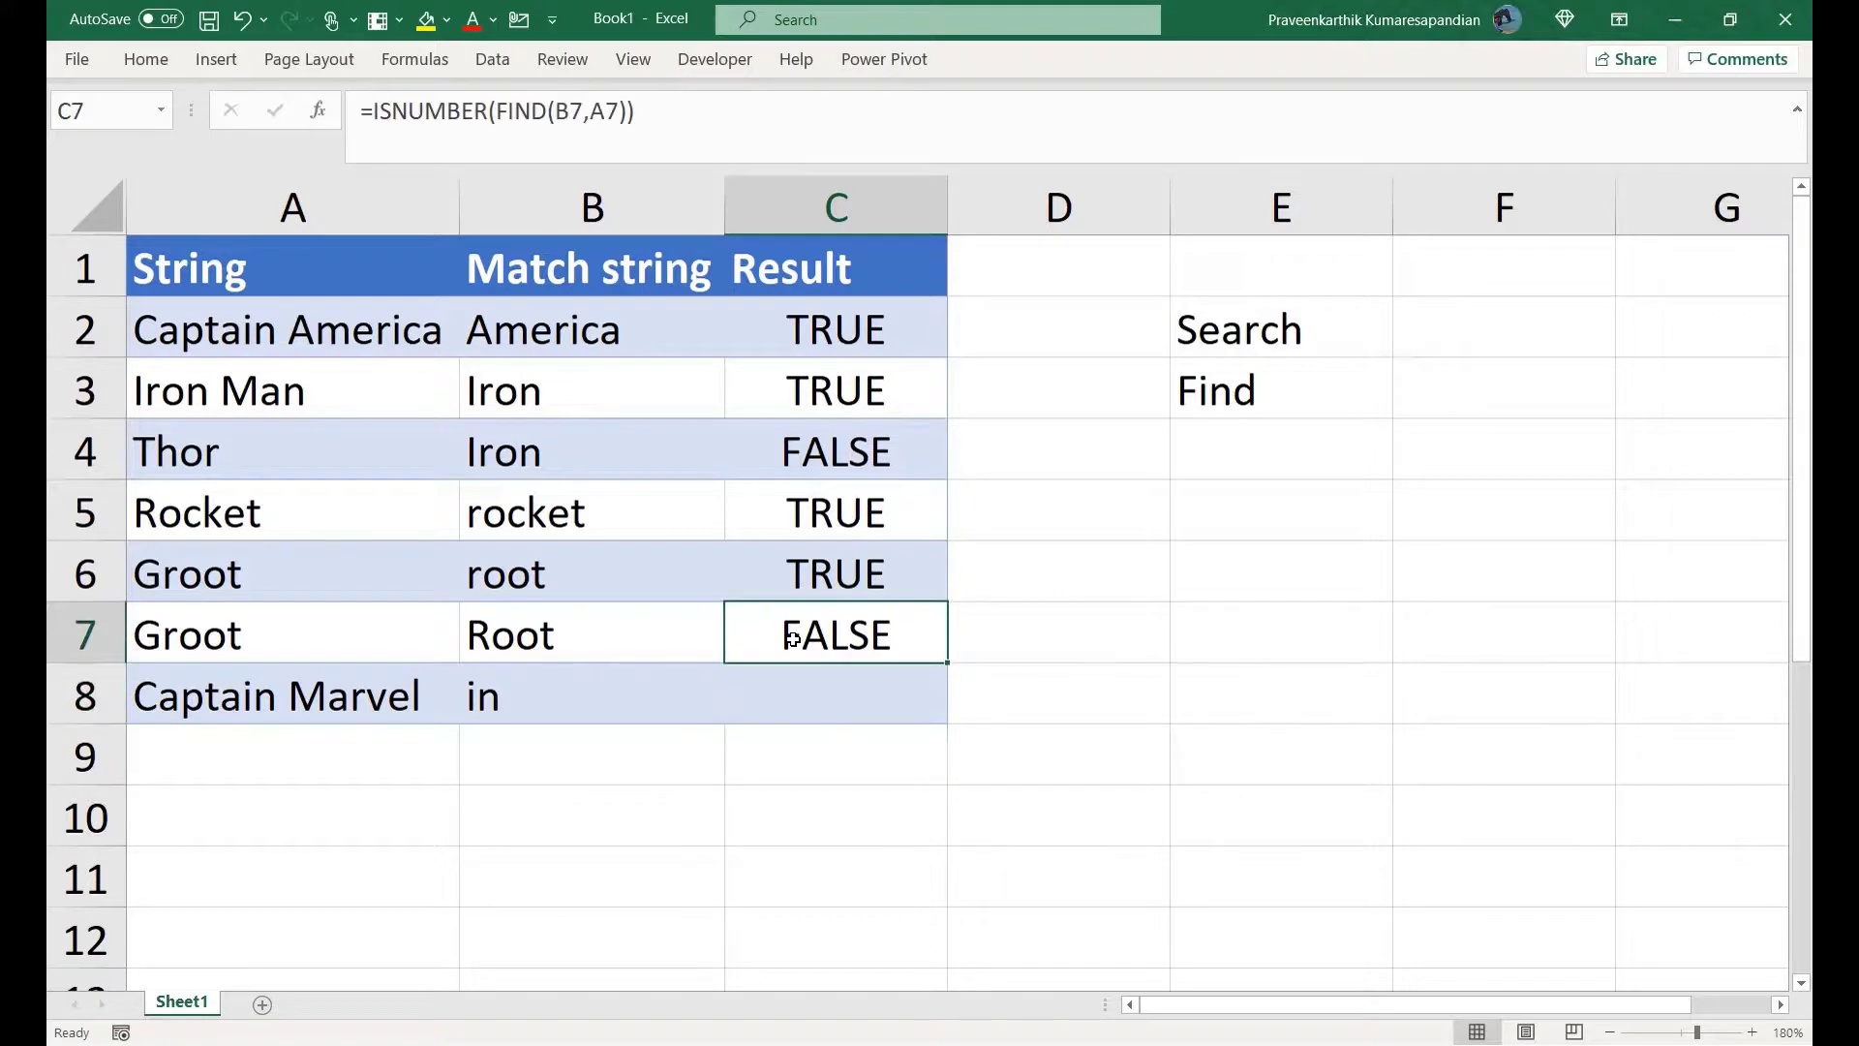
click(498, 110)
drag(496, 110, 627, 113)
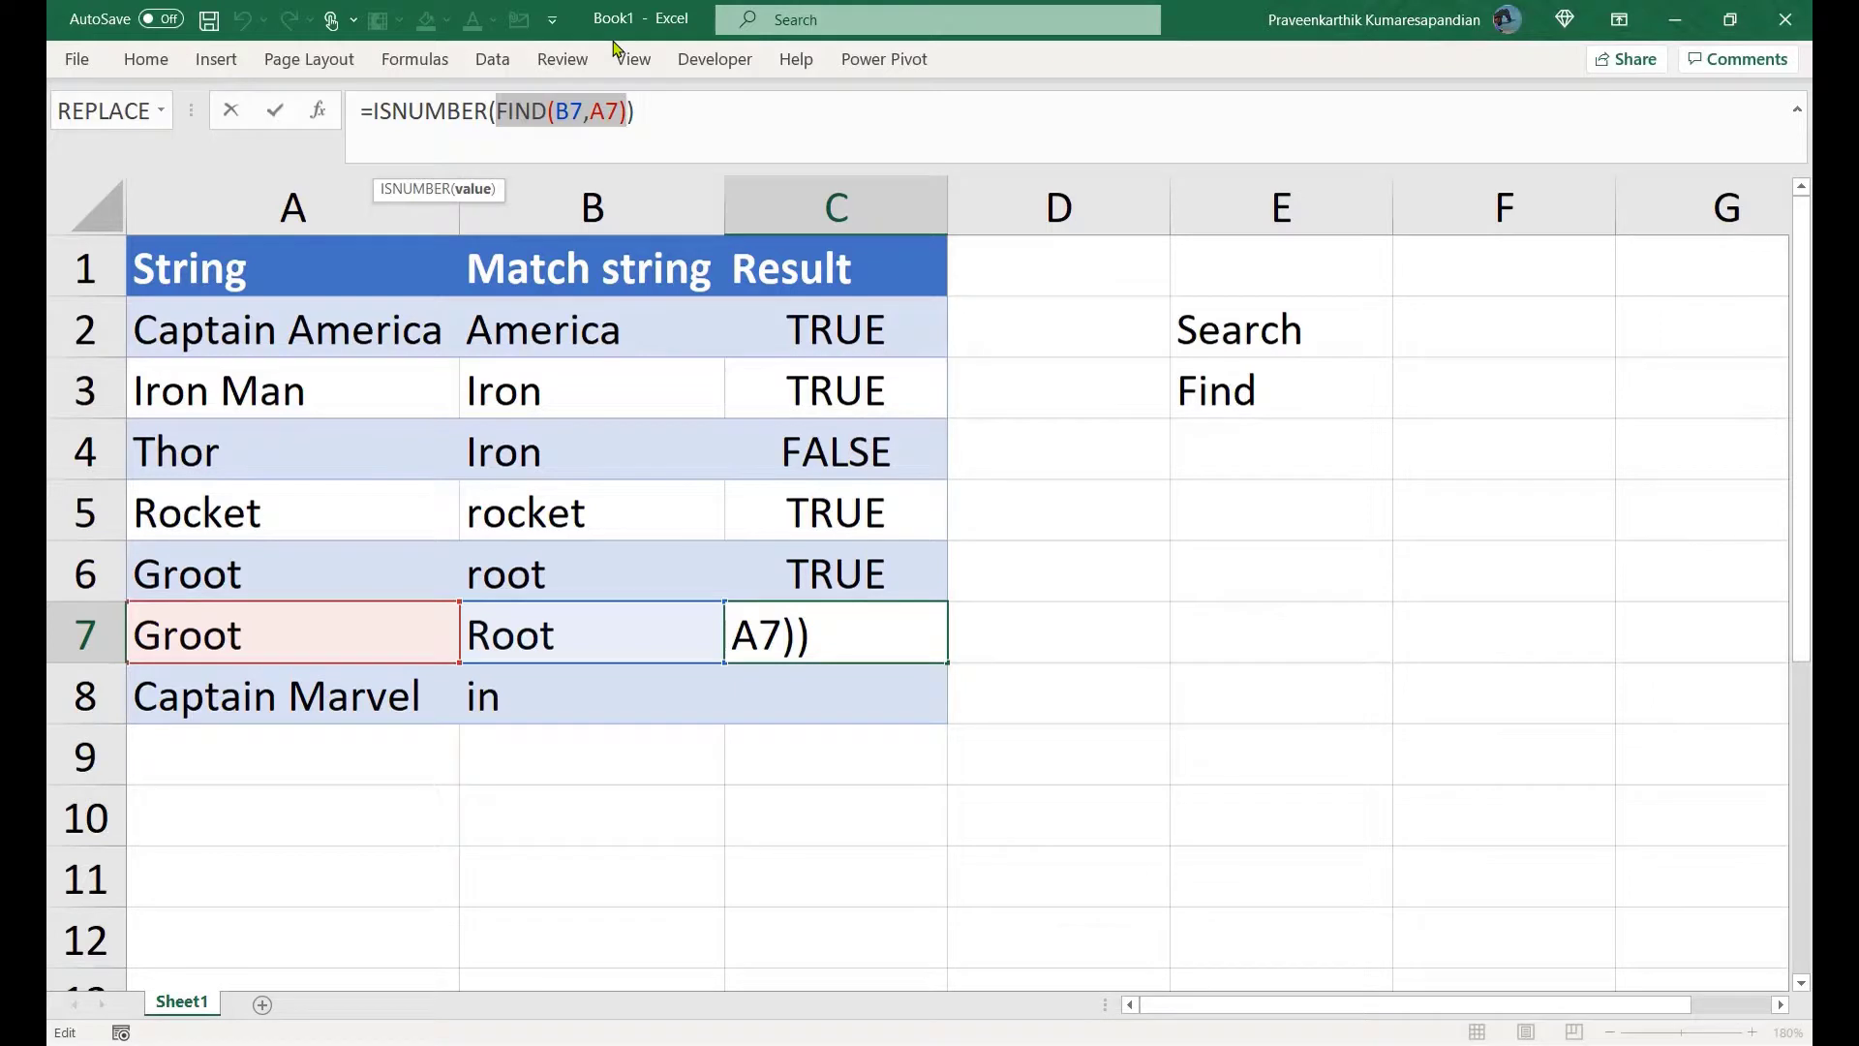
key(F9)
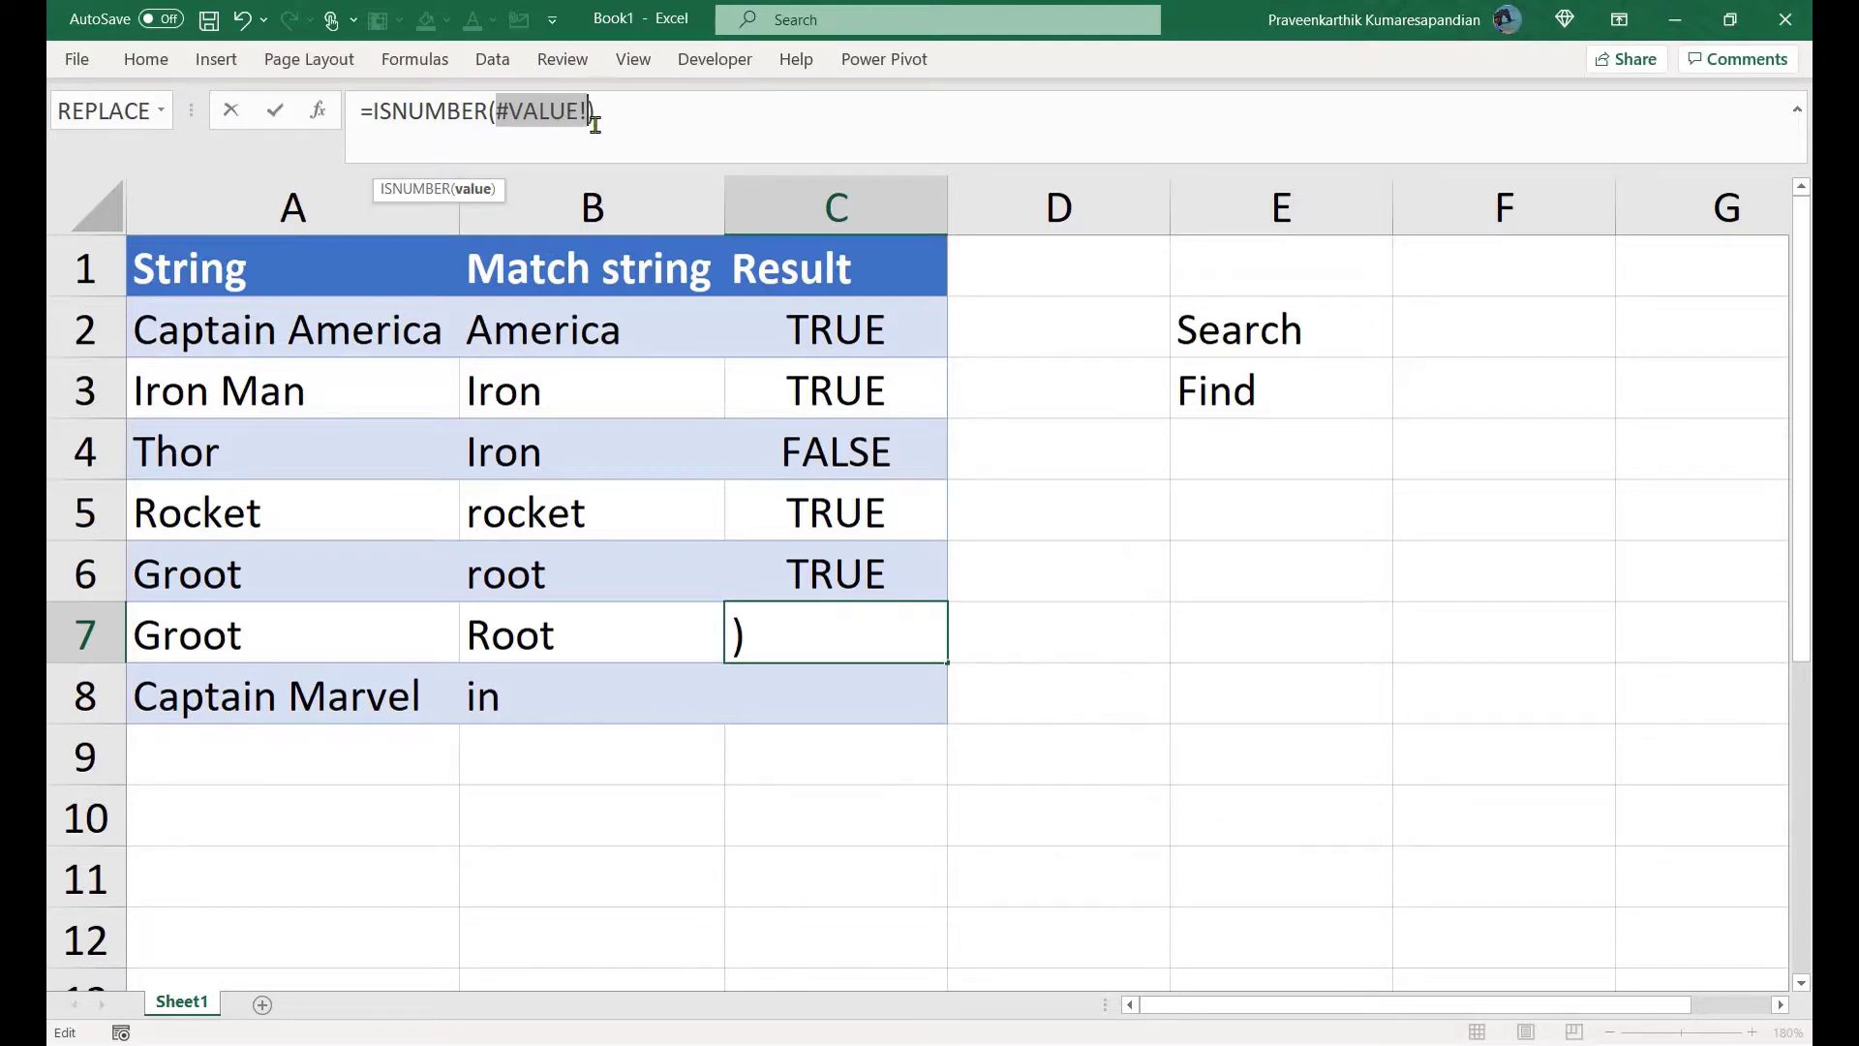
key(ctrl+z)
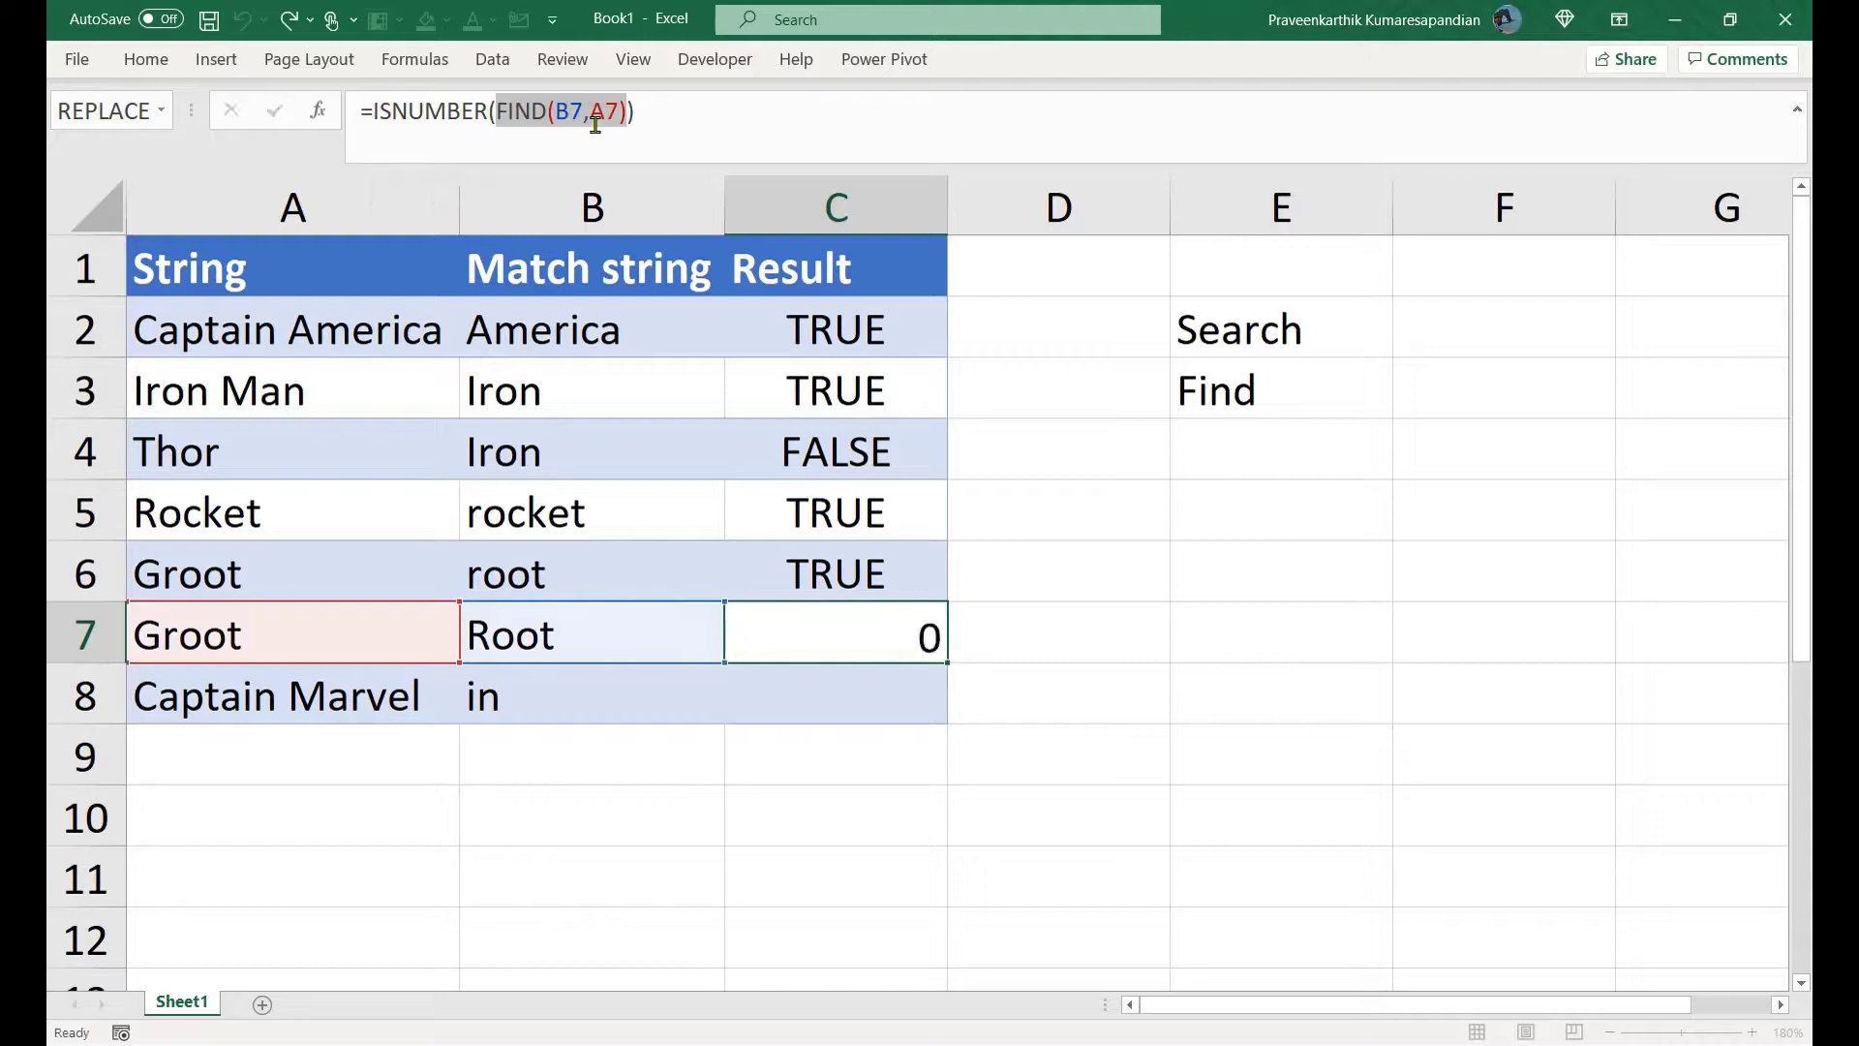
key(Return)
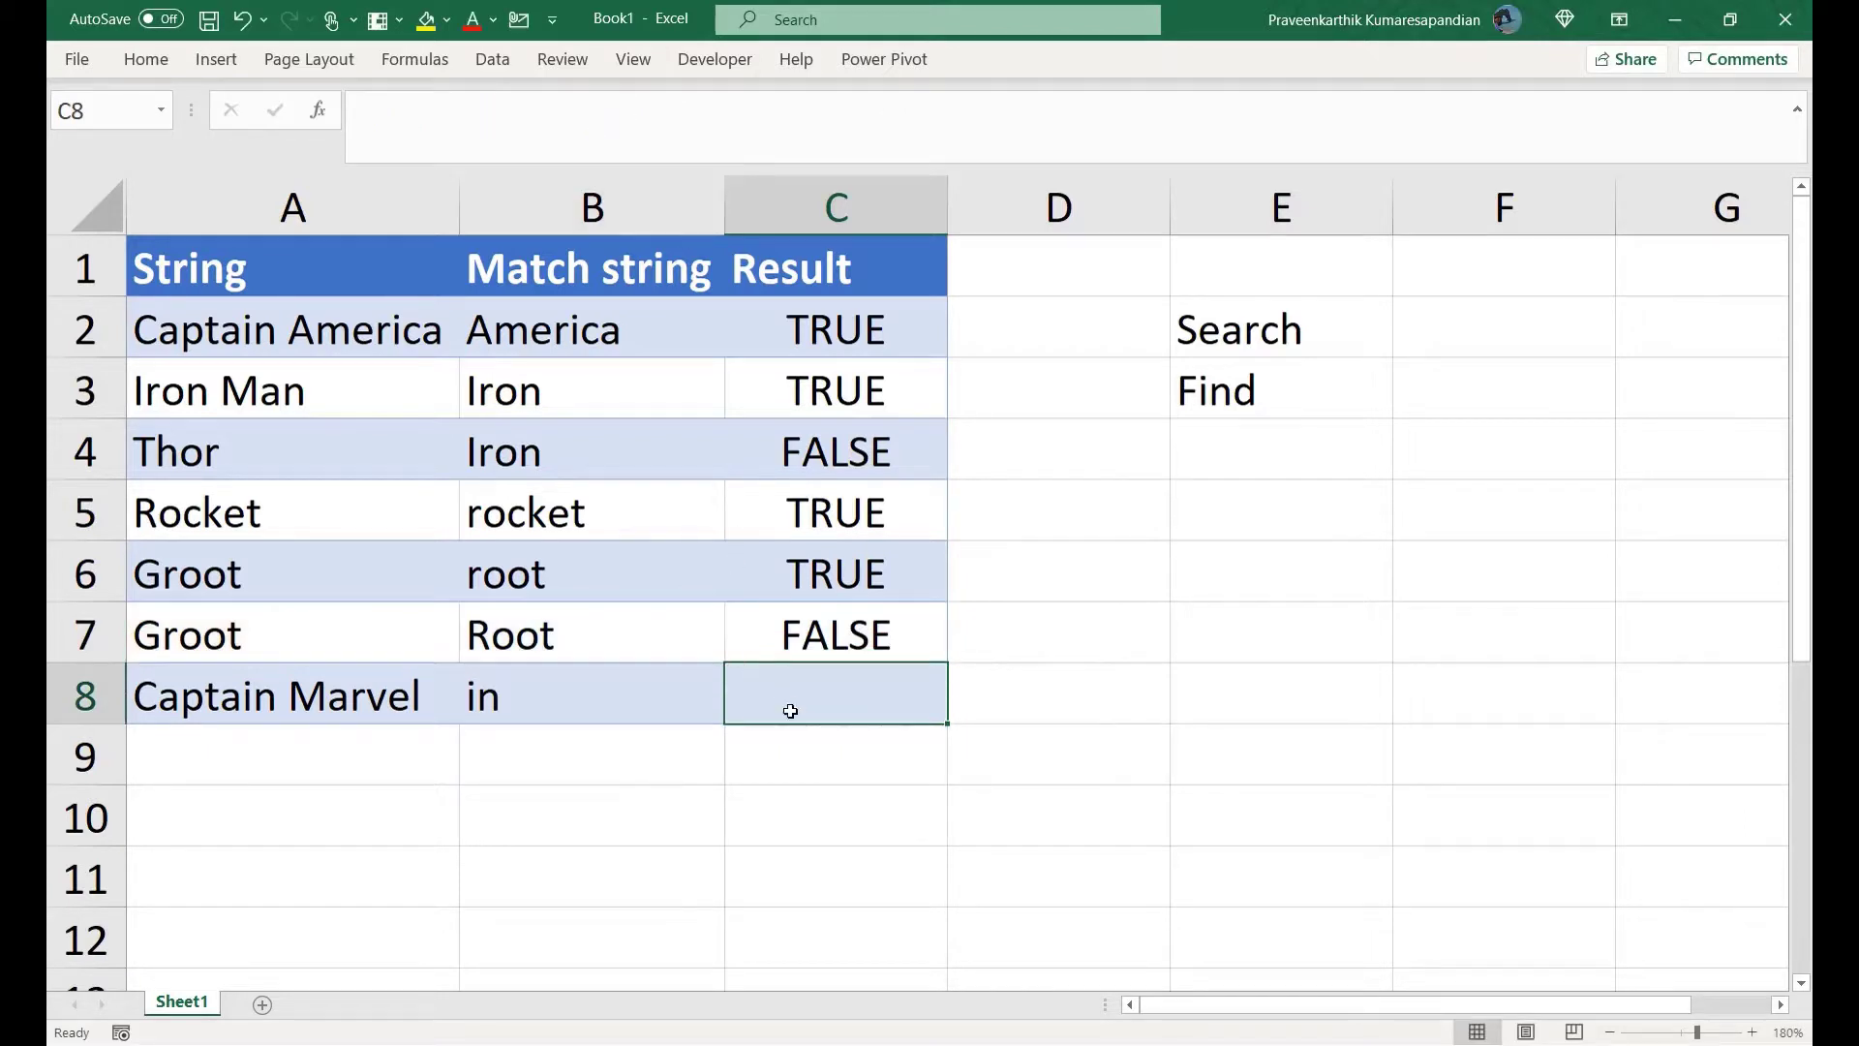
Step: Enter =ISNUMBER(SEARCH(B8,A8)) in C8, returning TRUE for in within Captain Marvel
click(521, 696)
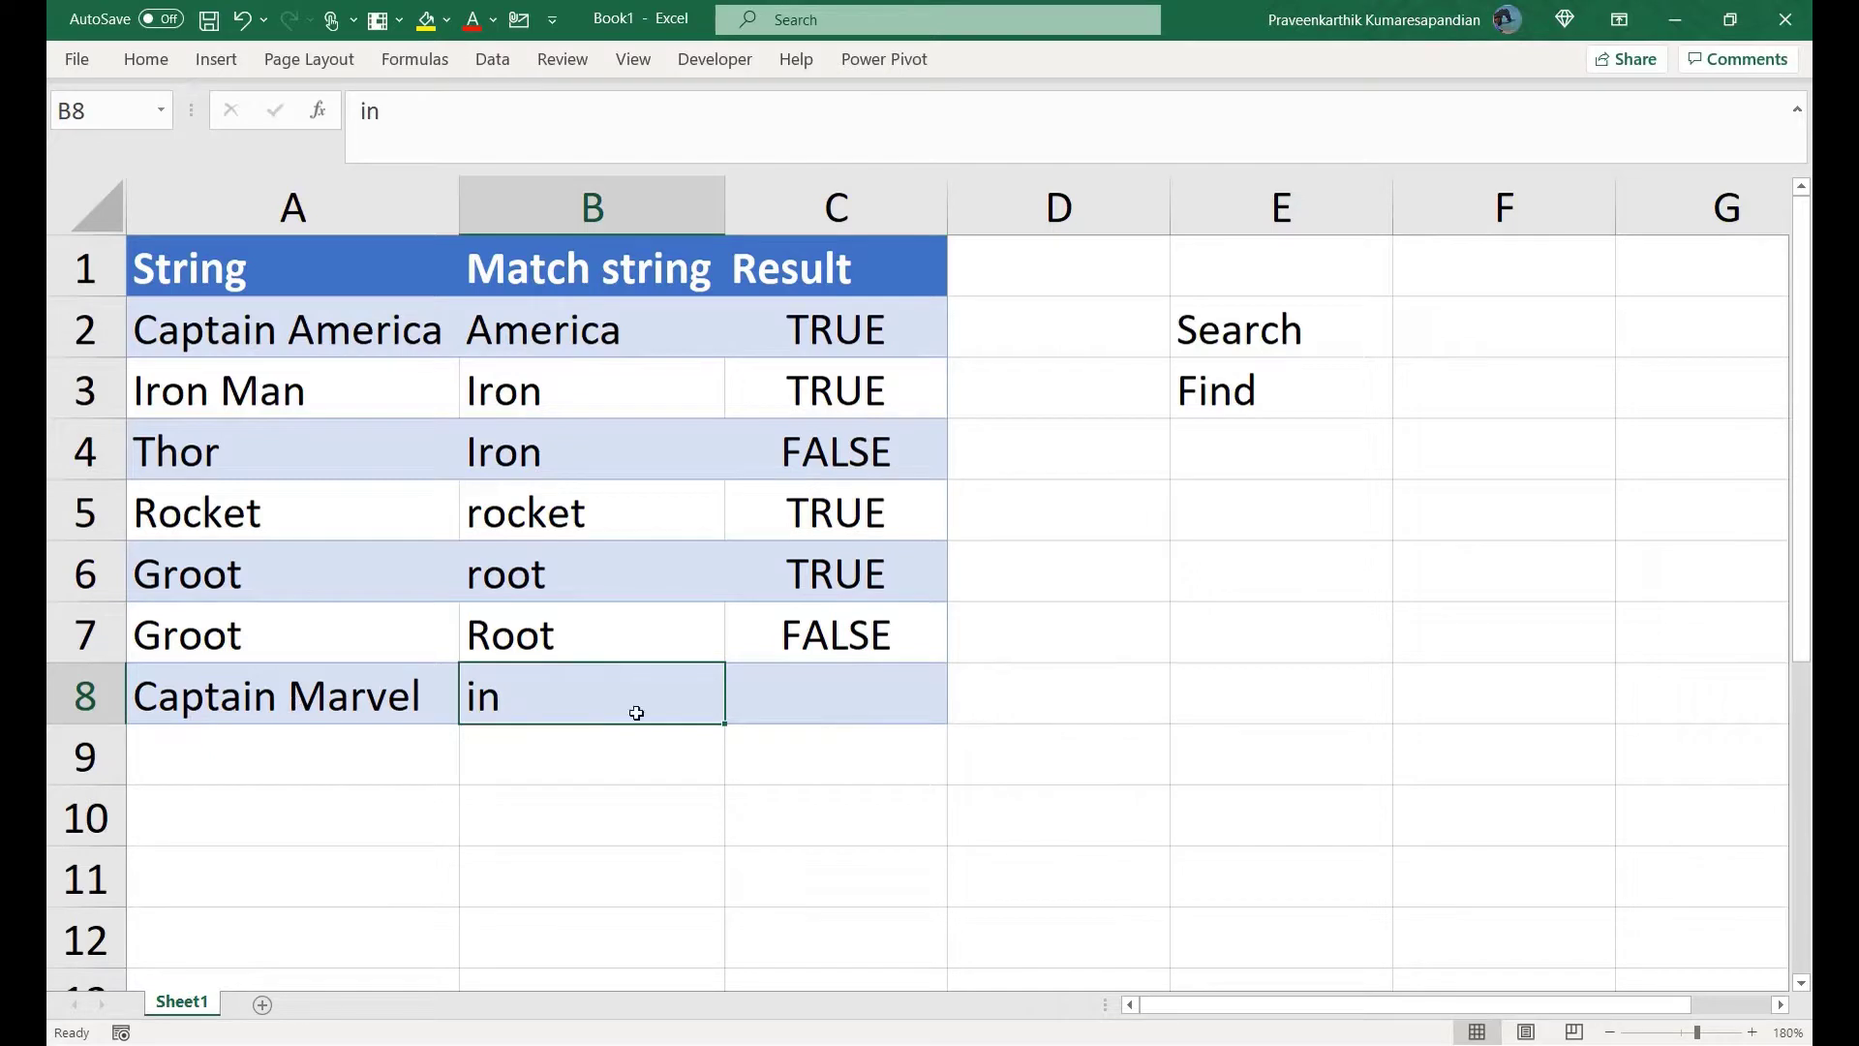
click(784, 713)
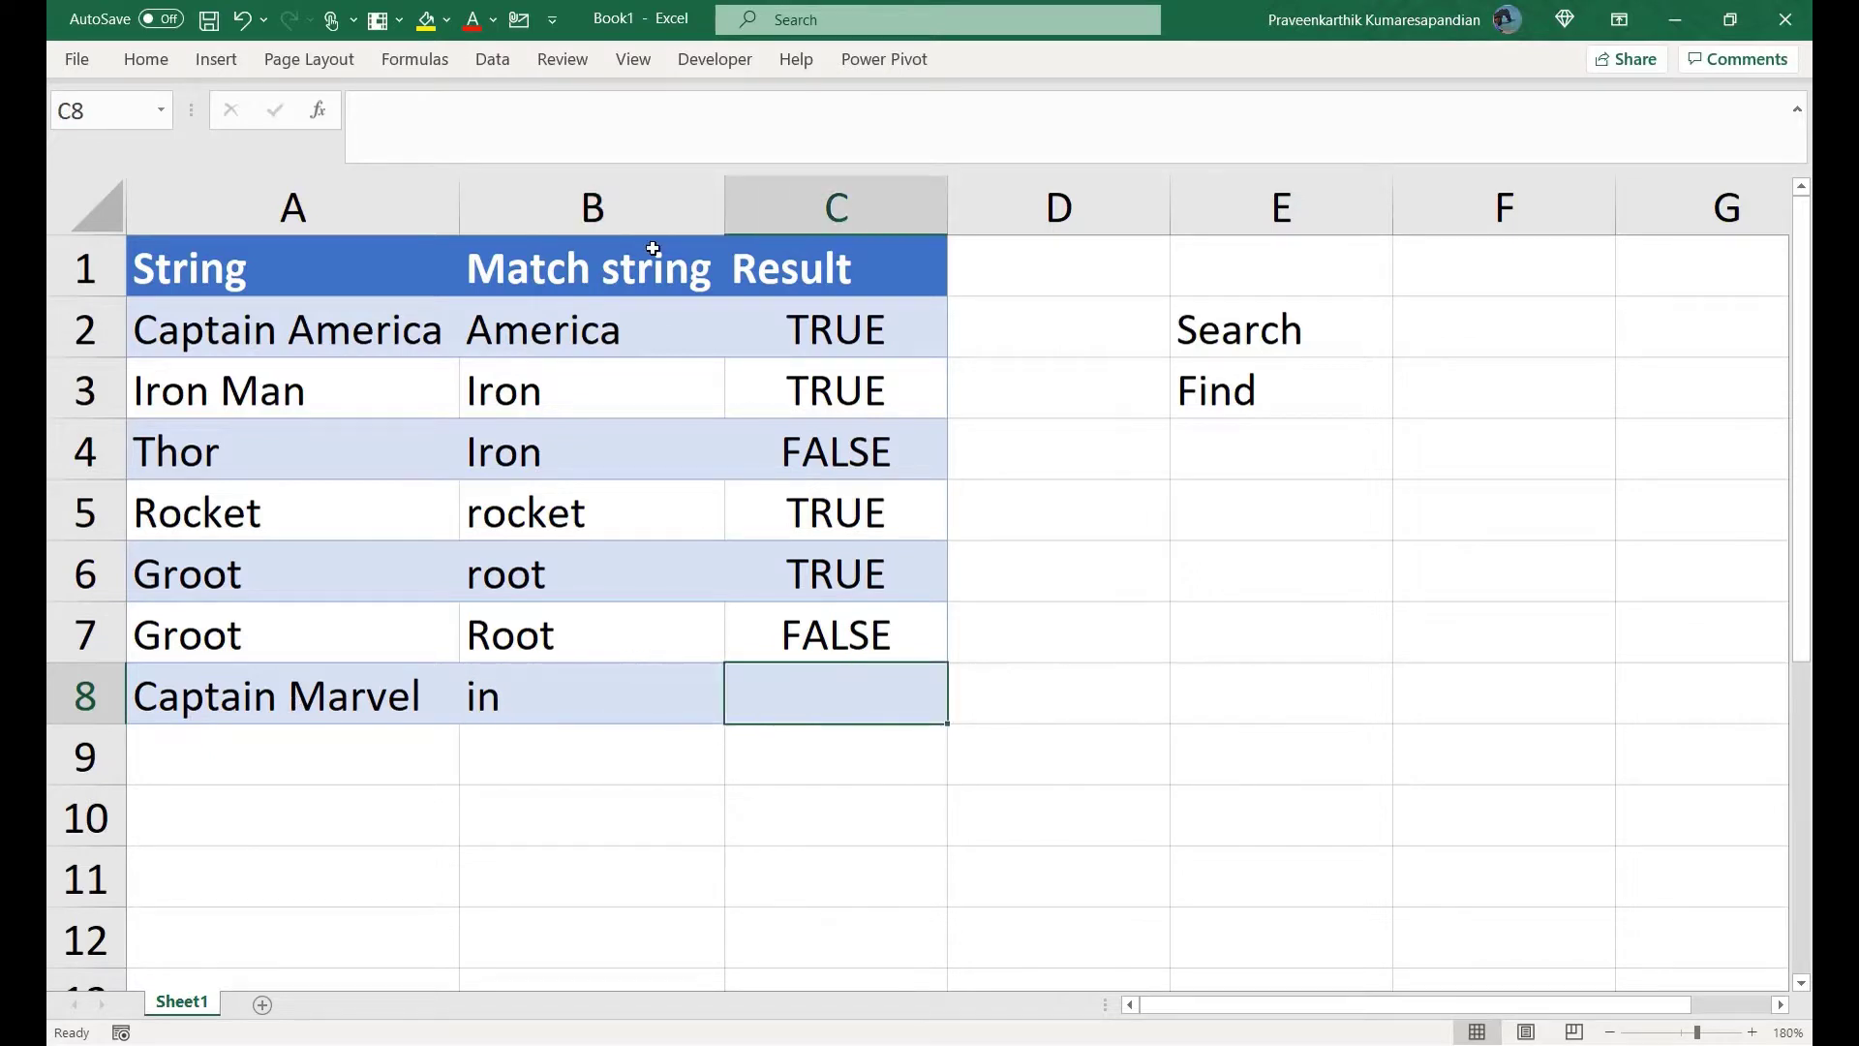
click(873, 114)
text(=)
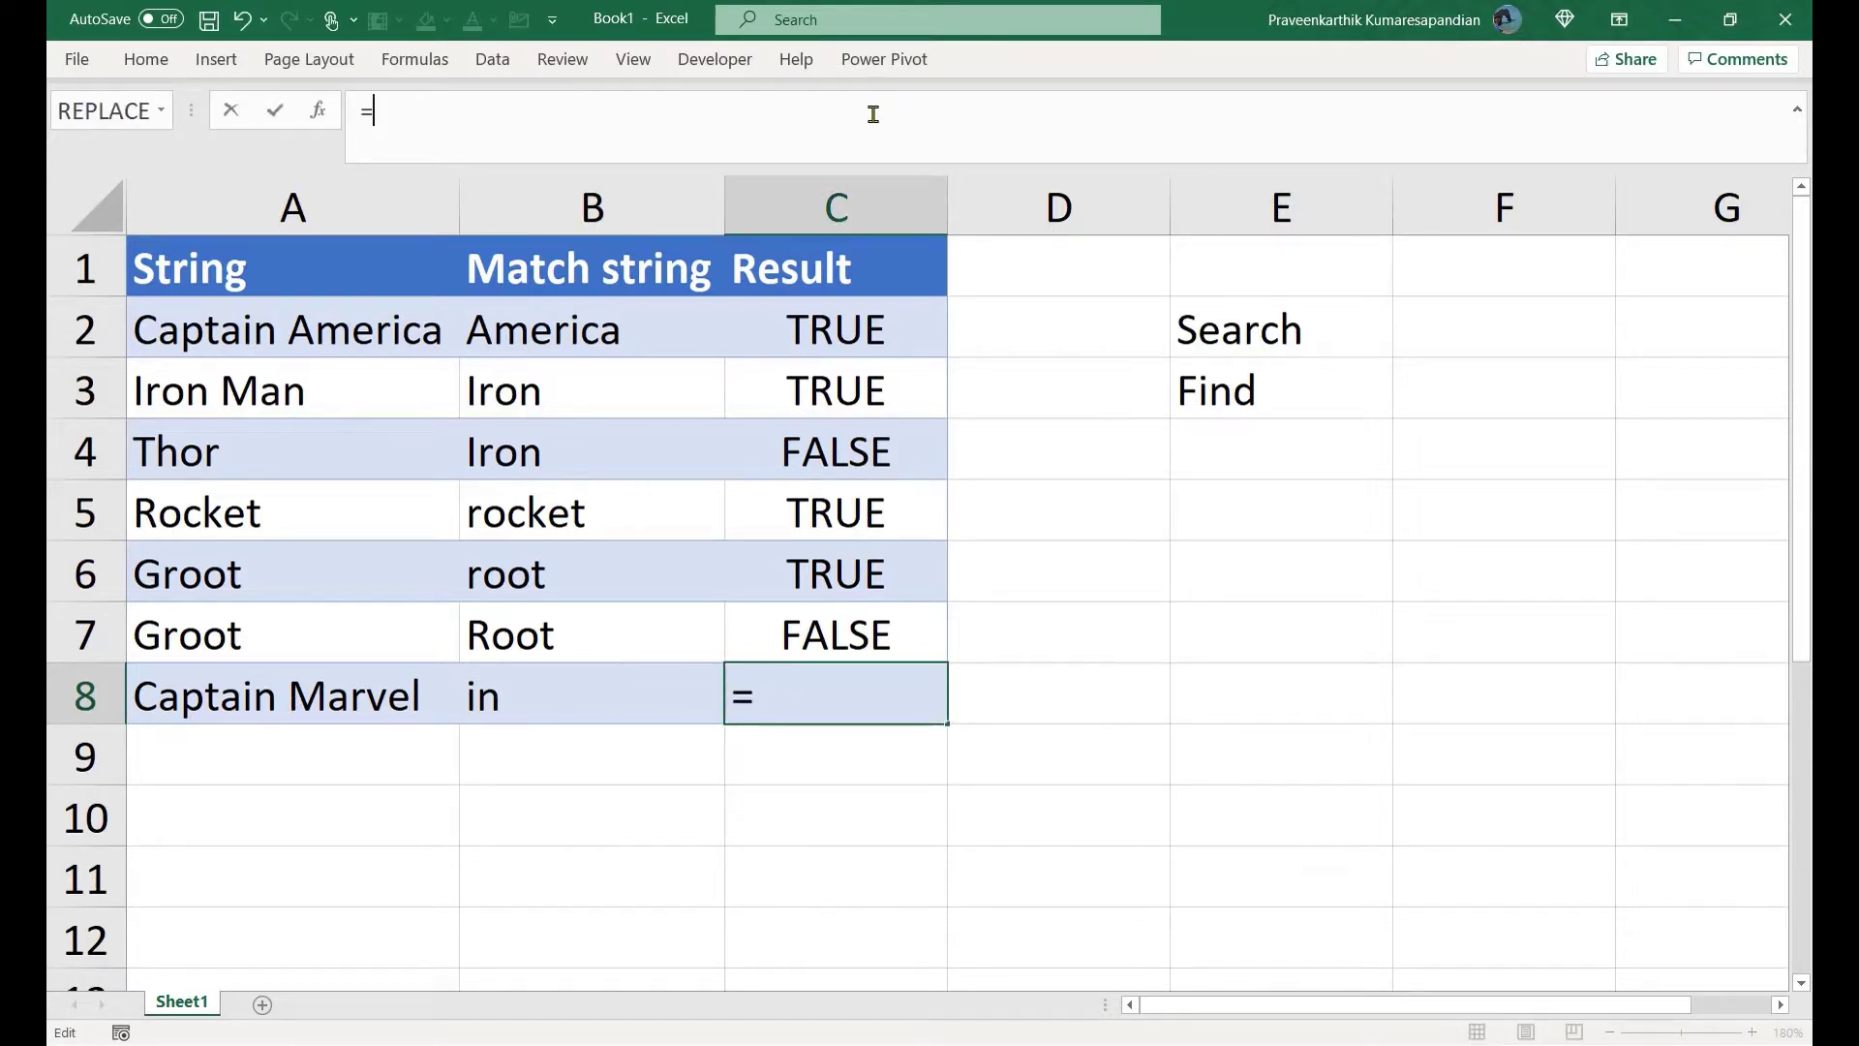
text(ISNUM)
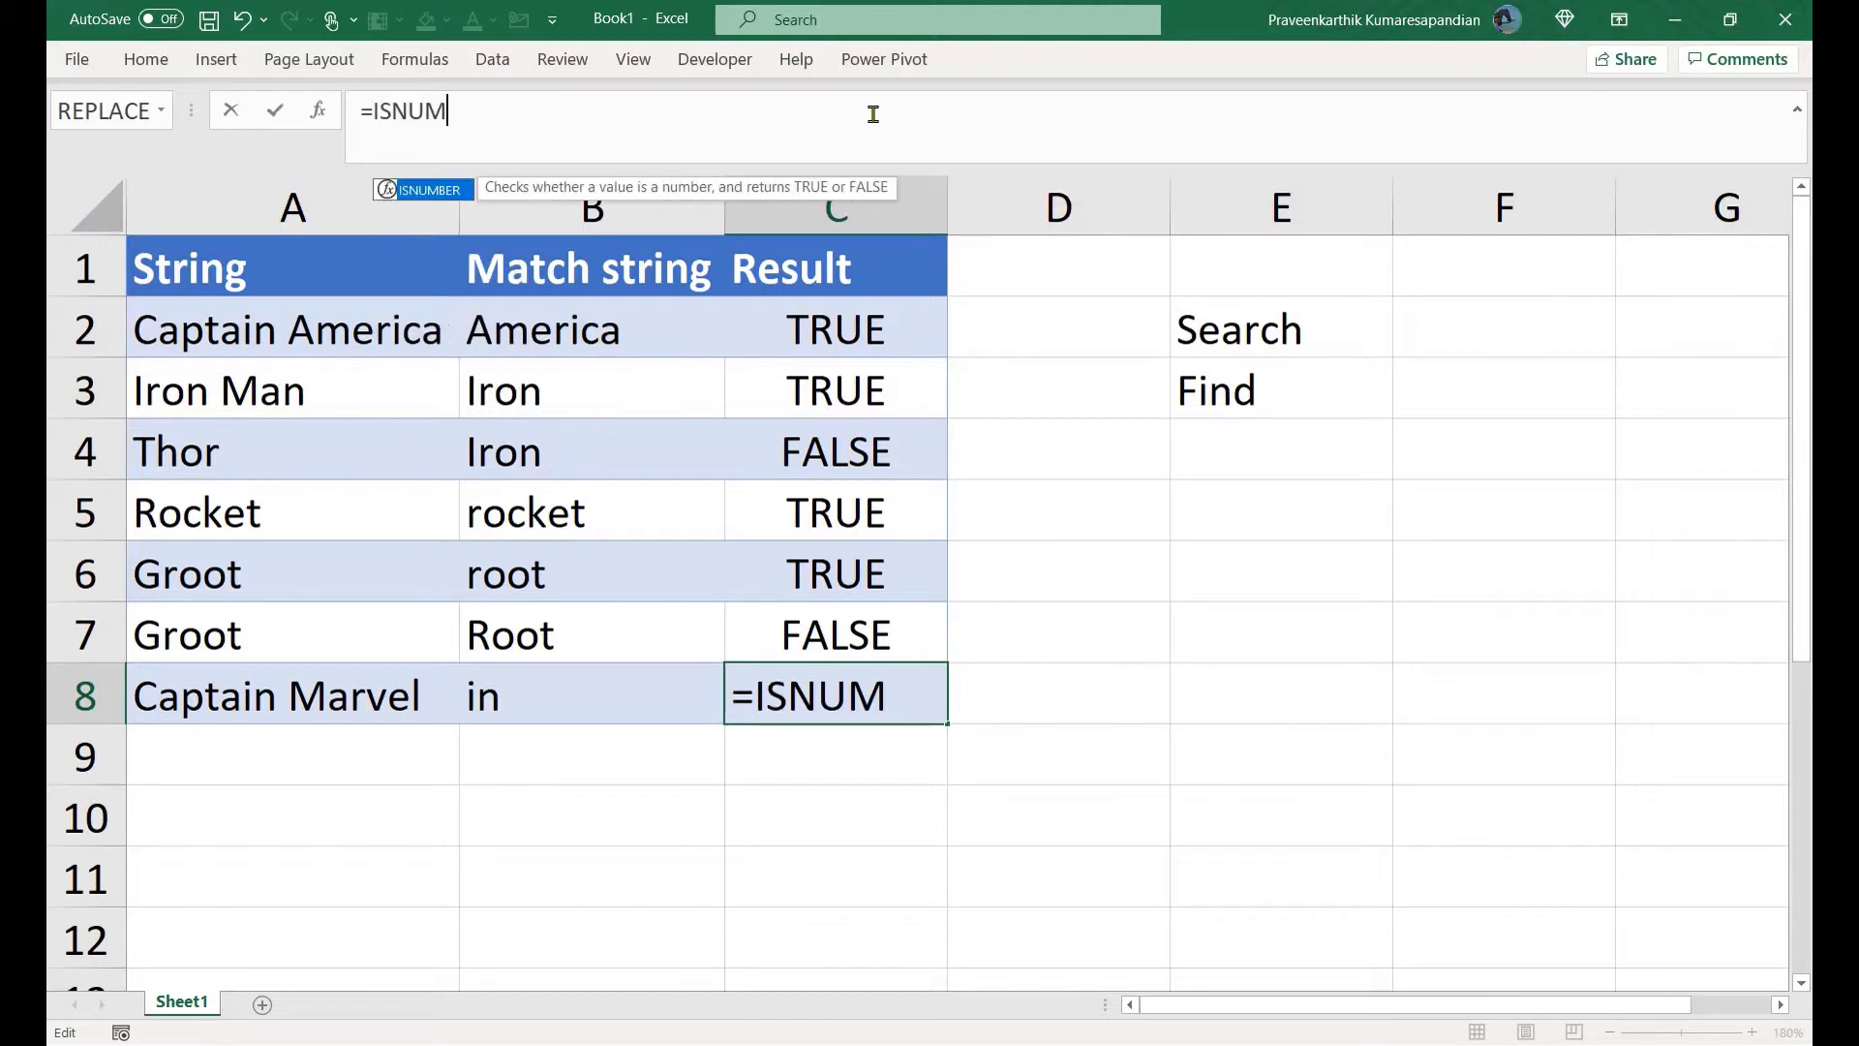
key(Tab)
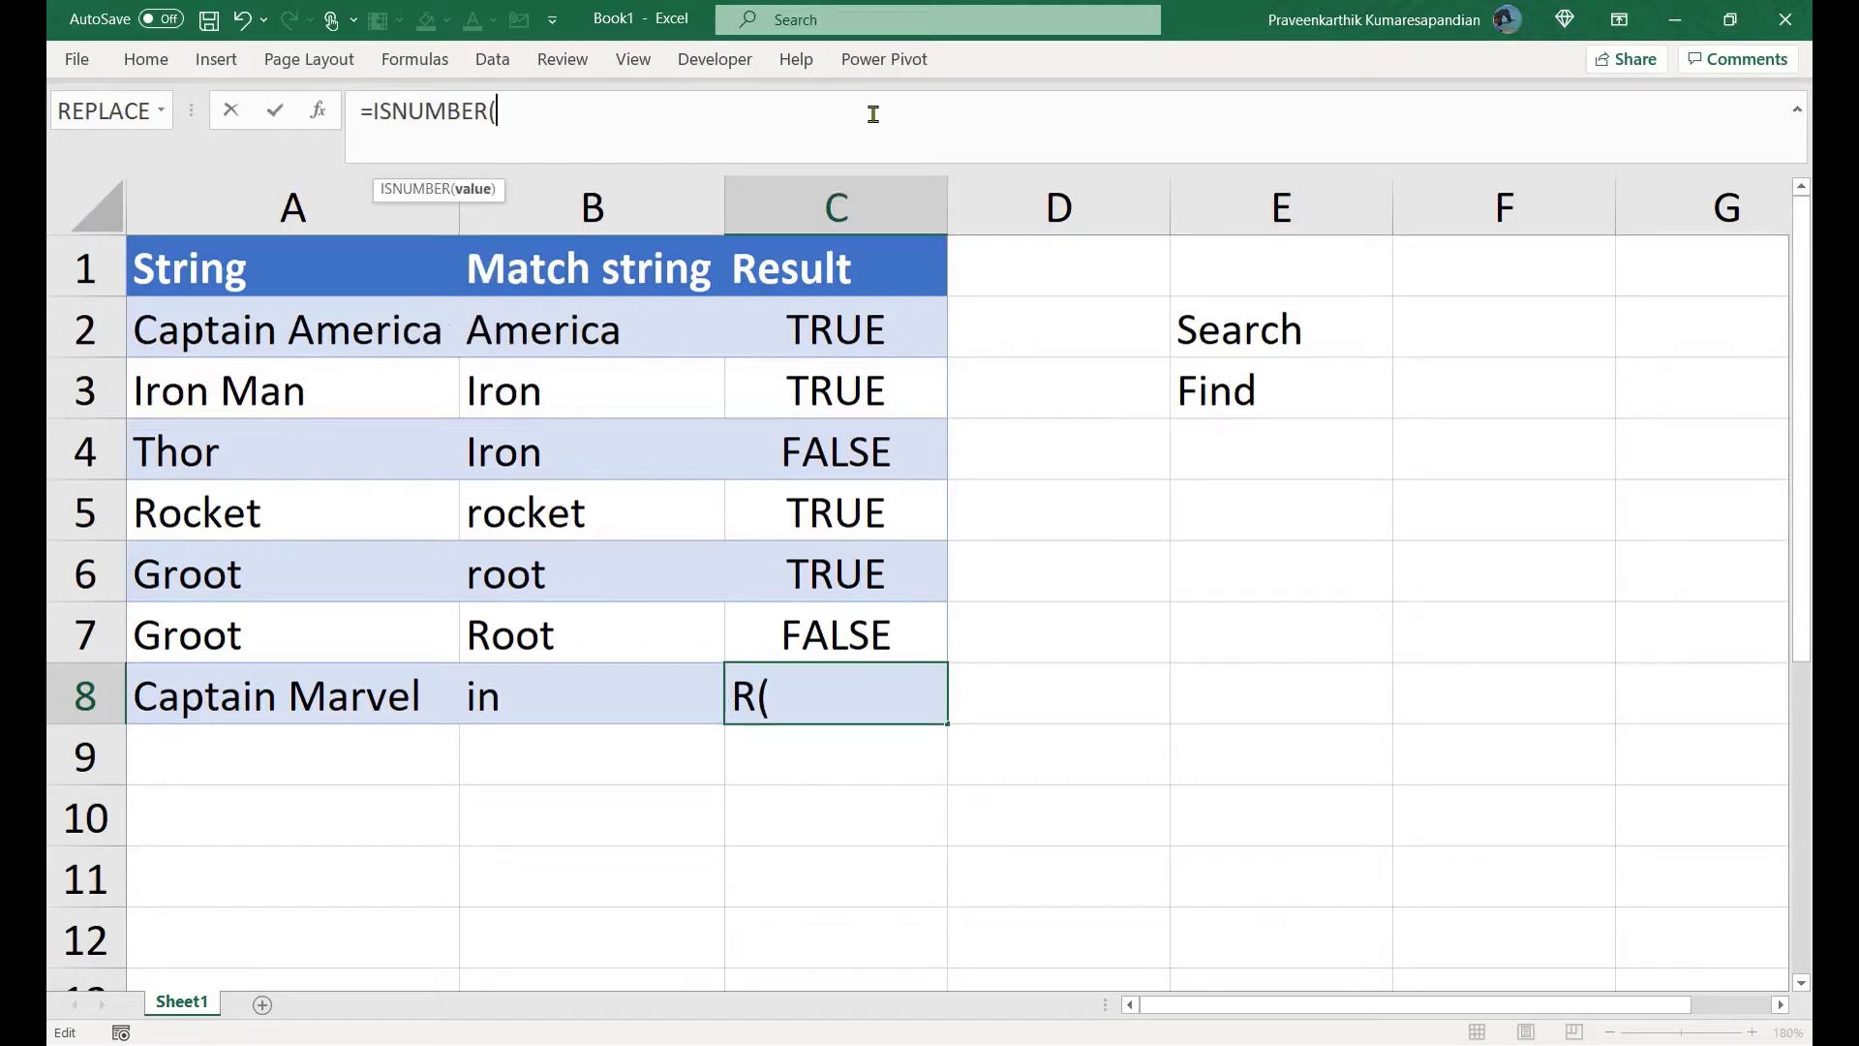
text(SEARCH()
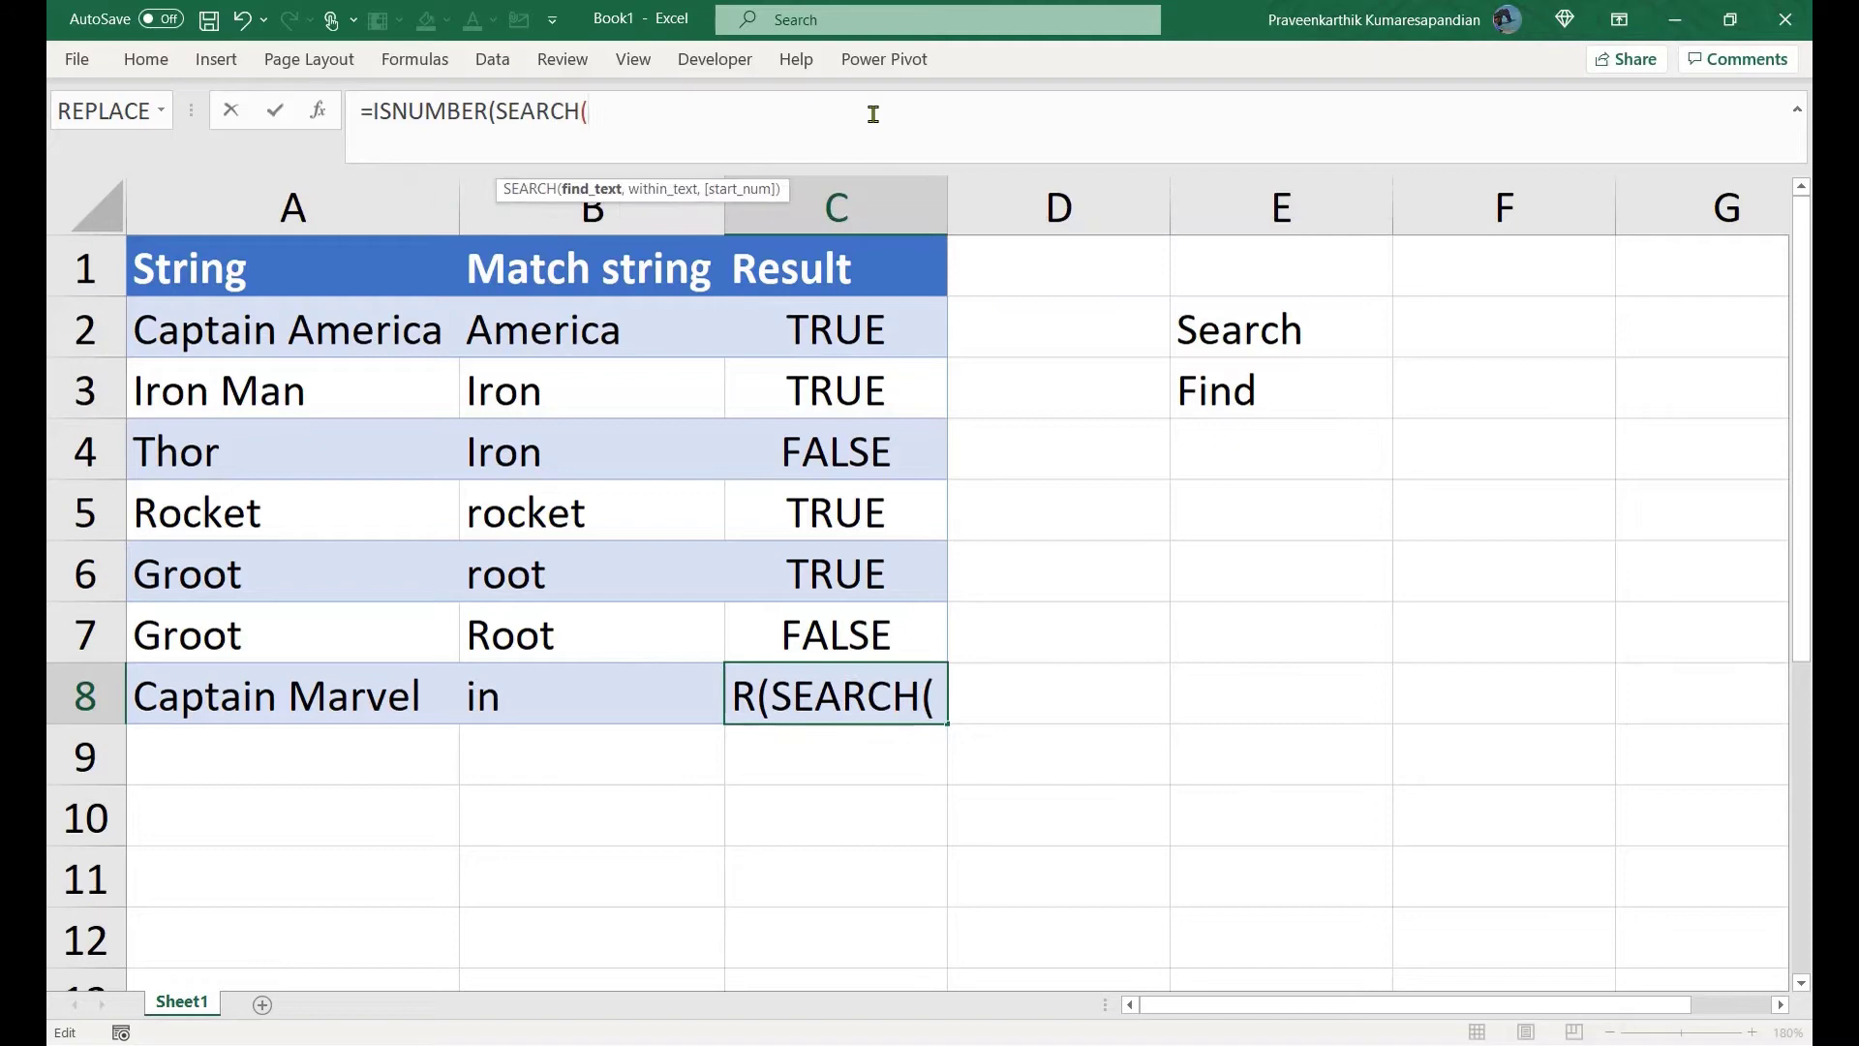
click(589, 678)
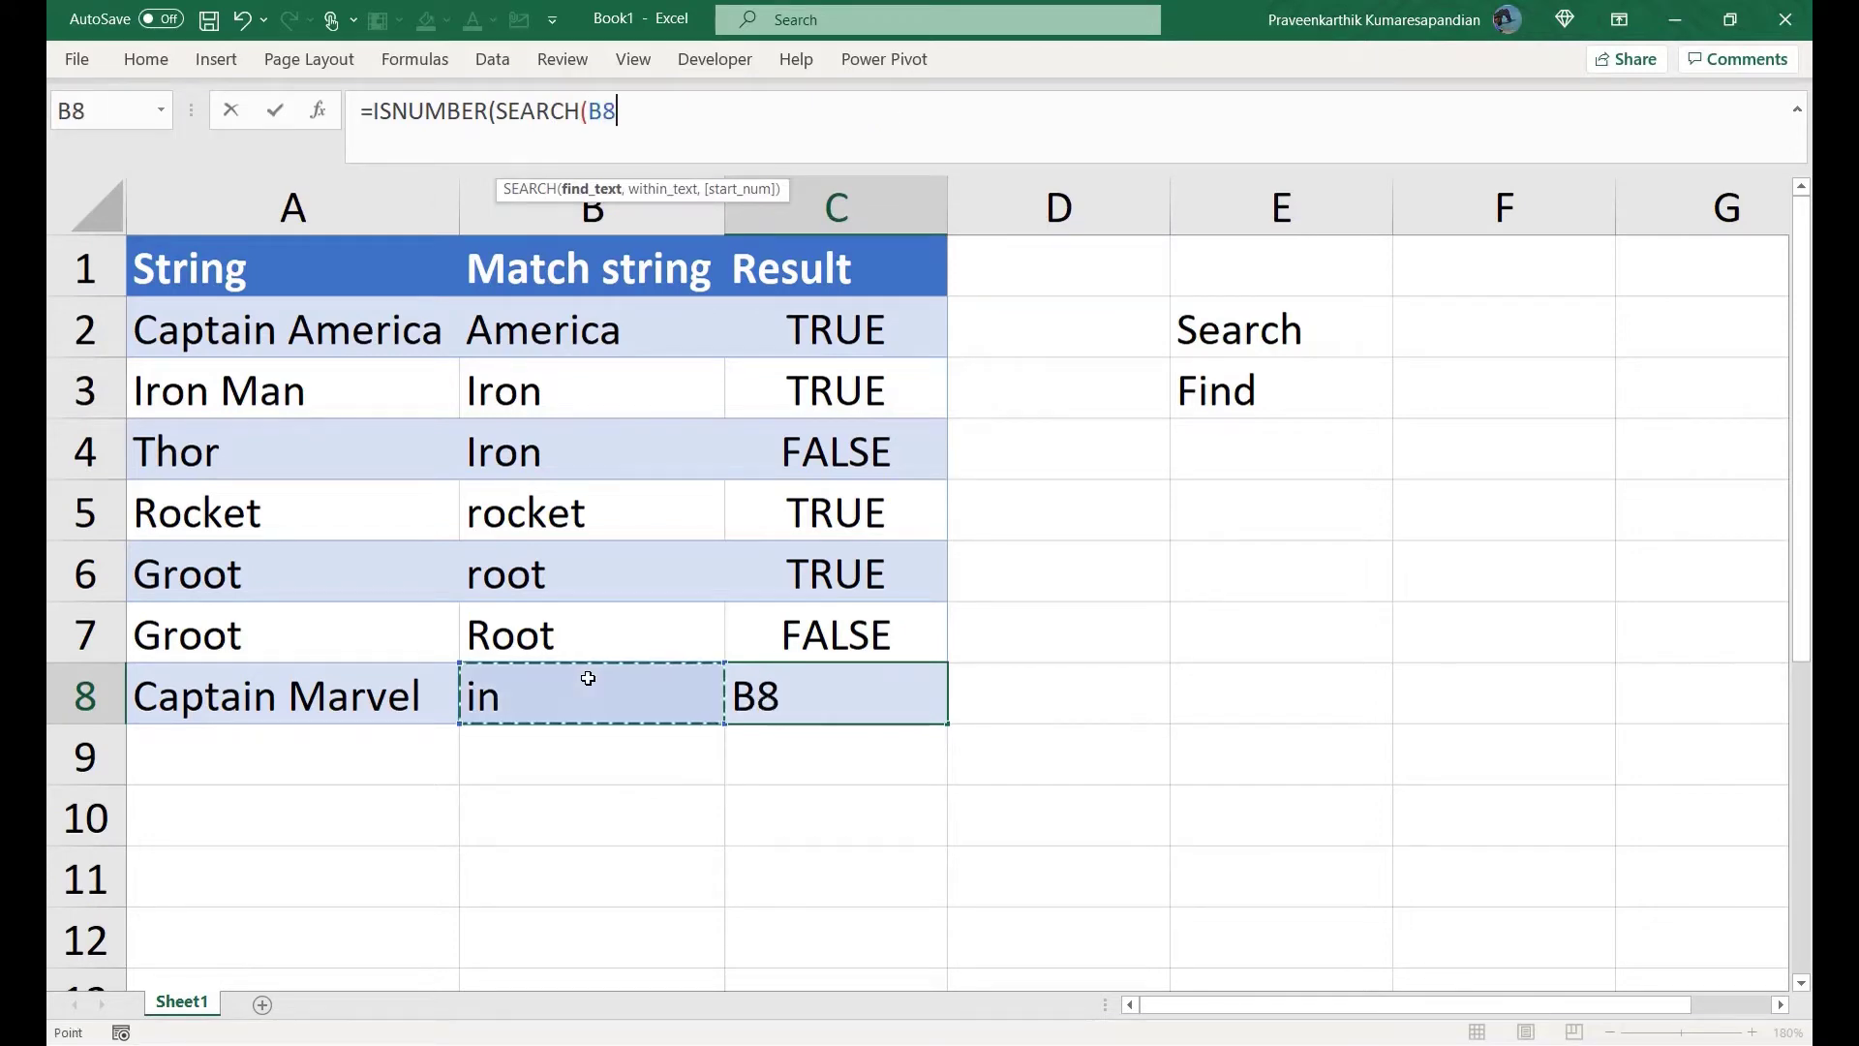
text(,)
click(345, 700)
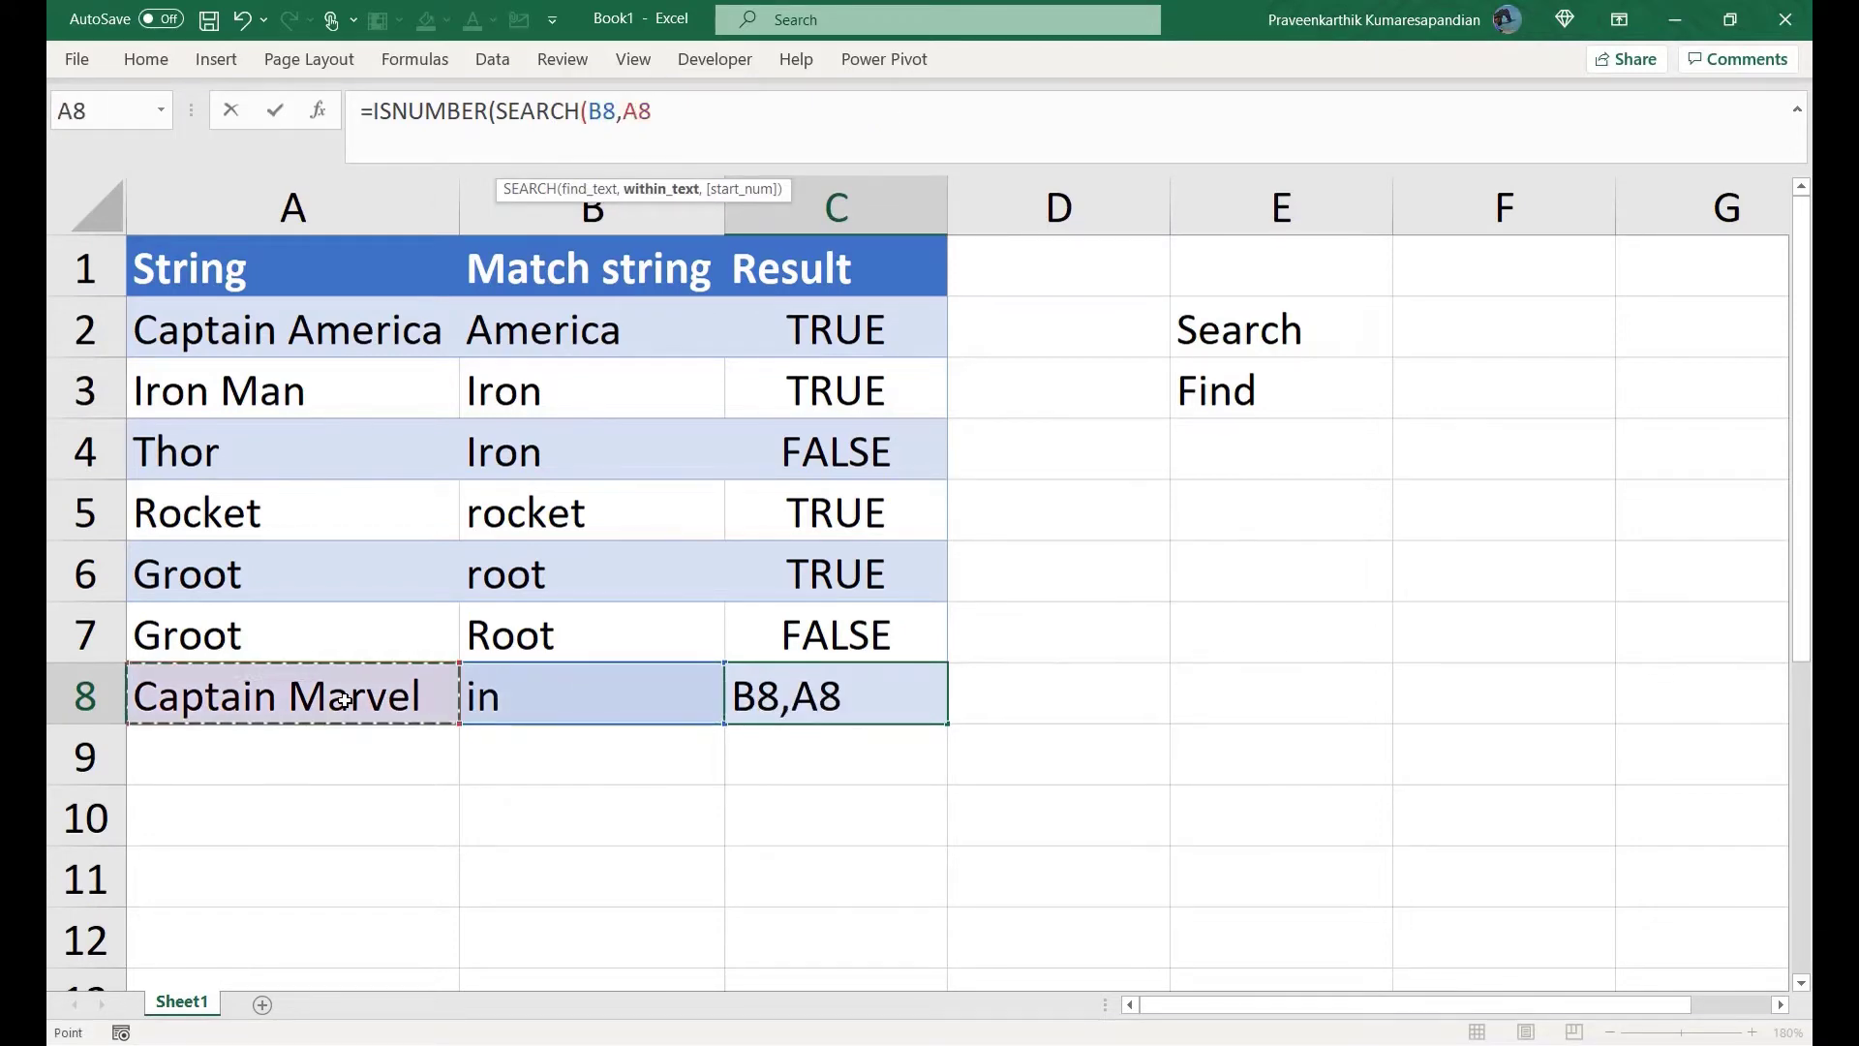
text()))
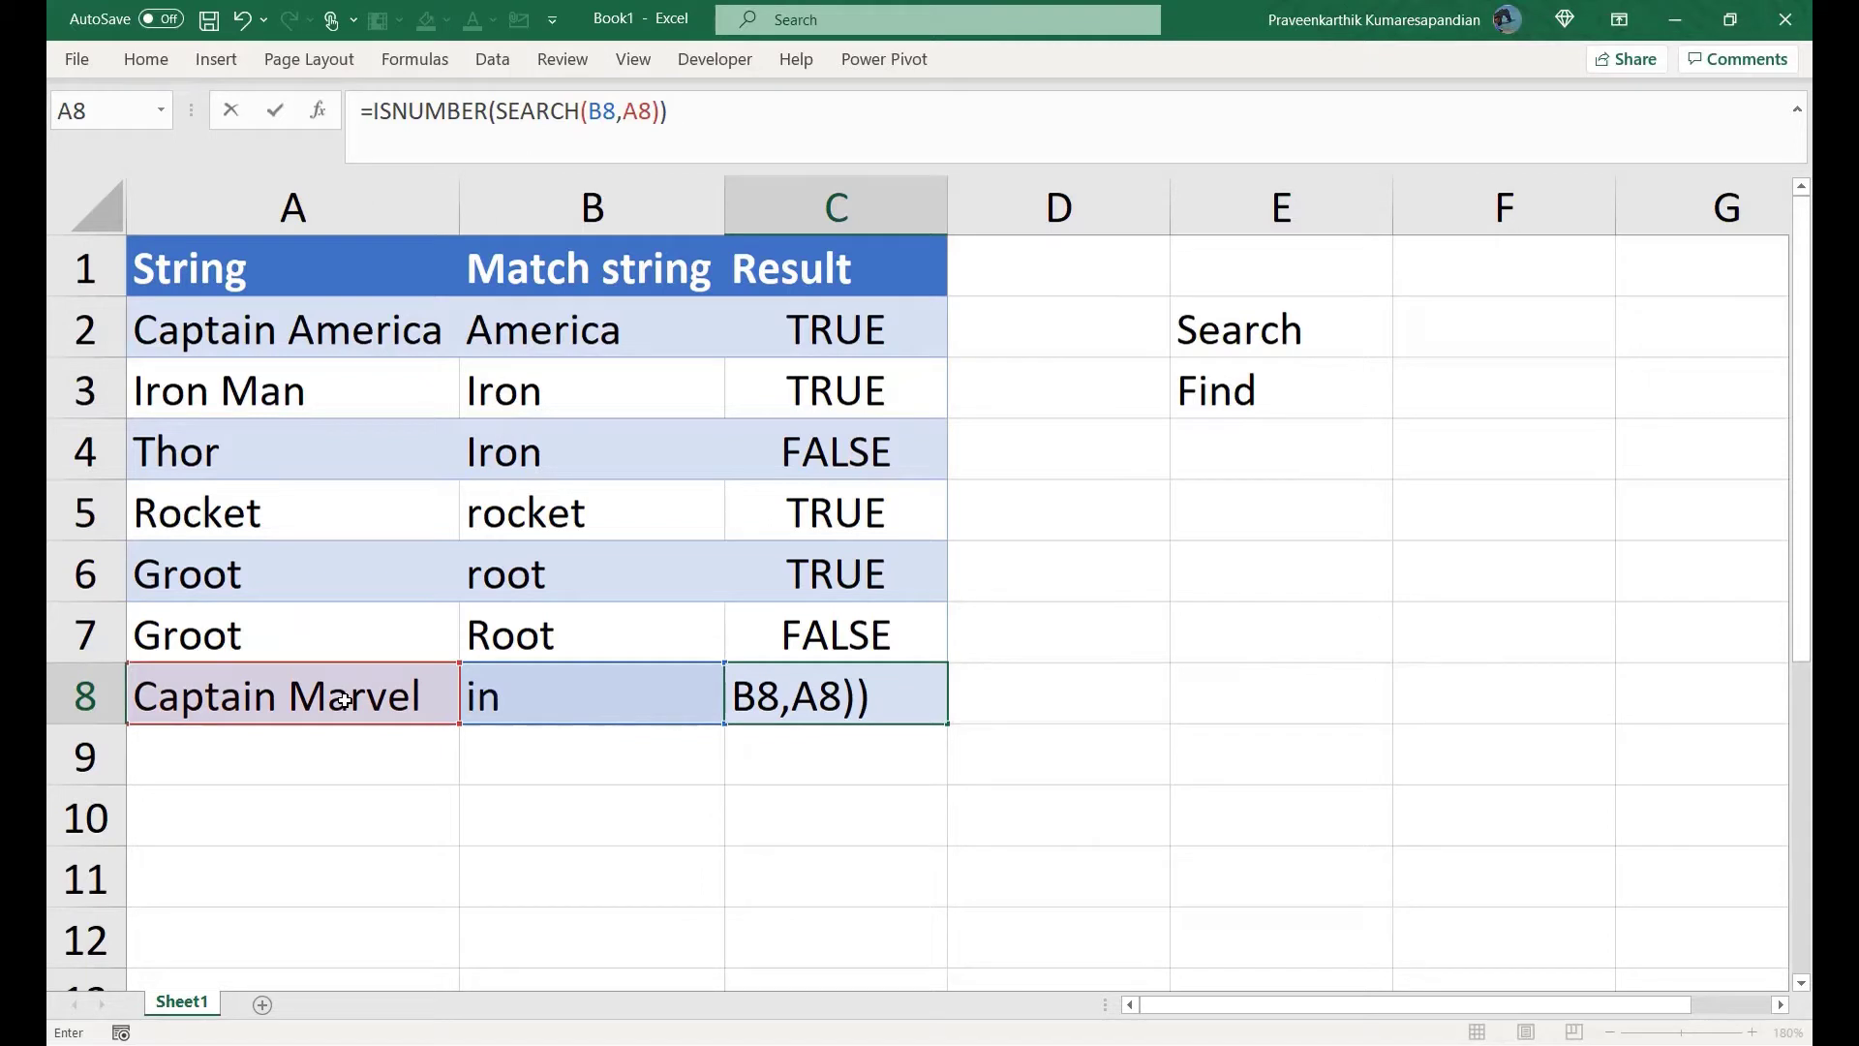
key(Return)
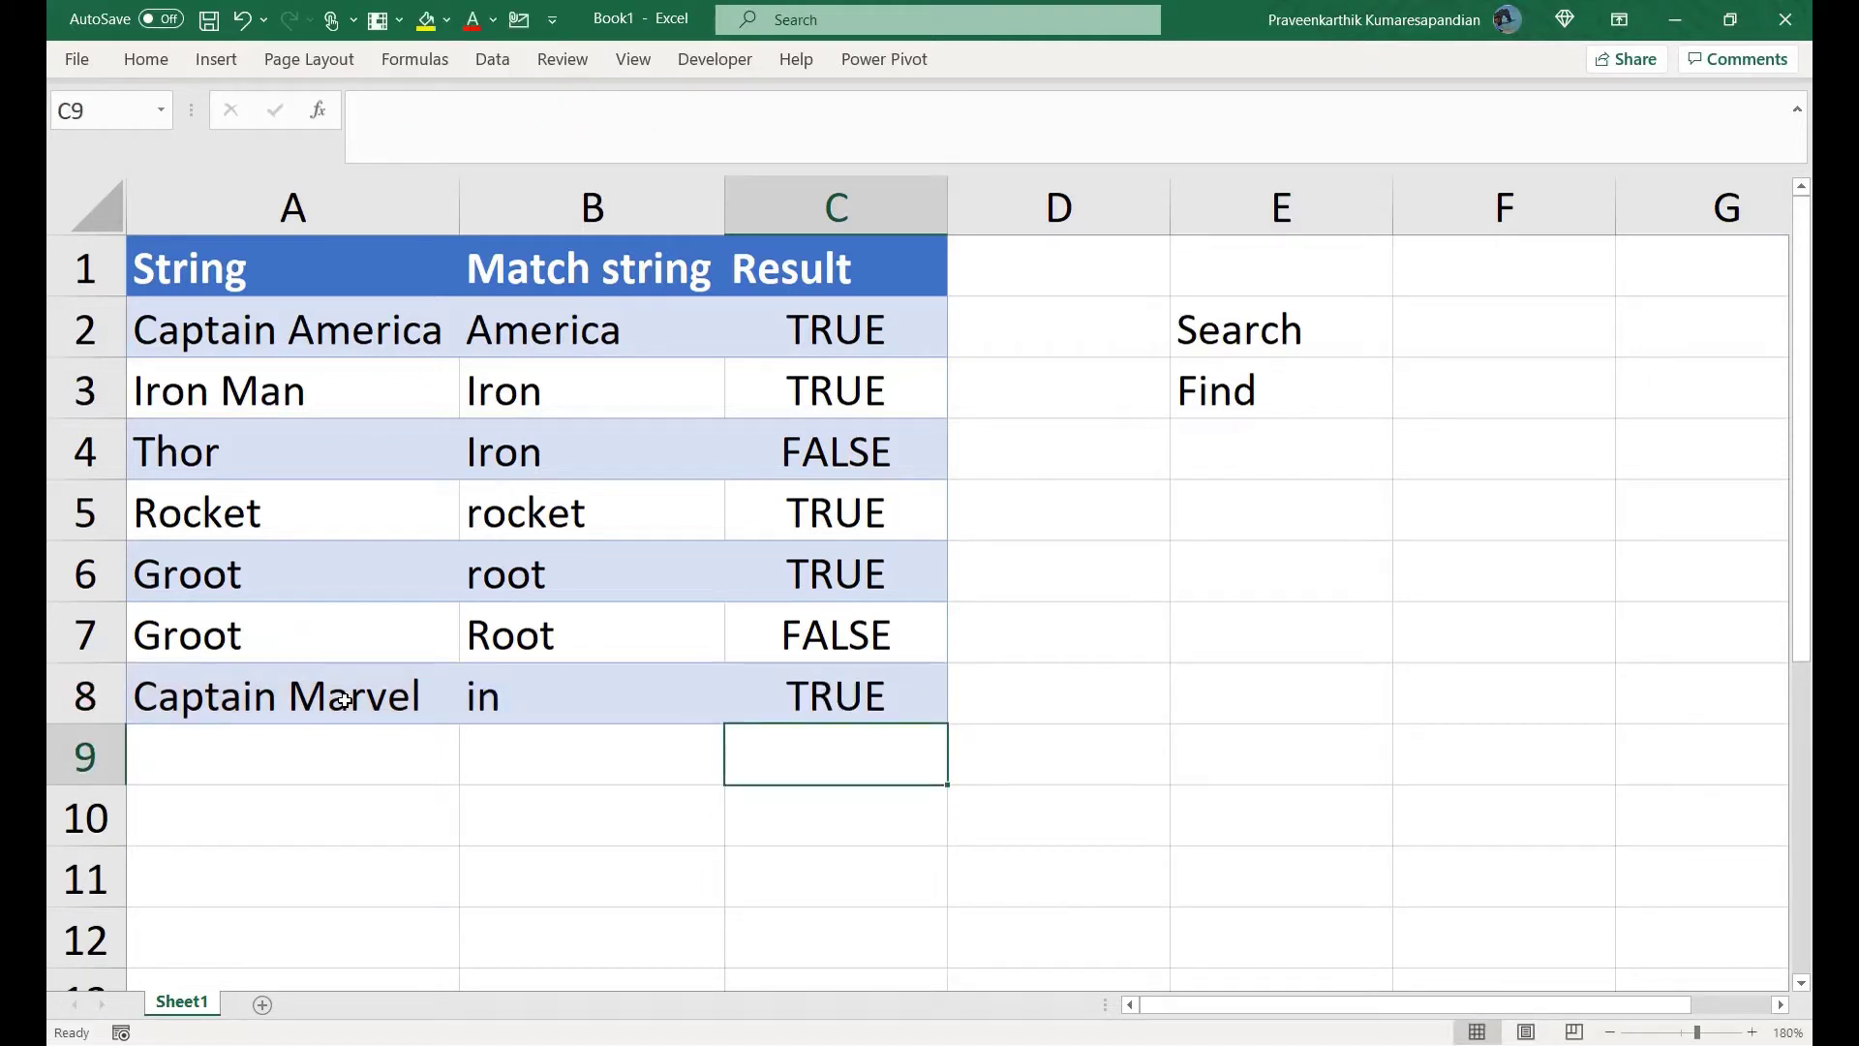
click(1274, 323)
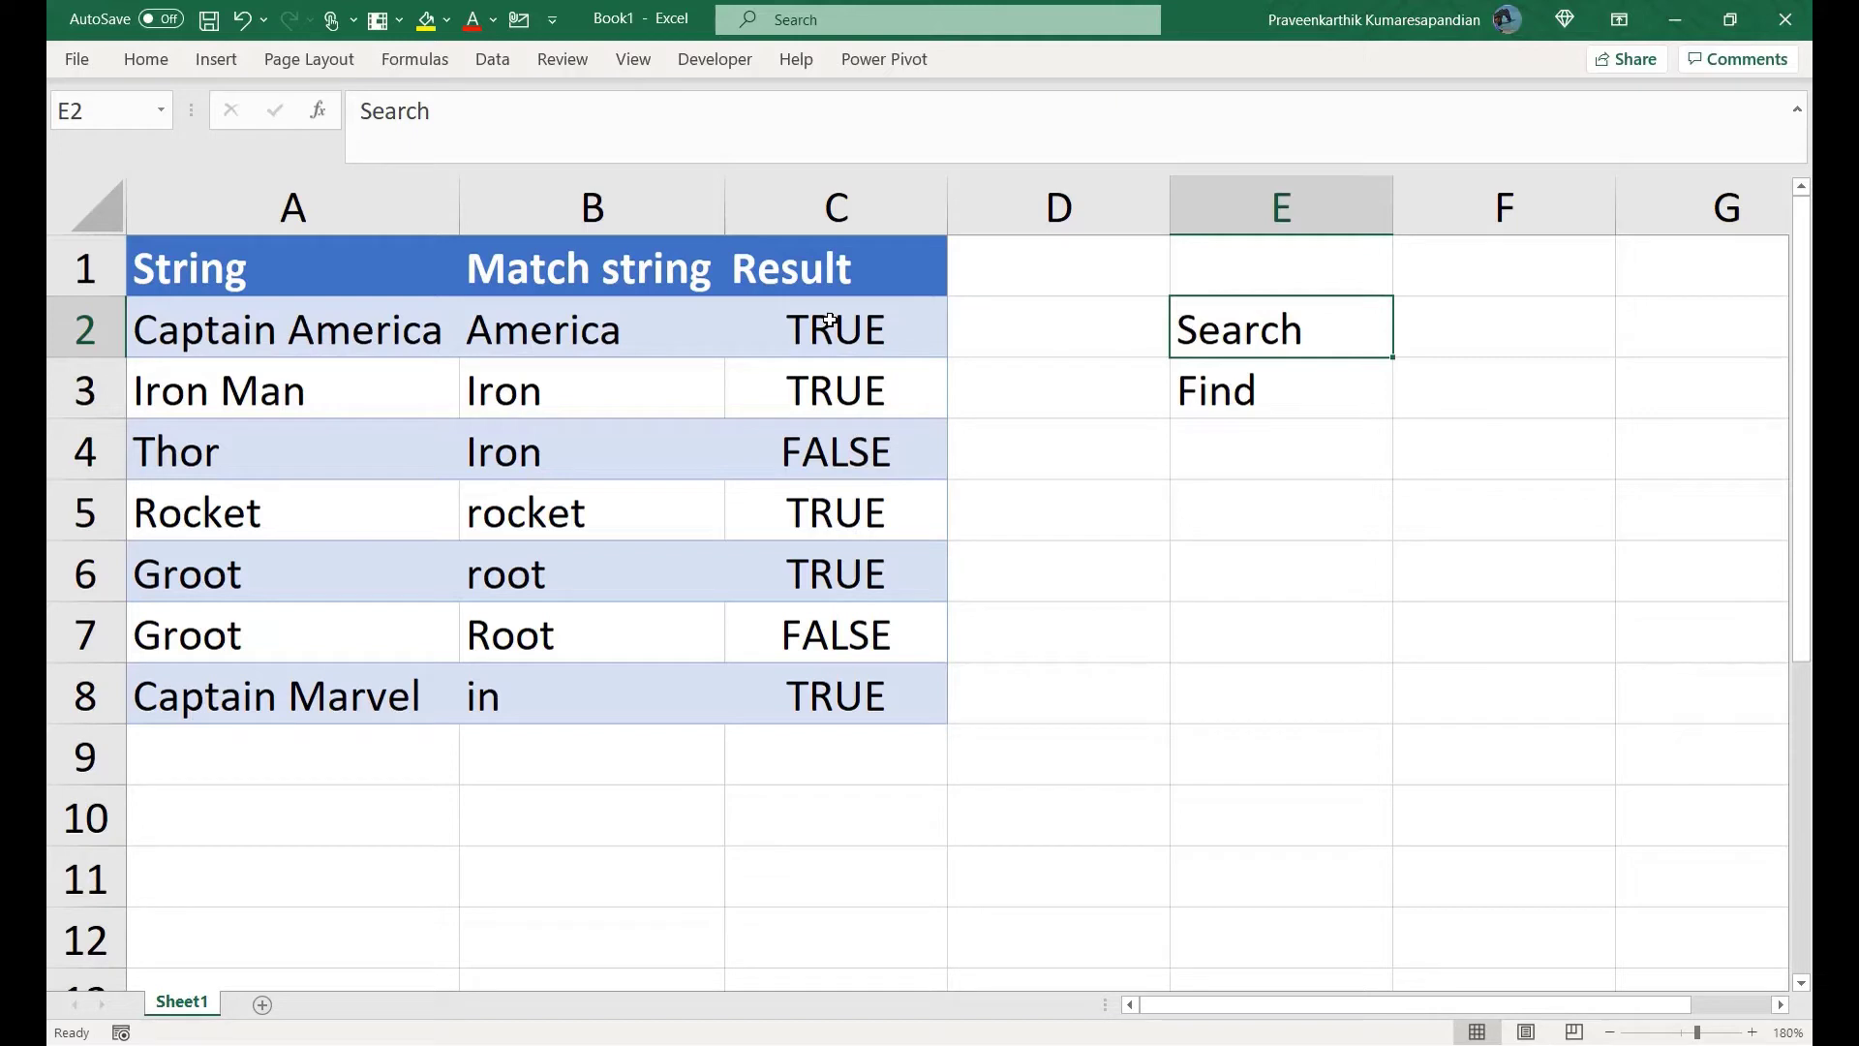
click(830, 331)
drag(686, 111, 373, 110)
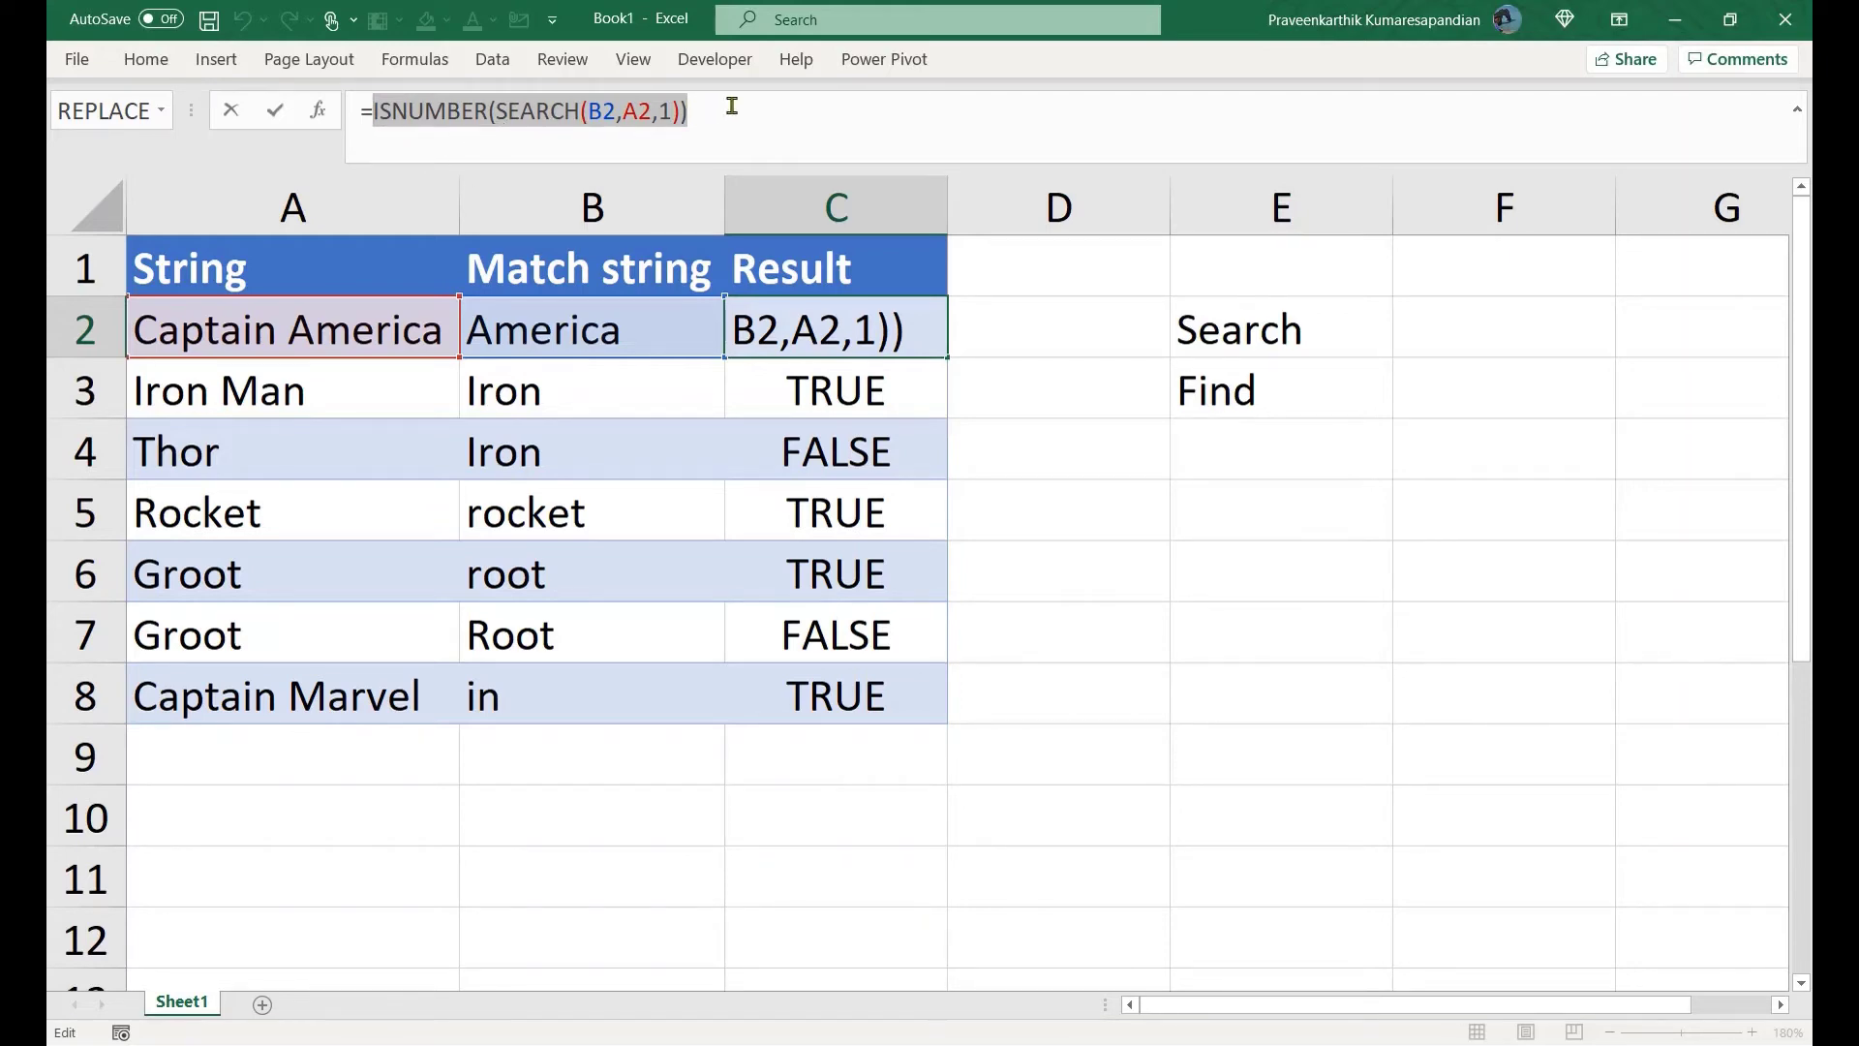
key(Return)
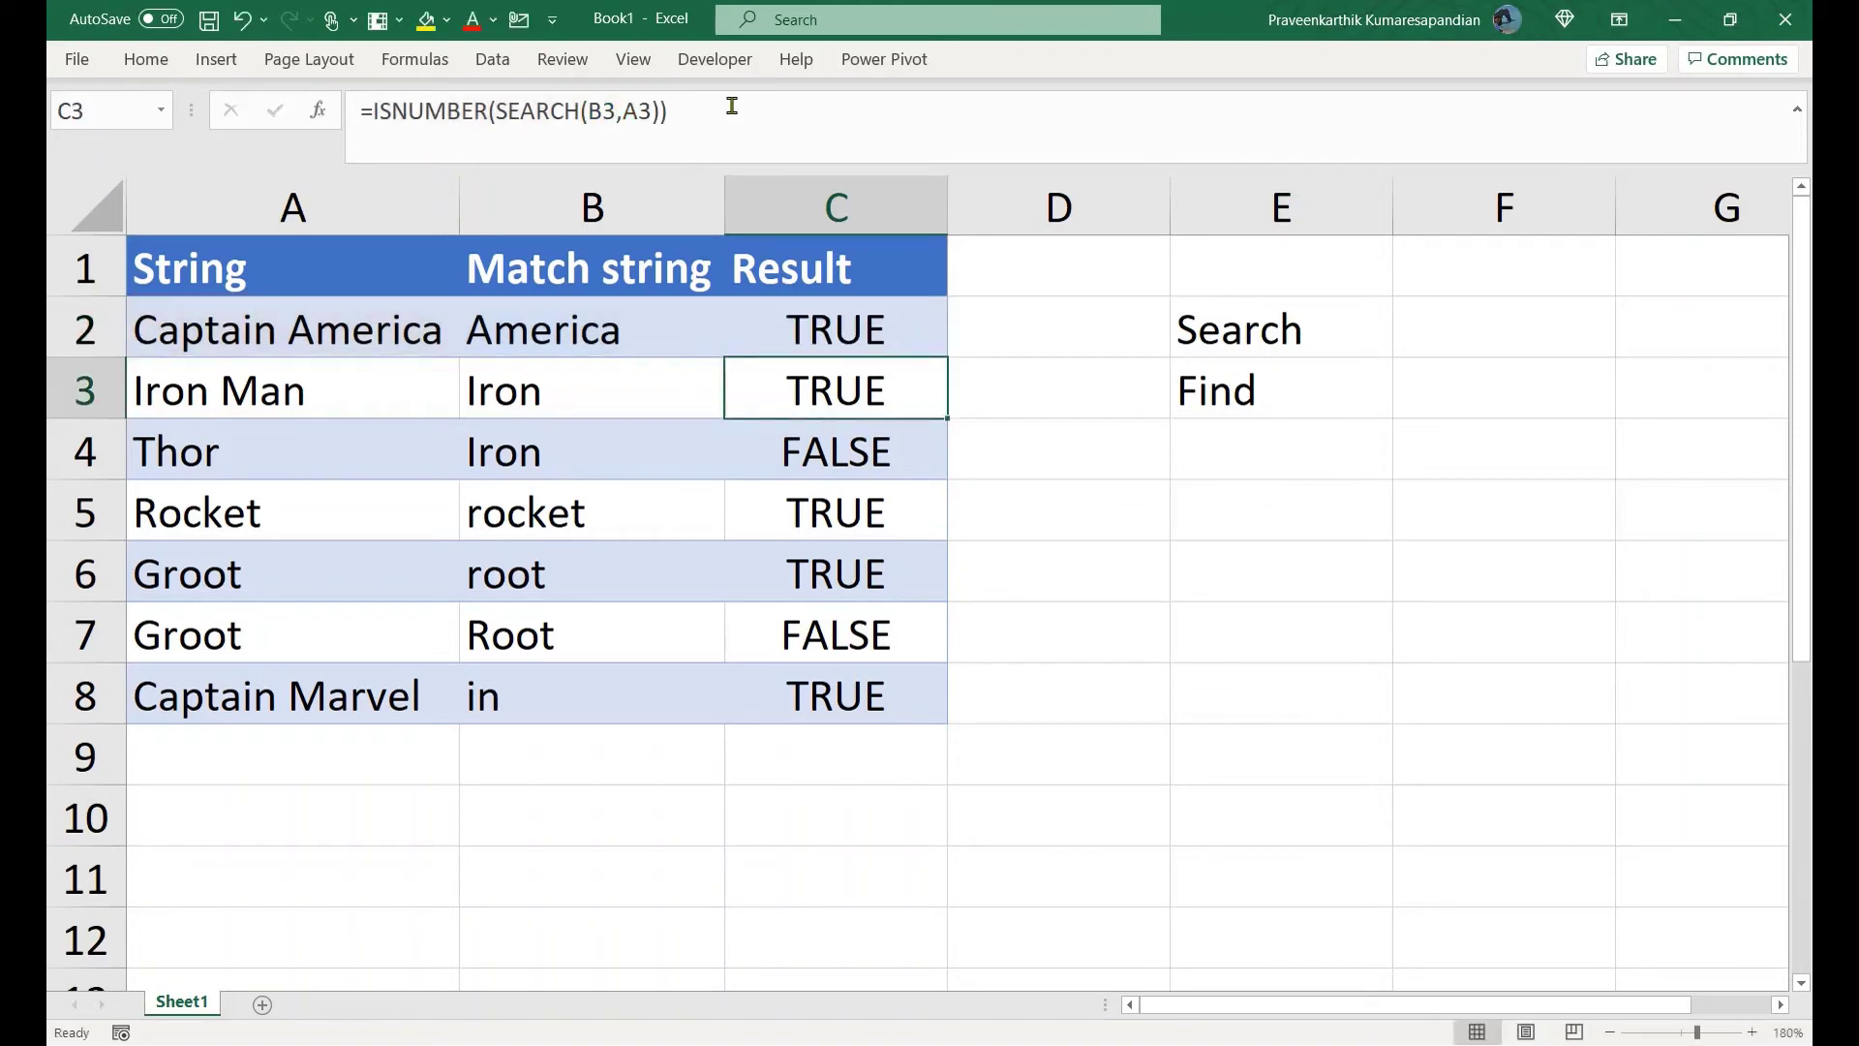